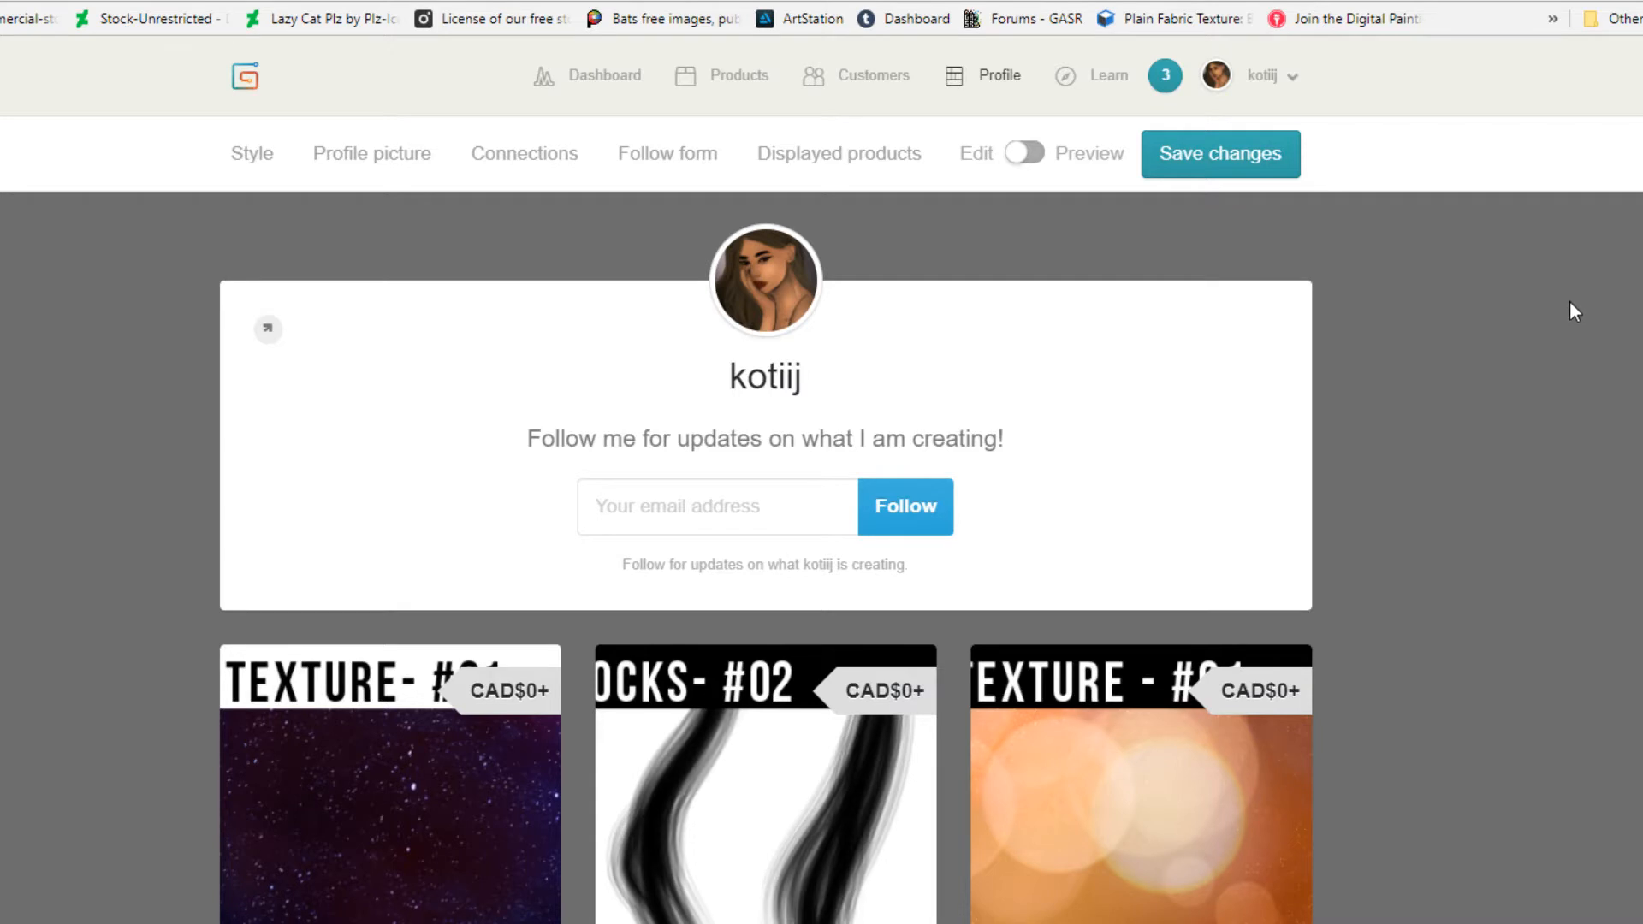
Step: Look through the hair and texture stocks on the Gumroad profile, then switch to the portrait image in GIMP
{"action": "scroll", "coordinate": [1317, 385], "scroll_direction": "down", "scroll_amount": 2}
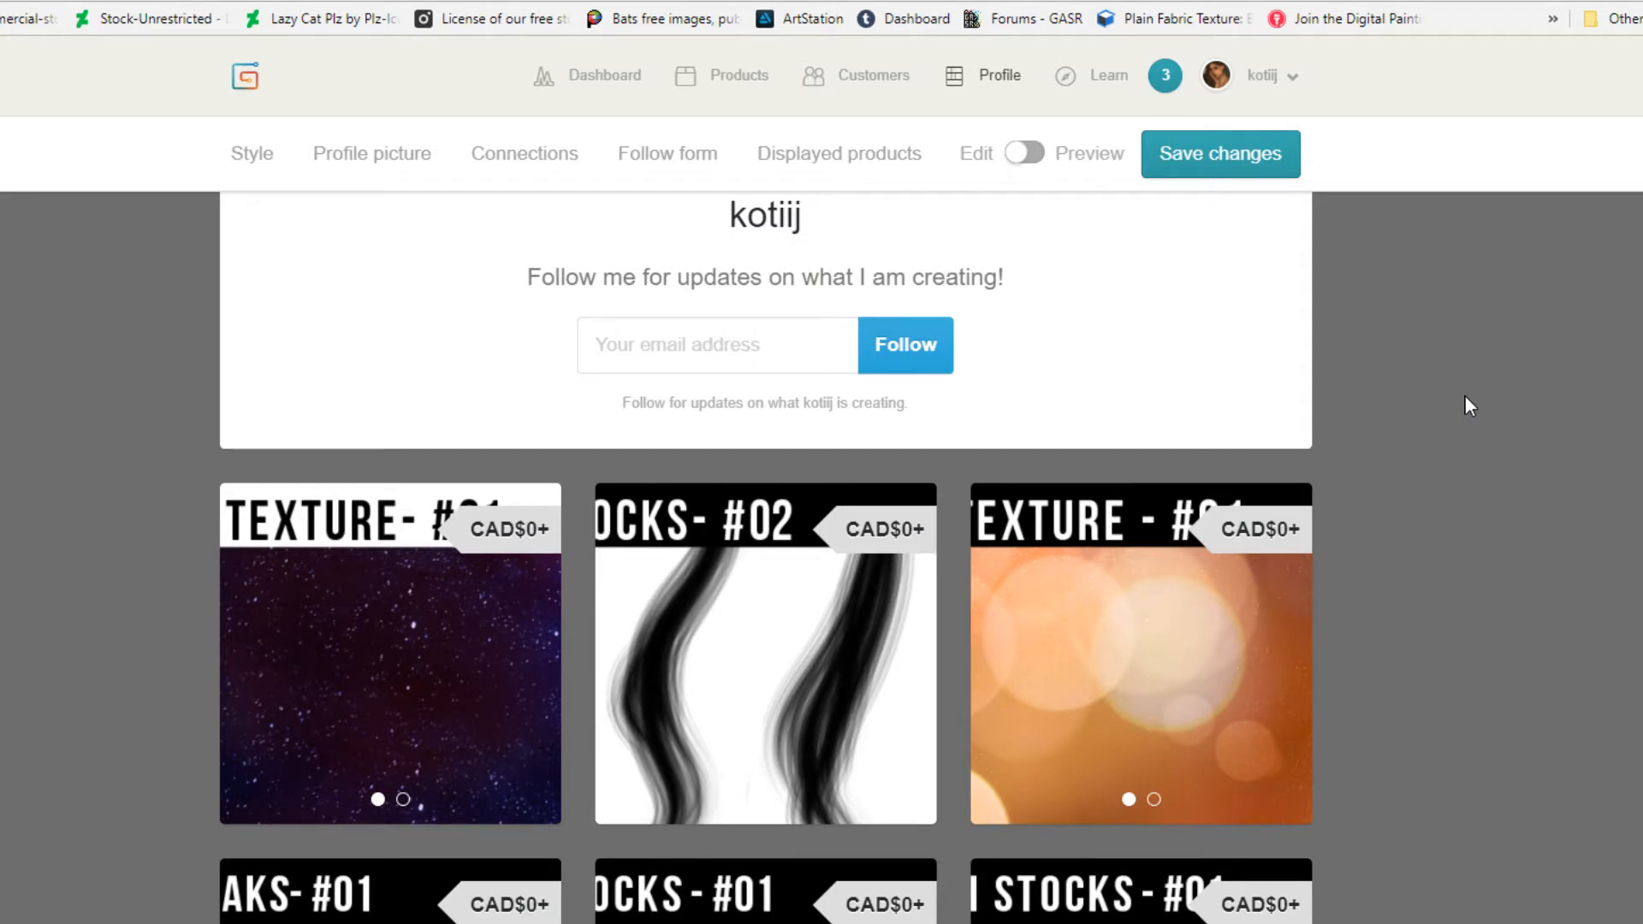
{"action": "scroll", "coordinate": [1571, 453], "scroll_direction": "down", "scroll_amount": 5}
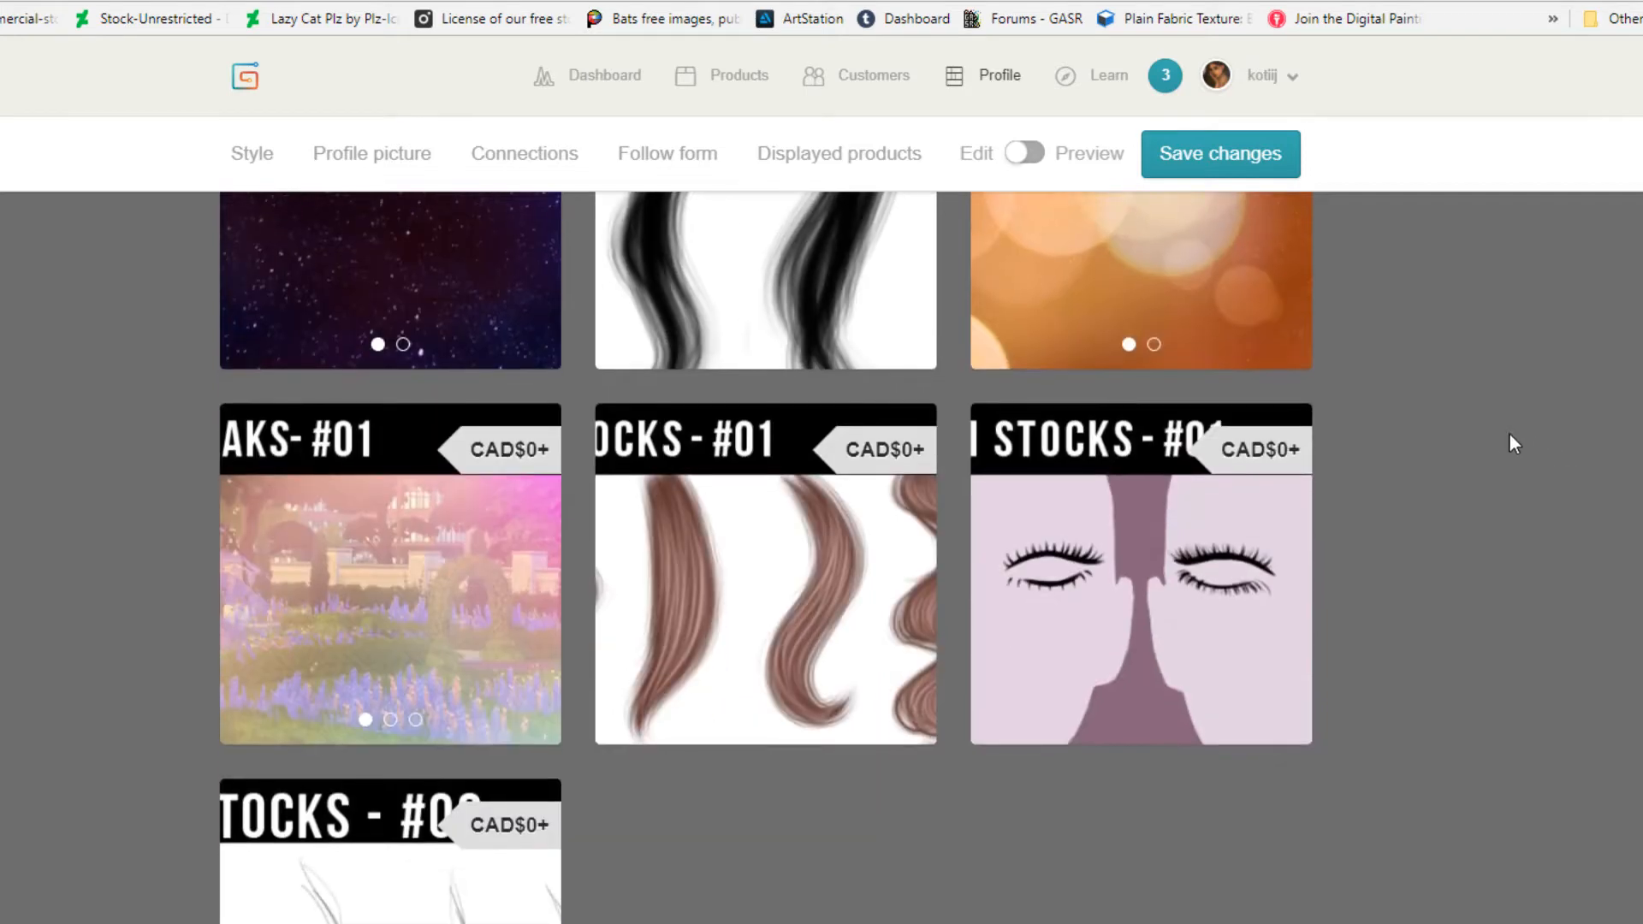
{"action": "scroll", "coordinate": [1266, 432], "scroll_direction": "up", "scroll_amount": 3}
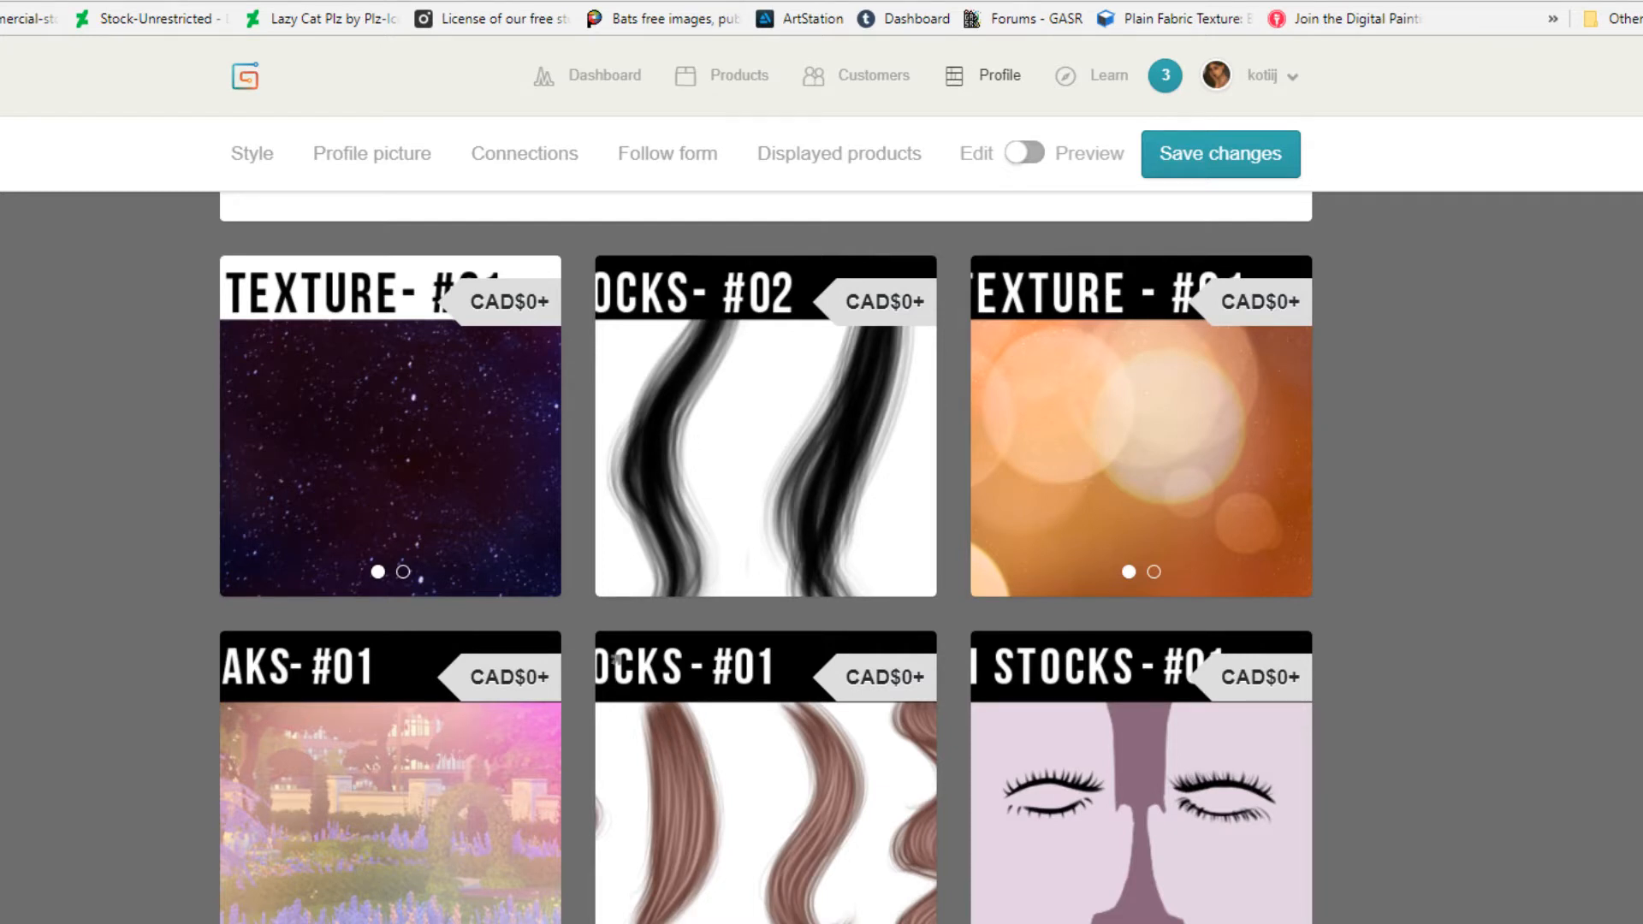
{"action": "mouse_move", "coordinate": [575, 922]}
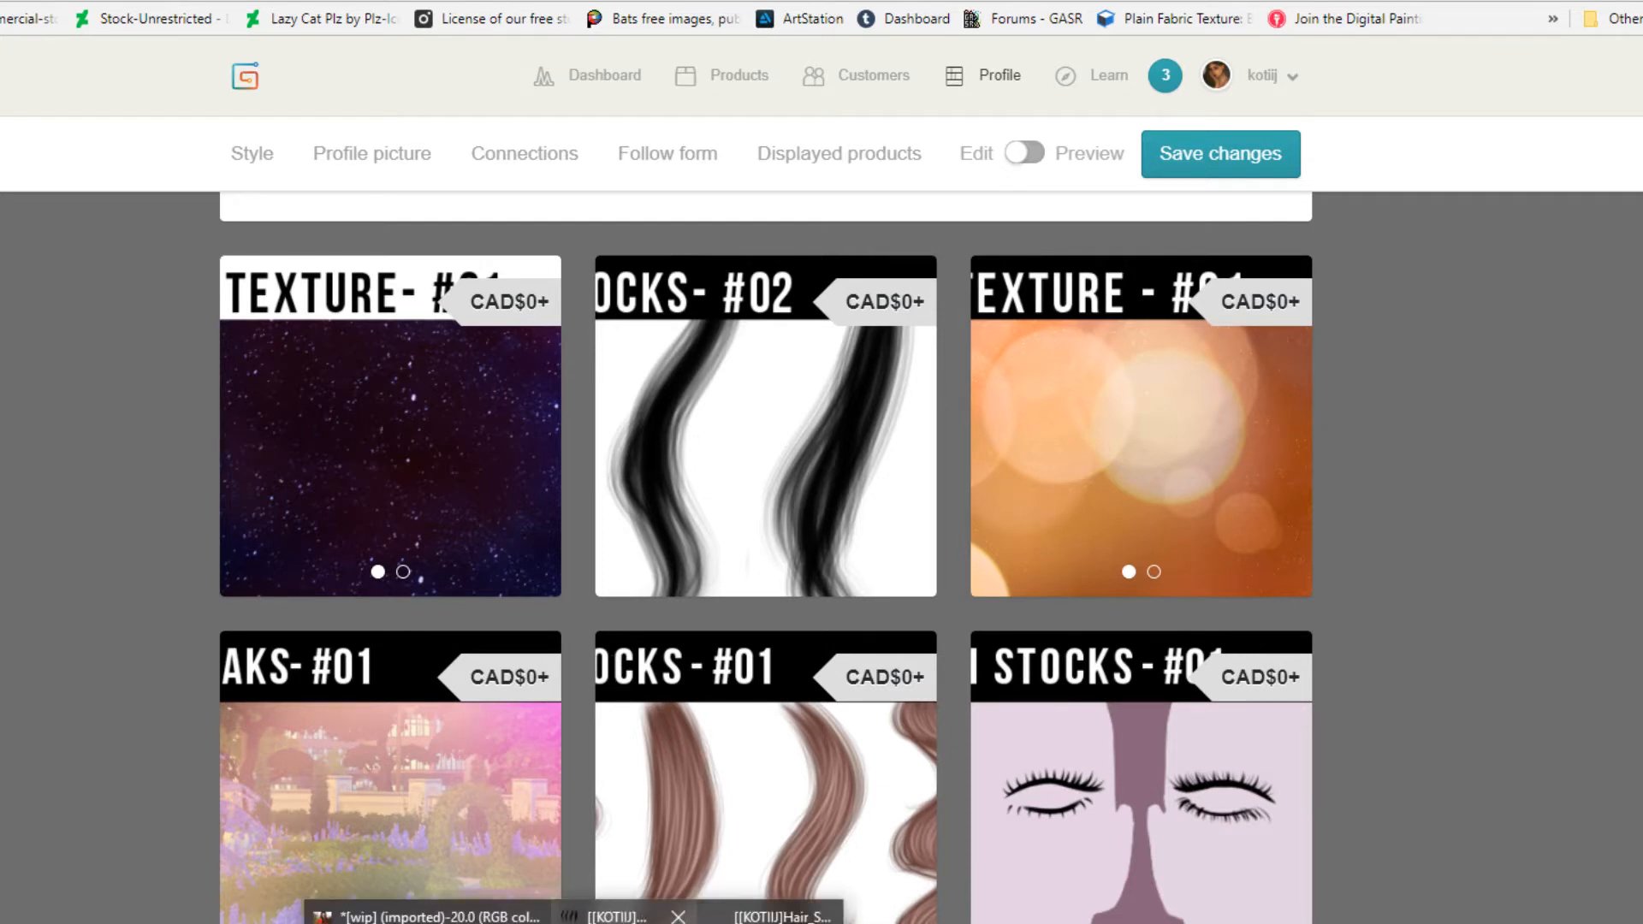
{"action": "left_click", "coordinate": [426, 918]}
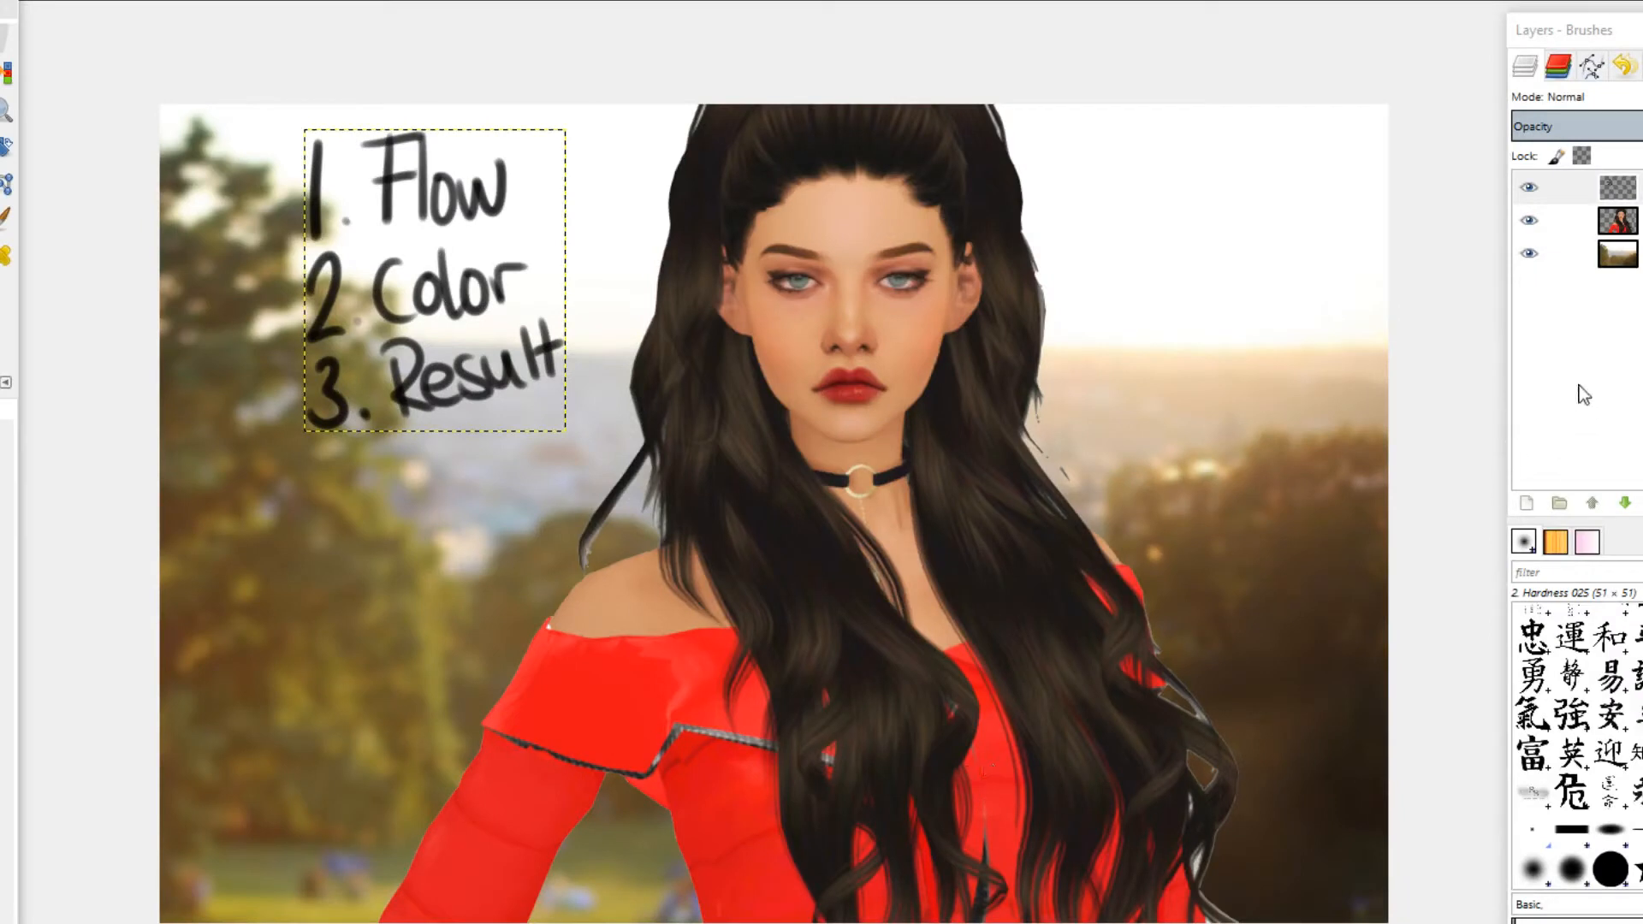
Step: Sample the dark brown hair colour from the portrait layer and choose the Hardness 100 brush
{"action": "left_click", "coordinate": [1565, 253]}
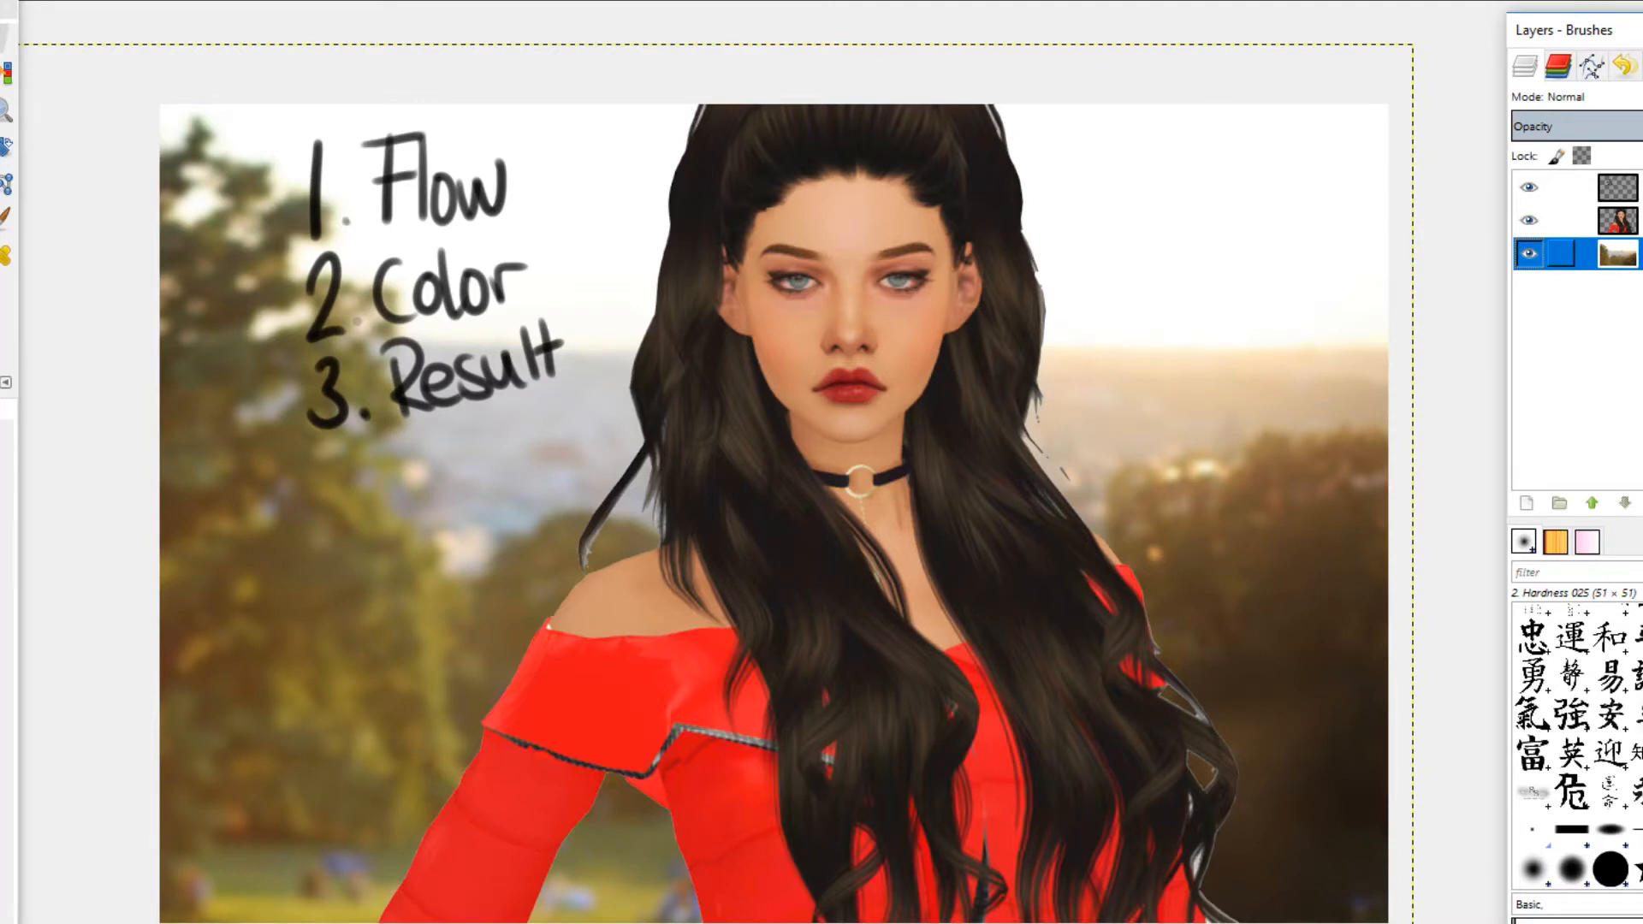
{"action": "left_click", "coordinate": [1570, 220]}
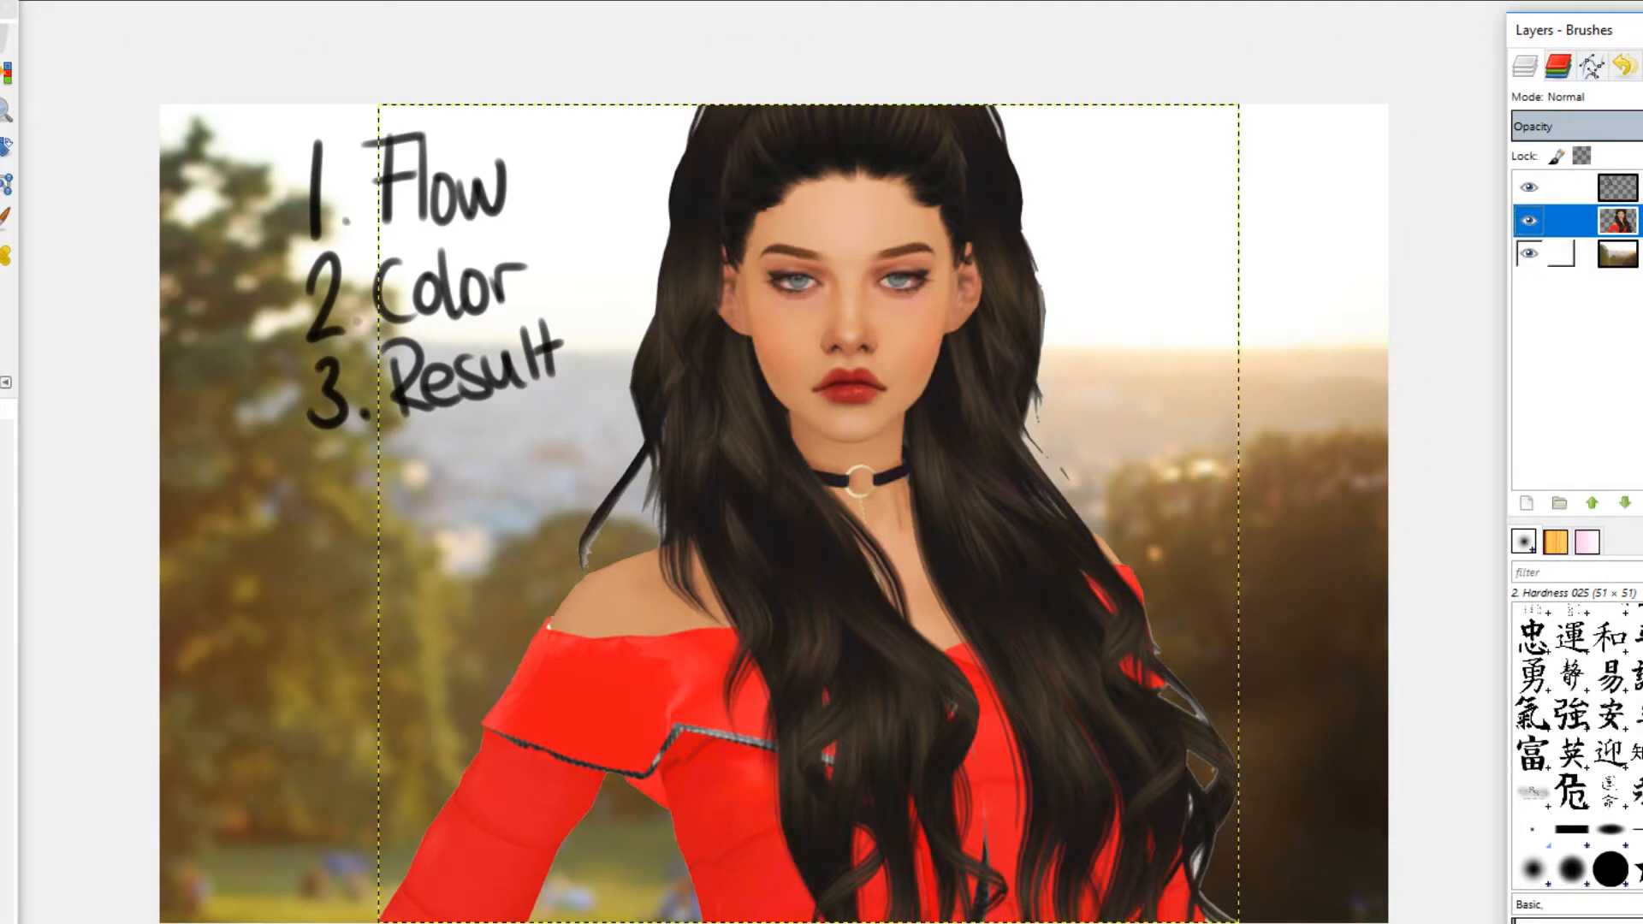
{"action": "left_click", "coordinate": [2, 147]}
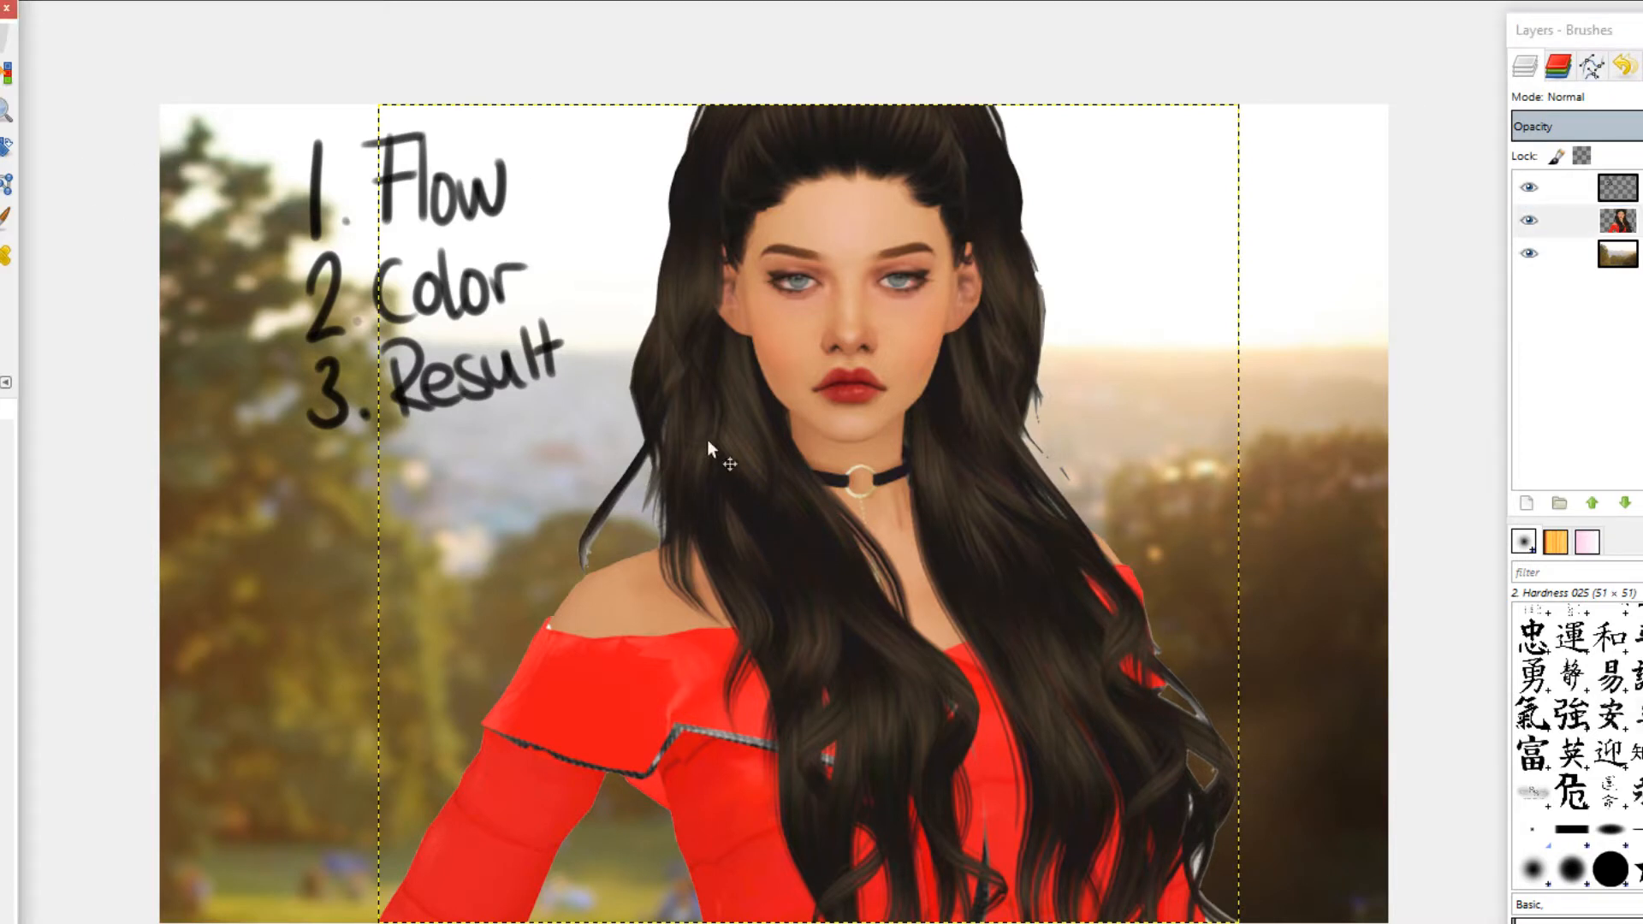
{"action": "left_click", "coordinate": [2, 110]}
{"action": "left_click", "coordinate": [761, 492]}
{"action": "left_click", "coordinate": [743, 445]}
{"action": "left_click", "coordinate": [802, 484]}
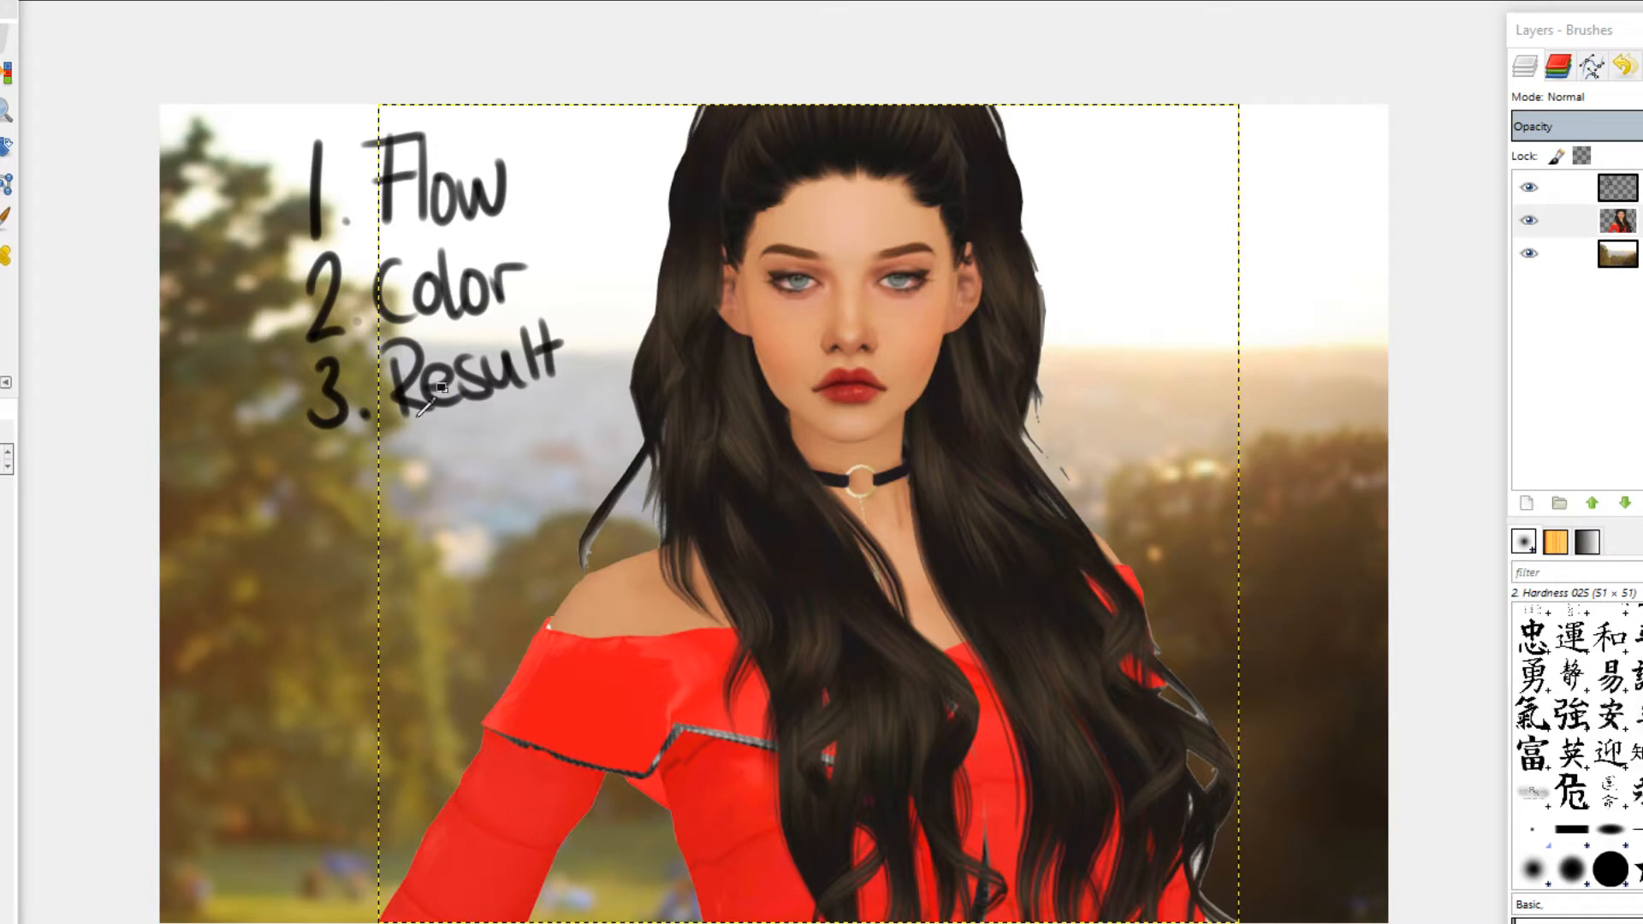
{"action": "left_click", "coordinate": [5, 219]}
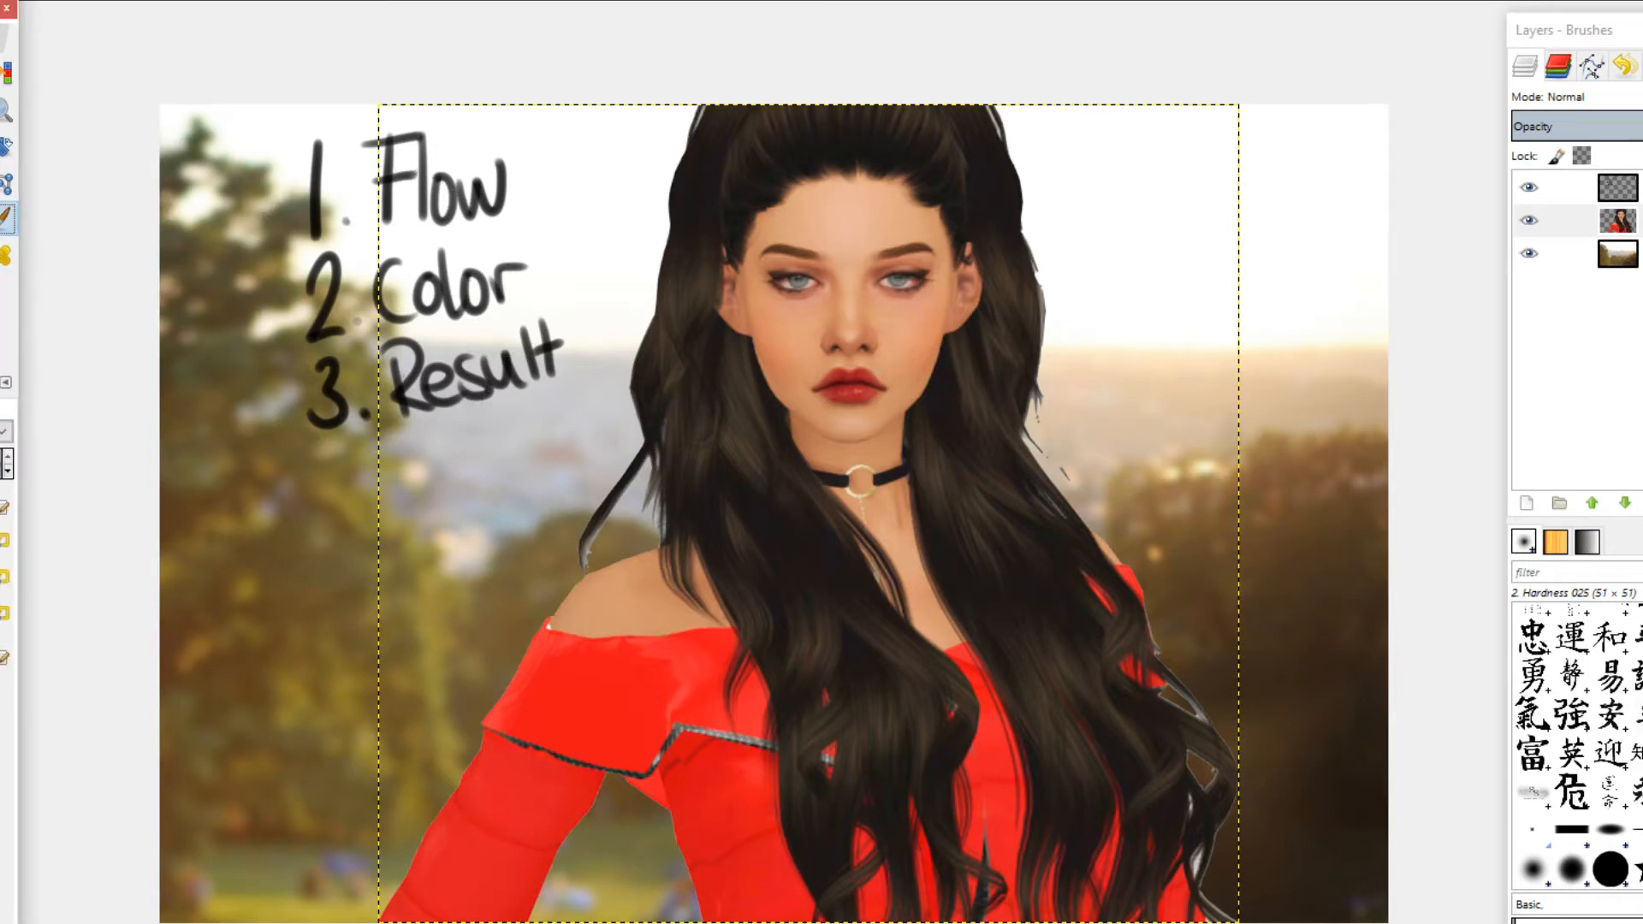
{"action": "left_click", "coordinate": [1566, 221]}
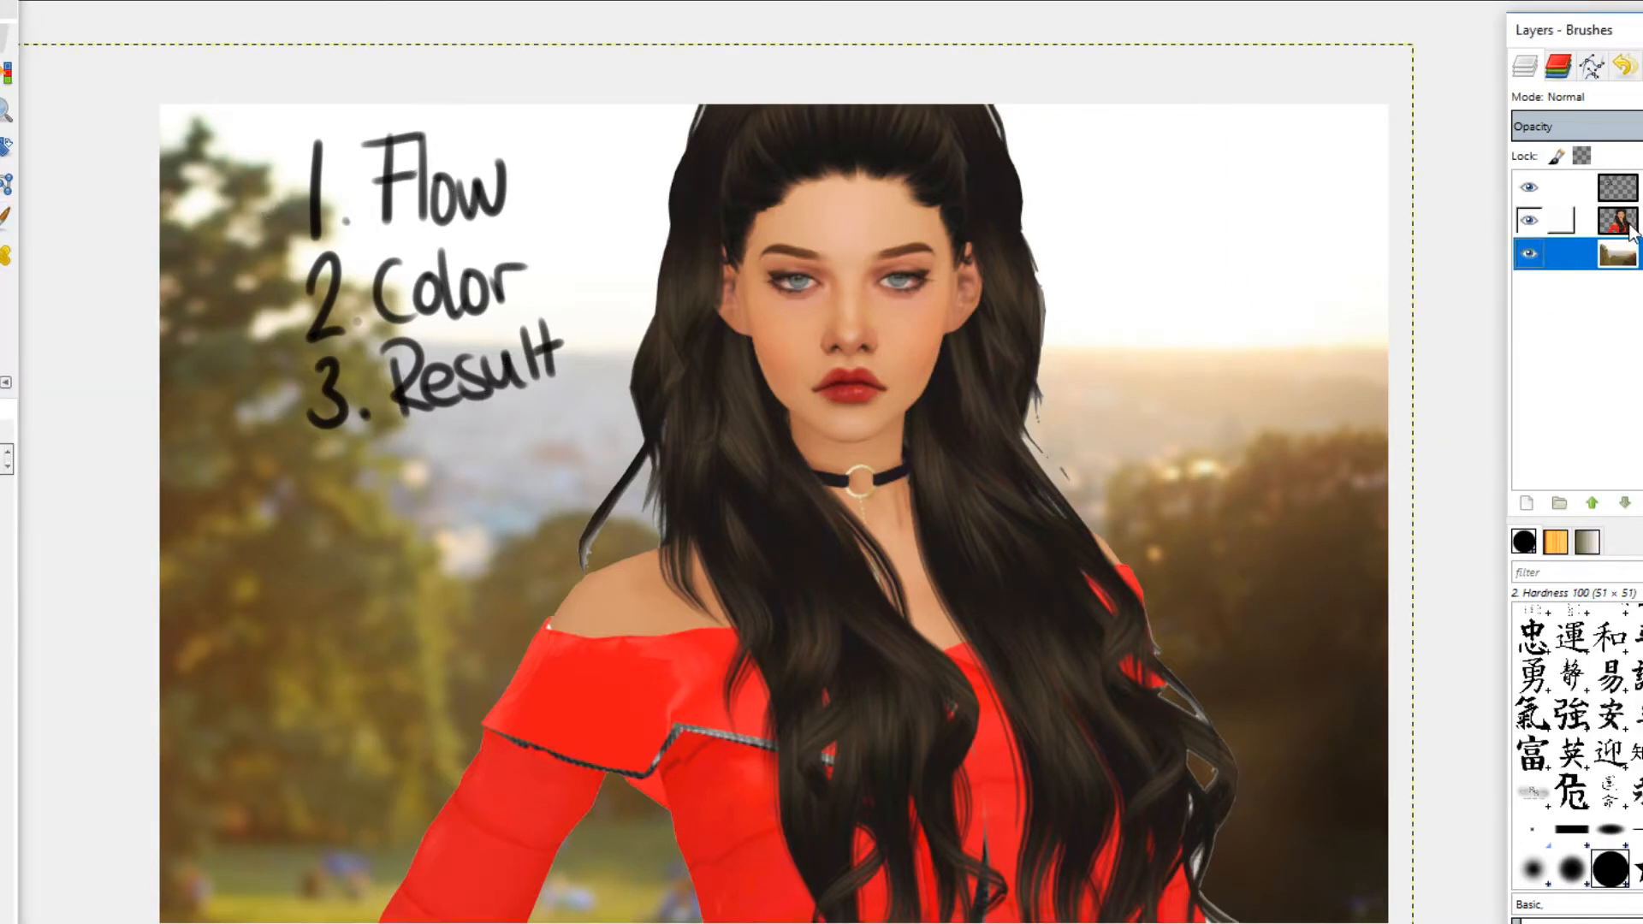
{"action": "left_click", "coordinate": [1046, 640]}
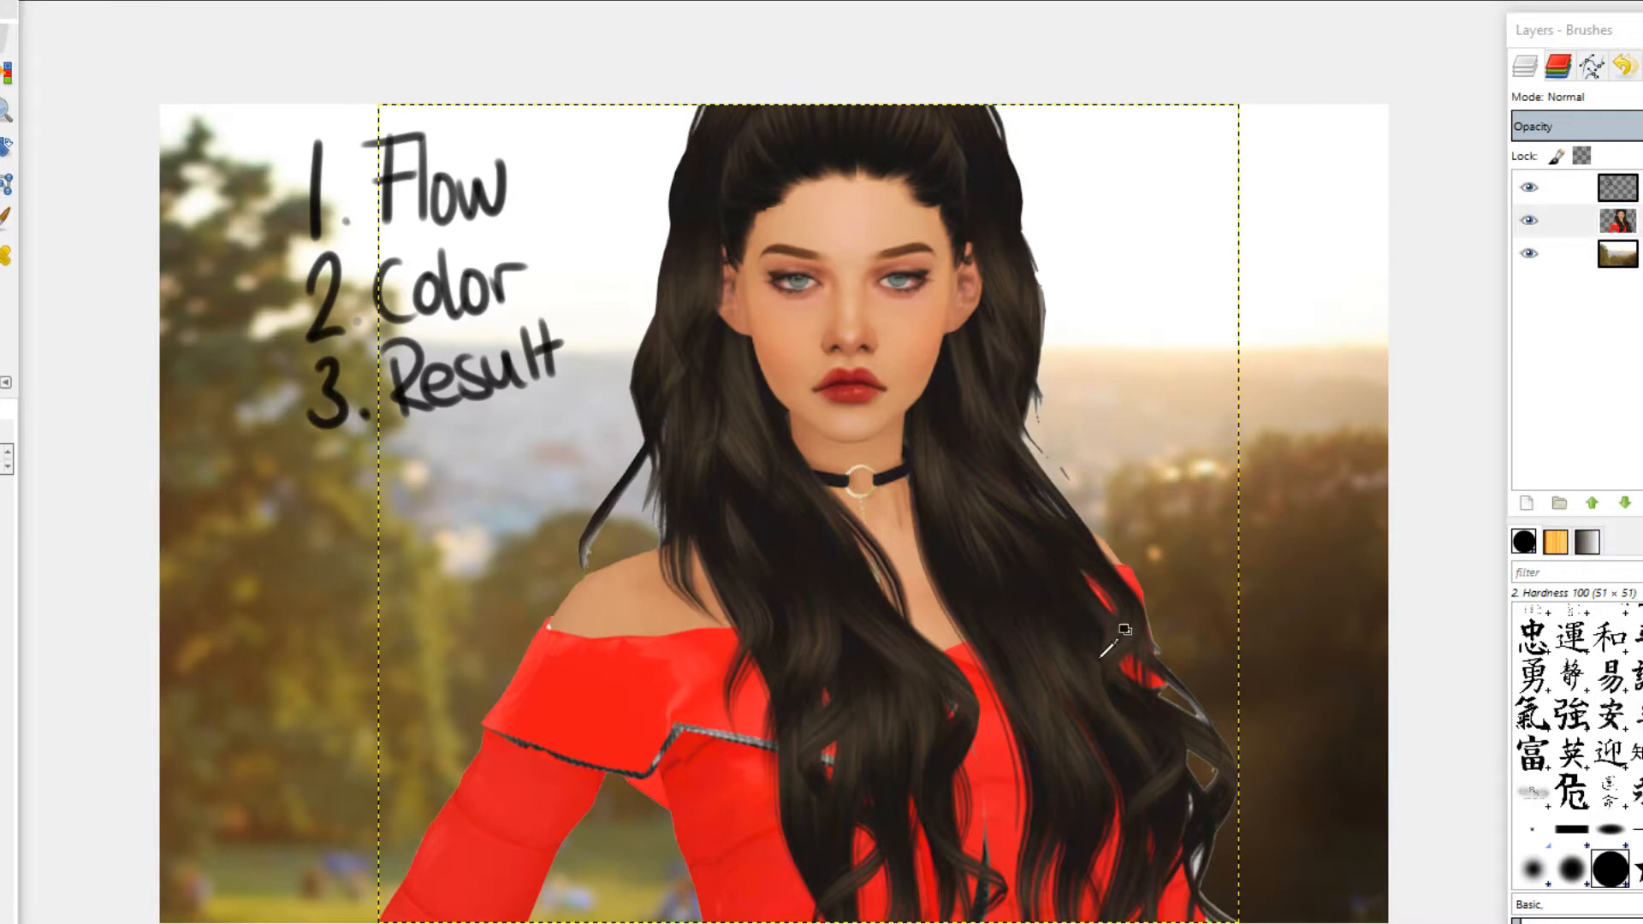
Step: Add a new transparent layer and paint a single round swatch of the sampled brown below the handwritten list
{"action": "left_click", "coordinate": [6, 218]}
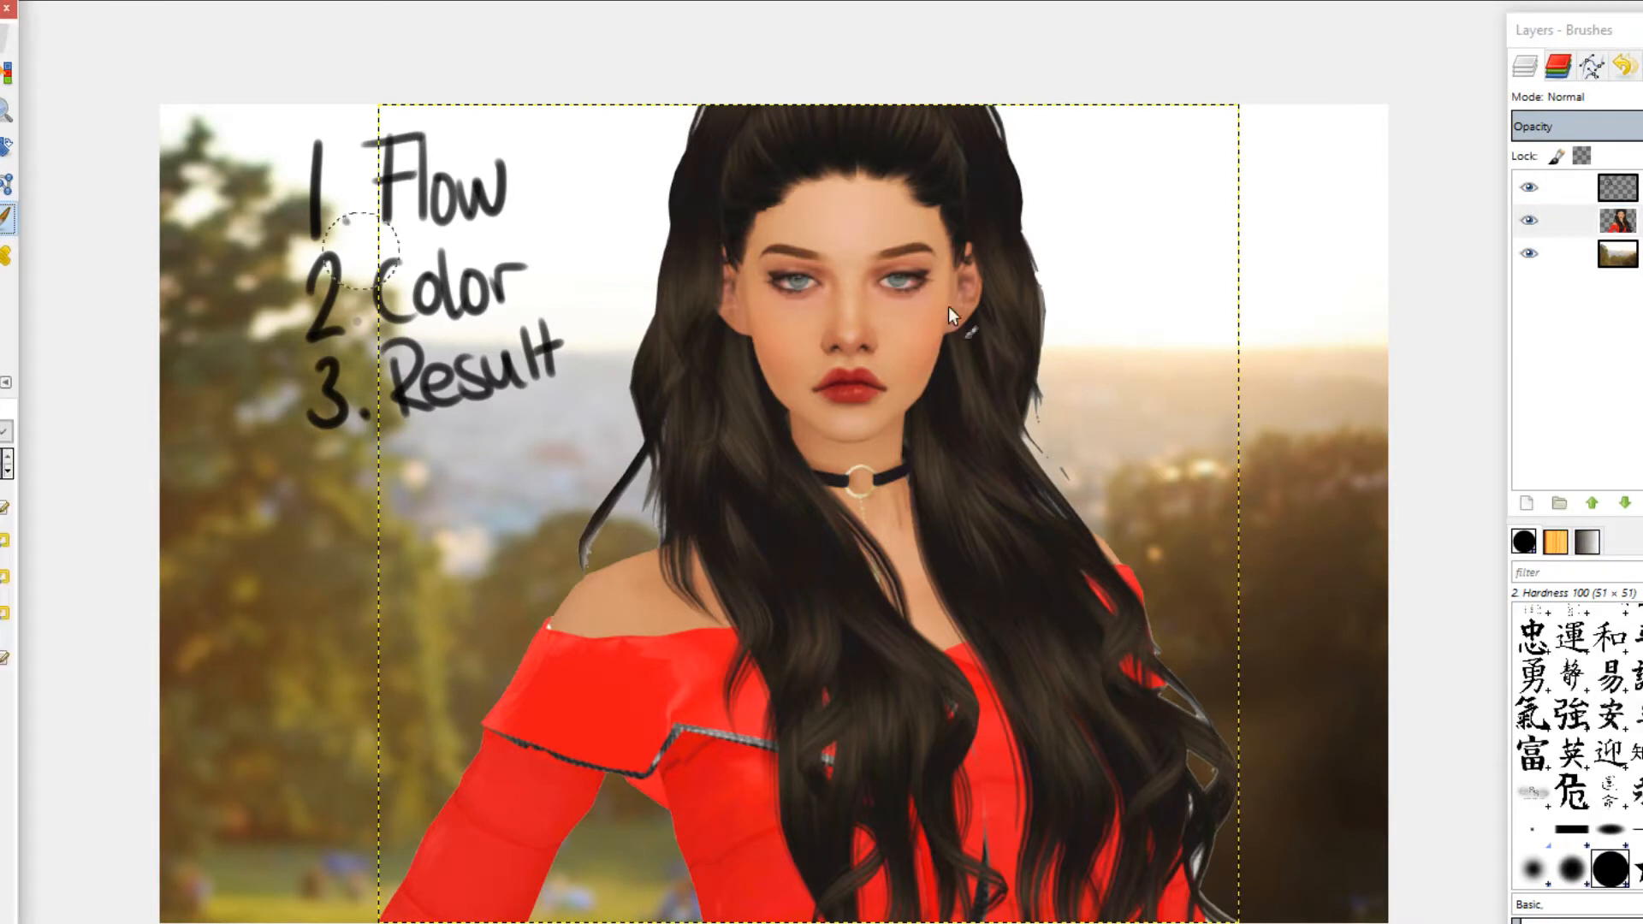
{"action": "left_click", "coordinate": [1526, 503]}
{"action": "left_click", "coordinate": [1571, 685]}
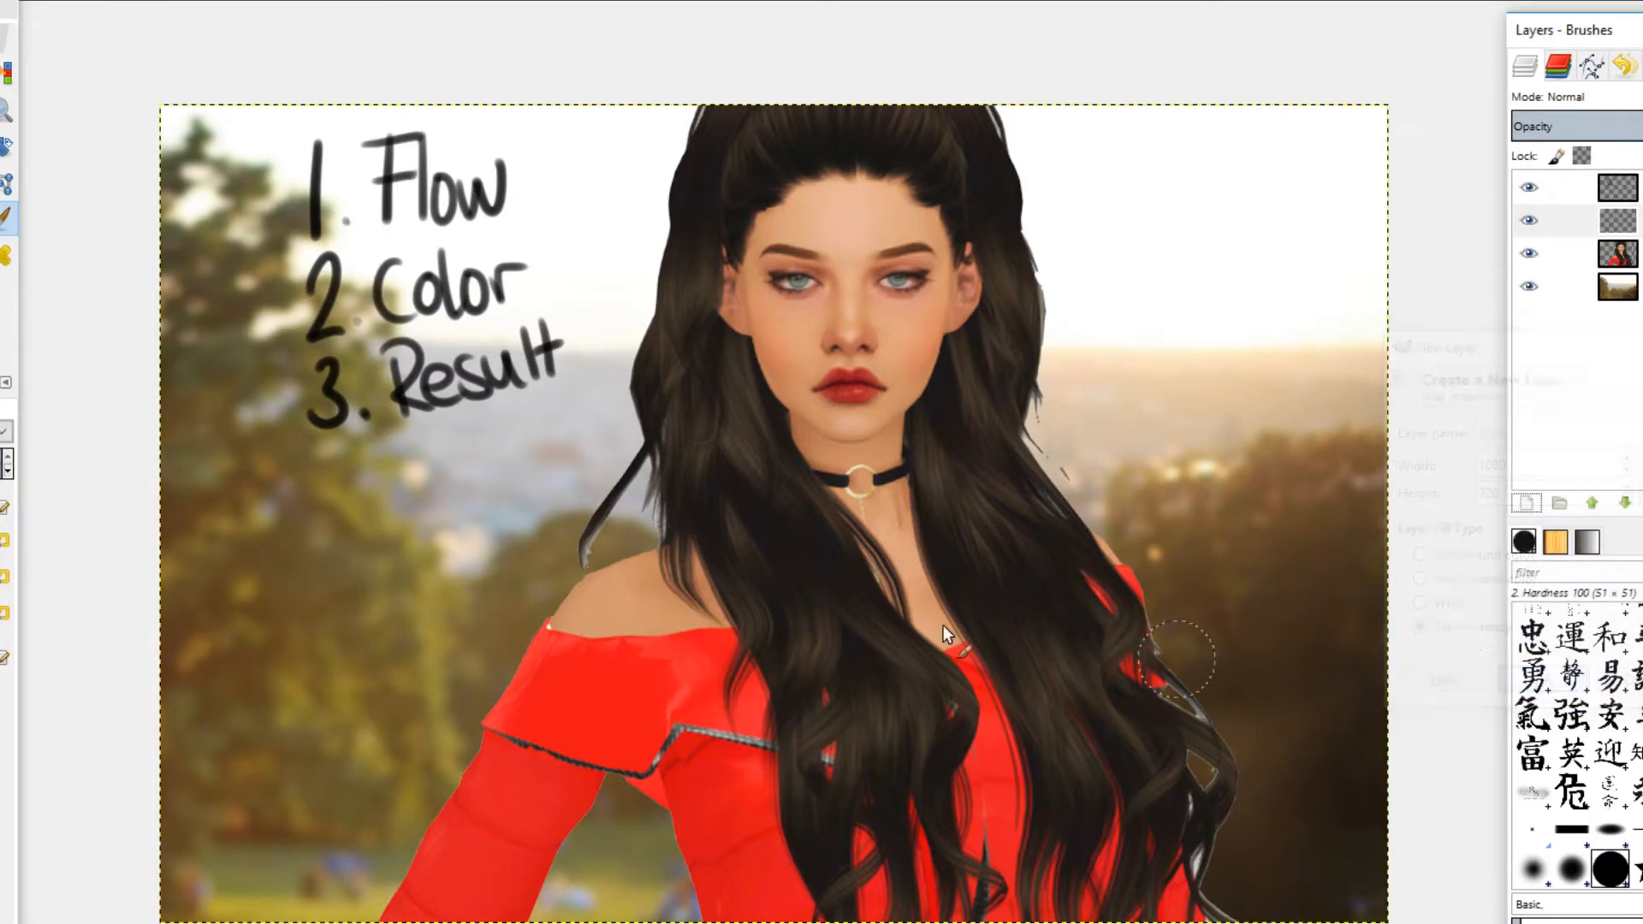
{"action": "left_click", "coordinate": [361, 504]}
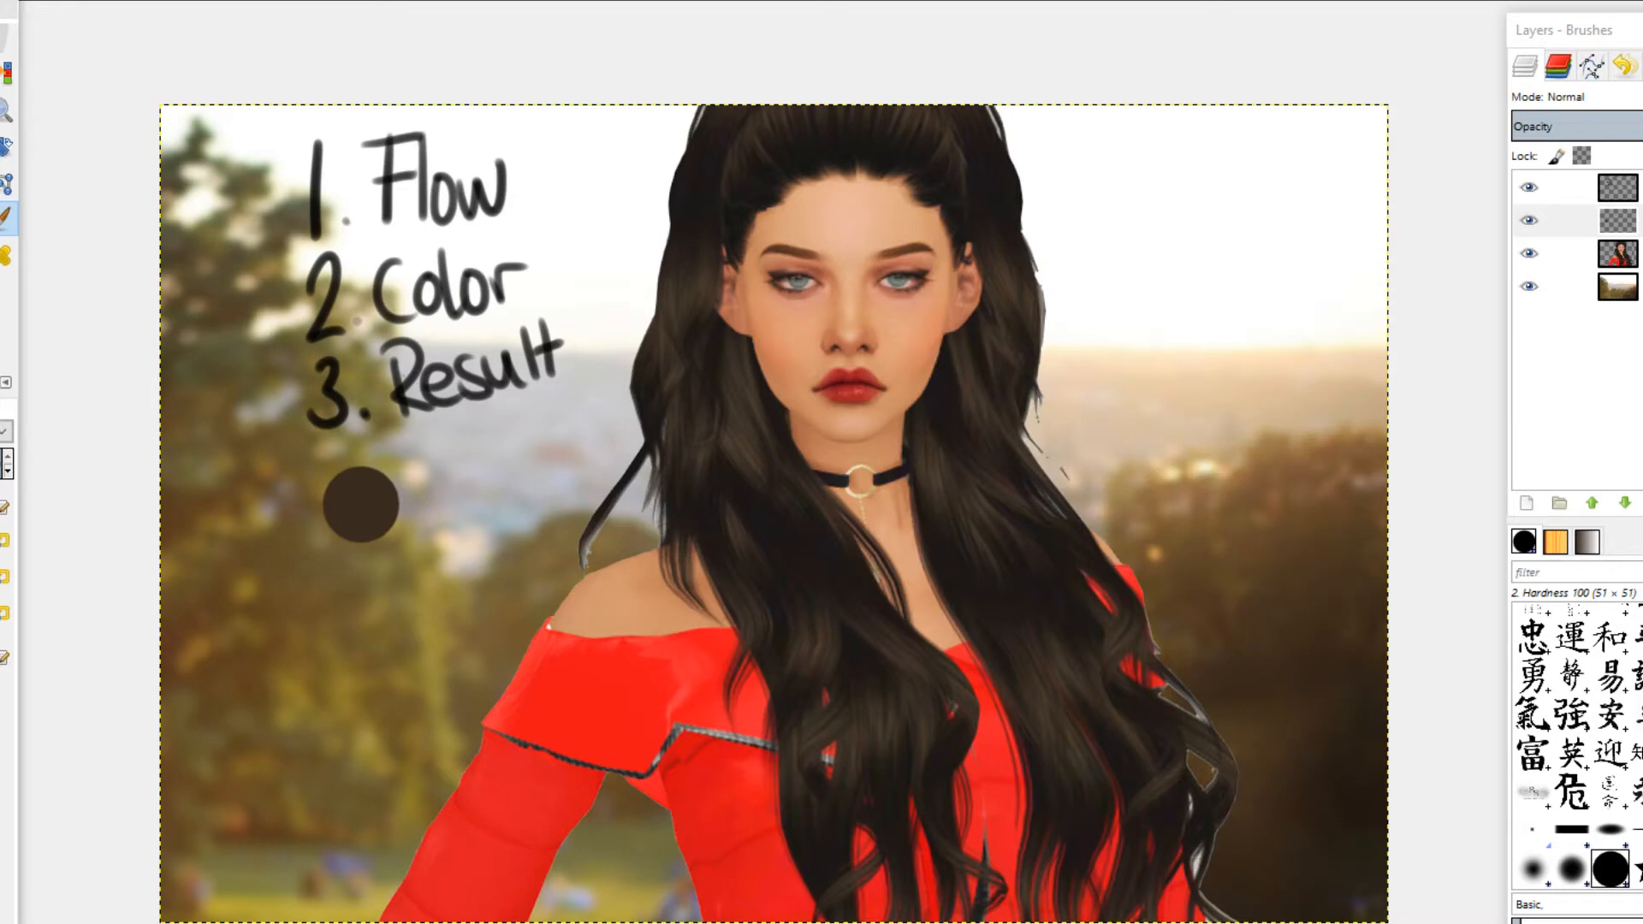
Step: Bring up the Hair_Stocks_V02 image and shrink its window to fit beside the portrait's face
{"action": "left_click", "coordinate": [0, 147]}
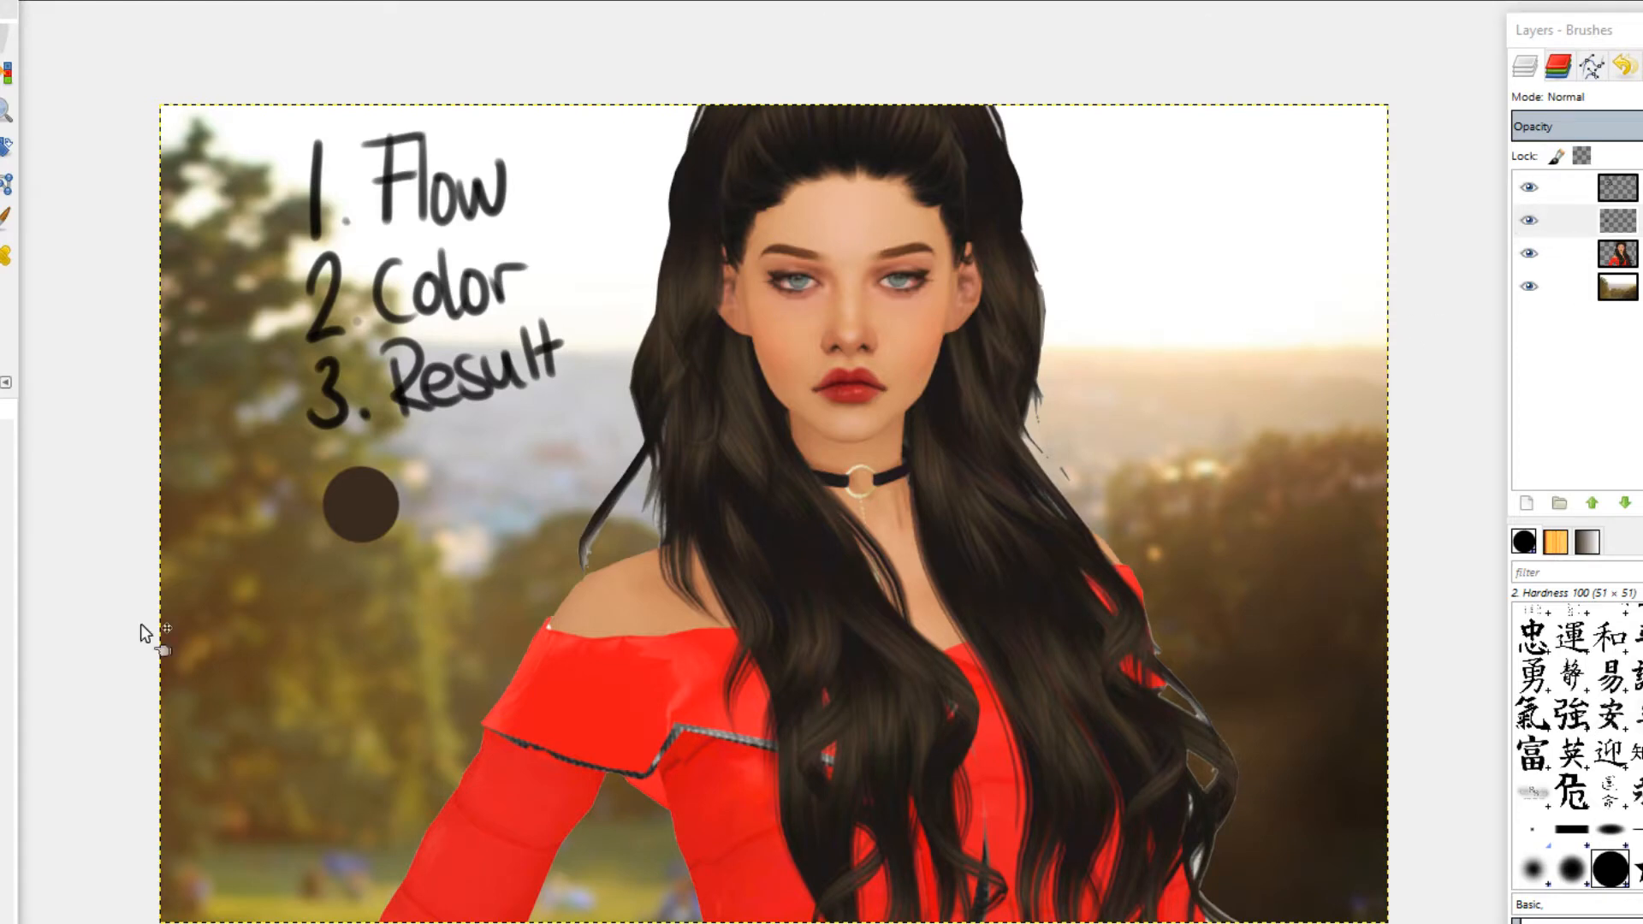
{"action": "mouse_move", "coordinate": [575, 922]}
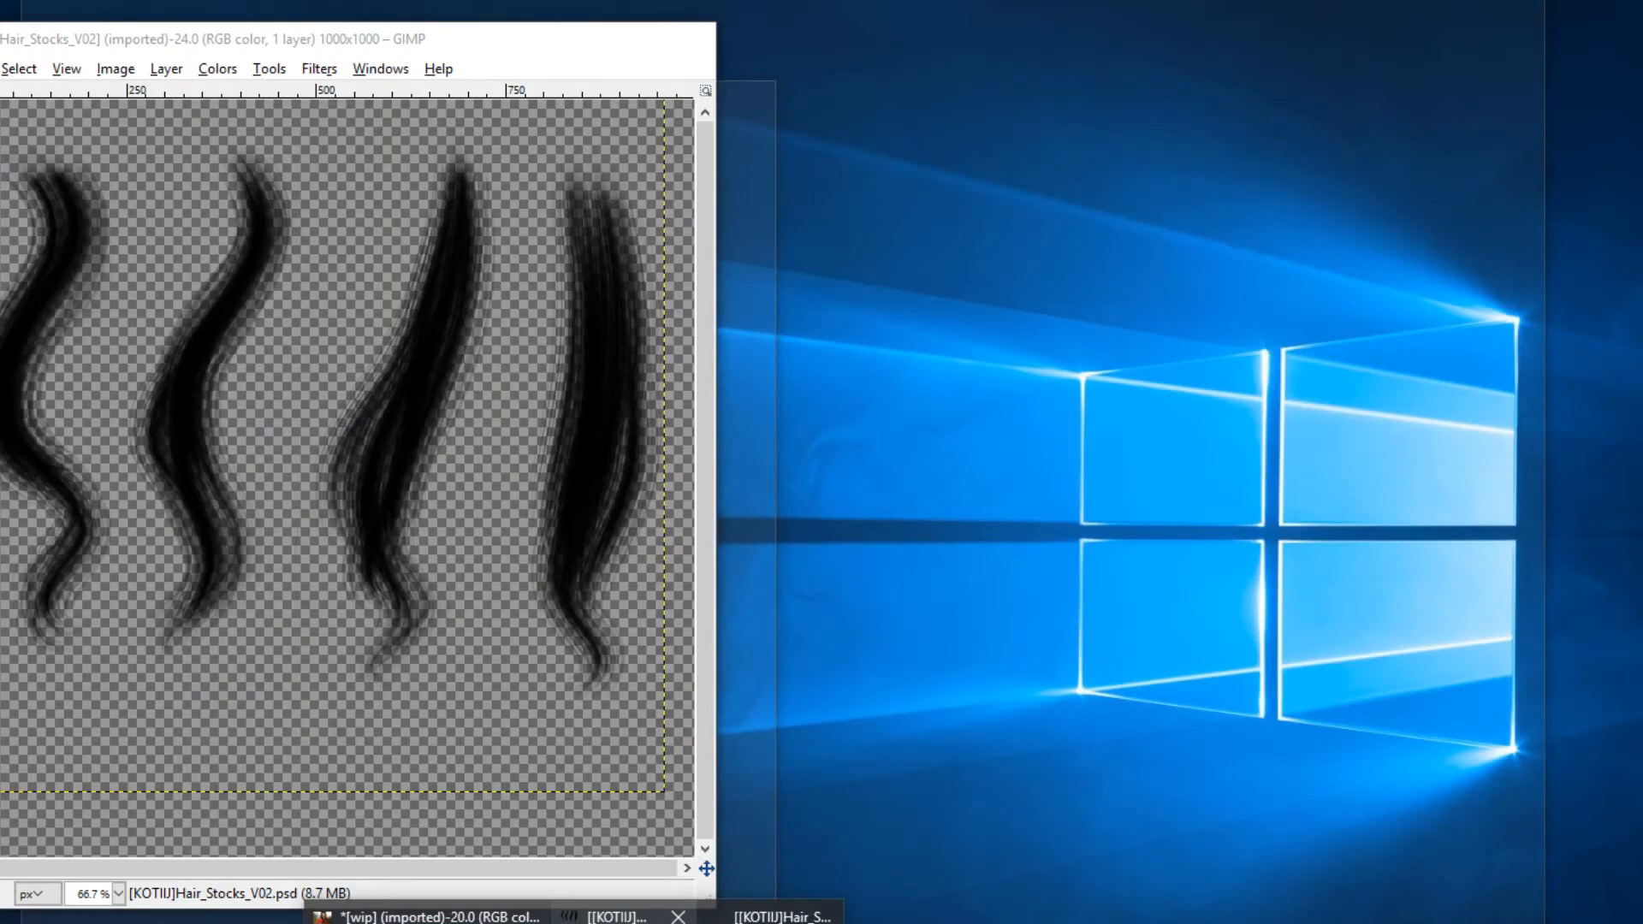
{"action": "left_click", "coordinate": [616, 916]}
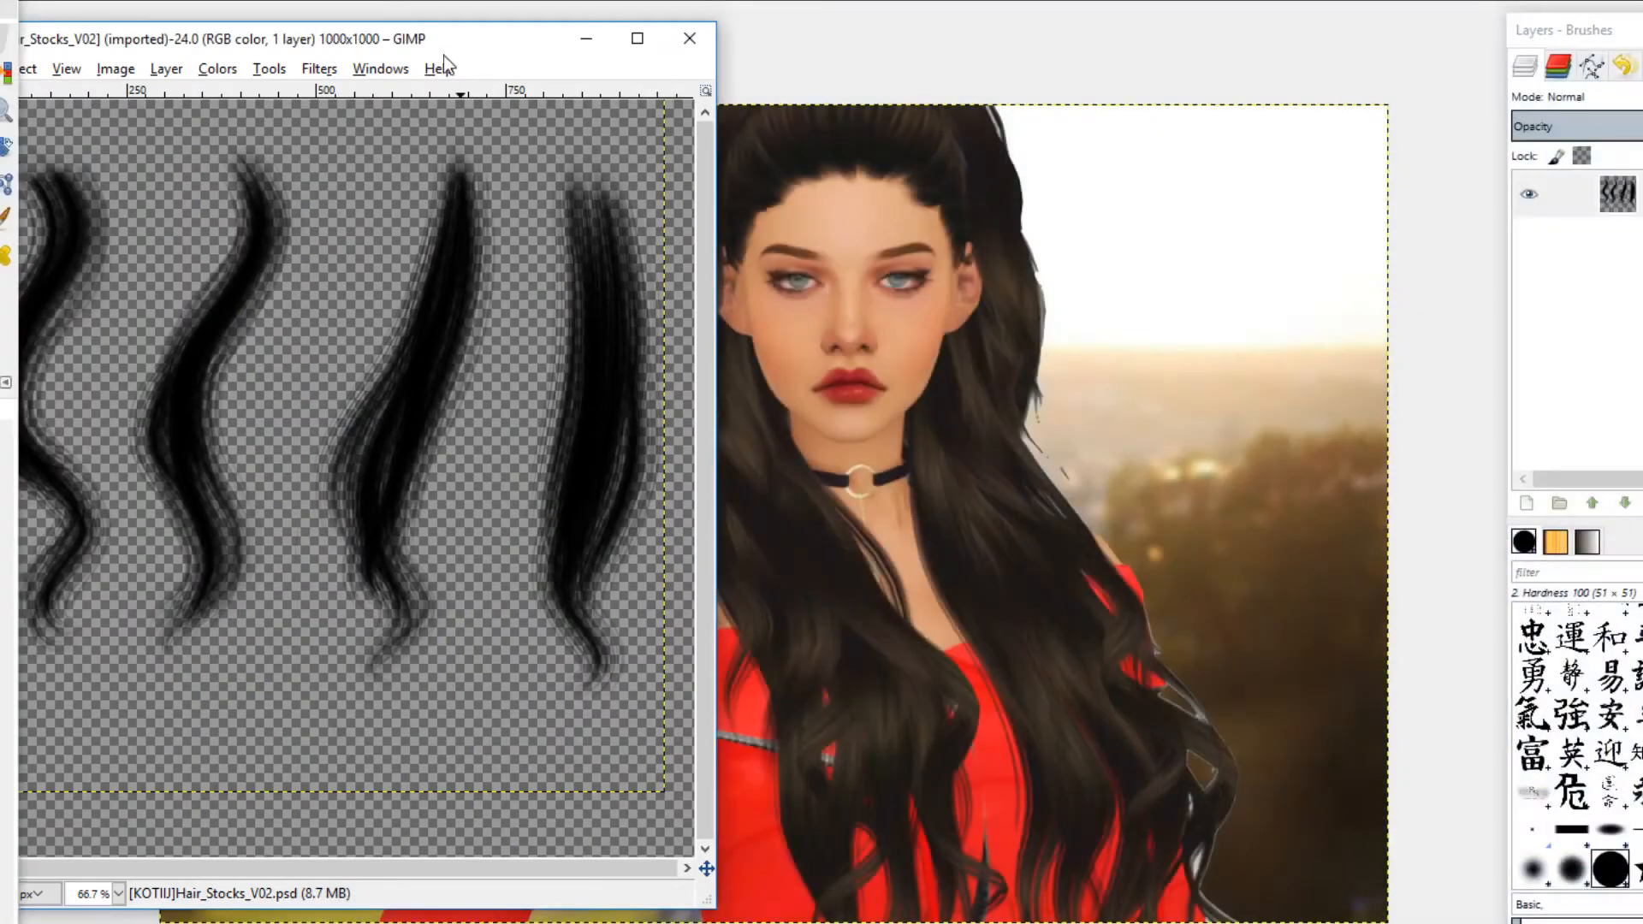
{"action": "left_click_drag", "start_coordinate": [444, 55], "coordinate": [445, 0]}
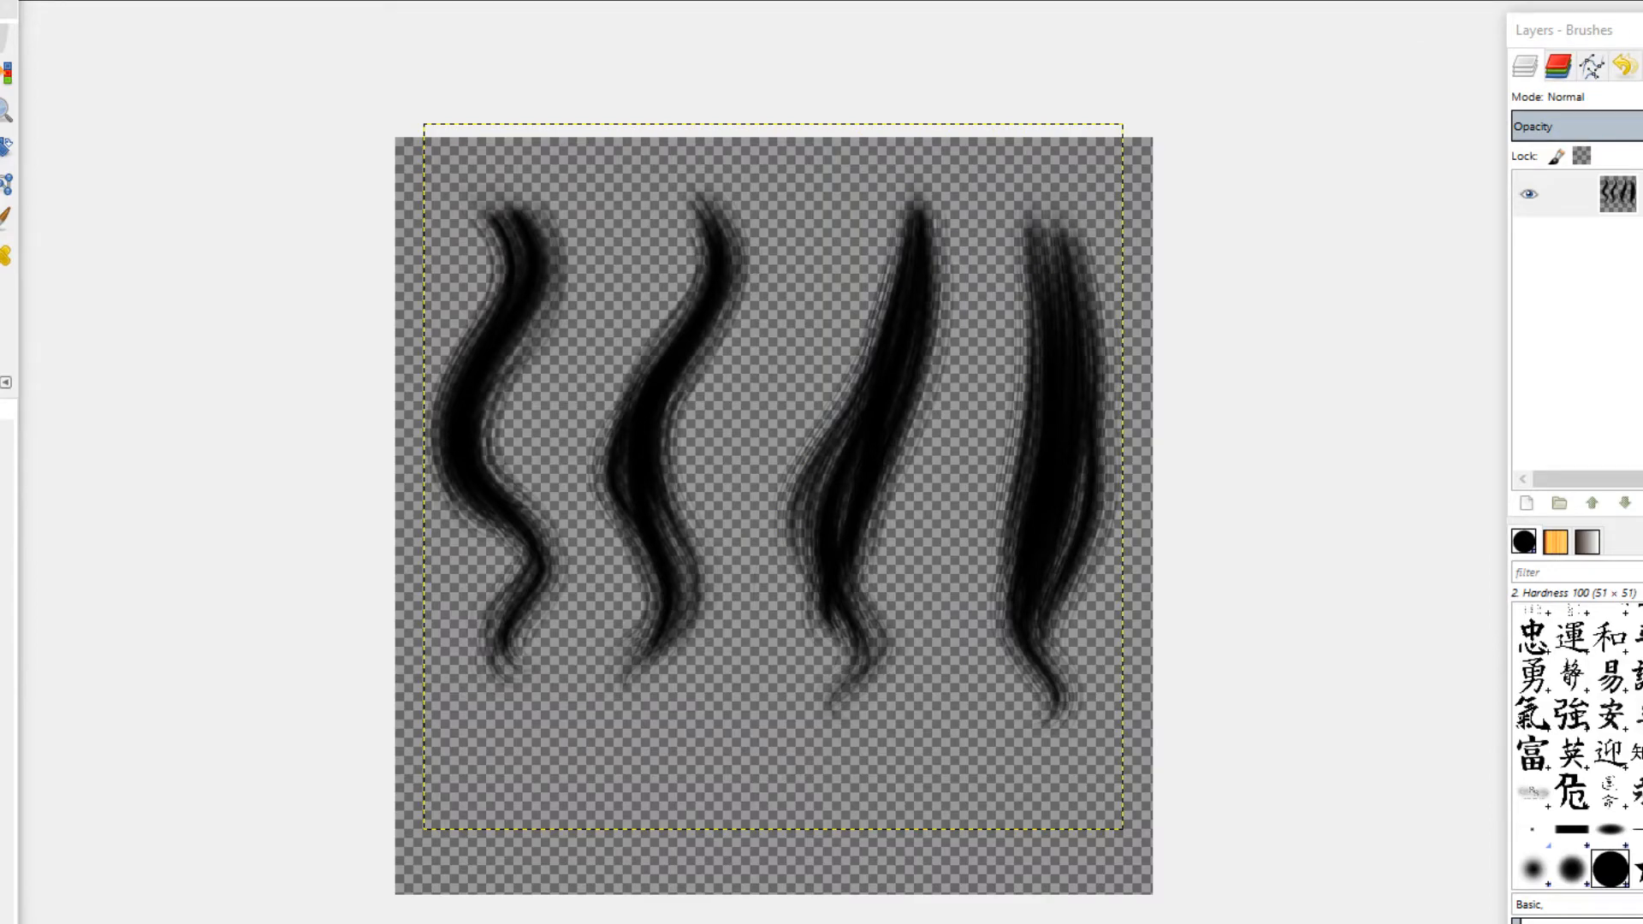
{"action": "left_click_drag", "start_coordinate": [445, 4], "coordinate": [474, 79]}
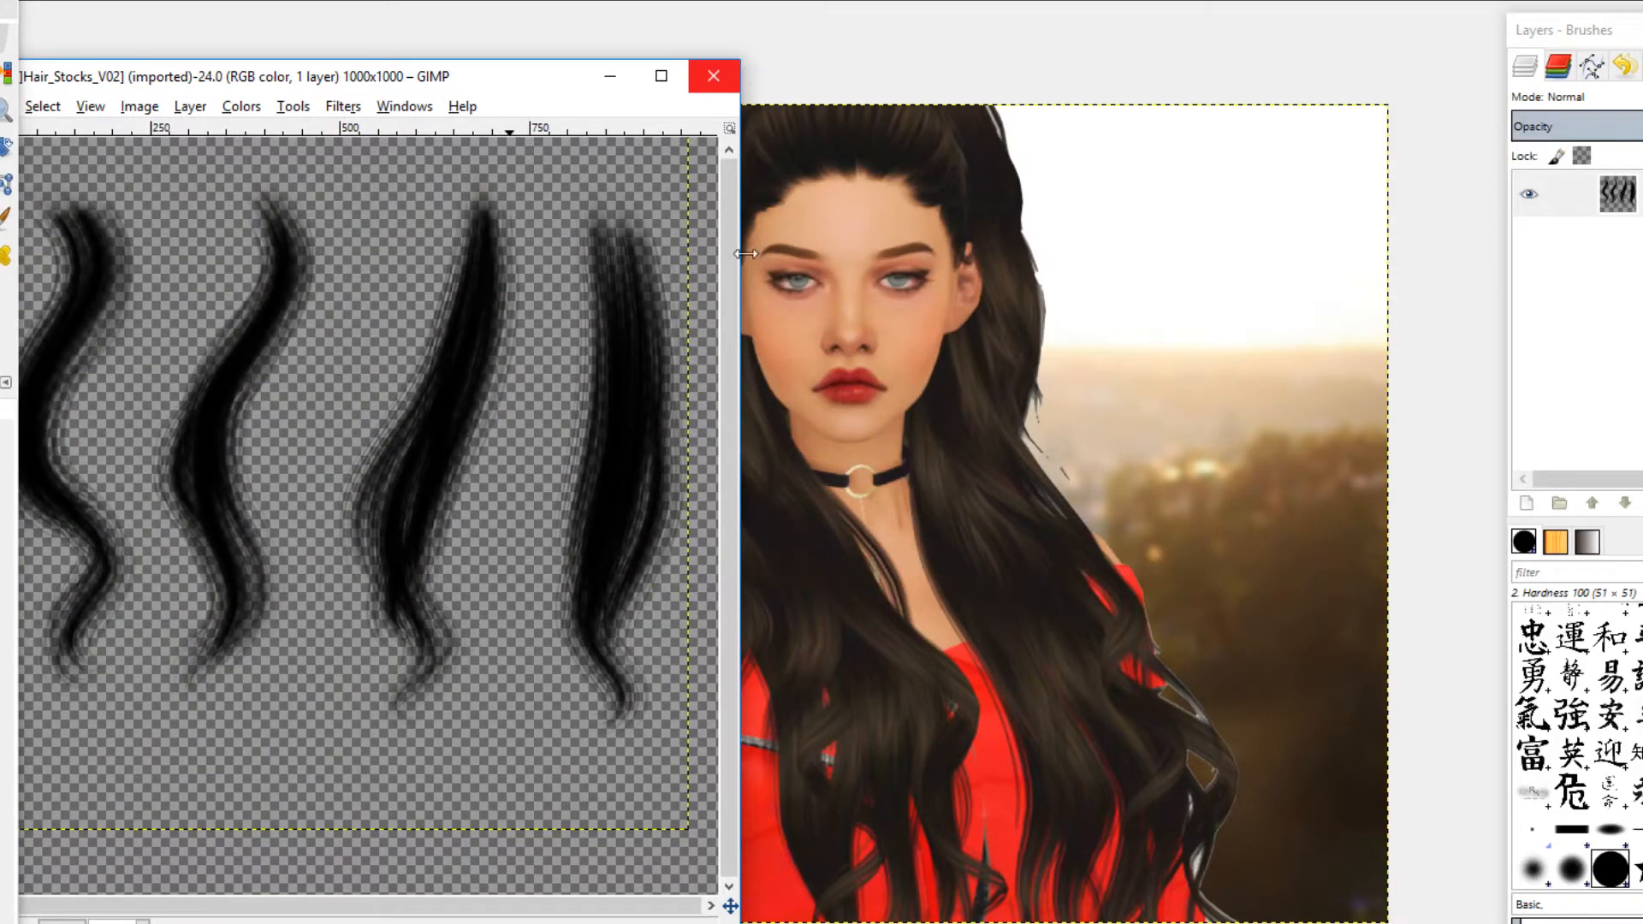
{"action": "left_click_drag", "start_coordinate": [739, 922], "coordinate": [436, 811]}
{"action": "left_click_drag", "start_coordinate": [179, 83], "coordinate": [263, 58]}
{"action": "left_click", "coordinate": [5, 109]}
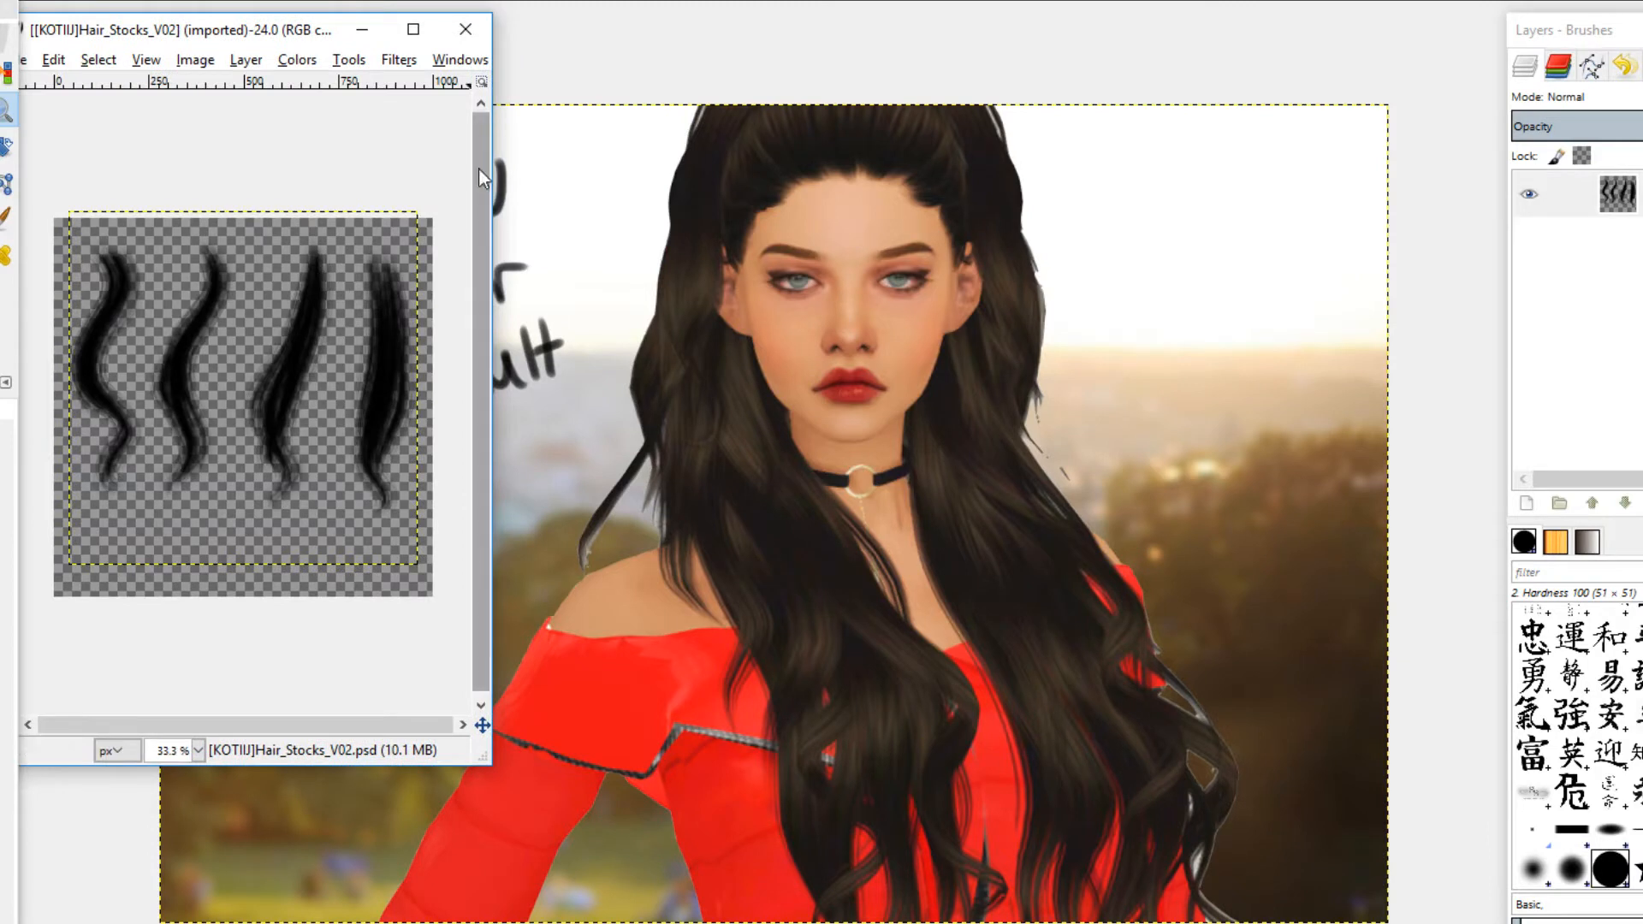
{"action": "left_click_drag", "start_coordinate": [248, 38], "coordinate": [275, 35]}
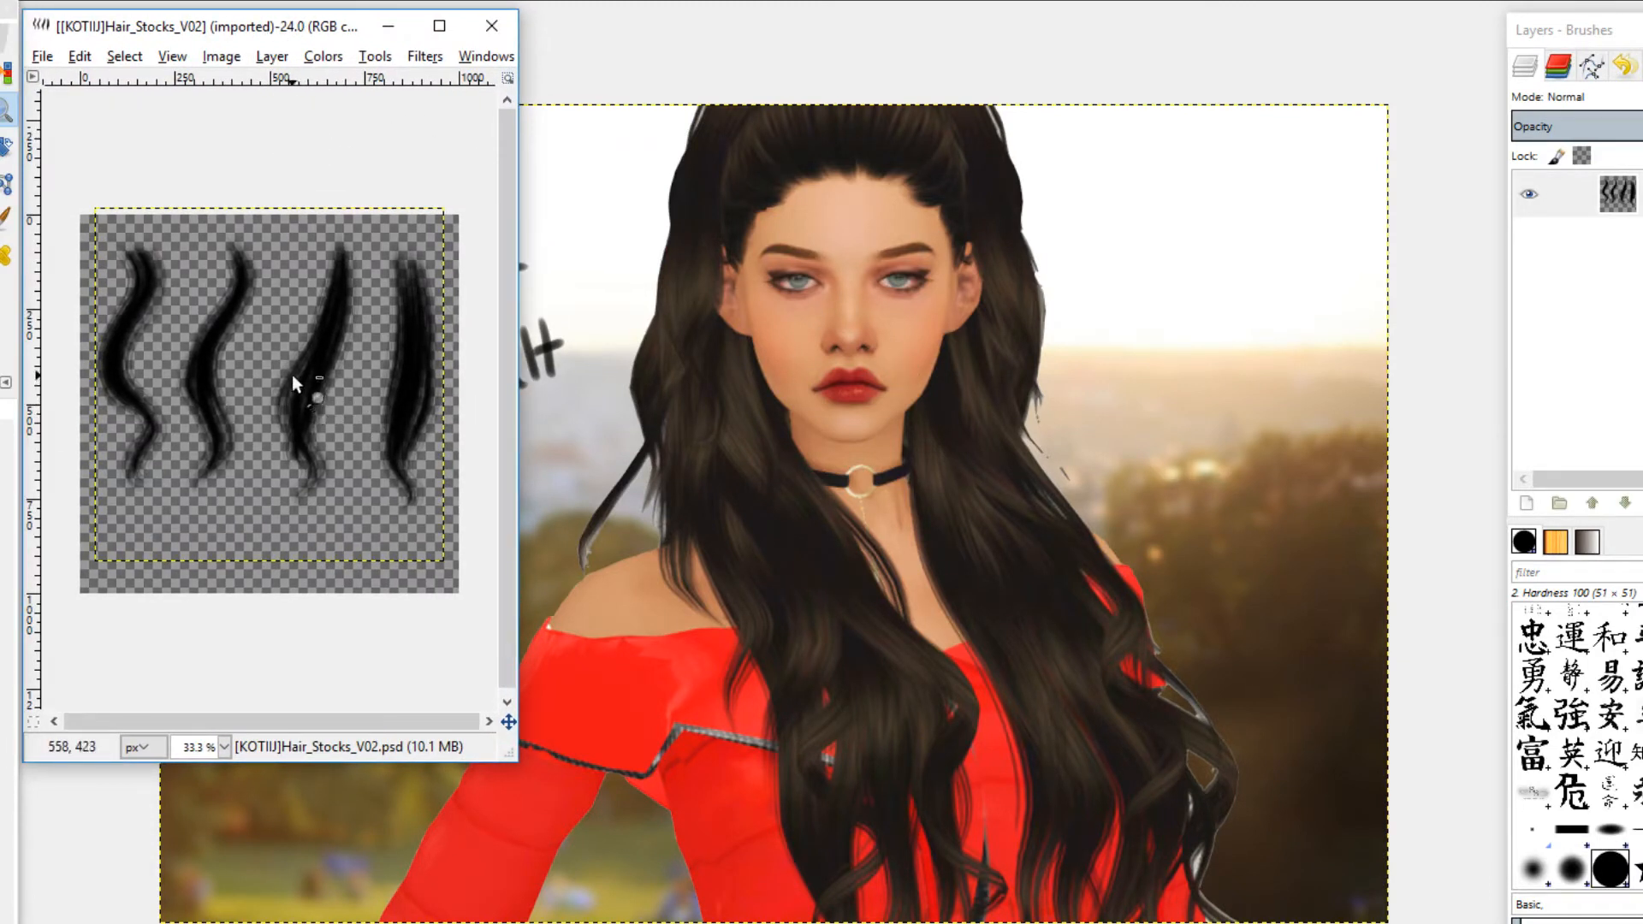
Step: Enlarge the hair stock image's window and make a rectangular selection around the second wavy strand
{"action": "left_click", "coordinate": [0, 147]}
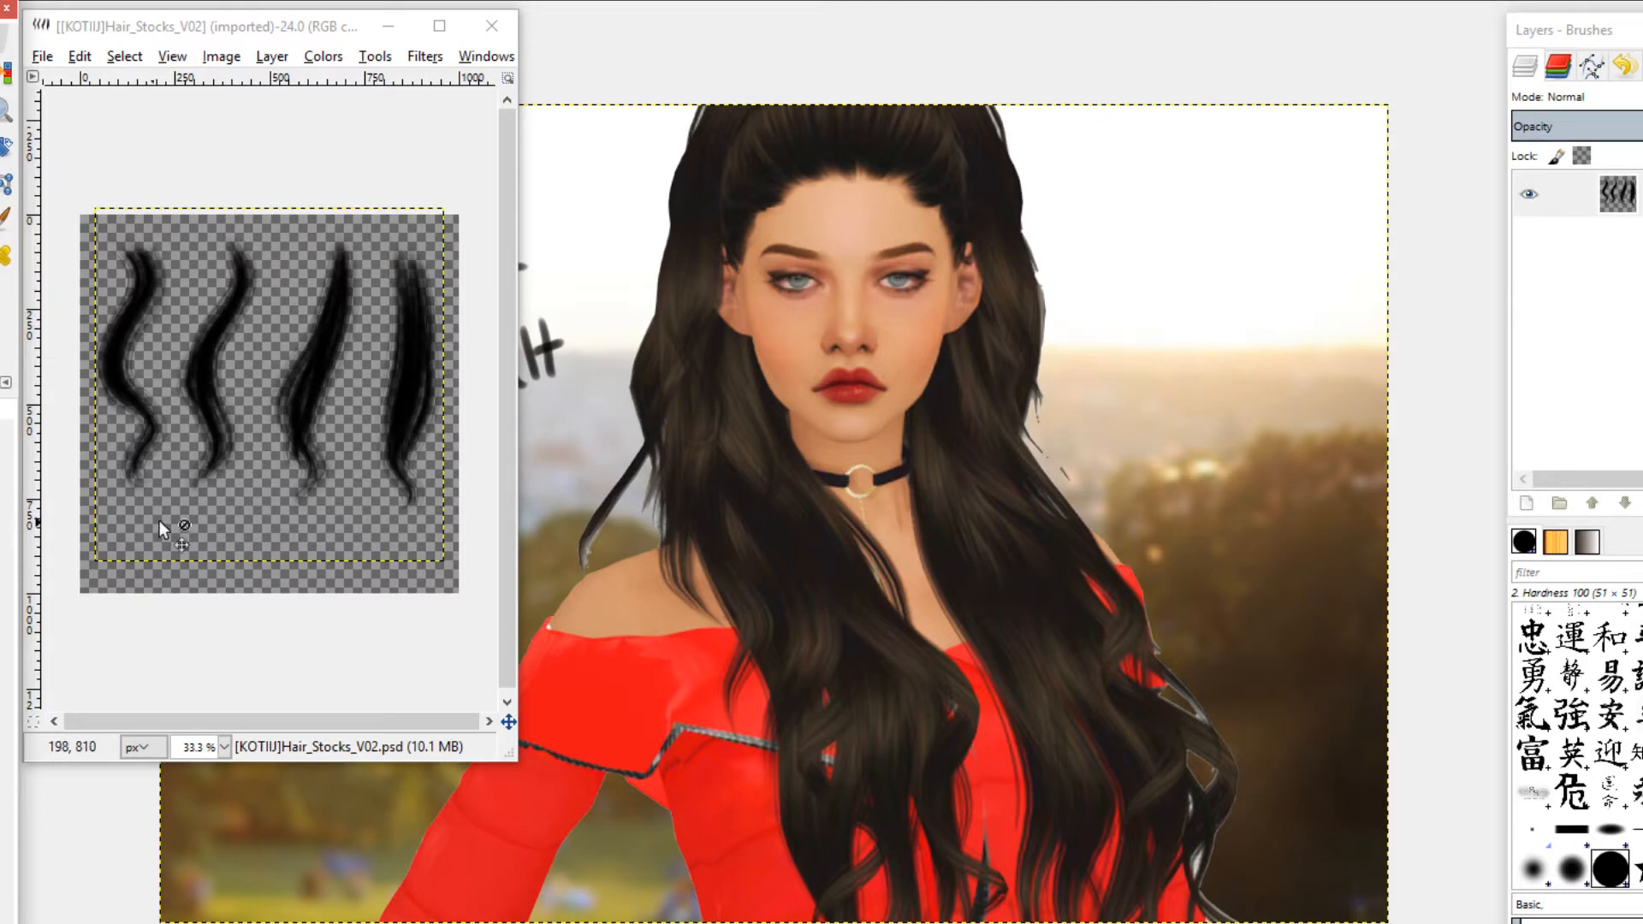
{"action": "left_click", "coordinate": [426, 31]}
{"action": "left_click", "coordinate": [7, 110]}
{"action": "left_click", "coordinate": [916, 406]}
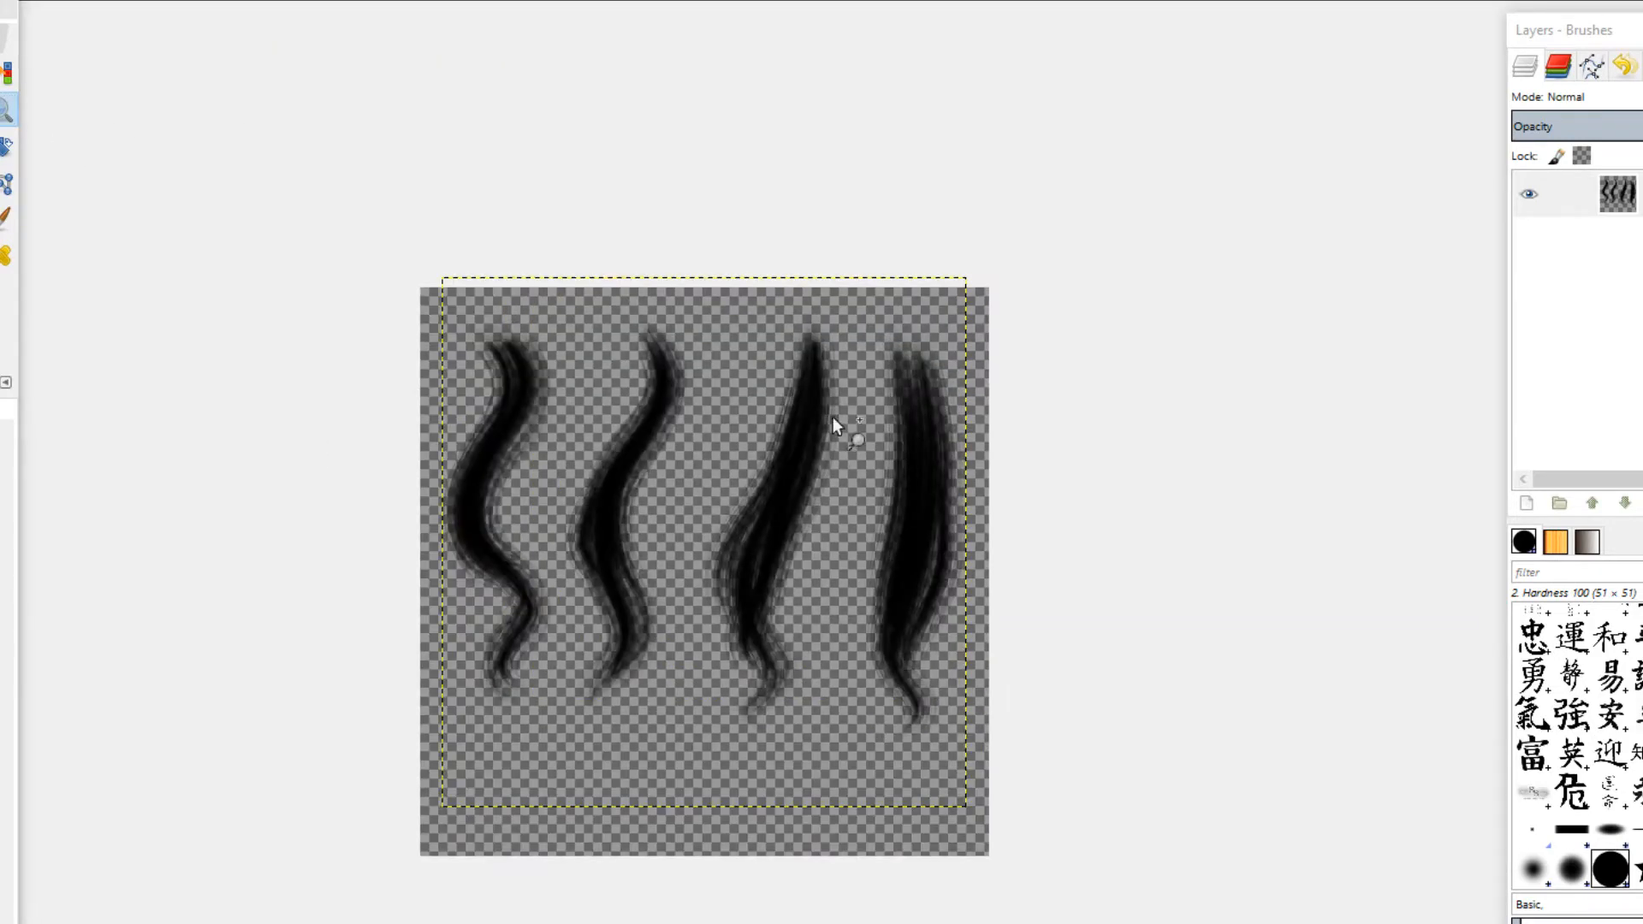
{"action": "left_click", "coordinate": [834, 417]}
{"action": "left_click", "coordinate": [458, 337], "text": "ctrl"}
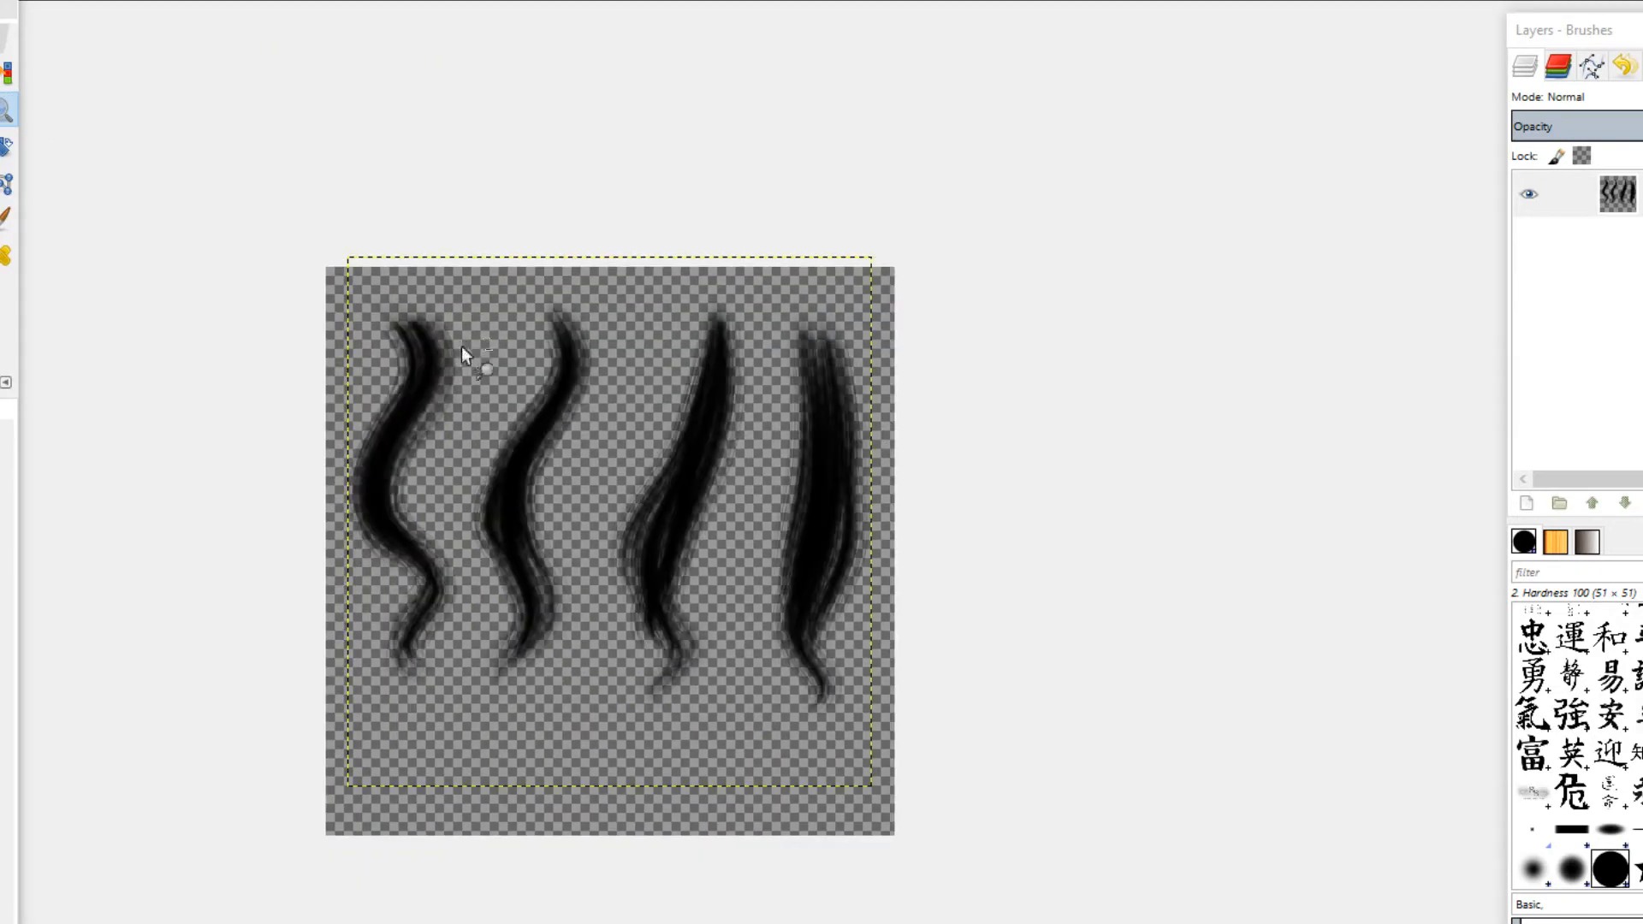
{"action": "left_click", "coordinate": [1, 38]}
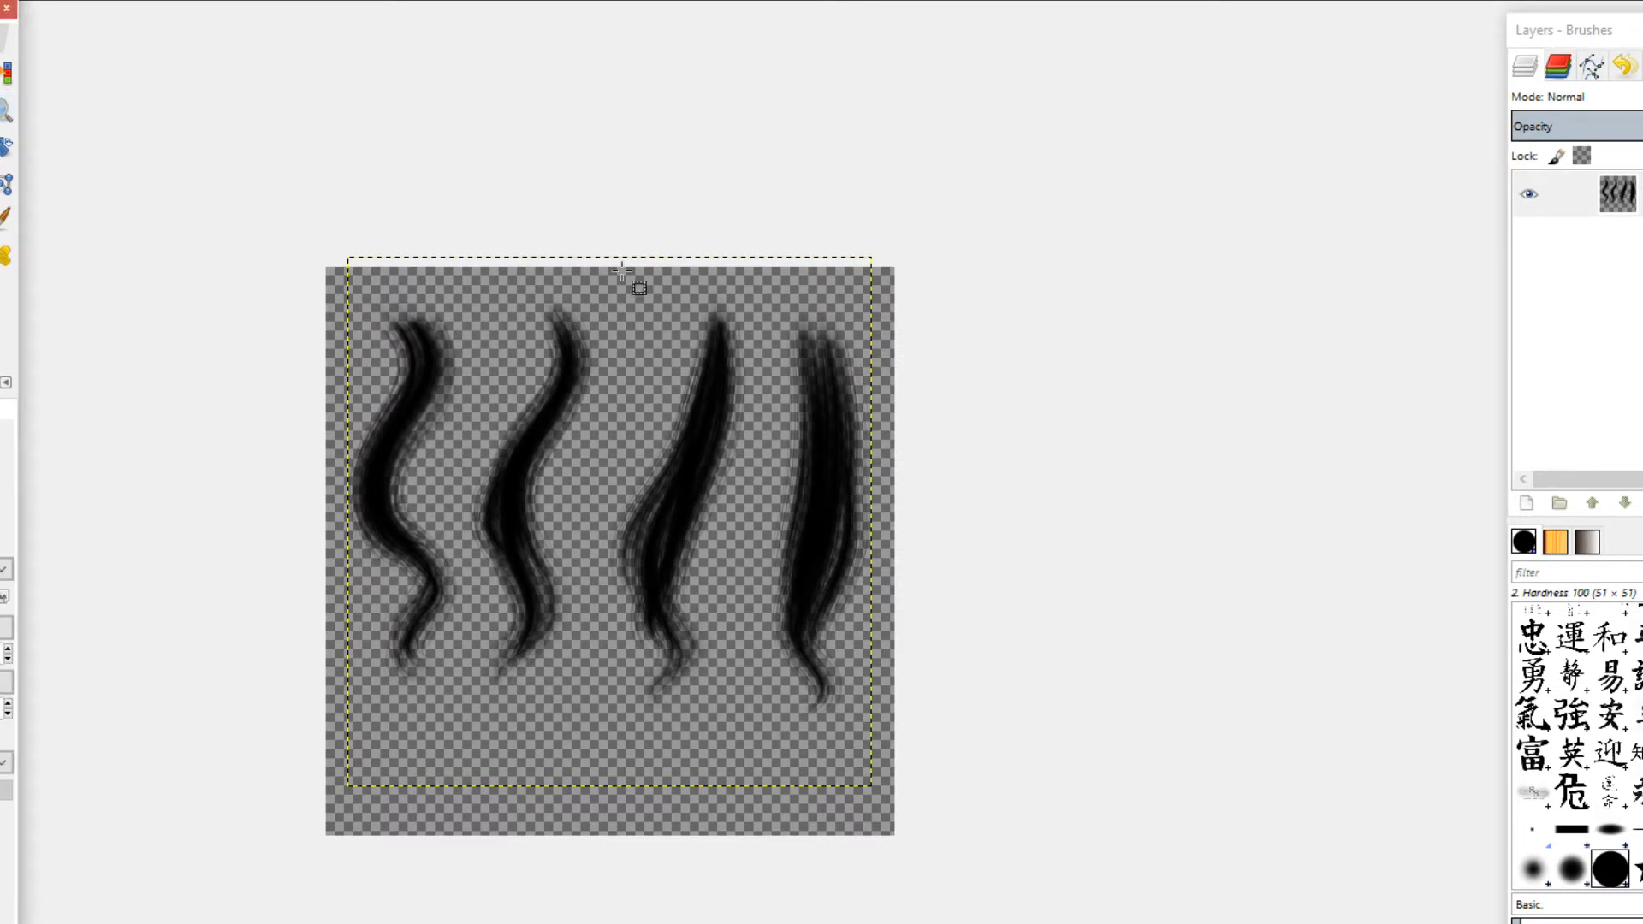
{"action": "mouse_move", "coordinate": [467, 286]}
{"action": "left_mouse_down"}
{"action": "mouse_move", "coordinate": [578, 552]}
{"action": "mouse_move", "coordinate": [591, 685]}
{"action": "left_mouse_up"}
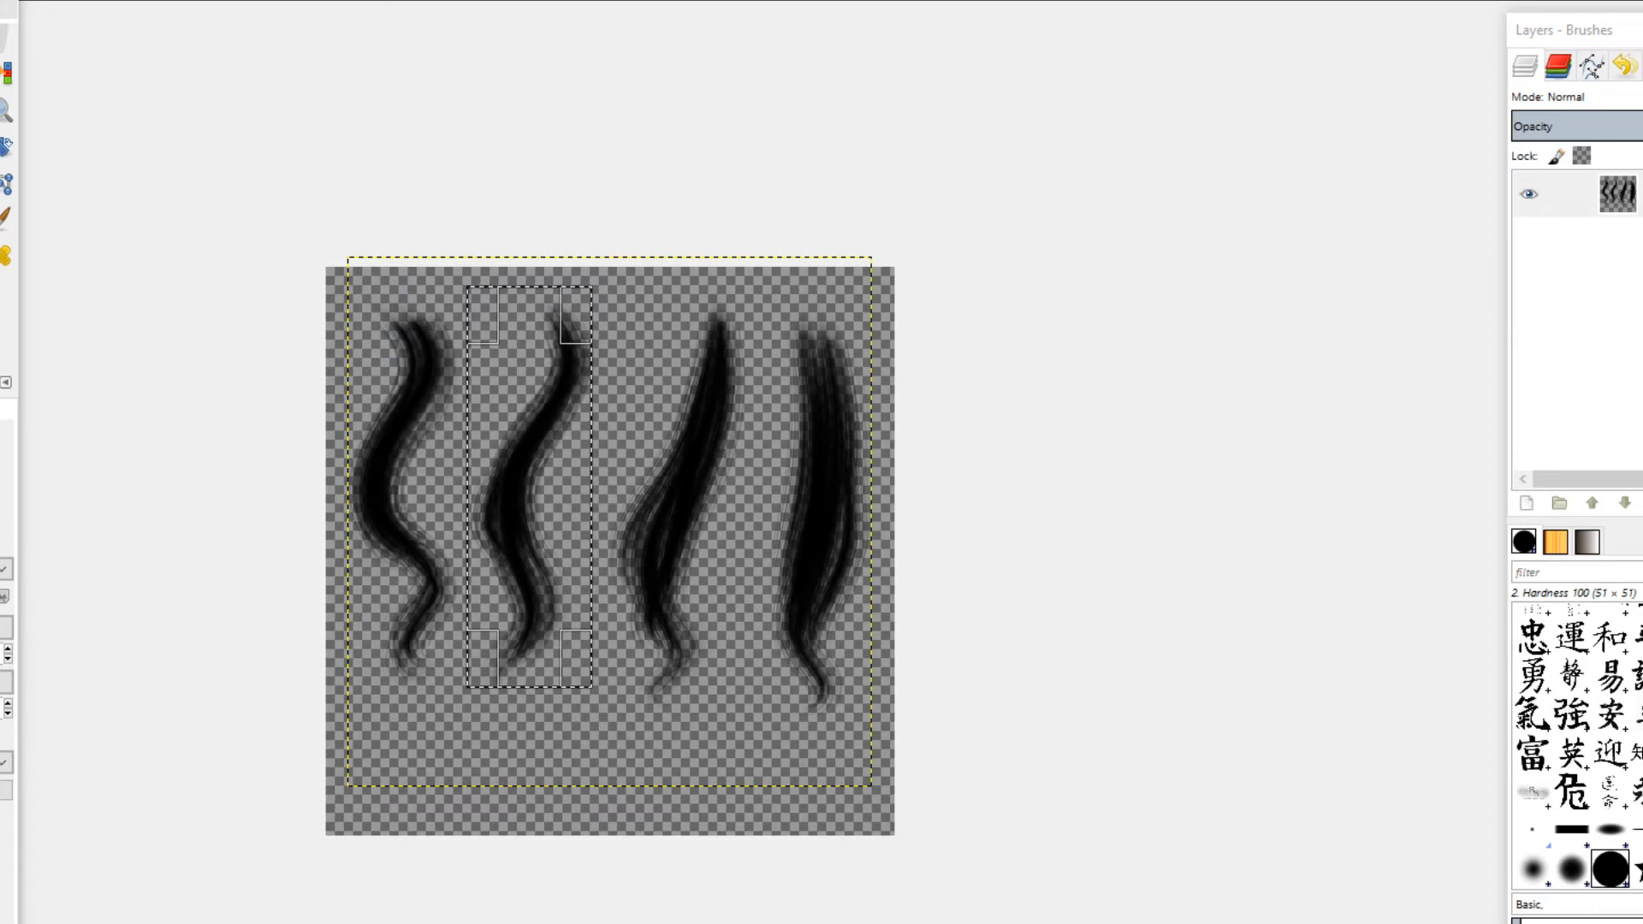
{"action": "left_click_drag", "start_coordinate": [568, 337], "coordinate": [494, 353]}
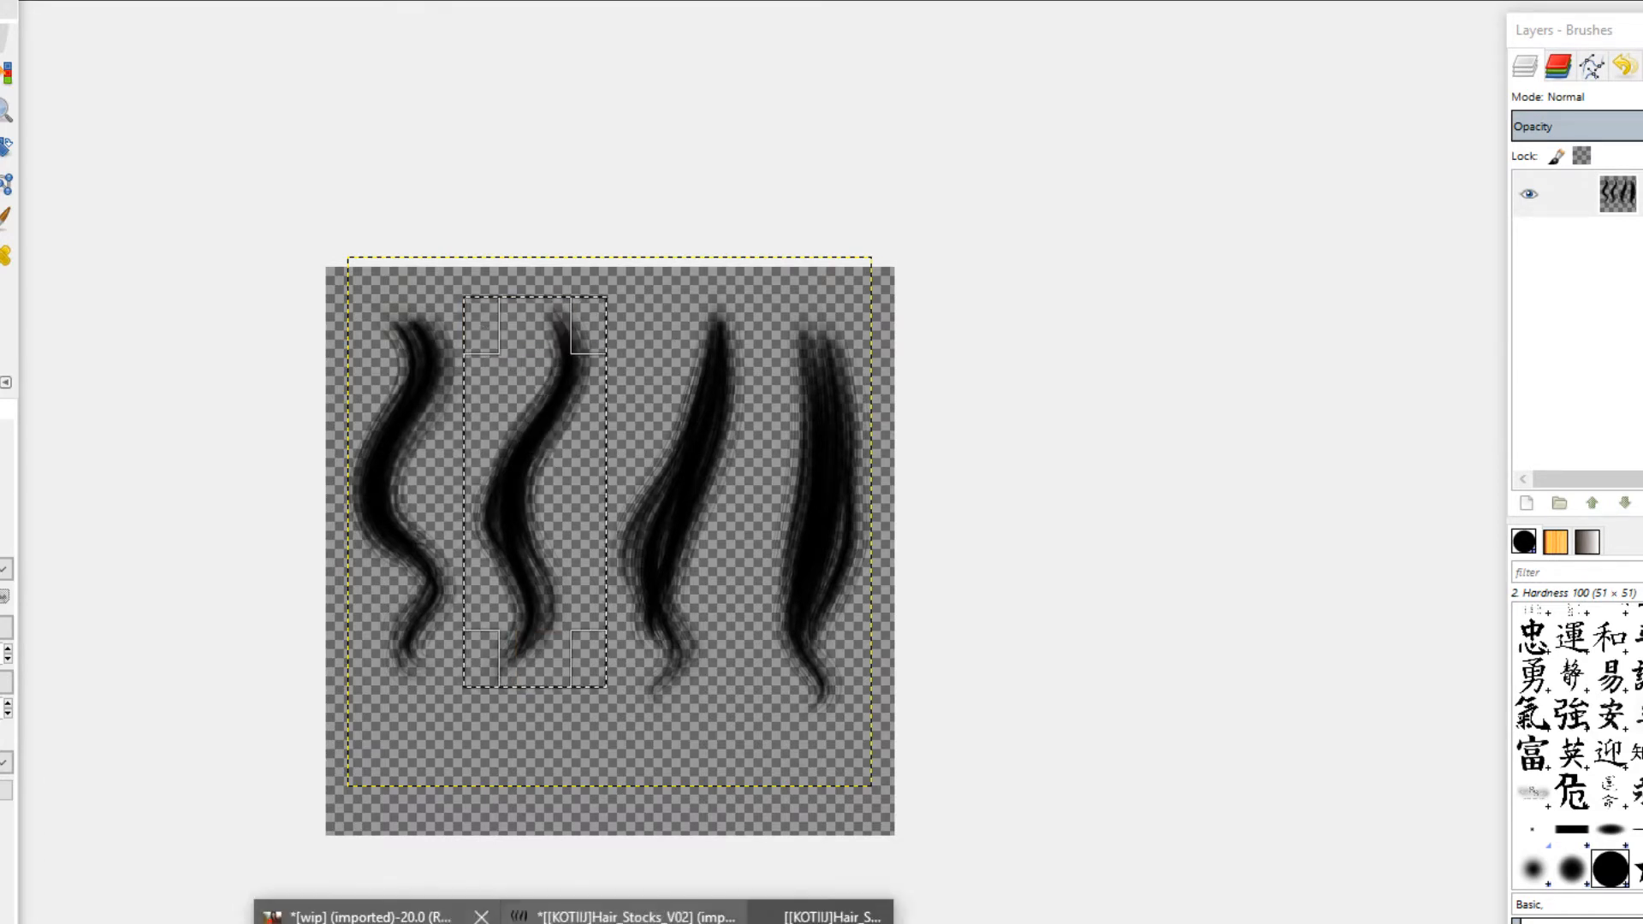
Step: Copy the selected strand into the portrait image and convert the floating selection into its own layer
{"action": "left_click", "coordinate": [377, 912]}
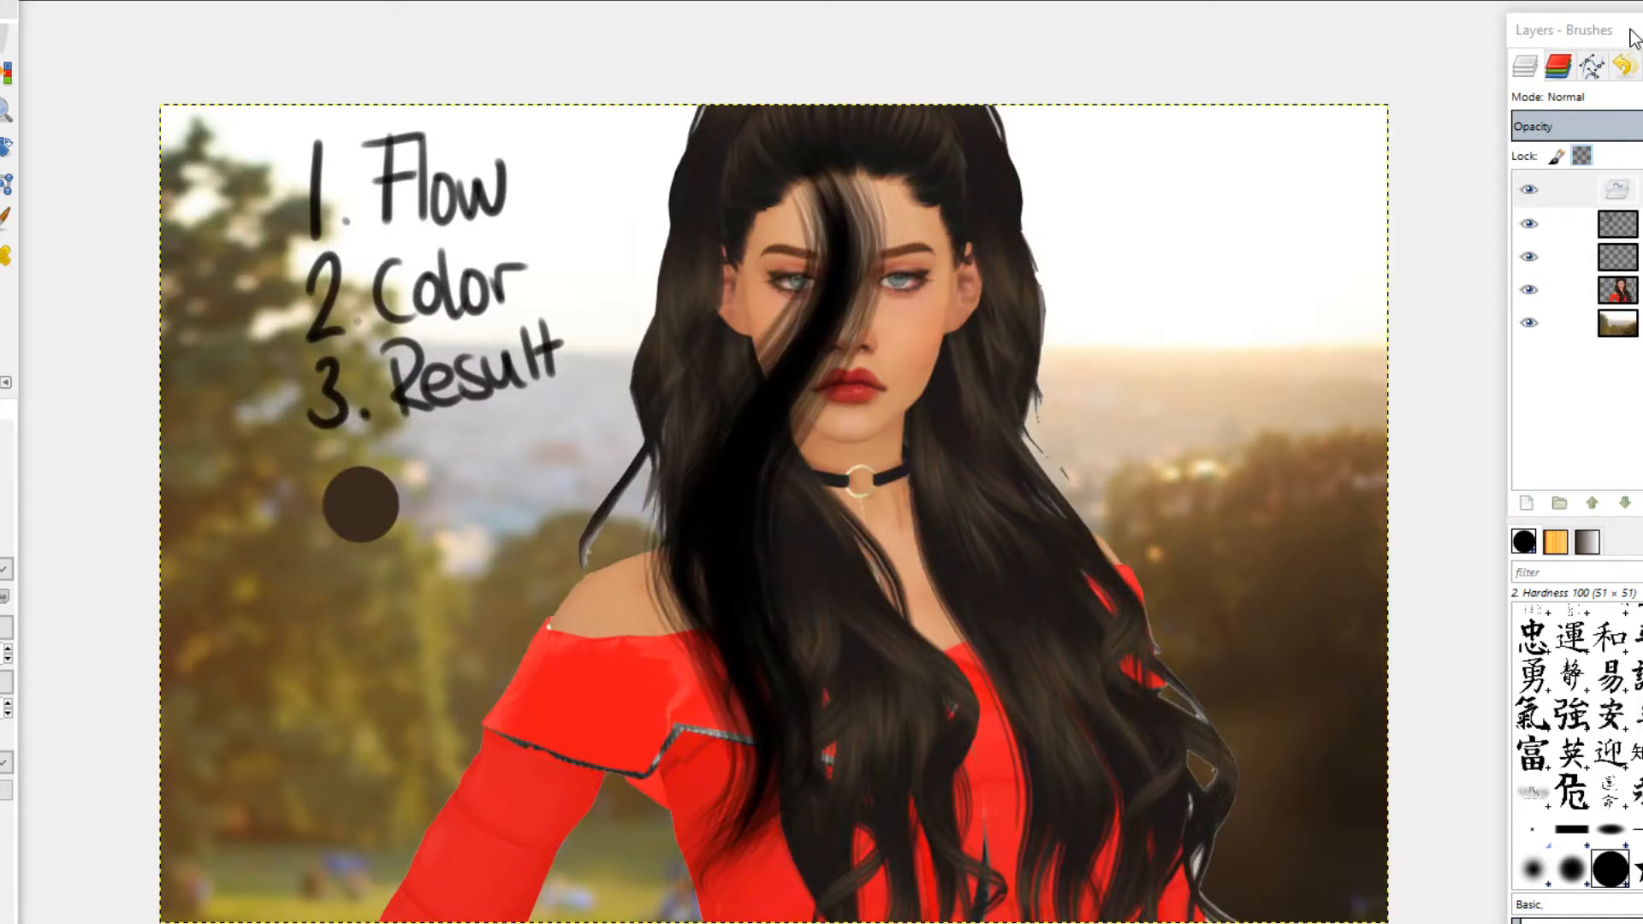
{"action": "left_click_drag", "start_coordinate": [1630, 31], "coordinate": [1524, 43]}
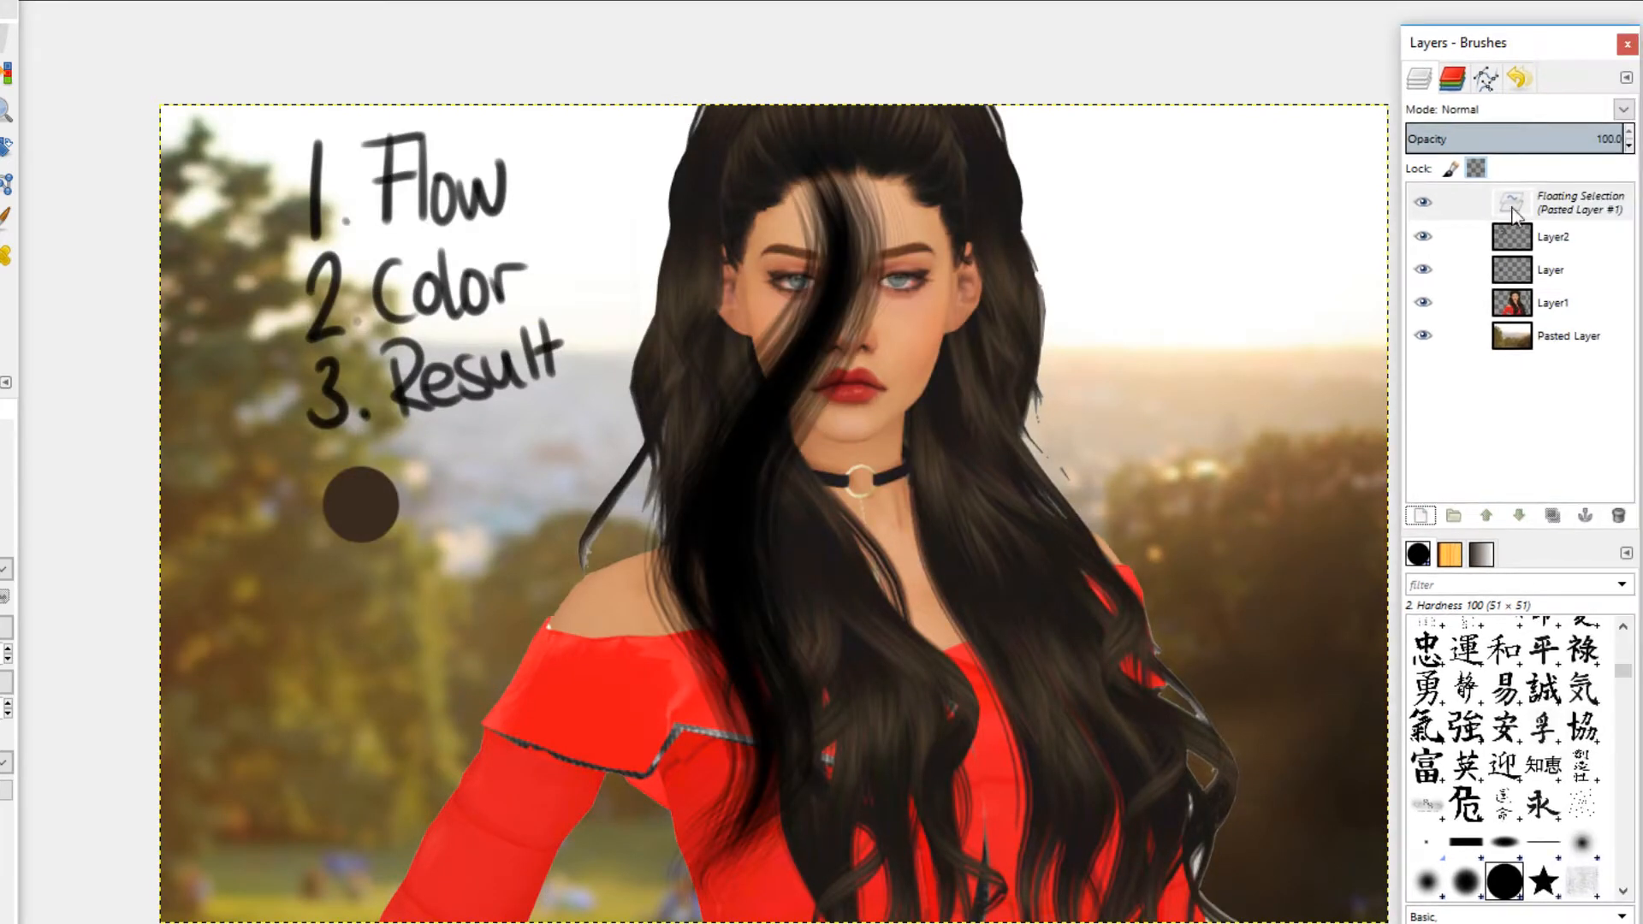
{"action": "left_click", "coordinate": [1418, 517]}
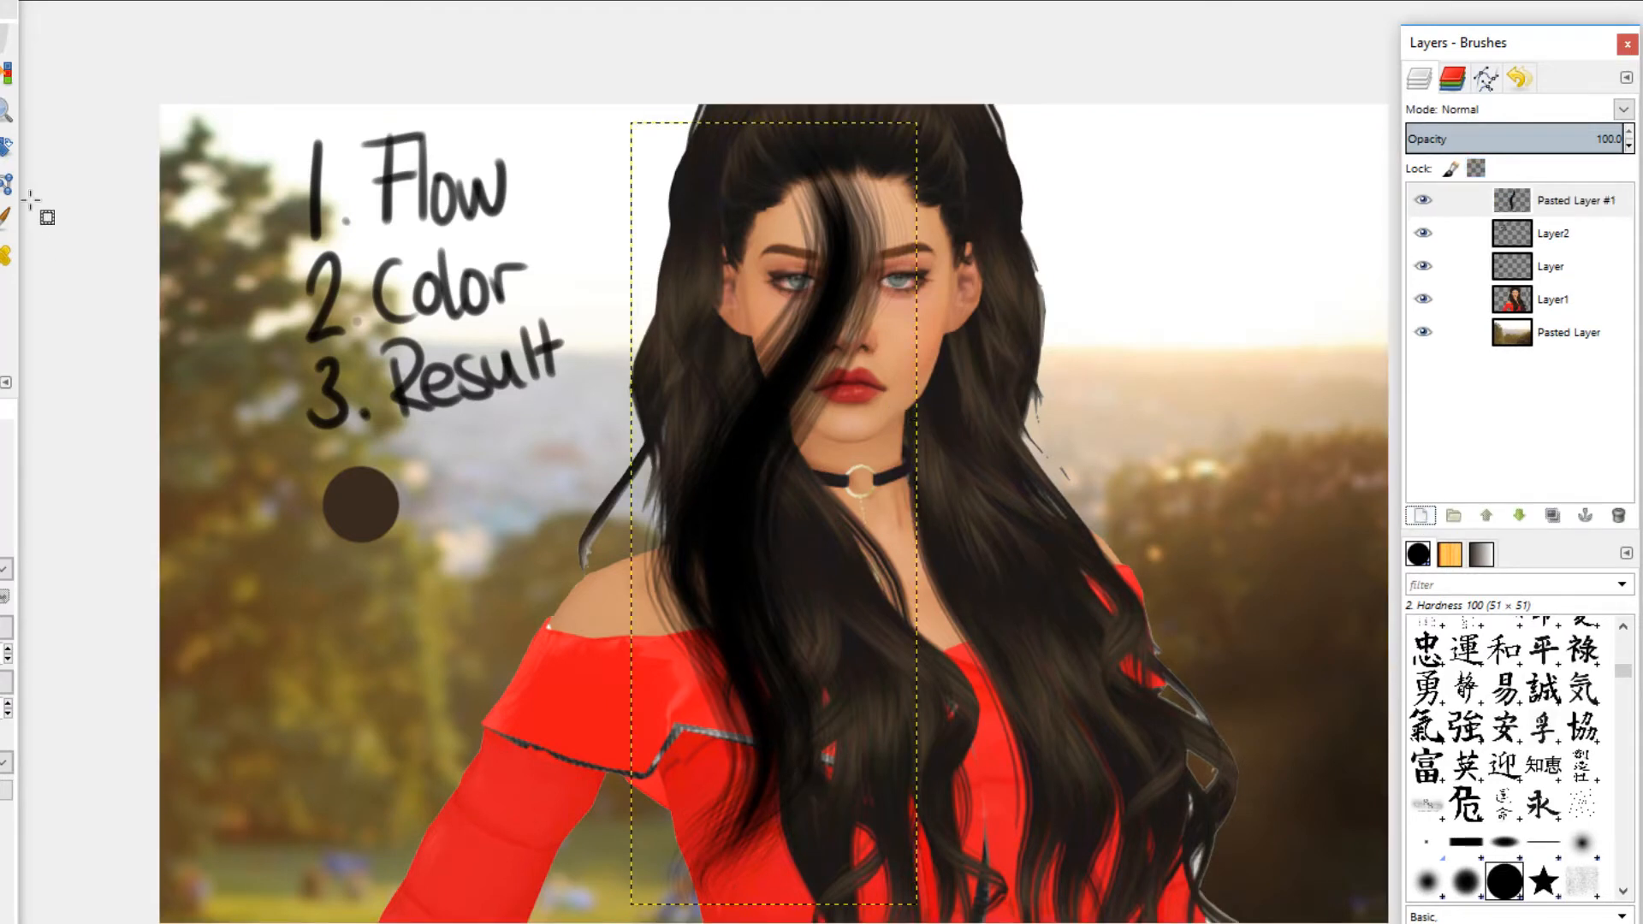
{"action": "left_click_drag", "start_coordinate": [769, 435], "coordinate": [1066, 351]}
{"action": "key", "text": "m"}
{"action": "key", "text": "ctrl+z"}
{"action": "key", "text": "ctrl+z"}
{"action": "key", "text": "ctrl+z"}
{"action": "key", "text": "ctrl+y"}
{"action": "key", "text": "ctrl+y"}
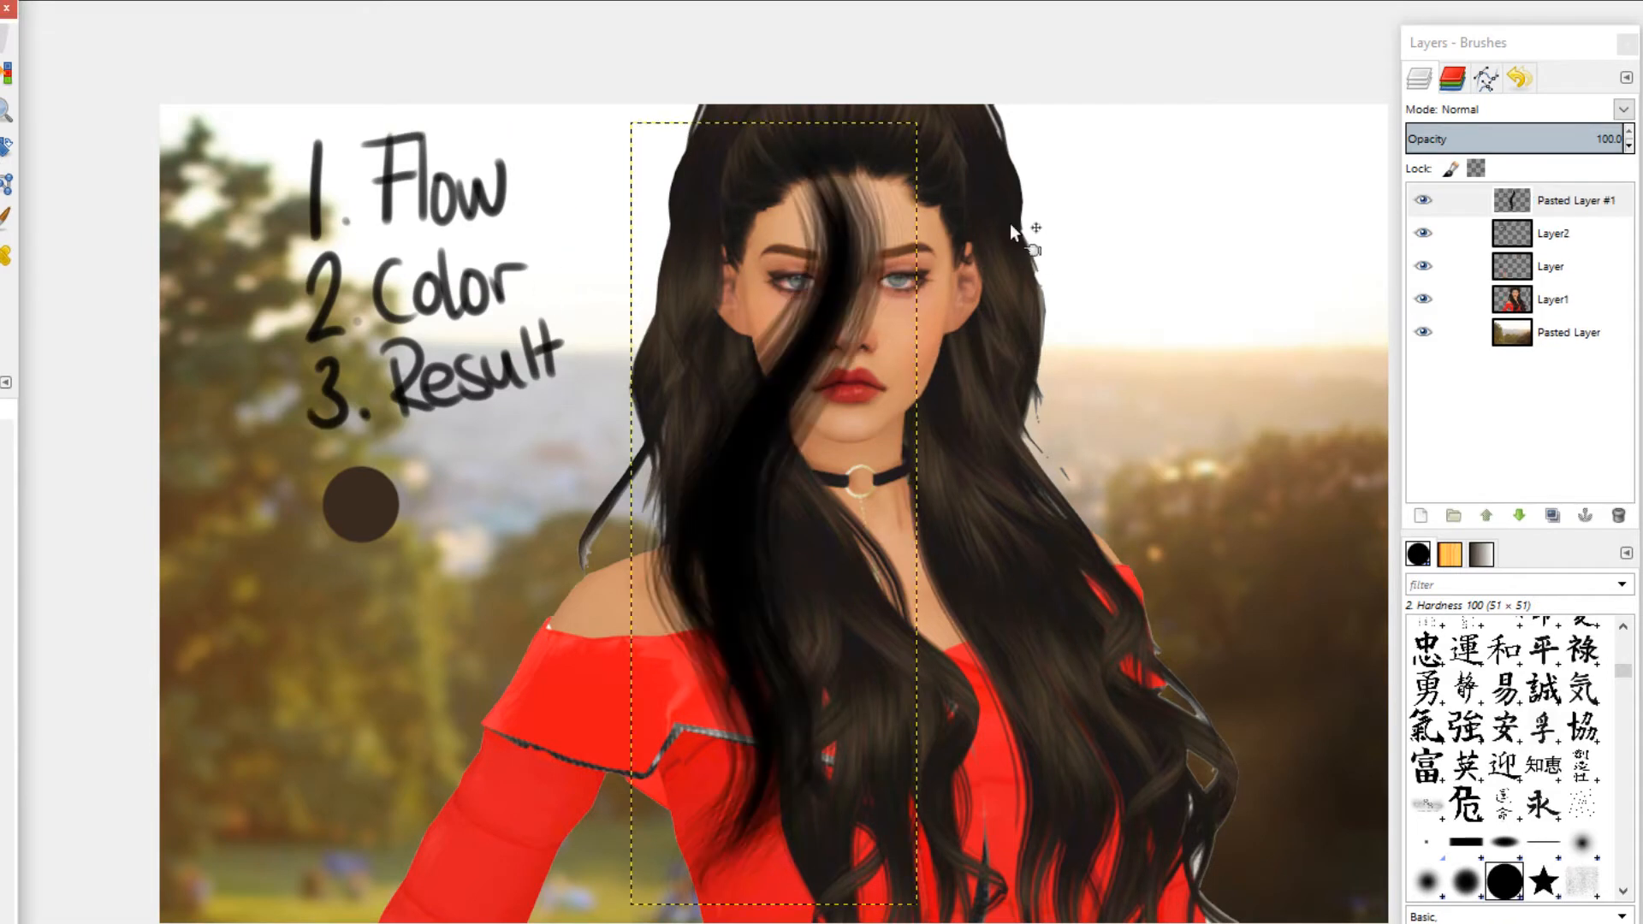
Step: Move the pasted strand layer off the face to the left edge of the hair, hanging over the shoulder
{"action": "left_click_drag", "start_coordinate": [848, 279], "coordinate": [1323, 281]}
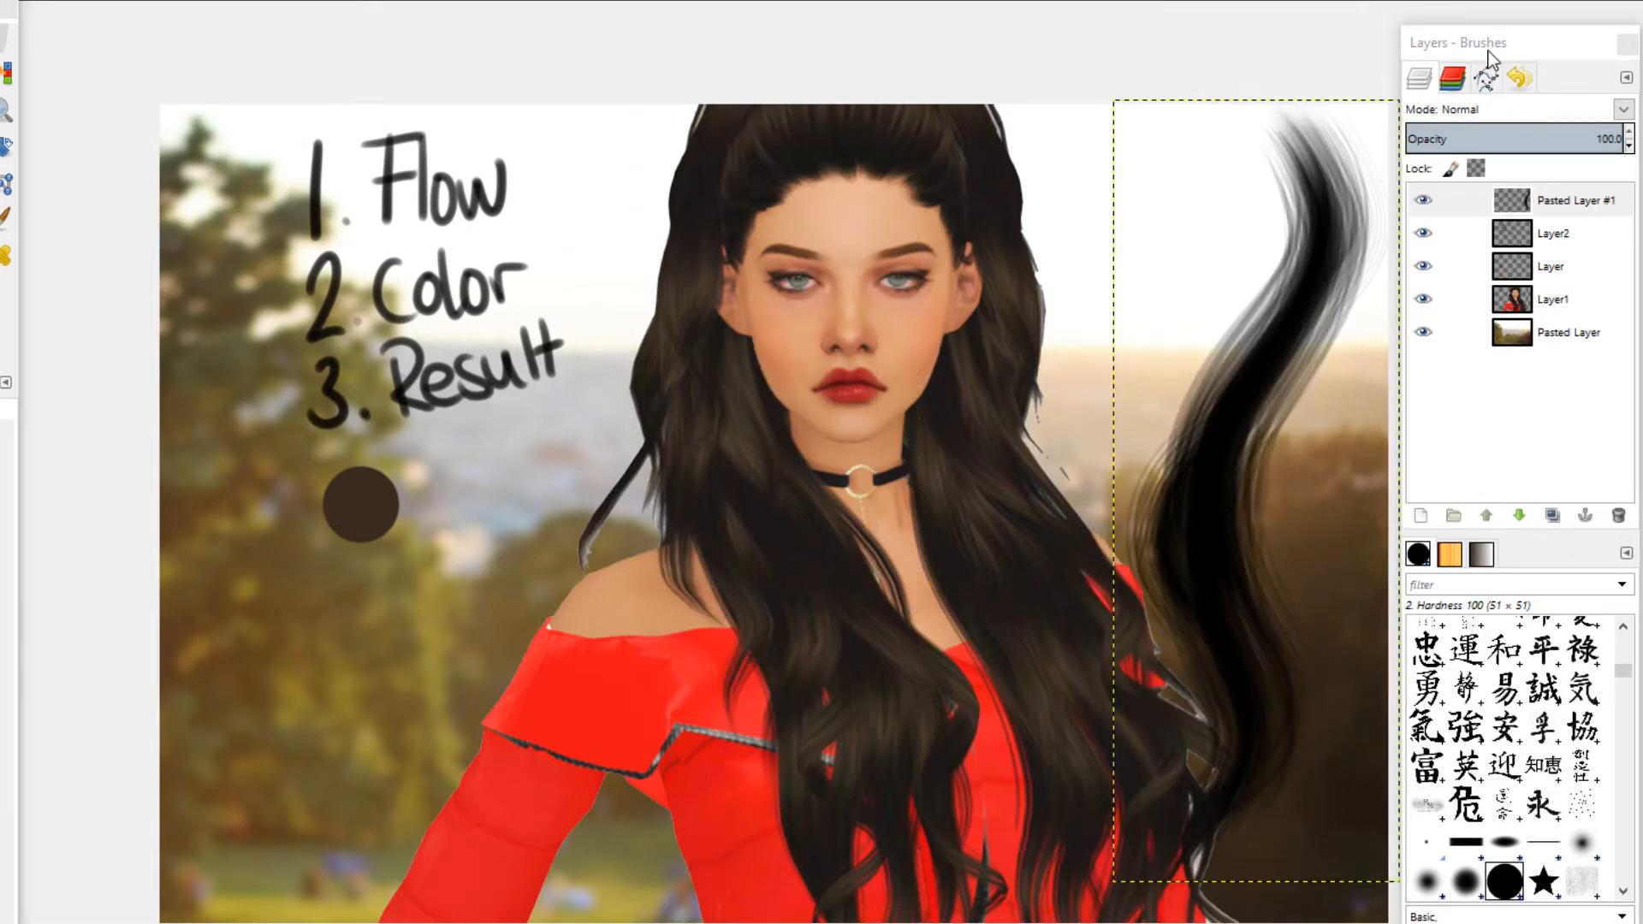
{"action": "left_click_drag", "start_coordinate": [1247, 491], "coordinate": [538, 473]}
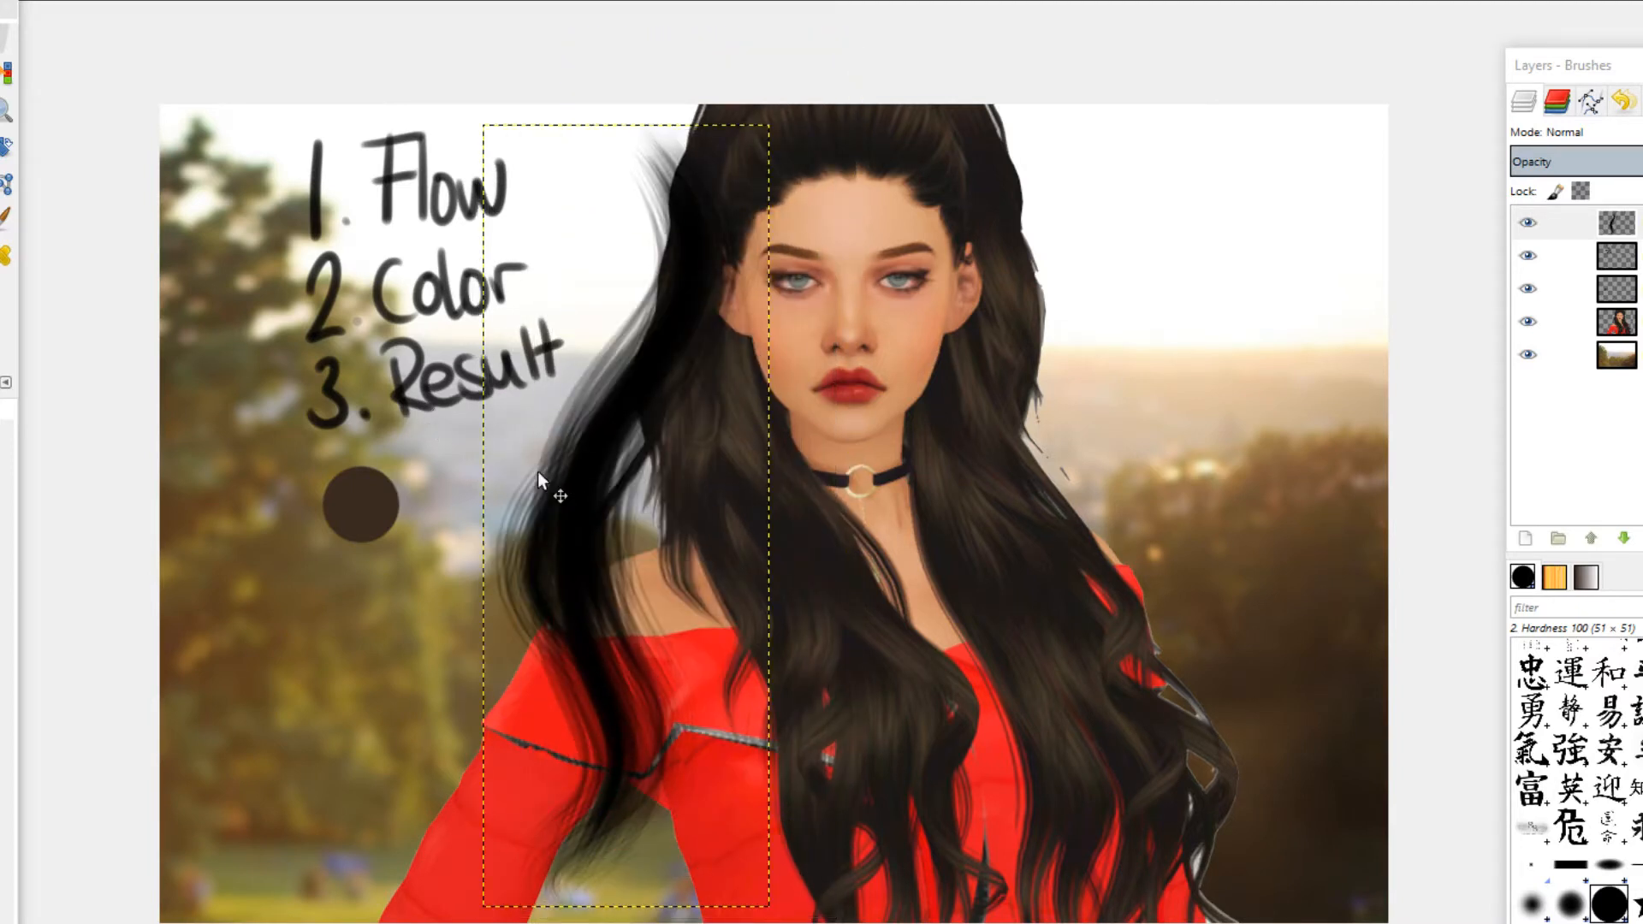
{"action": "left_click", "coordinate": [2, 184]}
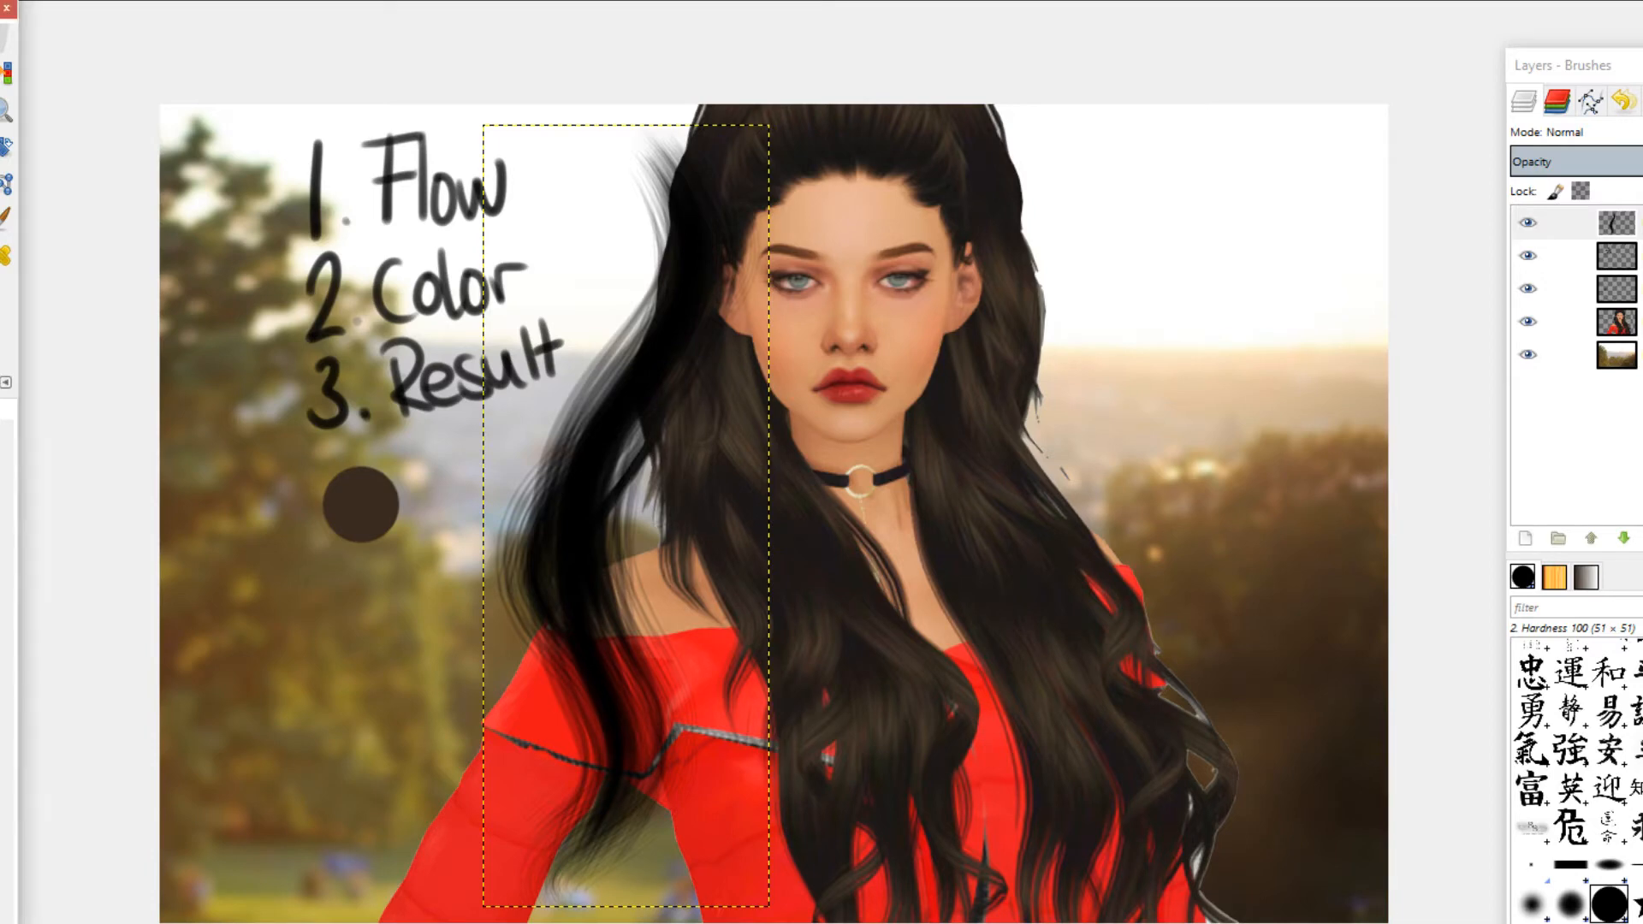
Step: Scale the pasted strand layer down to 182 × 498 px and shift it slightly away from the portrait's hair
{"action": "left_click", "coordinate": [715, 417]}
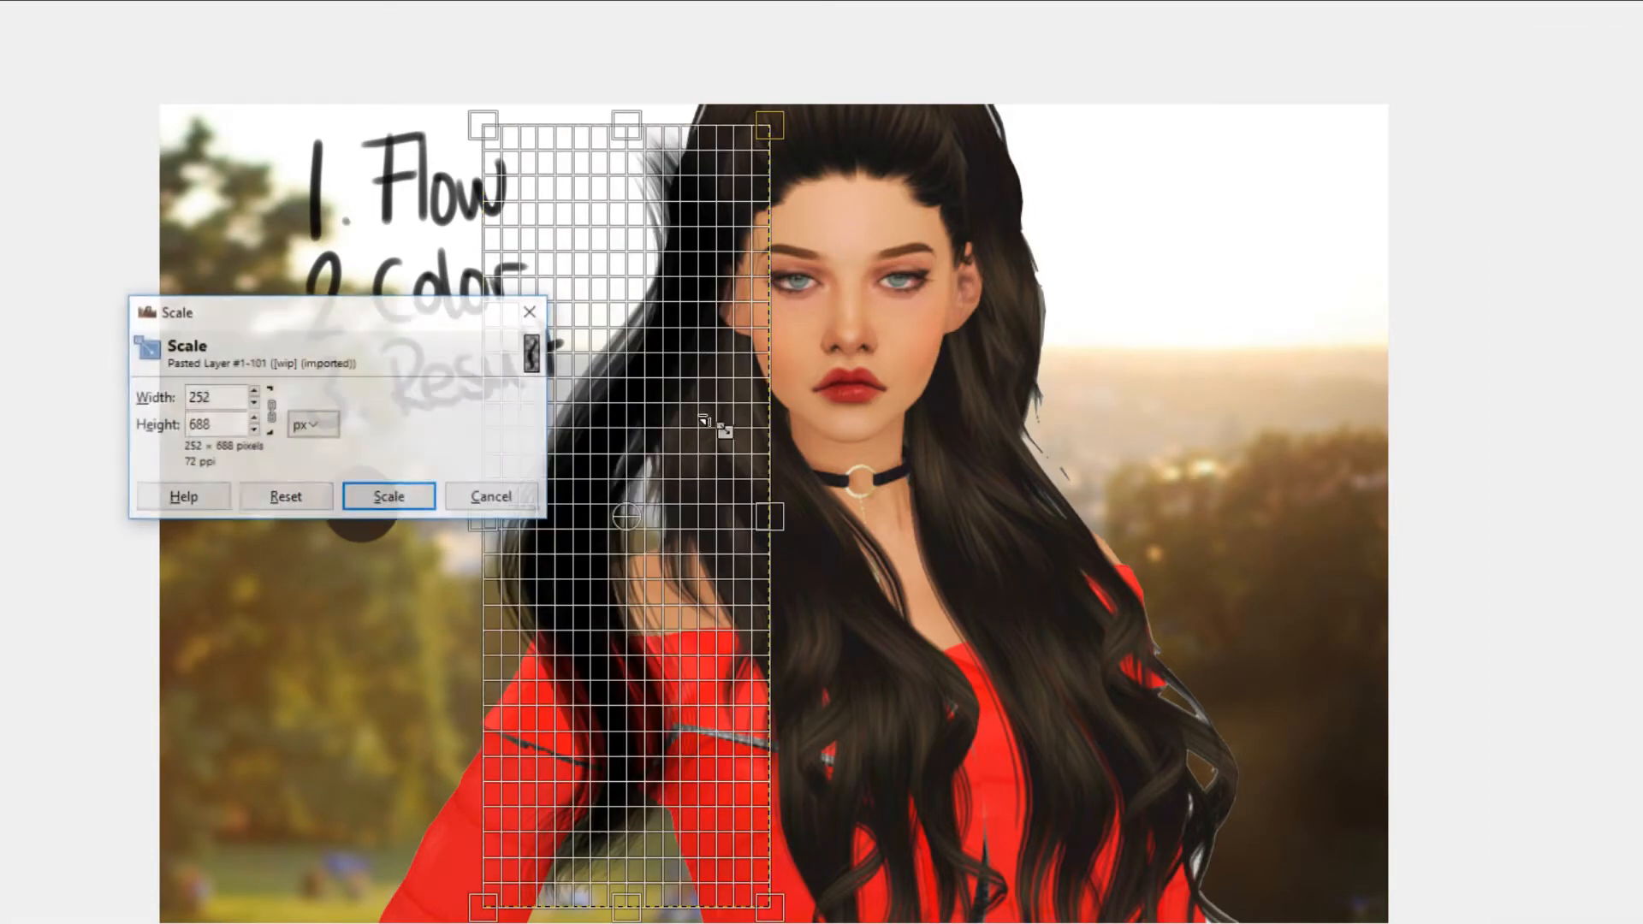
{"action": "left_click_drag", "start_coordinate": [666, 288], "coordinate": [517, 501]}
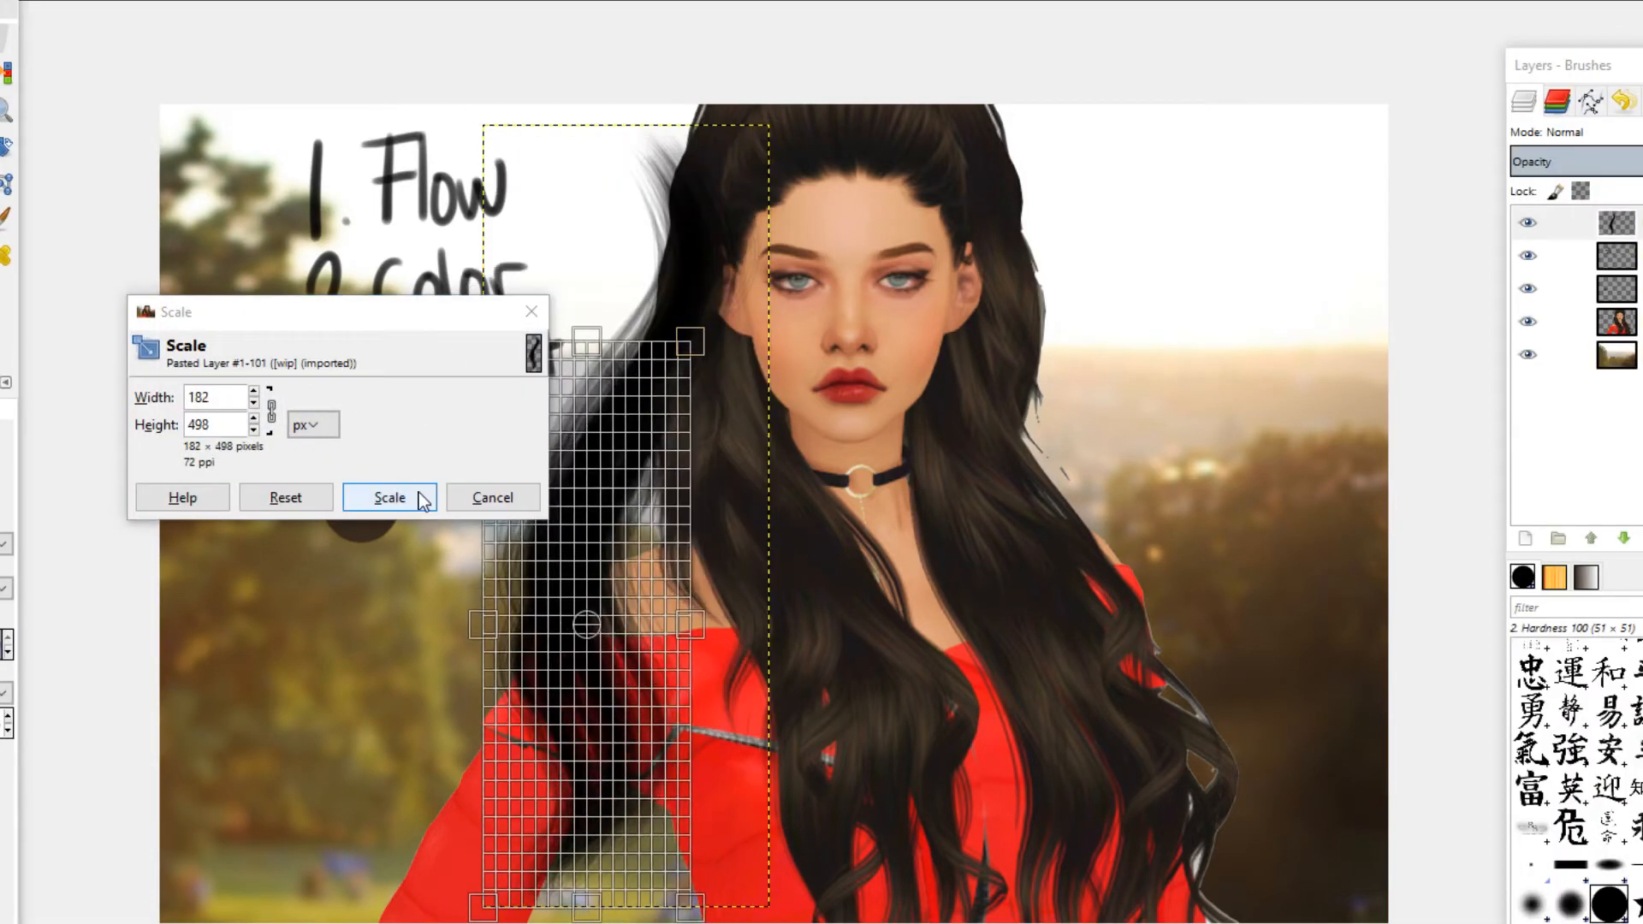
{"action": "left_click", "coordinate": [418, 494]}
{"action": "left_click", "coordinate": [2, 146]}
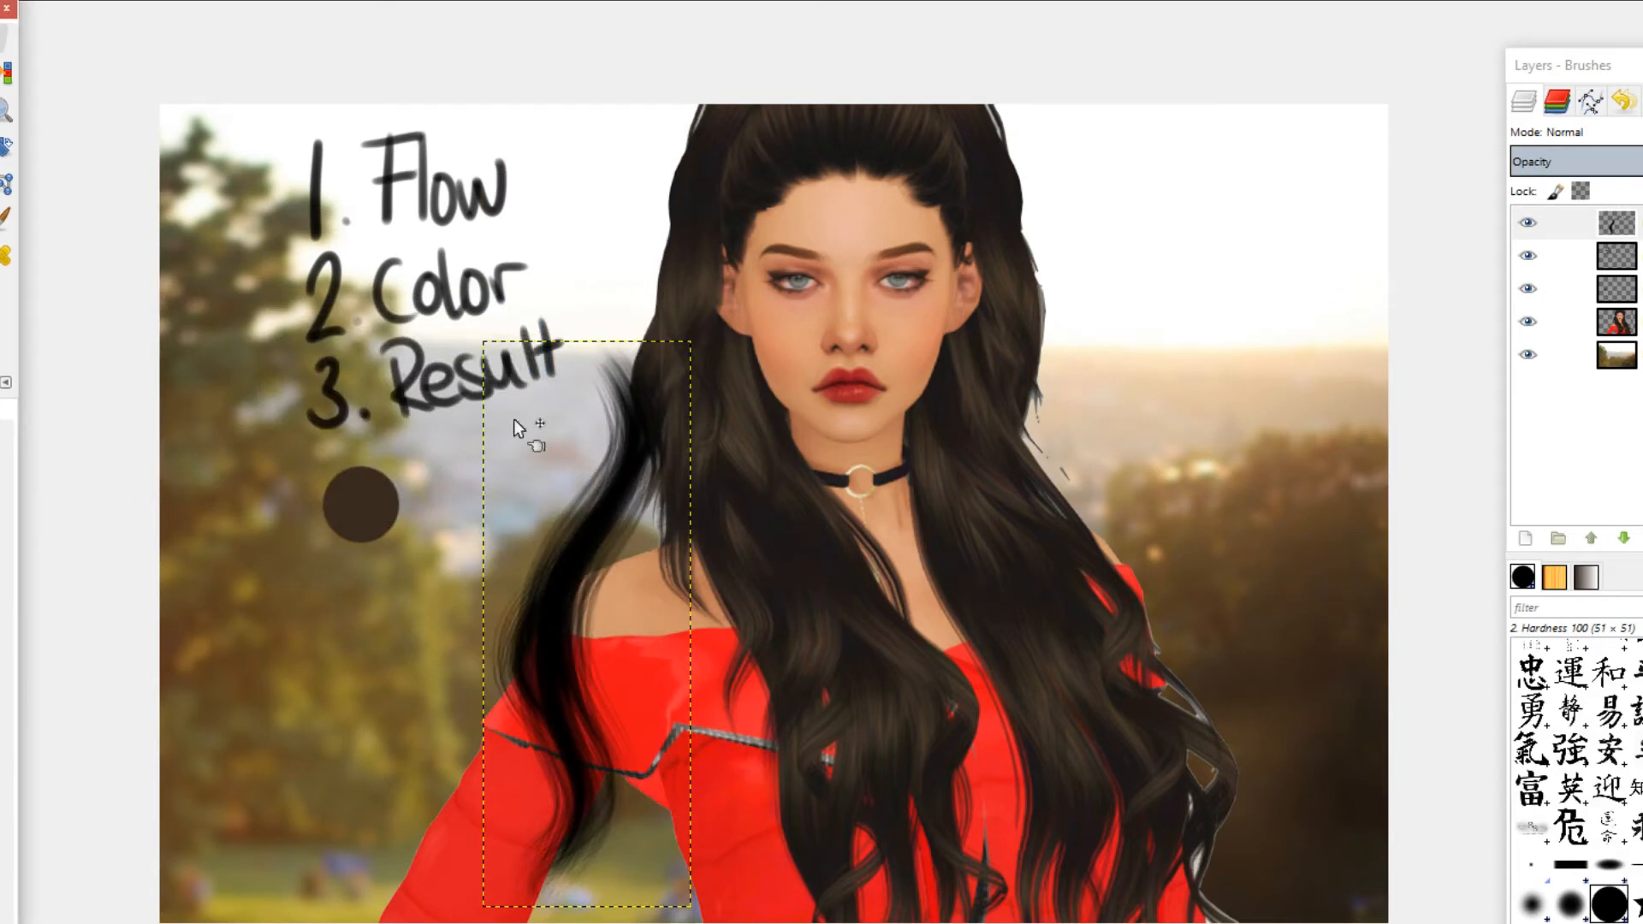
{"action": "left_click_drag", "start_coordinate": [545, 599], "coordinate": [494, 555]}
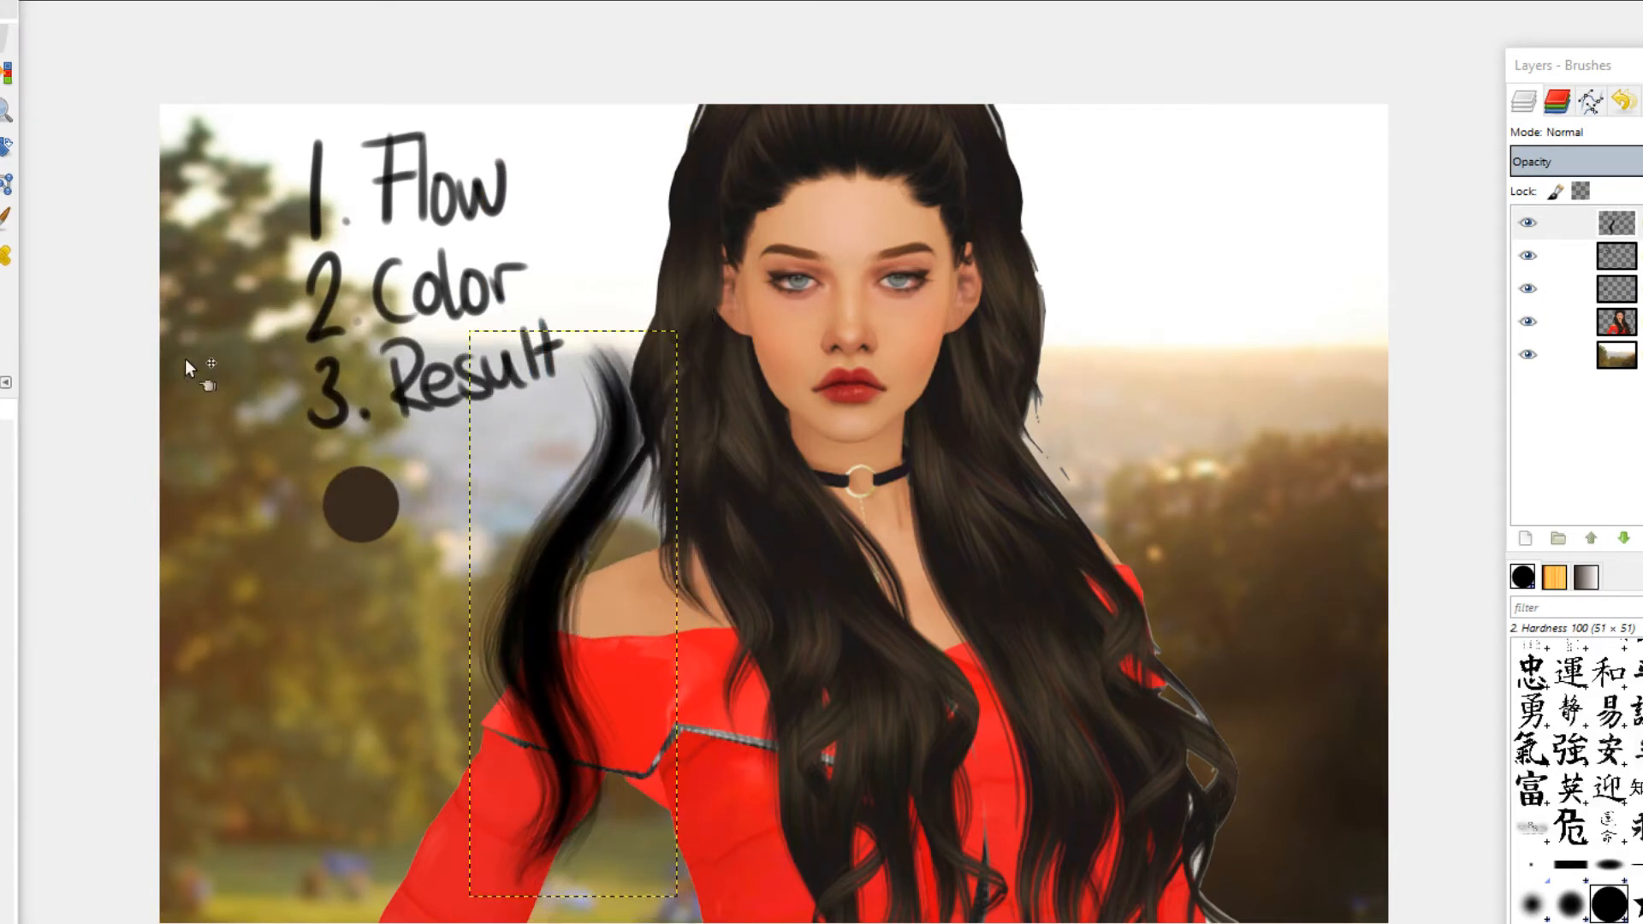
Step: Scale the strand down further and move it up onto the left side of the hair, ending above the shoulder
{"action": "left_click", "coordinate": [539, 431]}
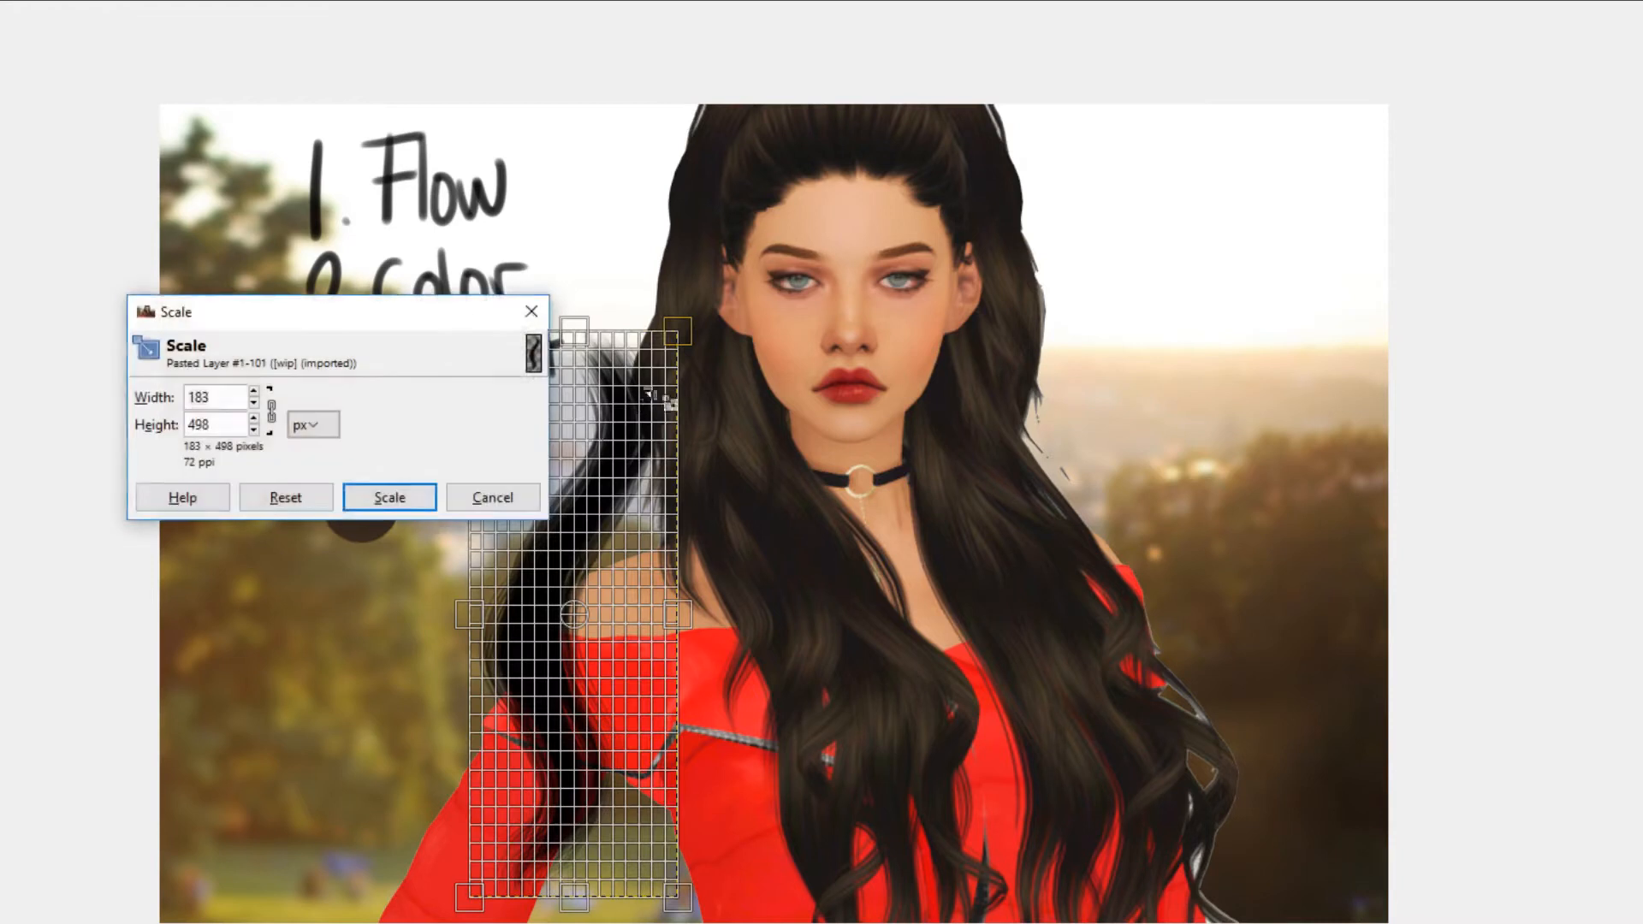
{"action": "left_click_drag", "start_coordinate": [651, 384], "coordinate": [615, 462]}
{"action": "left_click", "coordinate": [370, 500]}
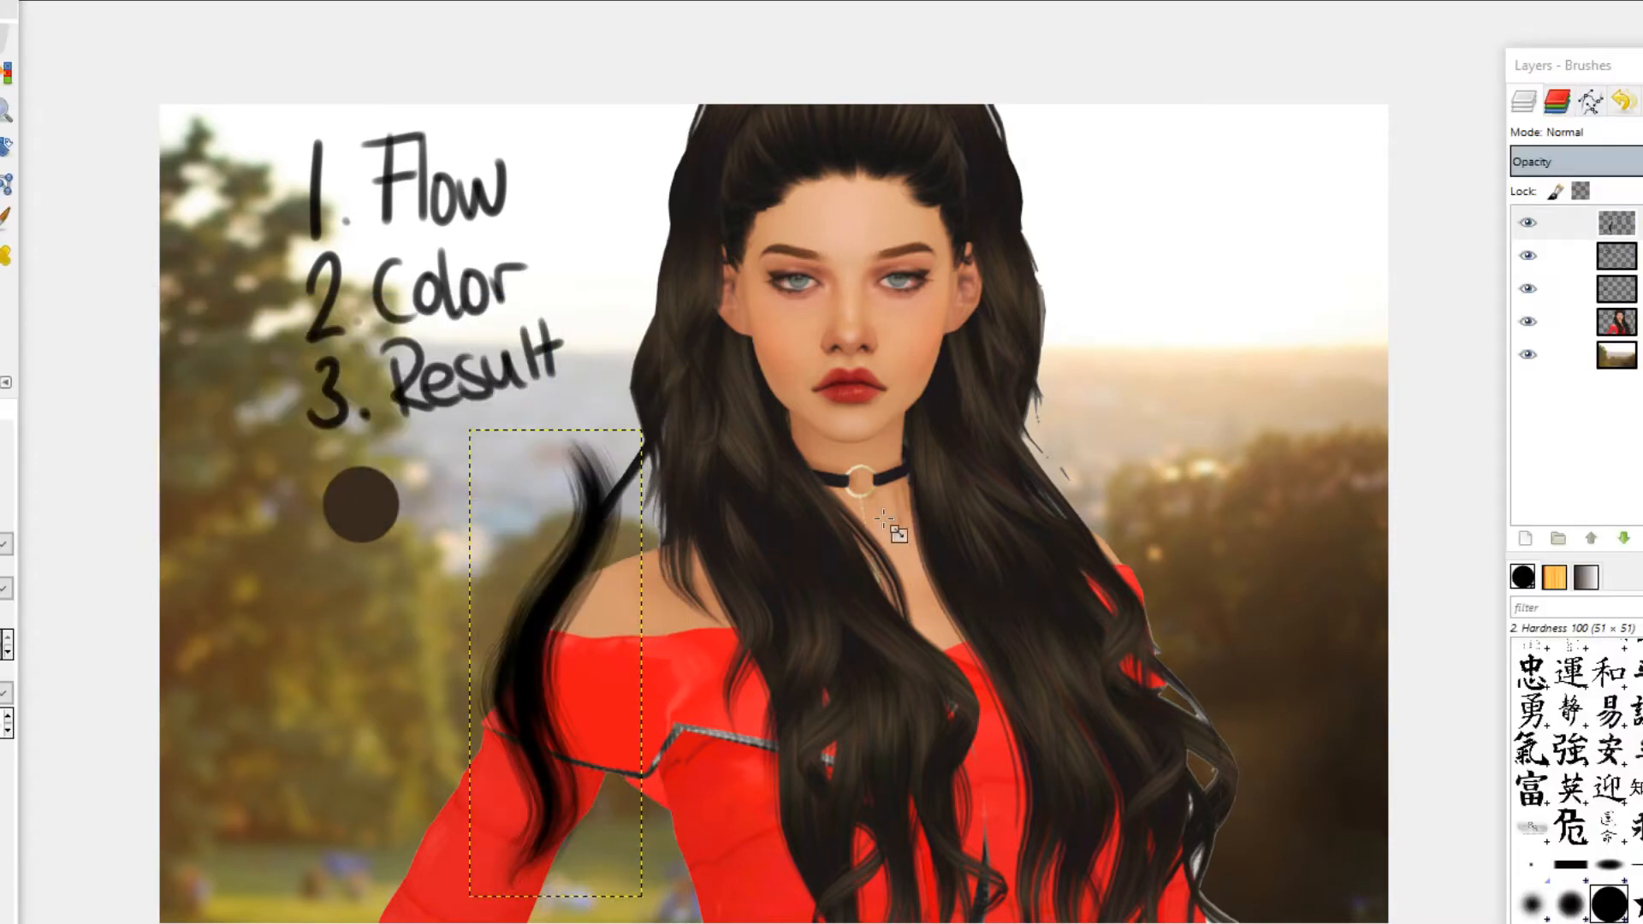
{"action": "key", "text": "m"}
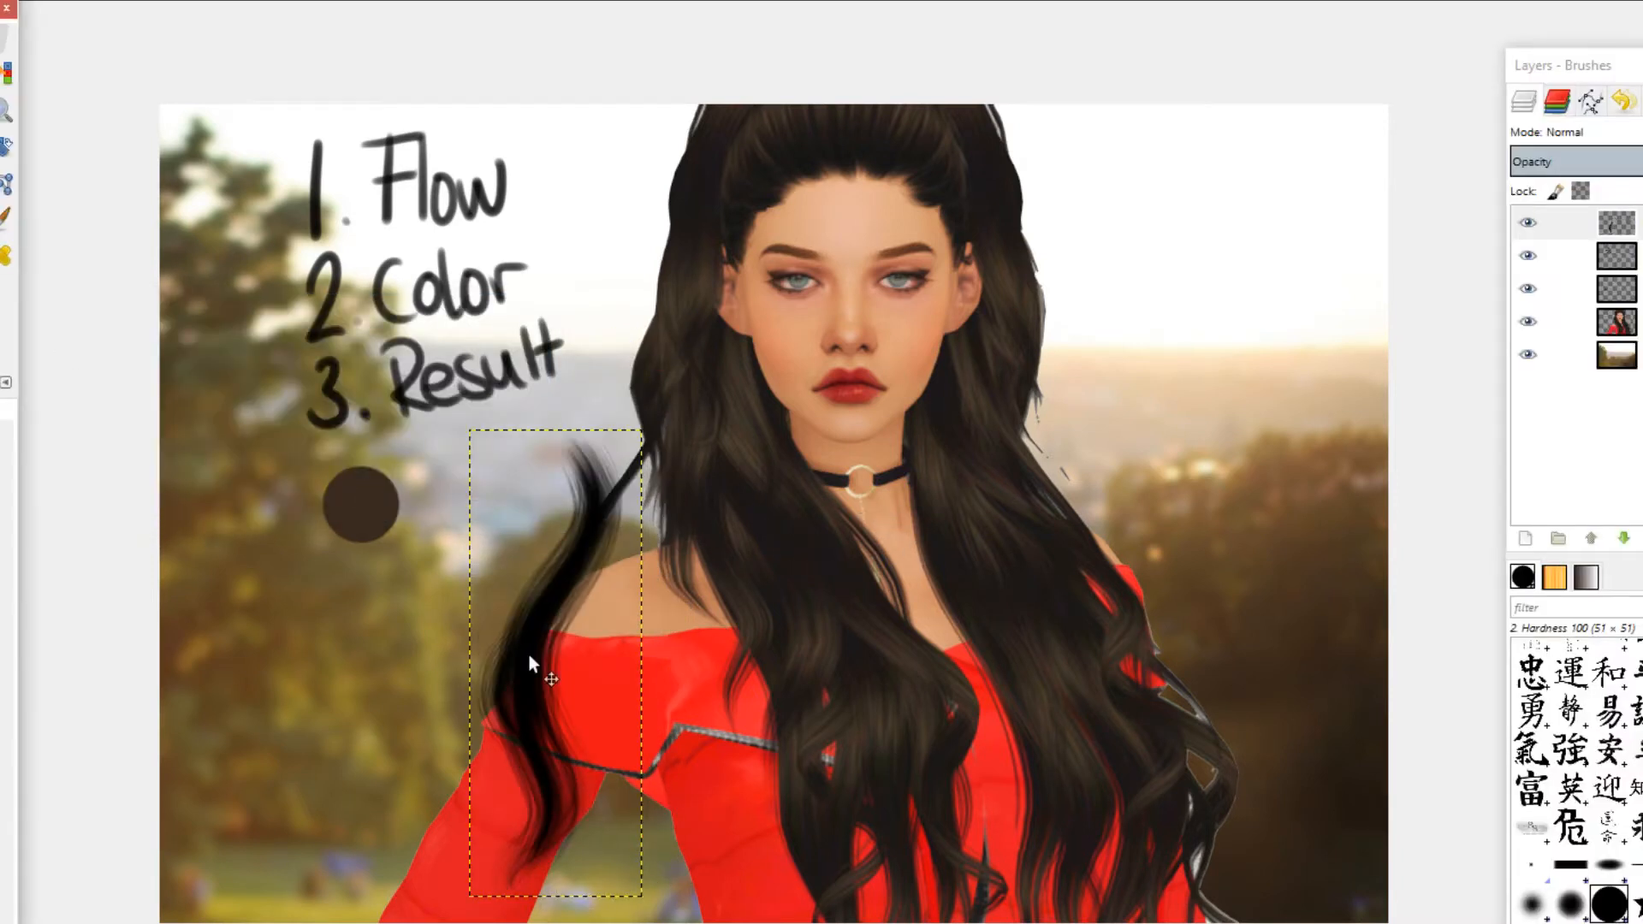
{"action": "left_click_drag", "start_coordinate": [528, 655], "coordinate": [637, 411]}
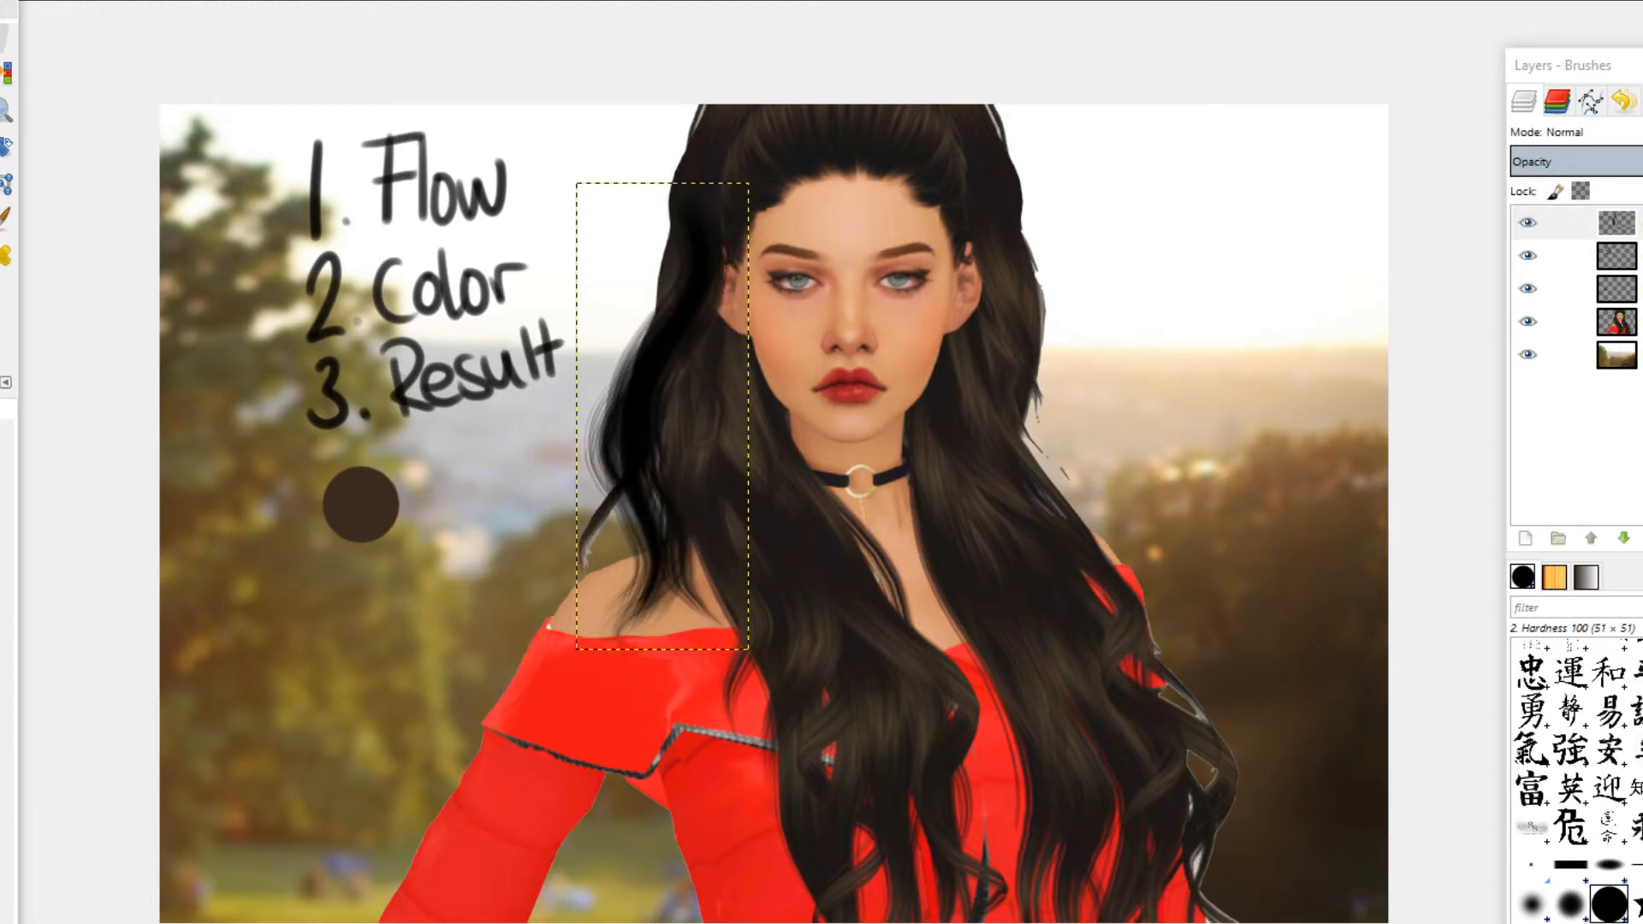
Step: Scale the strand to 132 × 357 px and reposition it so it follows the left outer edge of the hair
{"action": "key", "text": "shift+t"}
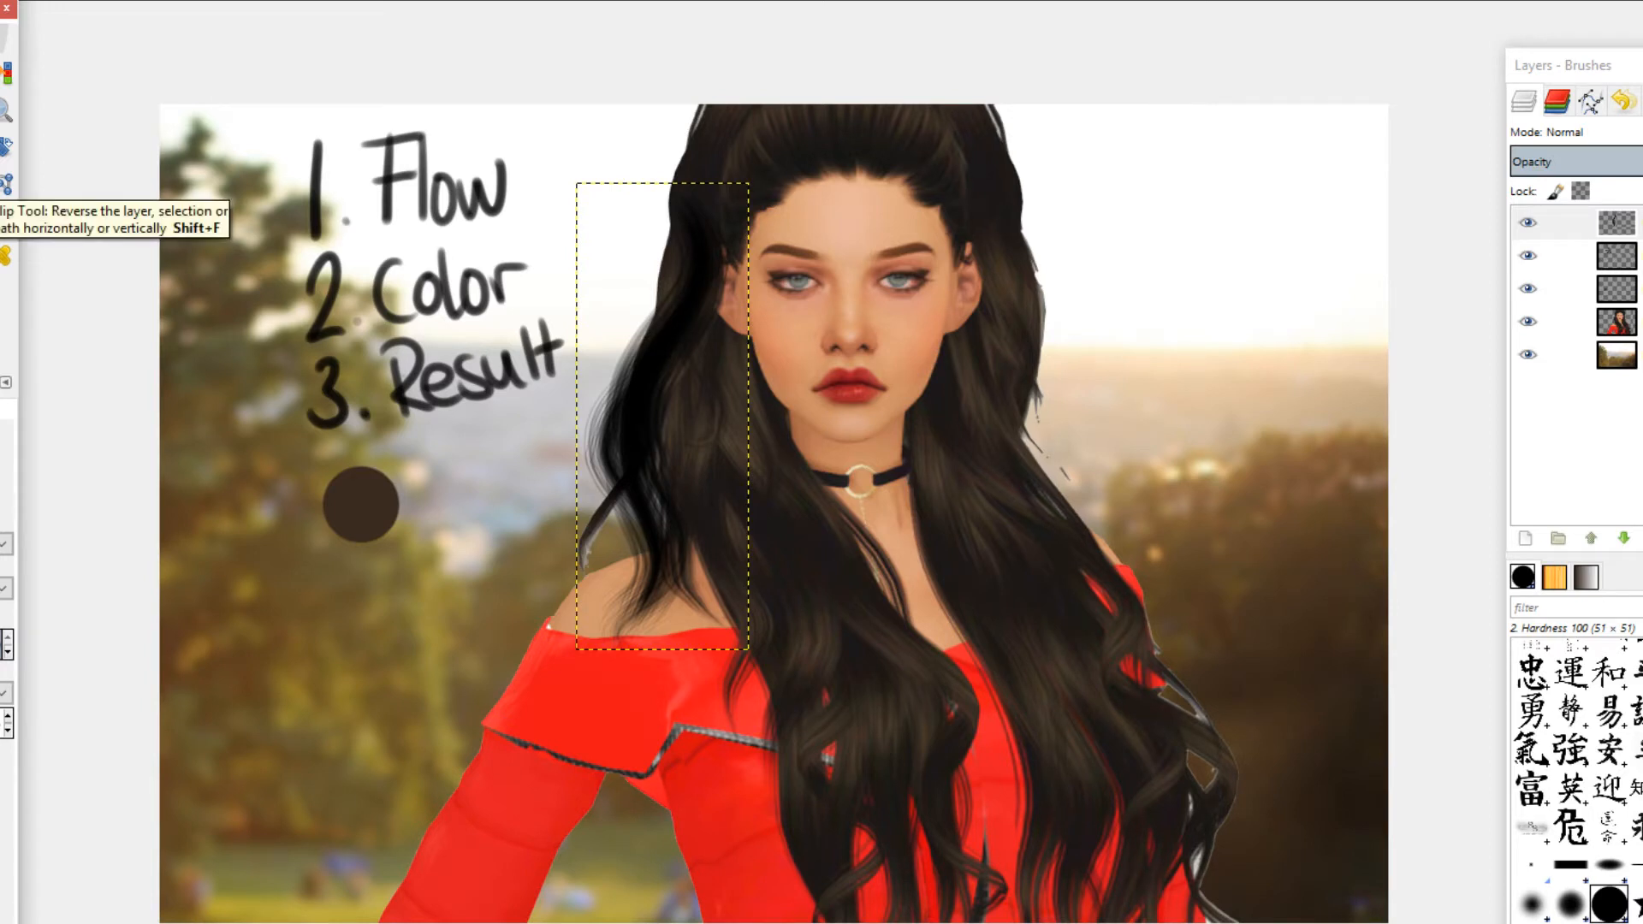
{"action": "key", "text": "shift+f"}
{"action": "key", "text": "shift+t"}
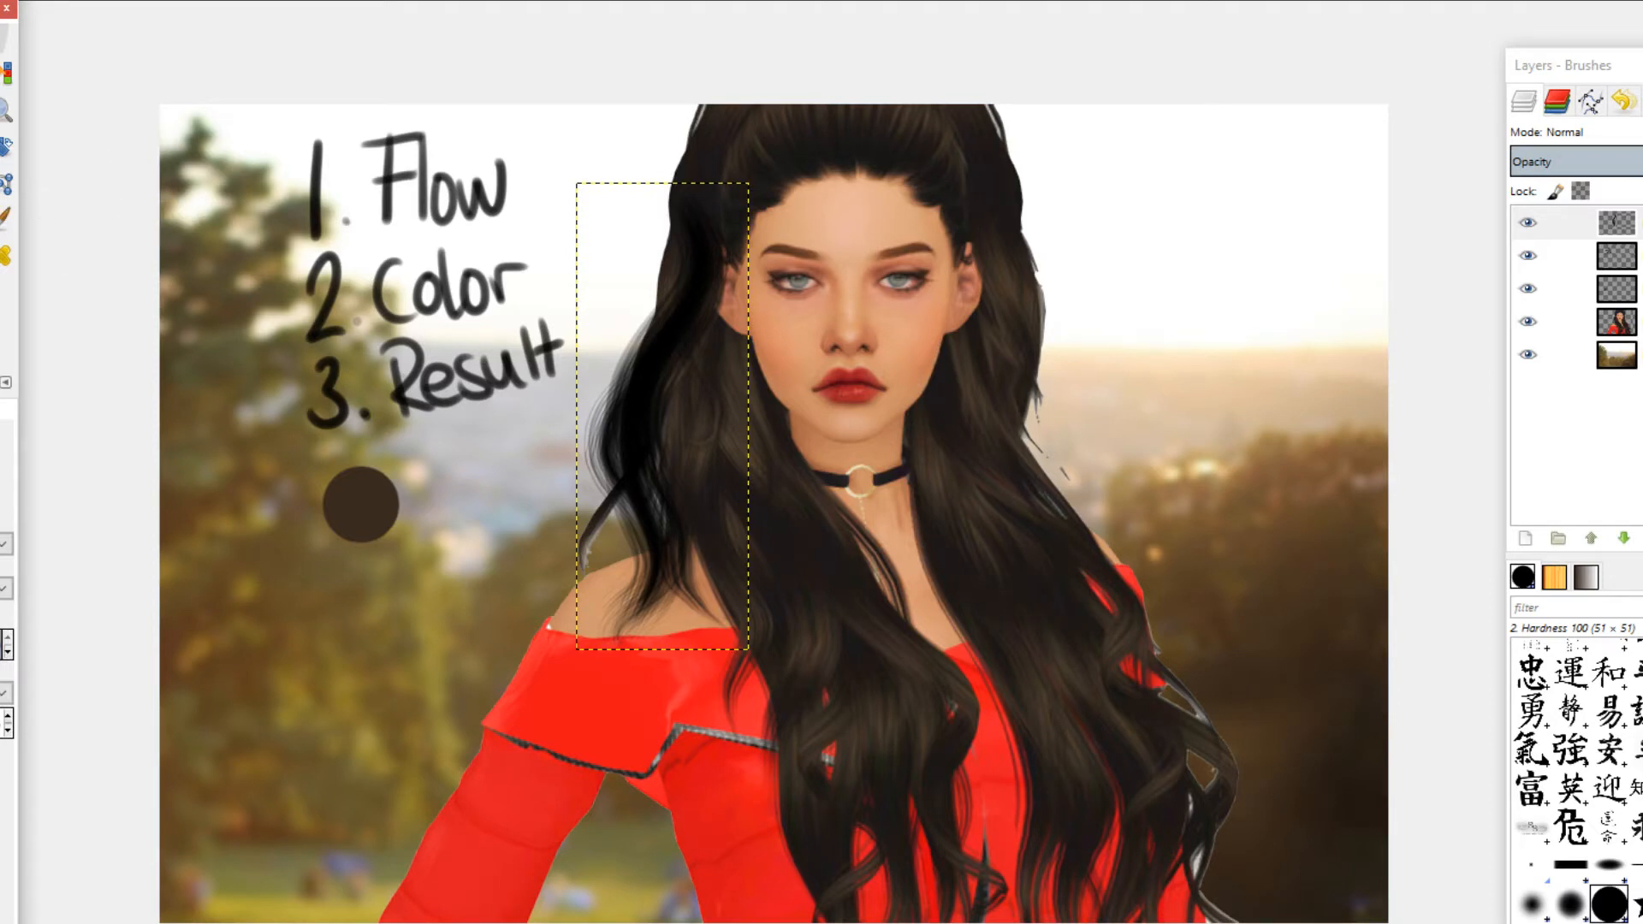
{"action": "left_click", "coordinate": [685, 300]}
{"action": "left_click_drag", "start_coordinate": [709, 243], "coordinate": [677, 305]}
{"action": "key", "text": "Tab"}
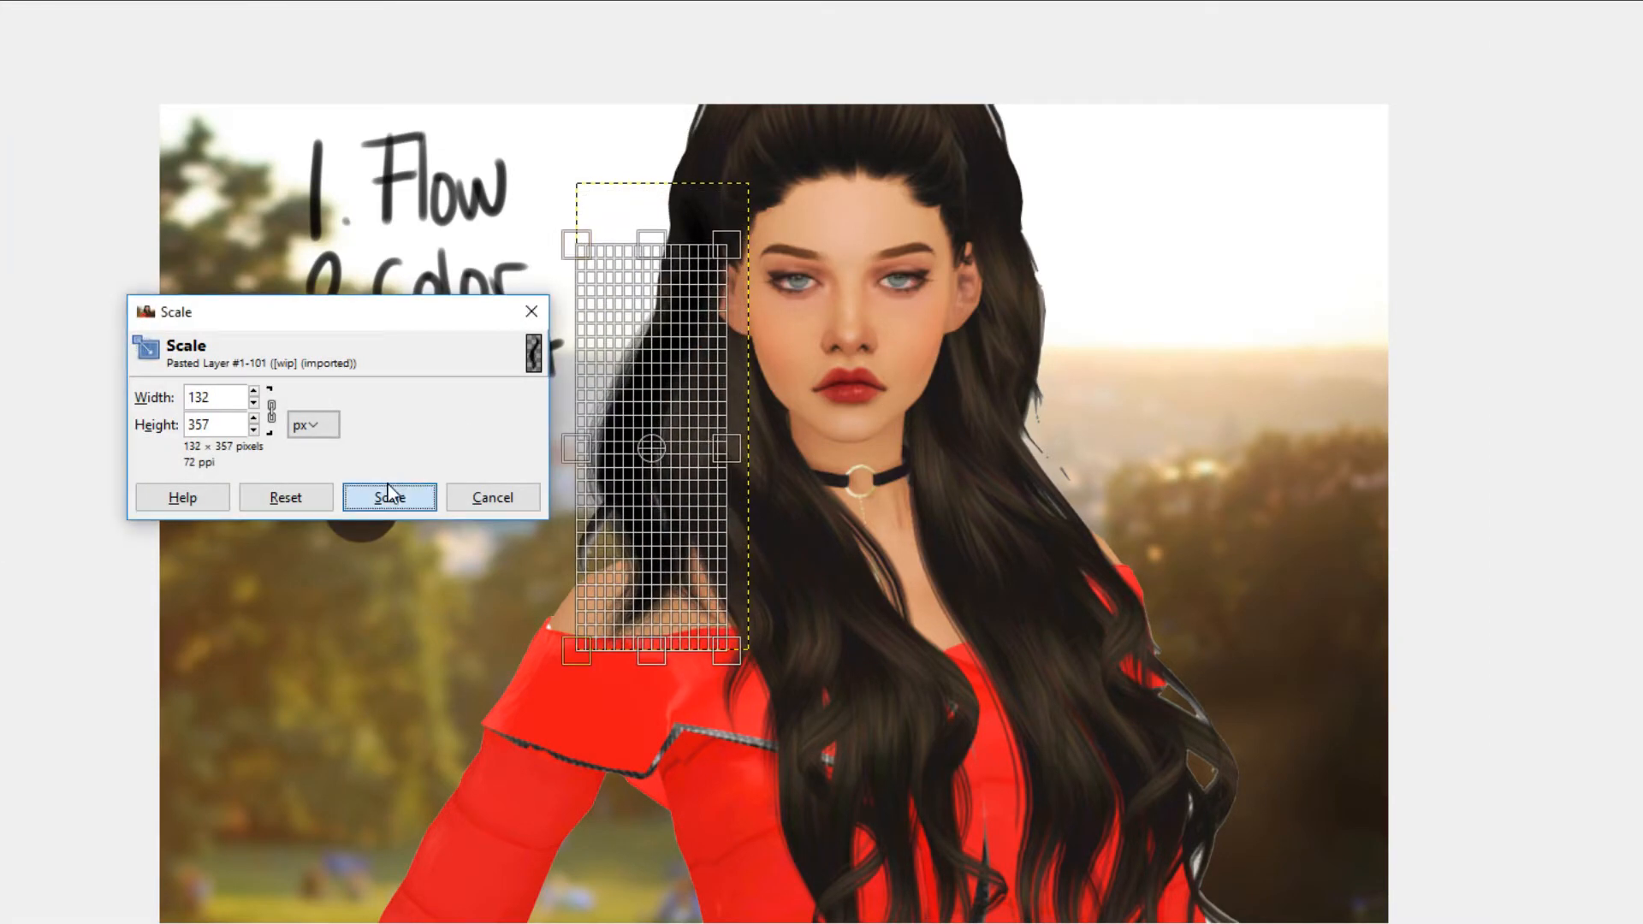
{"action": "left_click", "coordinate": [389, 497]}
{"action": "left_click_drag", "start_coordinate": [665, 461], "coordinate": [345, 549]}
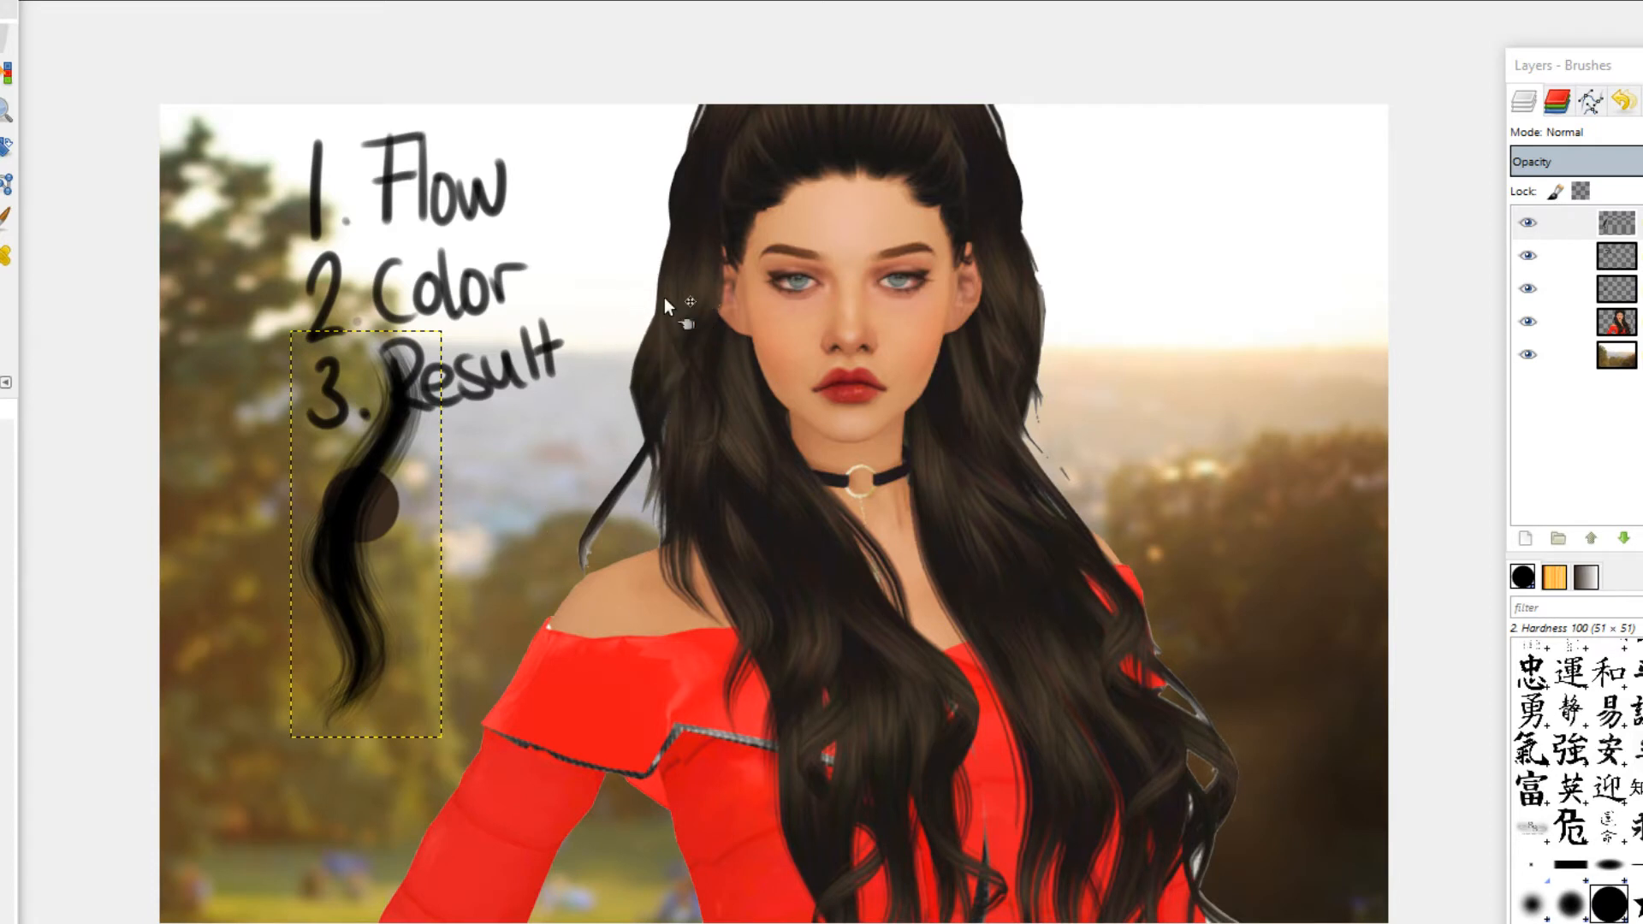
{"action": "left_click_drag", "start_coordinate": [354, 497], "coordinate": [637, 339]}
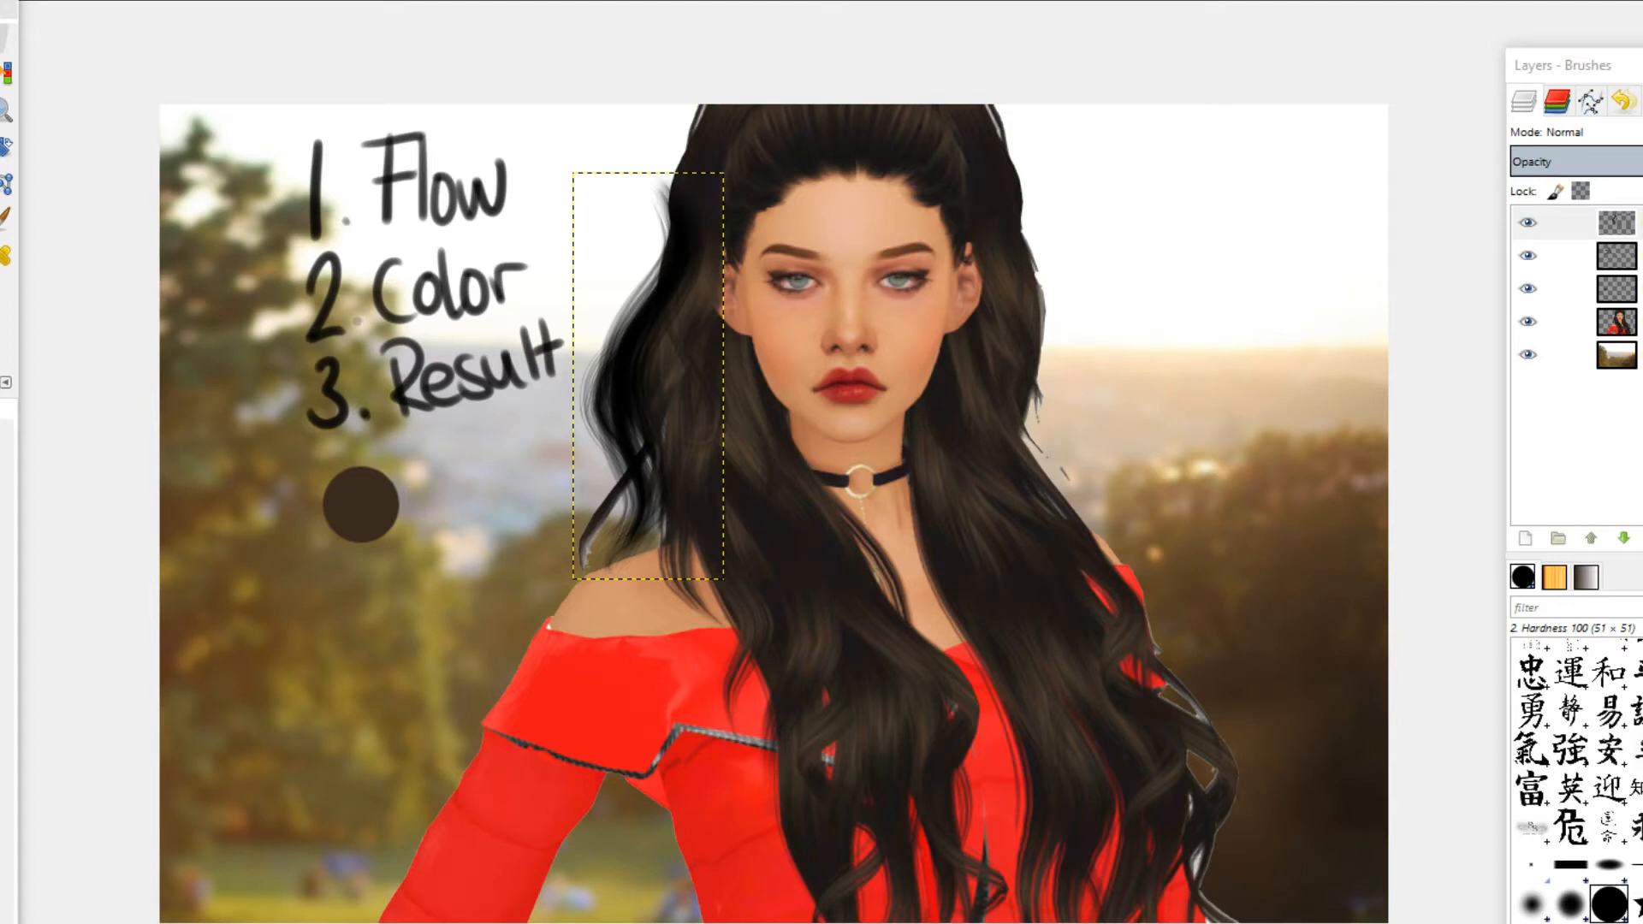
Step: Erase the upper end of the strand with an enlarged soft Hardness 050 brush to blend it into the hair
{"action": "key", "text": "shift+e"}
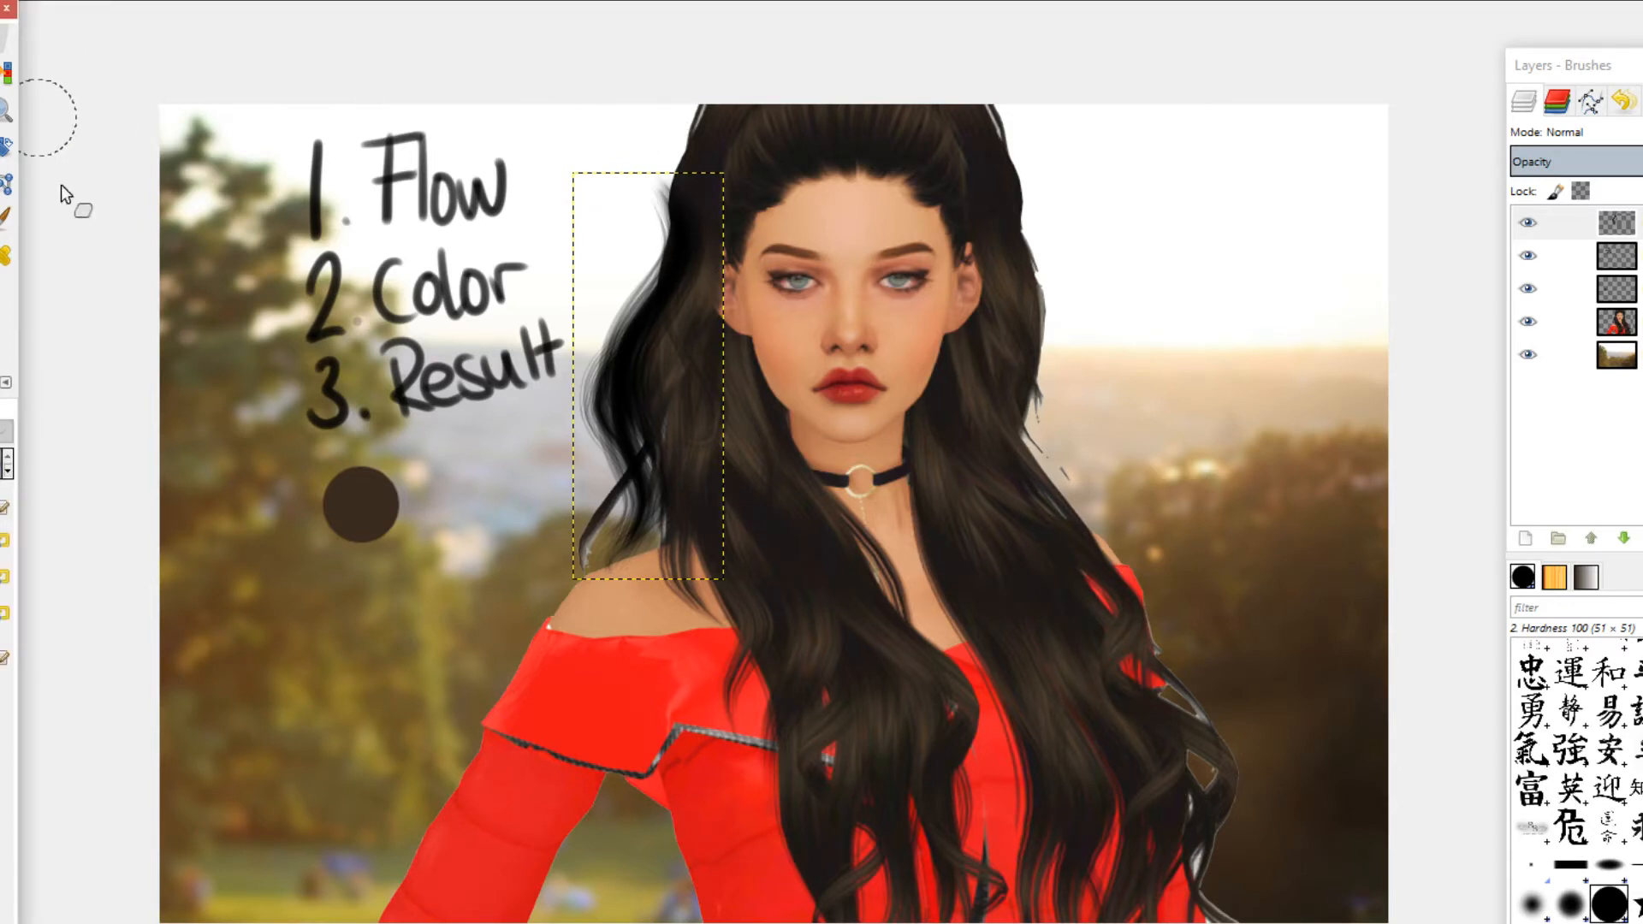
{"action": "left_click", "coordinate": [1642, 865]}
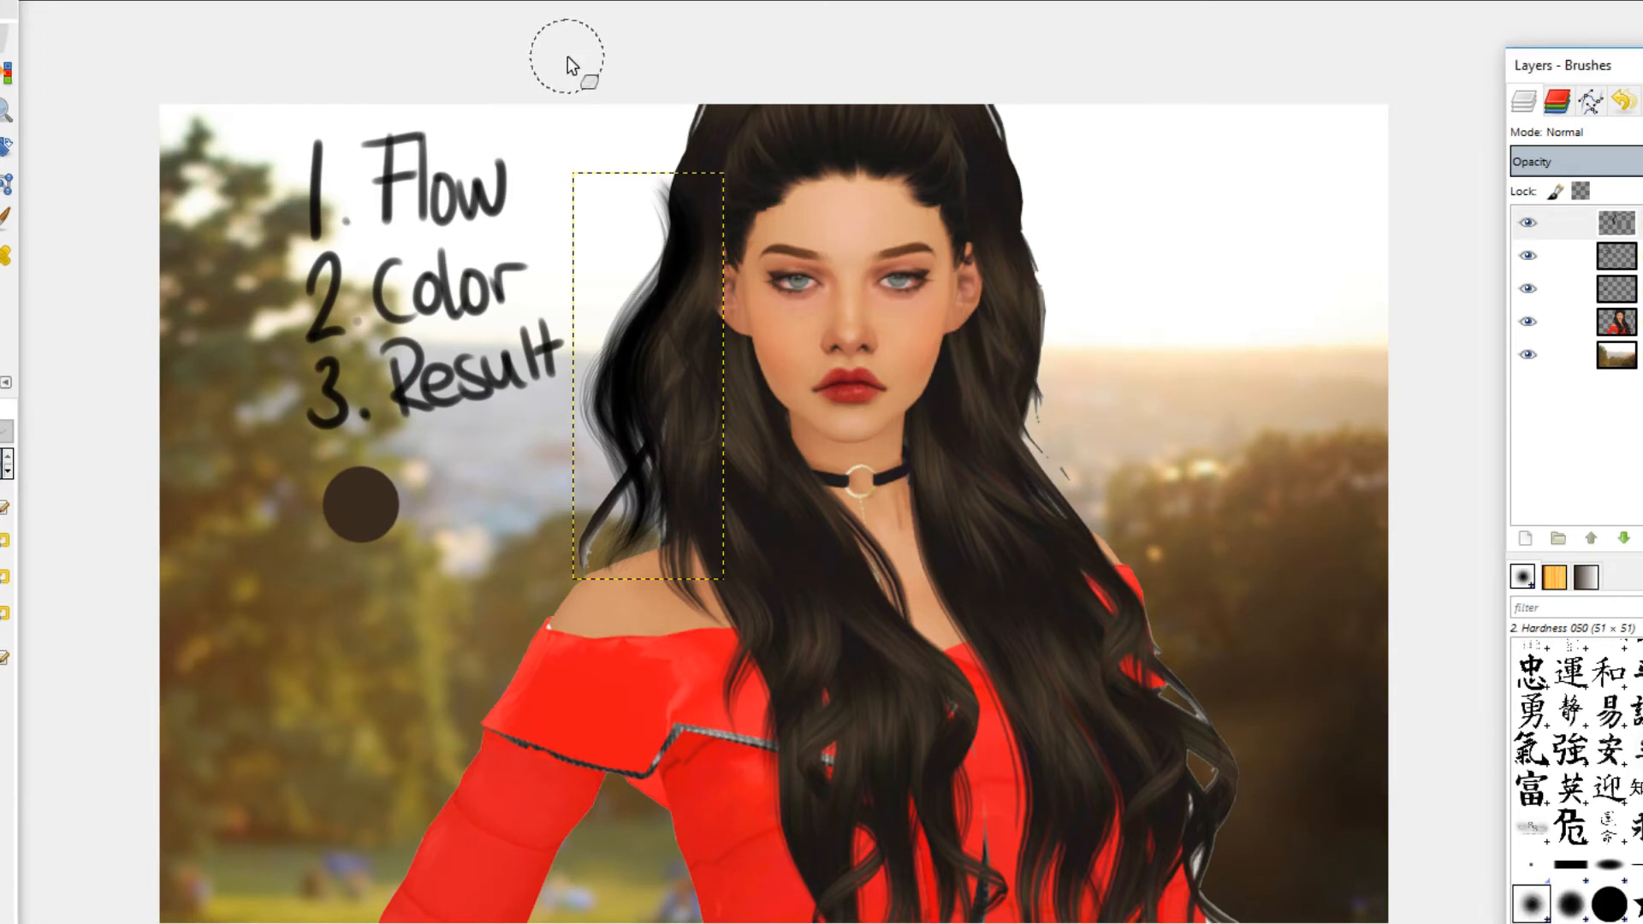
{"action": "left_click", "coordinate": [0, 445]}
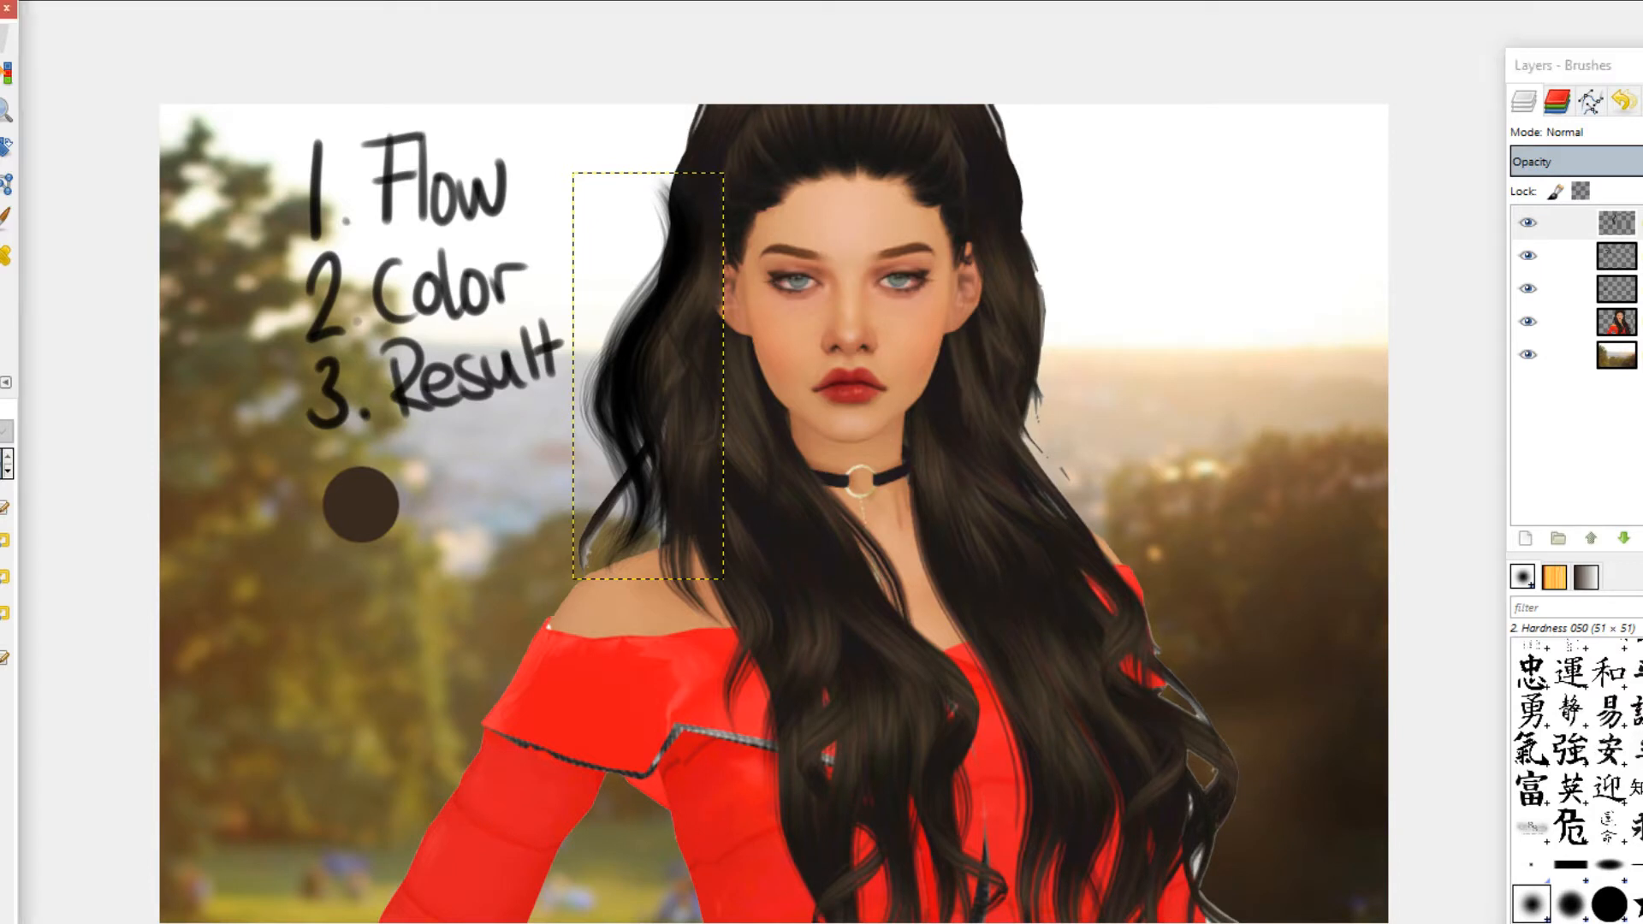
{"action": "left_click_drag", "start_coordinate": [0, 383], "coordinate": [0, 455]}
{"action": "left_click_drag", "start_coordinate": [0, 339], "coordinate": [0, 389]}
{"action": "mouse_move", "coordinate": [625, 127]}
{"action": "left_mouse_down"}
{"action": "mouse_move", "coordinate": [639, 132]}
{"action": "mouse_move", "coordinate": [606, 114]}
{"action": "left_mouse_up"}
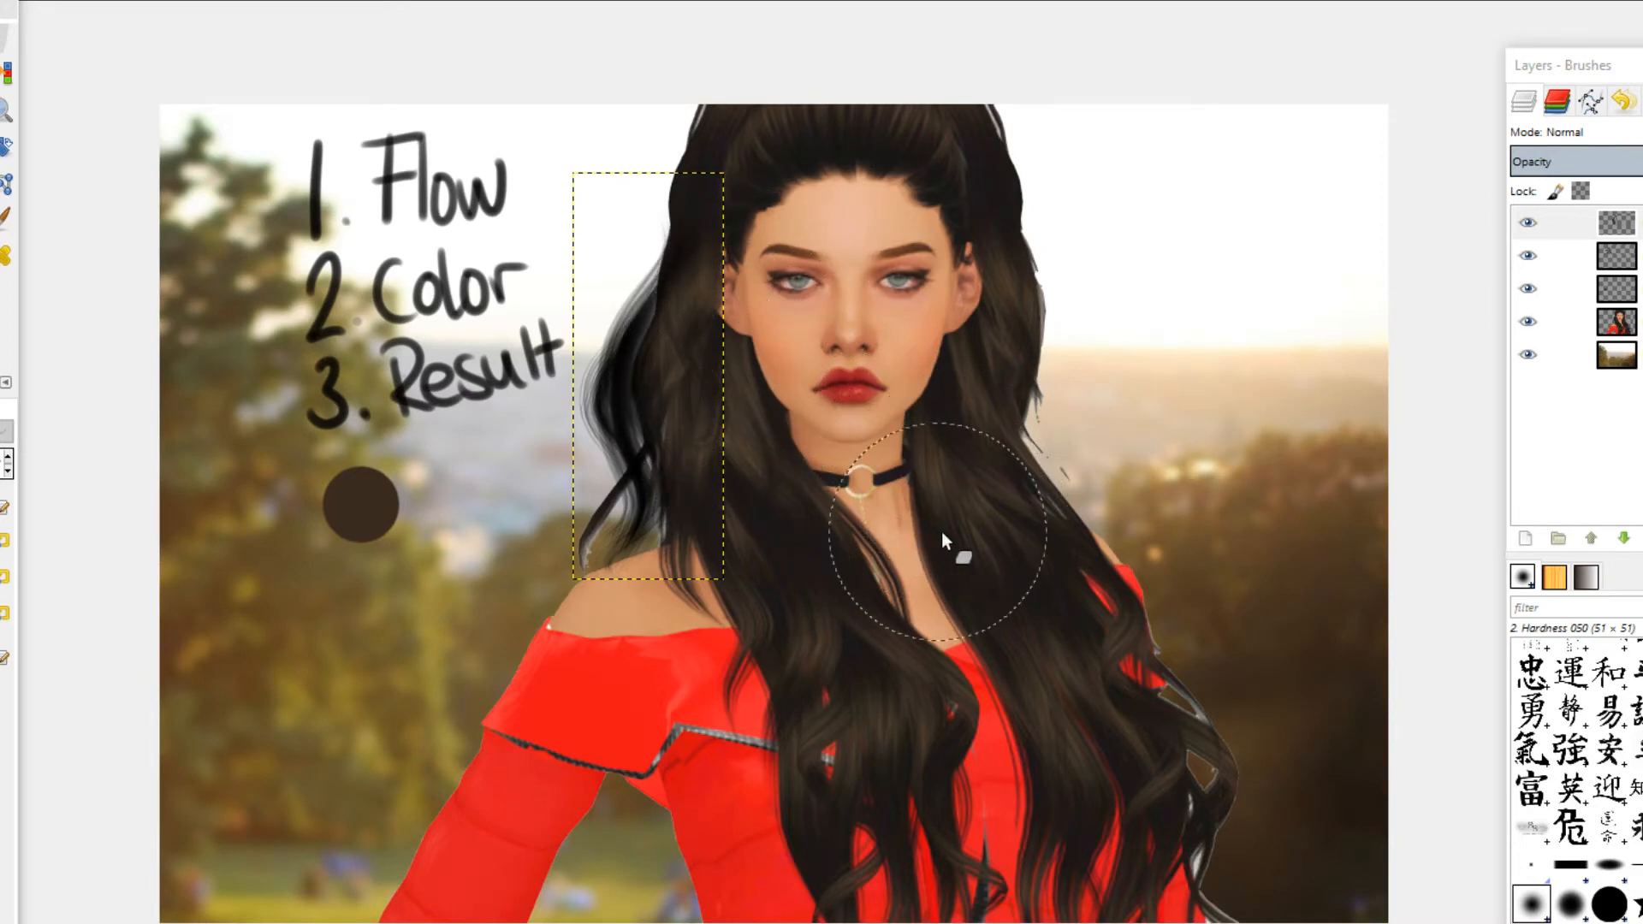
Step: Toggle the strand layer's visibility to compare the hair with and without the added strand
{"action": "left_click", "coordinate": [1626, 354]}
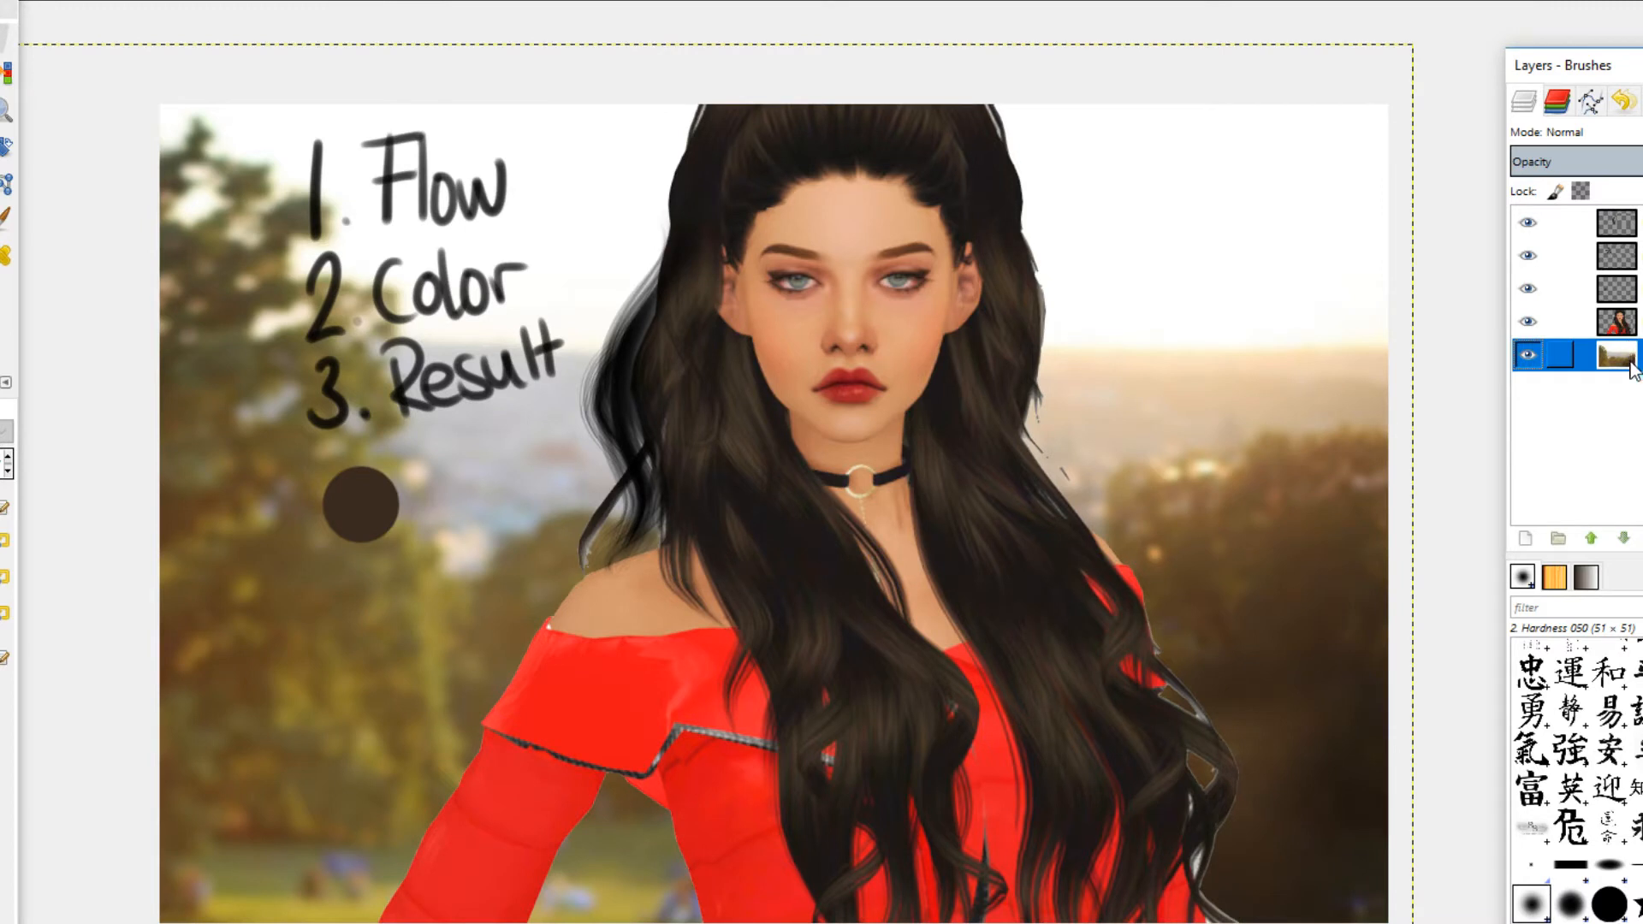
{"action": "left_click", "coordinate": [1530, 223]}
{"action": "left_click", "coordinate": [1531, 224]}
{"action": "left_click", "coordinate": [1528, 223]}
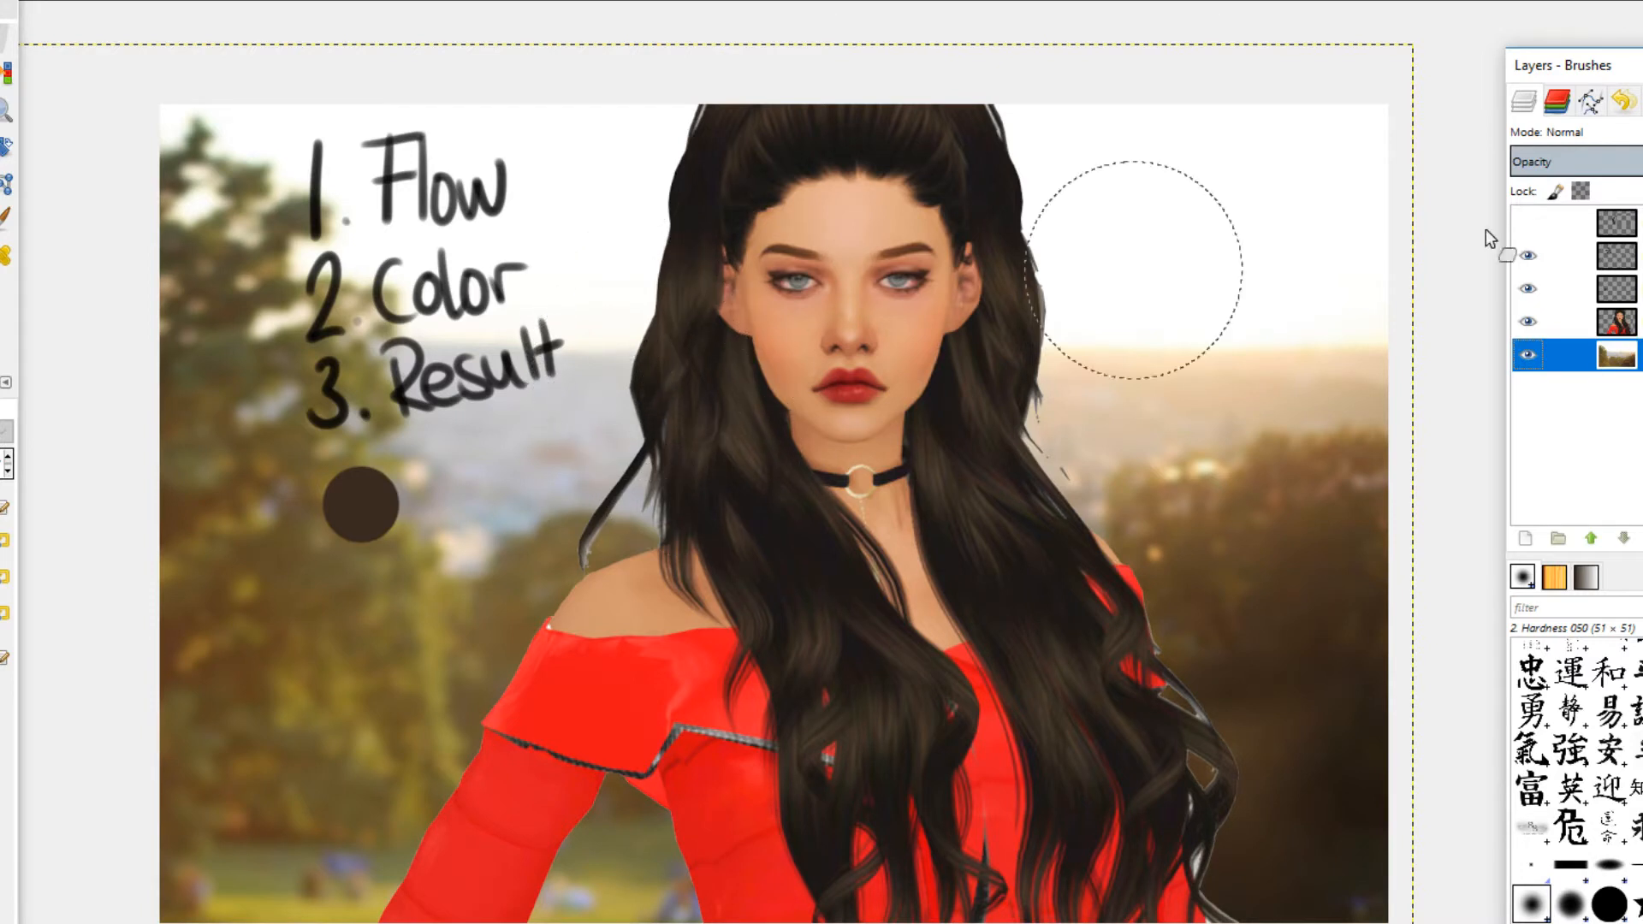
{"action": "left_click", "coordinate": [1529, 224]}
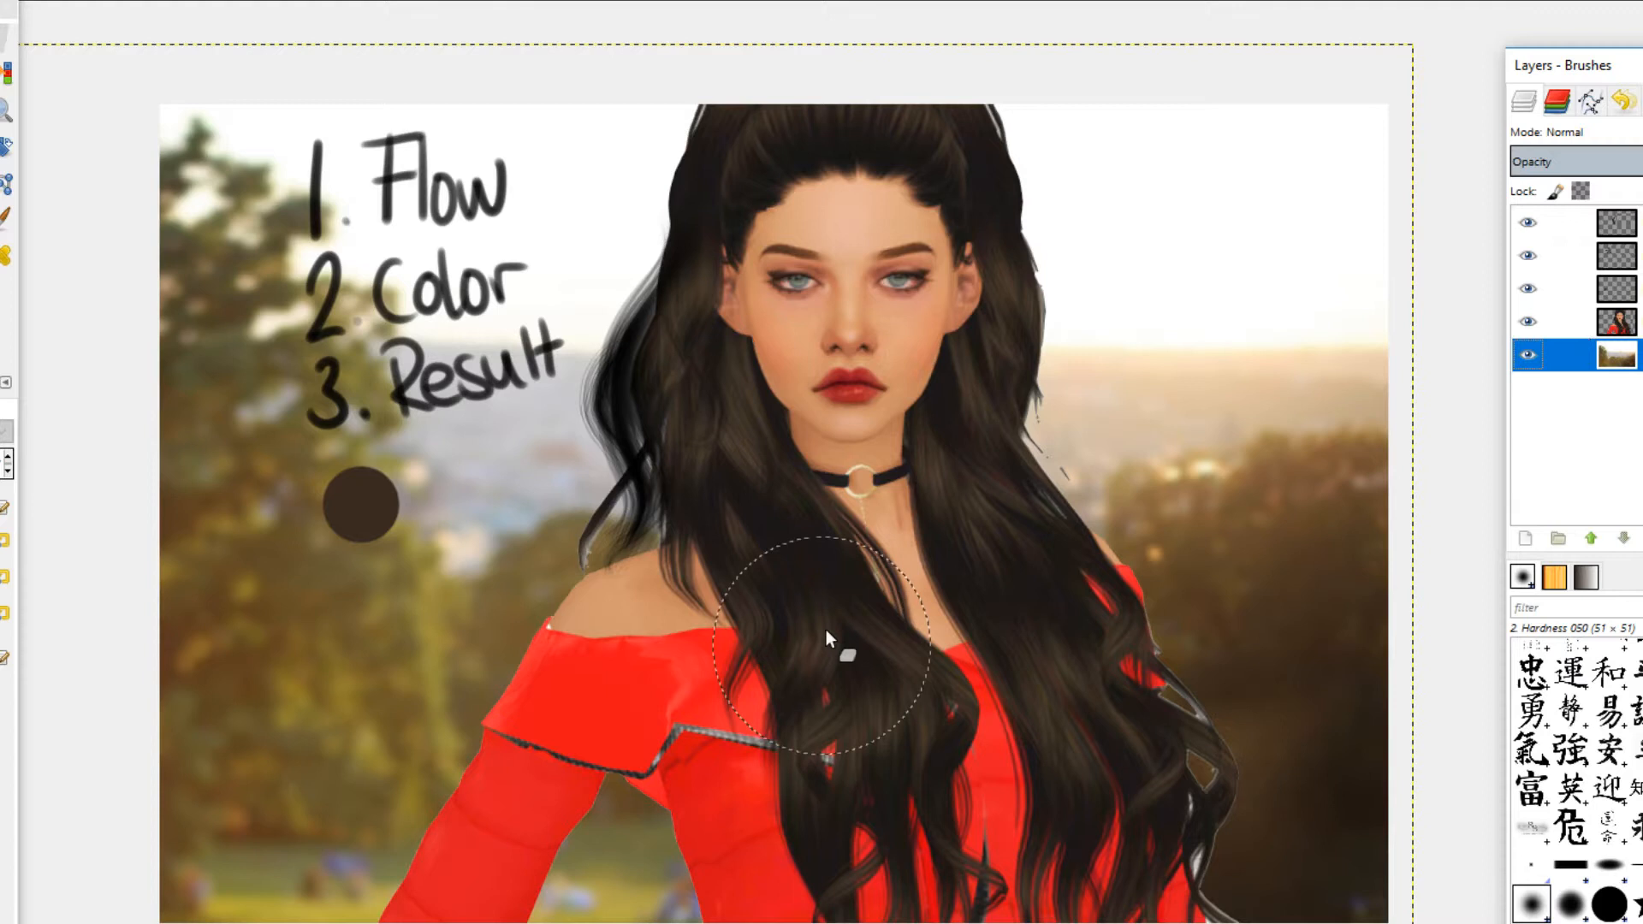
Step: Paste the strand again as a new layer, scale it to 136 × 371 px and place it over the hair falling onto the shoulder
{"action": "key", "text": "ctrl+v"}
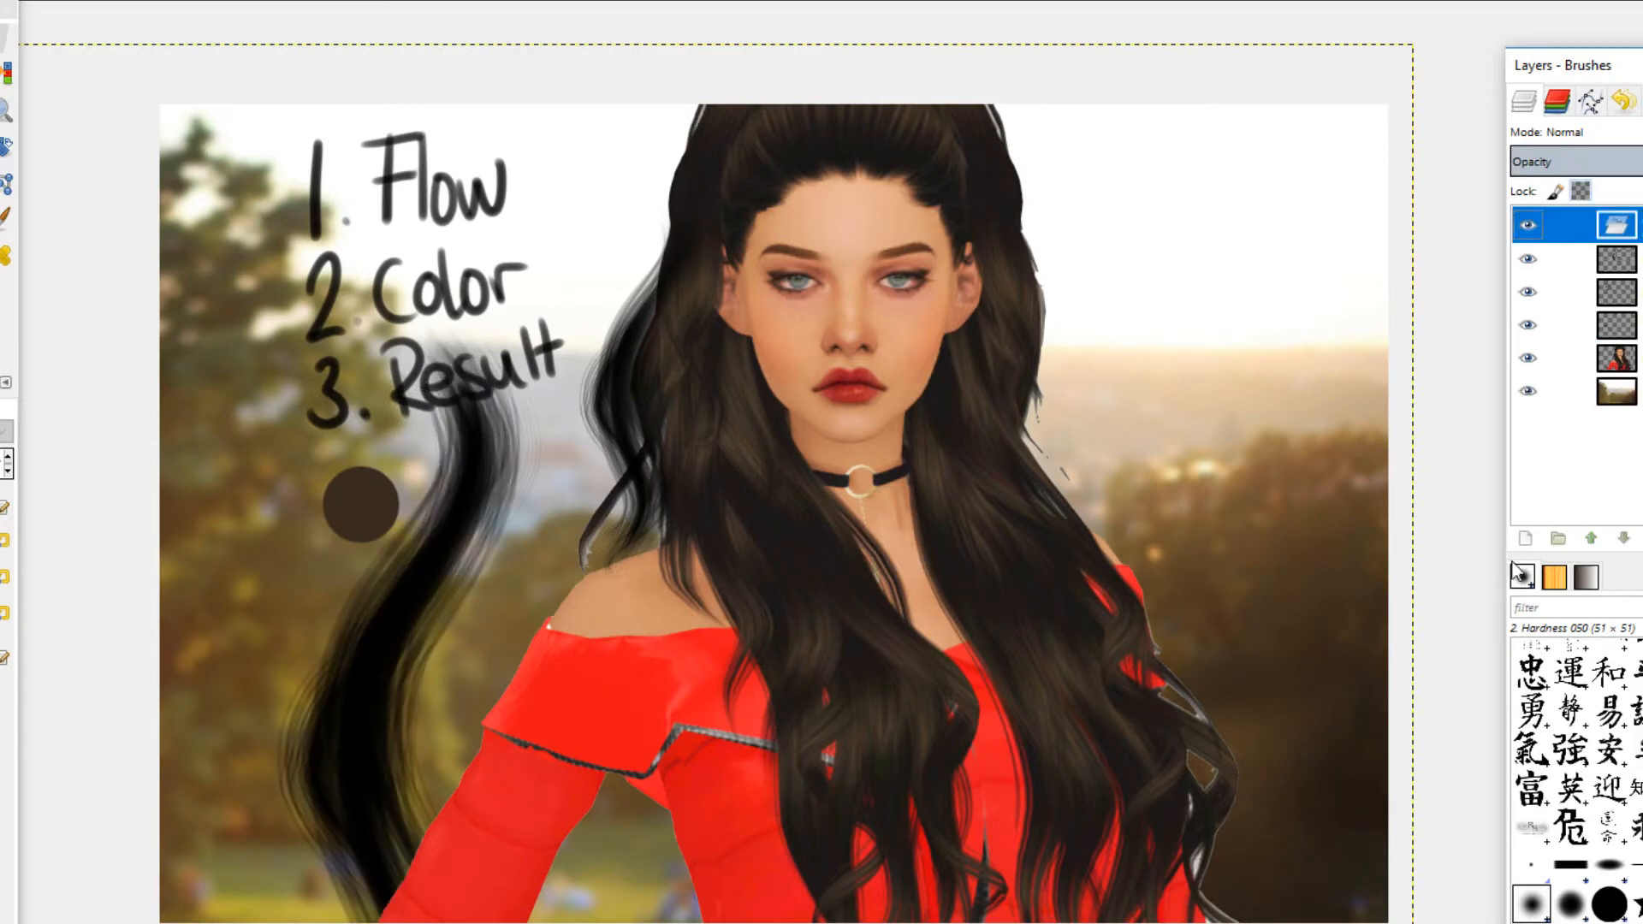
{"action": "left_click", "coordinate": [1525, 537]}
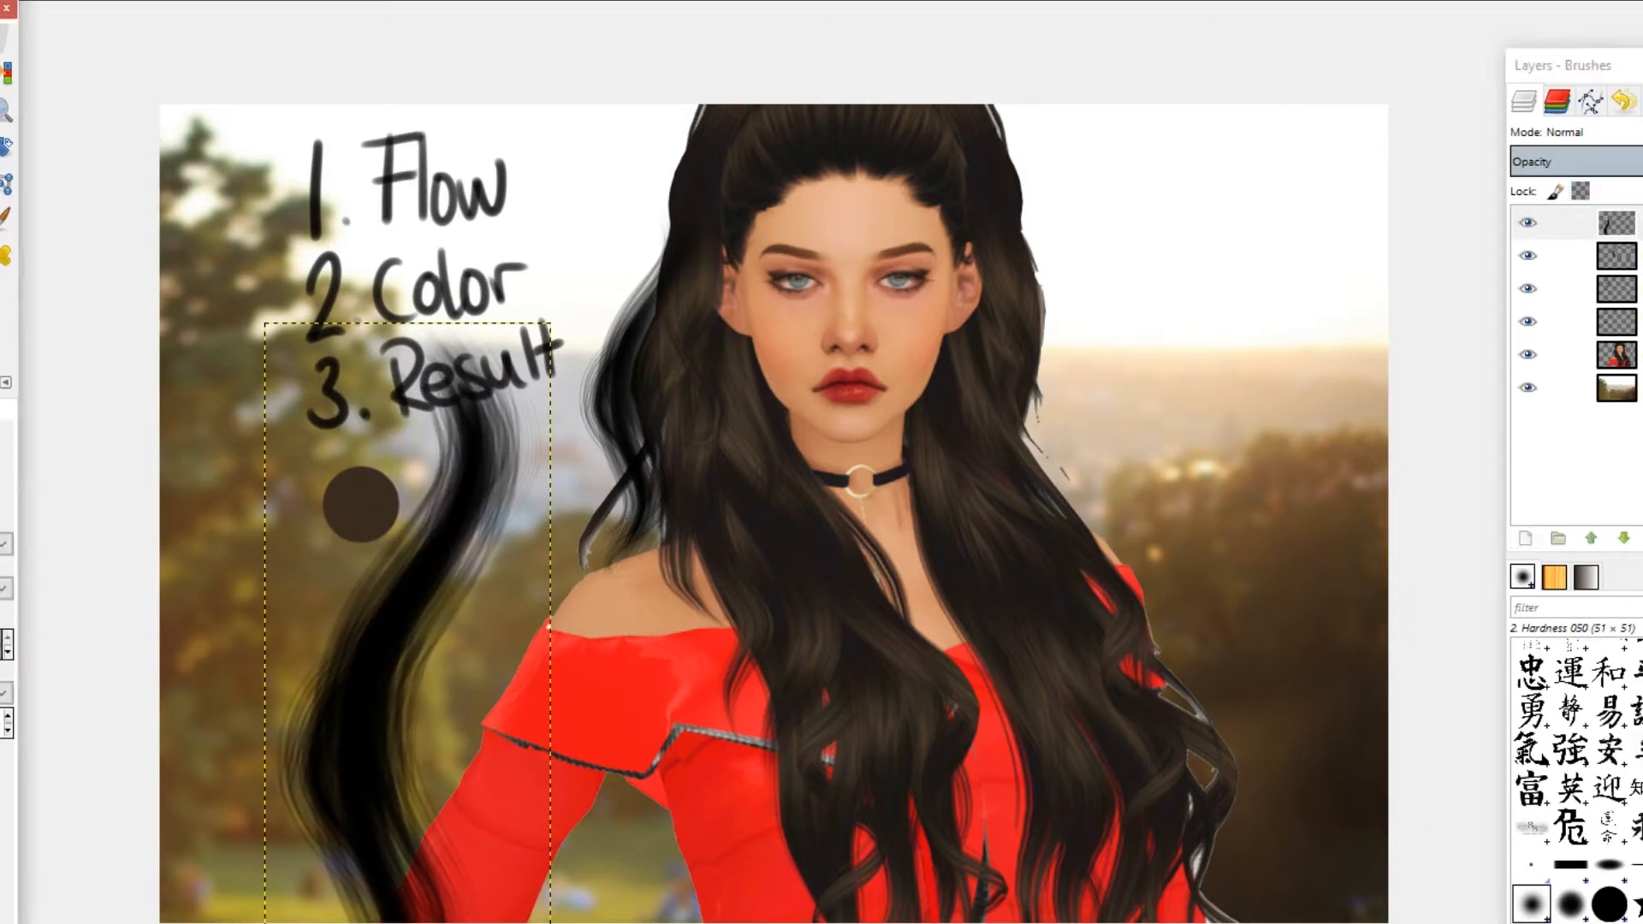
{"action": "key", "text": "shift+s"}
{"action": "key", "text": "Tab"}
{"action": "left_click", "coordinate": [343, 505]}
{"action": "left_click_drag", "start_coordinate": [485, 621], "coordinate": [332, 922]}
{"action": "left_click_drag", "start_coordinate": [376, 869], "coordinate": [688, 470]}
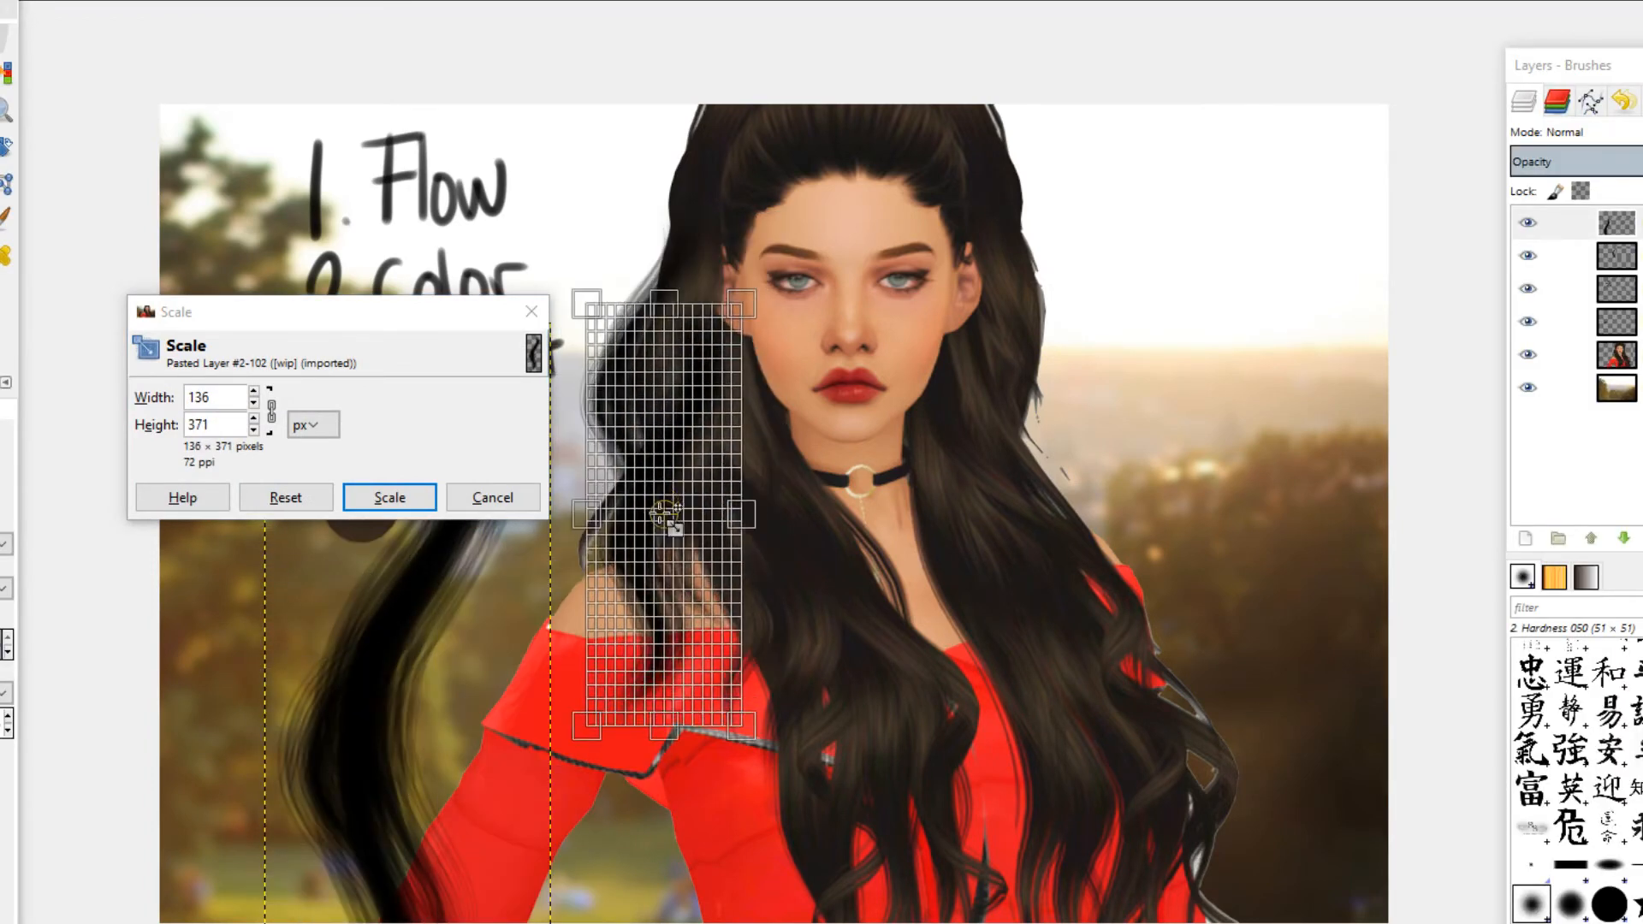
{"action": "left_click", "coordinate": [390, 498]}
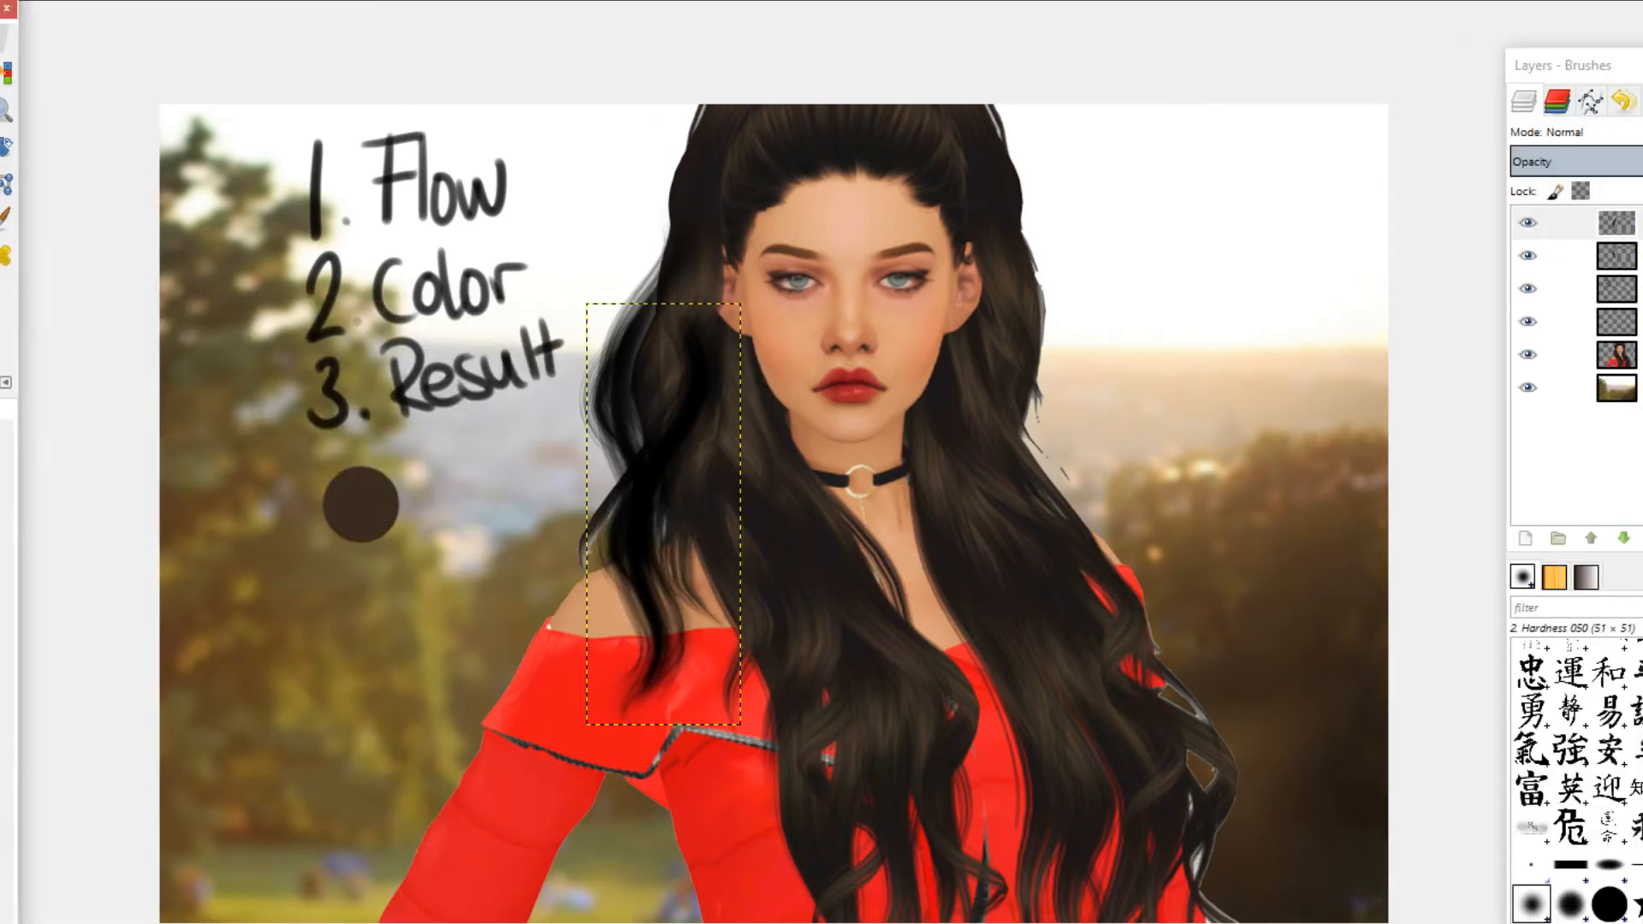
{"action": "left_click_drag", "start_coordinate": [647, 542], "coordinate": [690, 583]}
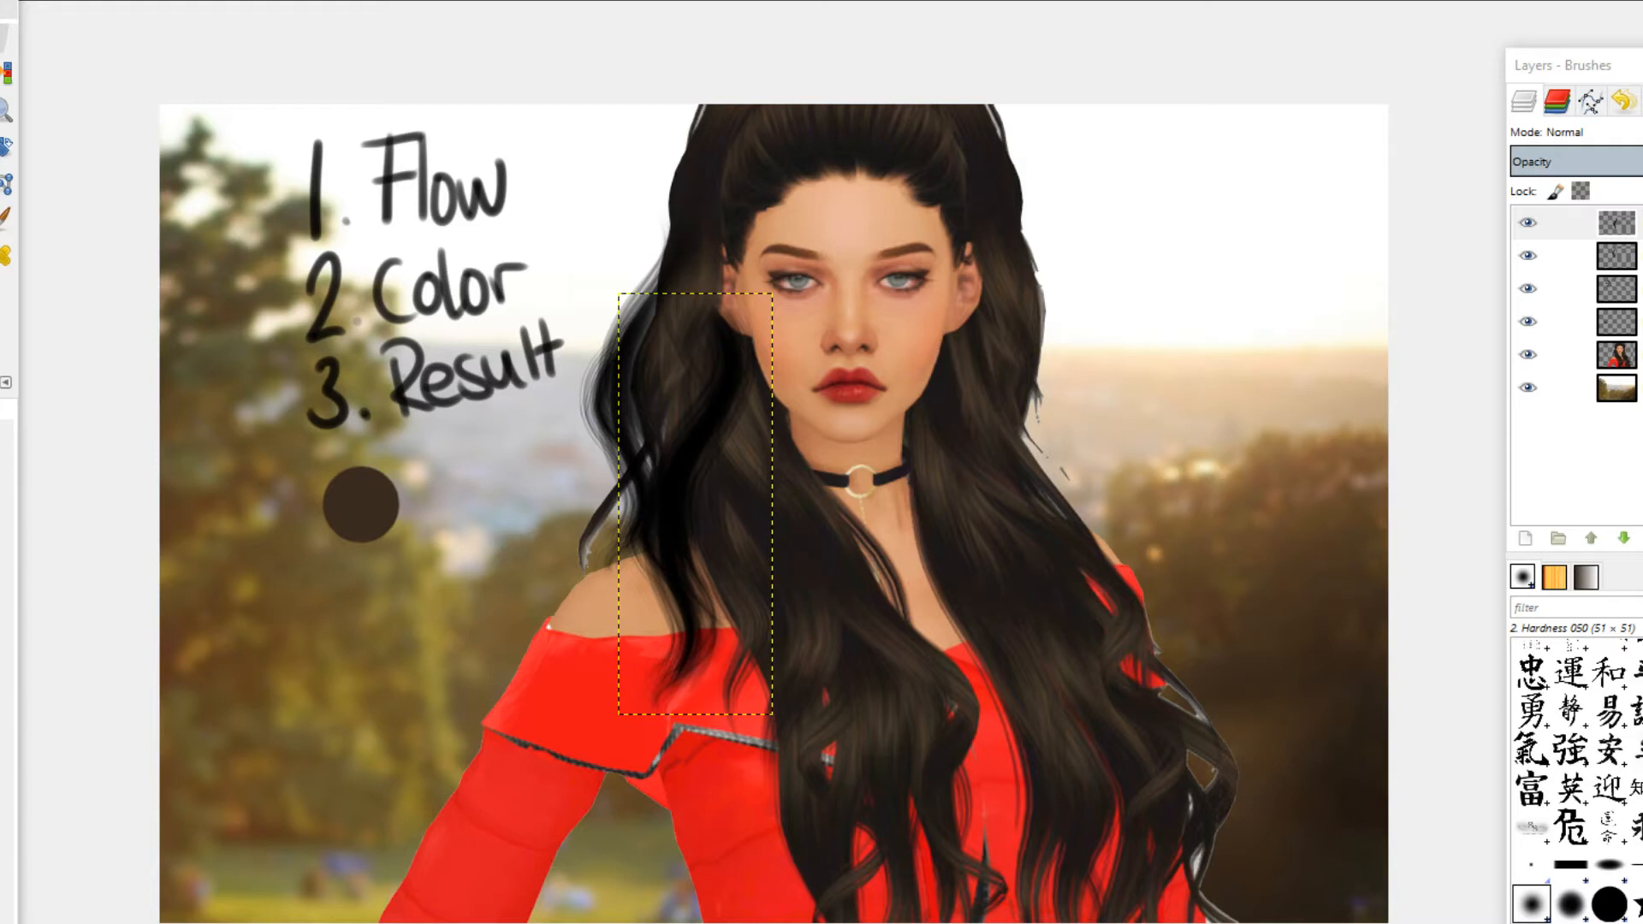
Step: Erase the upper part of the second strand so it blends into the hair beside the face
{"action": "left_click", "coordinate": [2, 255]}
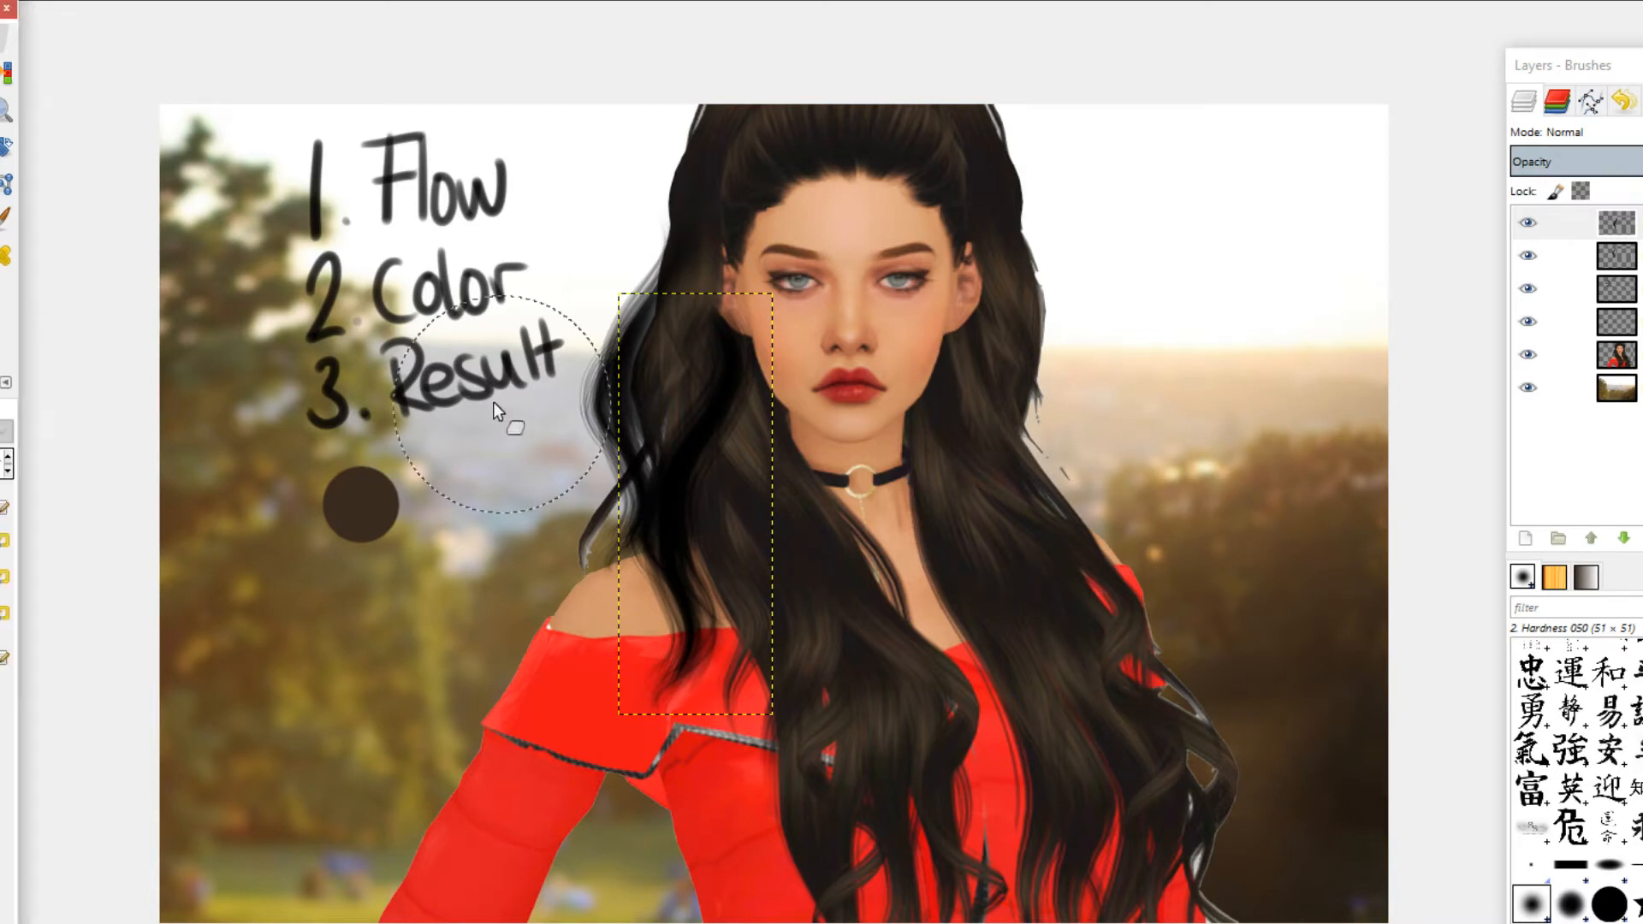
{"action": "mouse_move", "coordinate": [772, 310]}
{"action": "left_mouse_down"}
{"action": "mouse_move", "coordinate": [748, 340]}
{"action": "mouse_move", "coordinate": [744, 406]}
{"action": "mouse_move", "coordinate": [710, 453]}
{"action": "mouse_move", "coordinate": [848, 478]}
{"action": "mouse_move", "coordinate": [751, 444]}
{"action": "mouse_move", "coordinate": [678, 477]}
{"action": "mouse_move", "coordinate": [795, 448]}
{"action": "mouse_move", "coordinate": [698, 455]}
{"action": "mouse_move", "coordinate": [724, 501]}
{"action": "mouse_move", "coordinate": [848, 493]}
{"action": "mouse_move", "coordinate": [749, 477]}
{"action": "mouse_move", "coordinate": [739, 494]}
{"action": "mouse_move", "coordinate": [754, 477]}
{"action": "mouse_move", "coordinate": [755, 506]}
{"action": "mouse_move", "coordinate": [742, 494]}
{"action": "mouse_move", "coordinate": [777, 513]}
{"action": "left_mouse_up"}
Step: Paste a third copy of the strand as a new layer and scale it to 114 × 310 px over the hair beside the neck
{"action": "left_click", "coordinate": [1639, 388]}
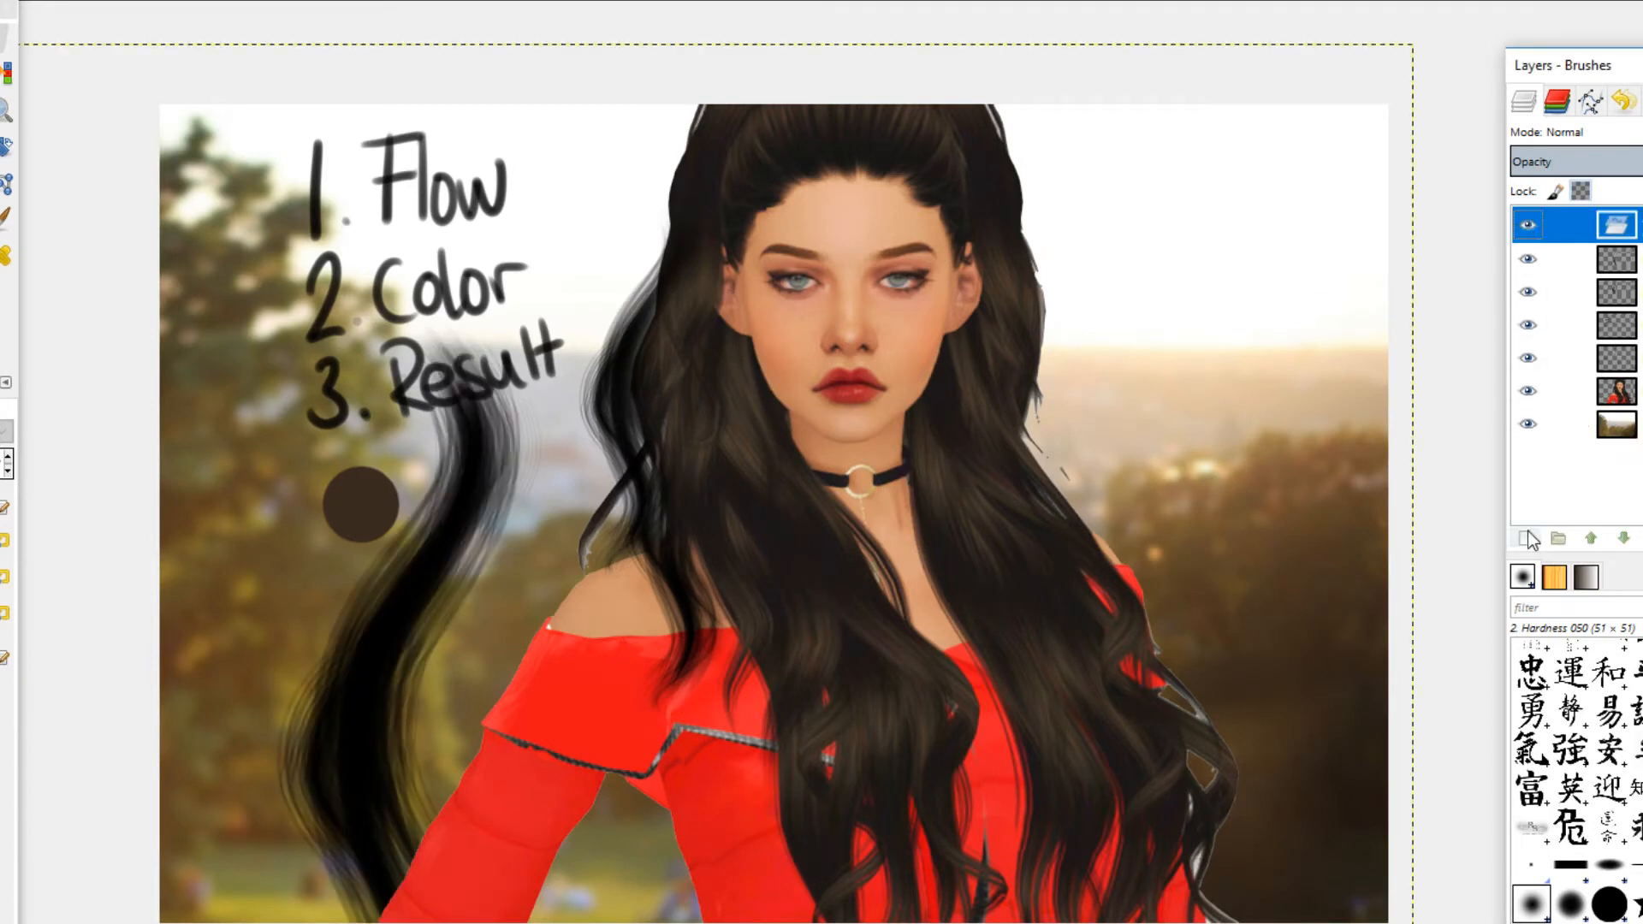
{"action": "left_click", "coordinate": [1526, 534]}
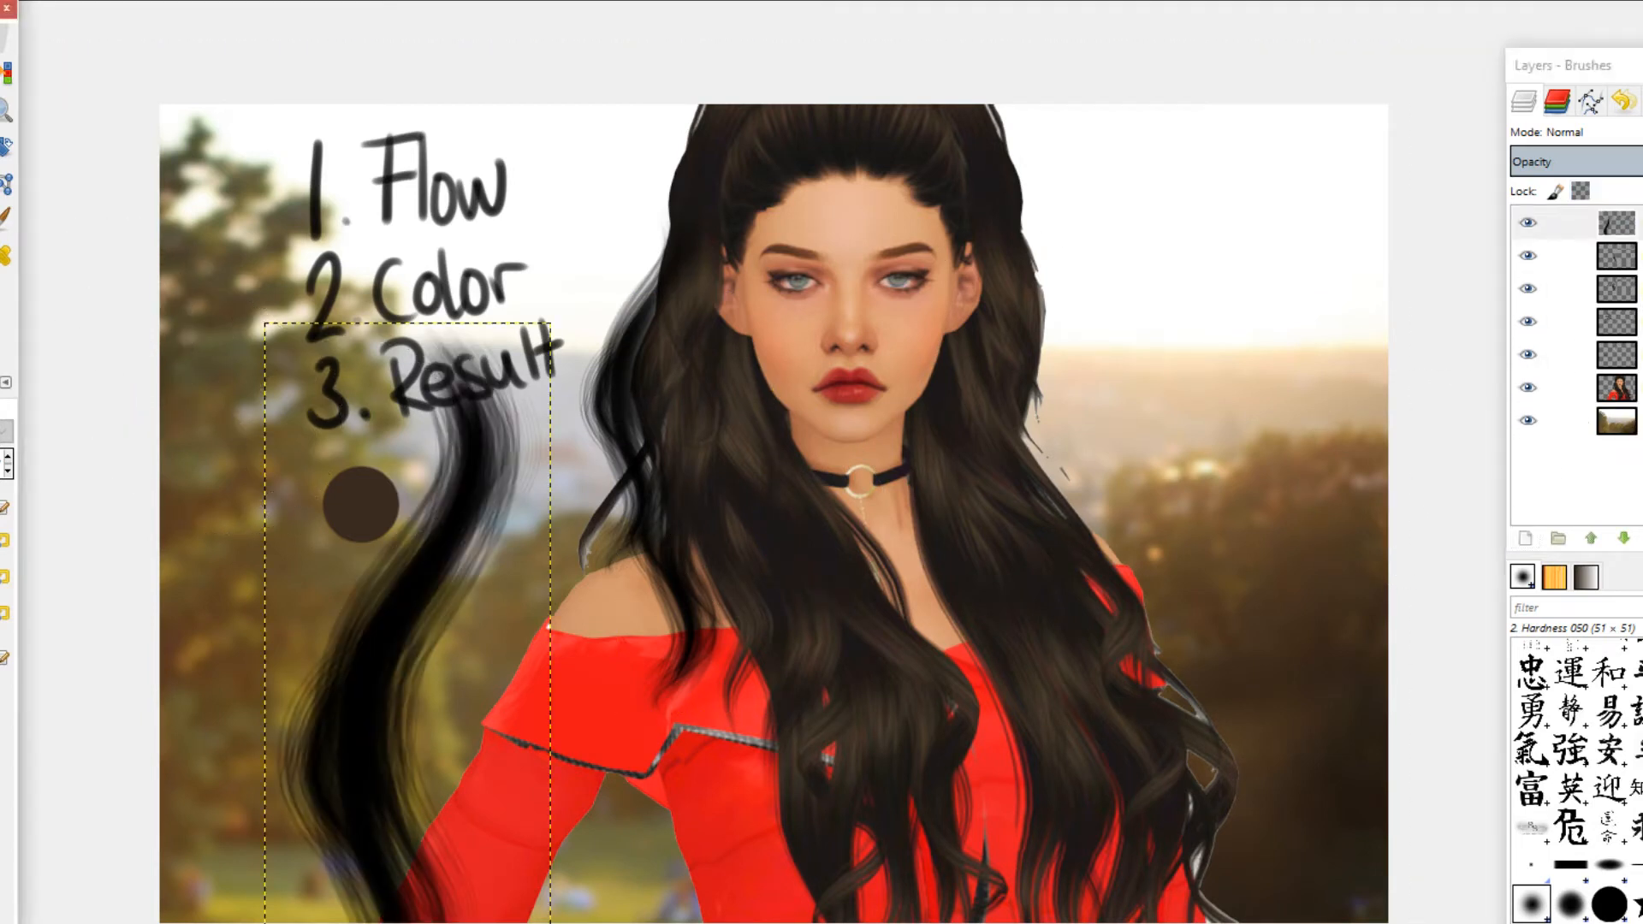
{"action": "key", "text": "shift+t"}
{"action": "left_click", "coordinate": [301, 465]}
{"action": "left_click_drag", "start_coordinate": [471, 644], "coordinate": [734, 583]}
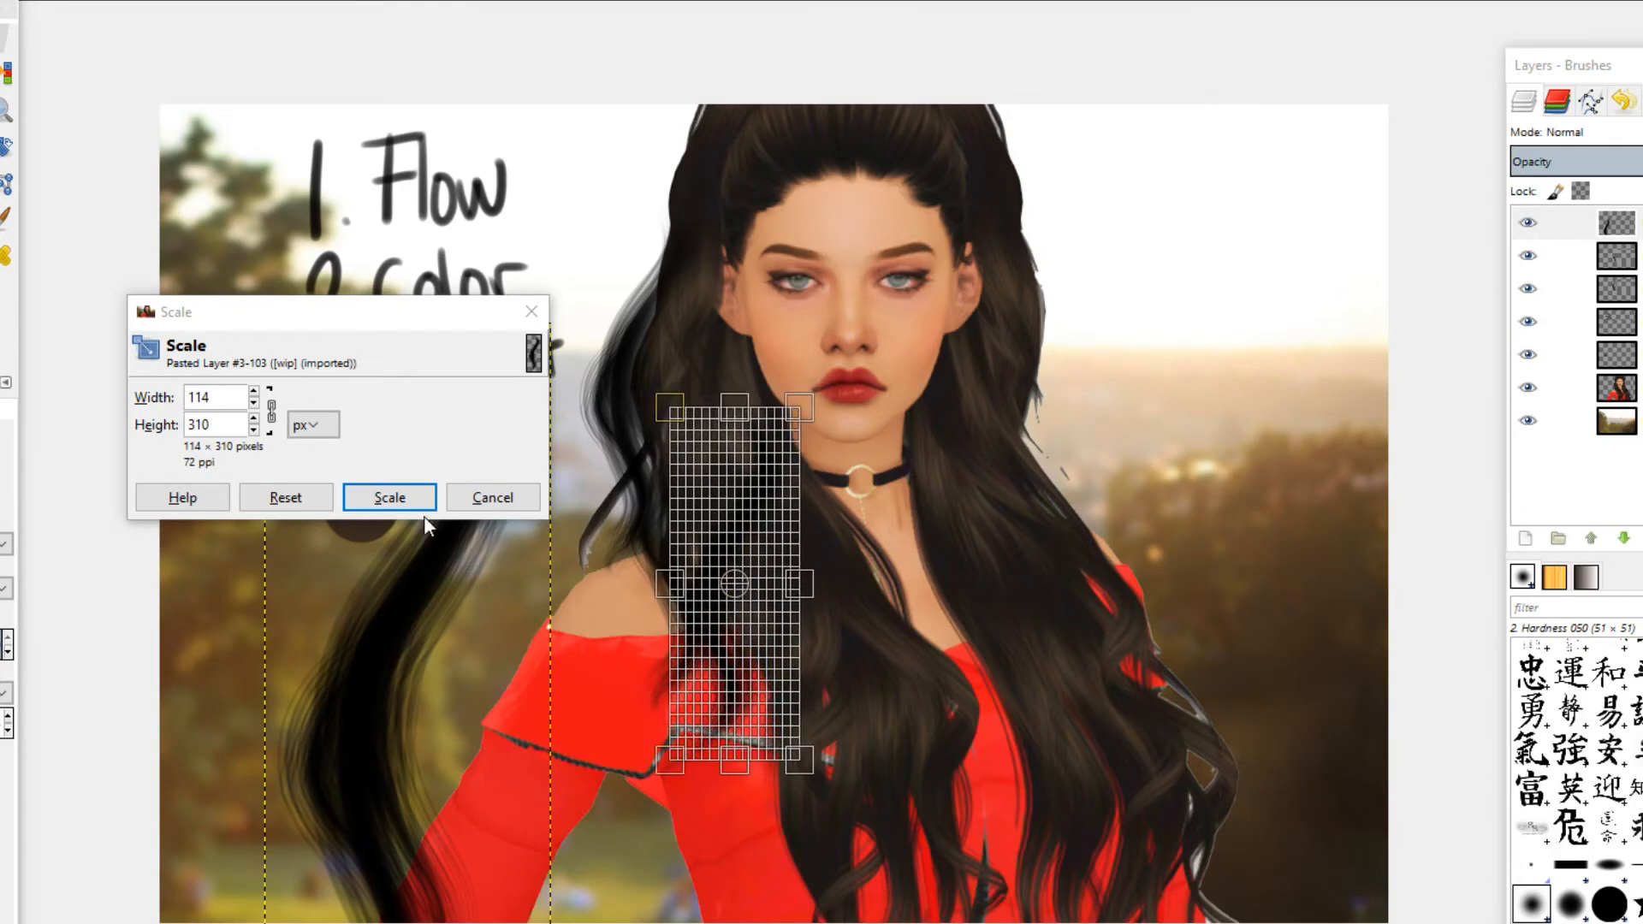
{"action": "left_click", "coordinate": [417, 503]}
Step: Rotate the third strand counter-clockwise and shift it slightly toward the outer edge of the hair
{"action": "left_click", "coordinate": [10, 181]}
{"action": "left_click", "coordinate": [774, 596]}
{"action": "left_click", "coordinate": [8, 145]}
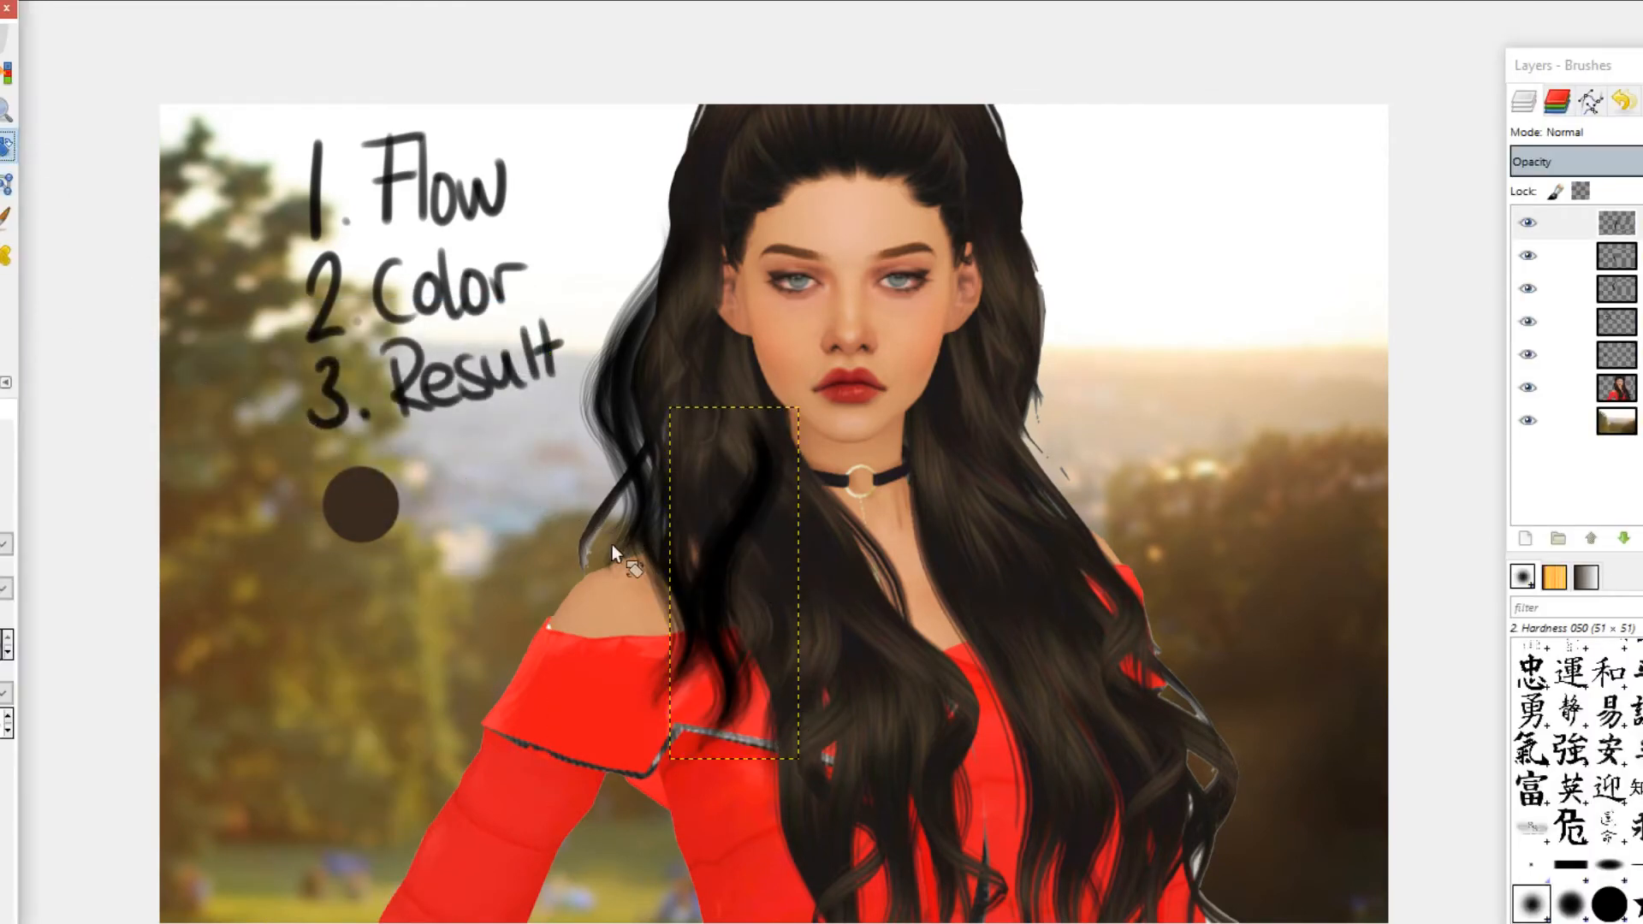
{"action": "left_click", "coordinate": [672, 574]}
{"action": "left_click_drag", "start_coordinate": [767, 712], "coordinate": [753, 655]}
{"action": "left_click", "coordinate": [780, 482]}
Step: Rotate the third strand slightly clockwise to refine its angle against the surrounding hair
{"action": "left_click", "coordinate": [0, 145]}
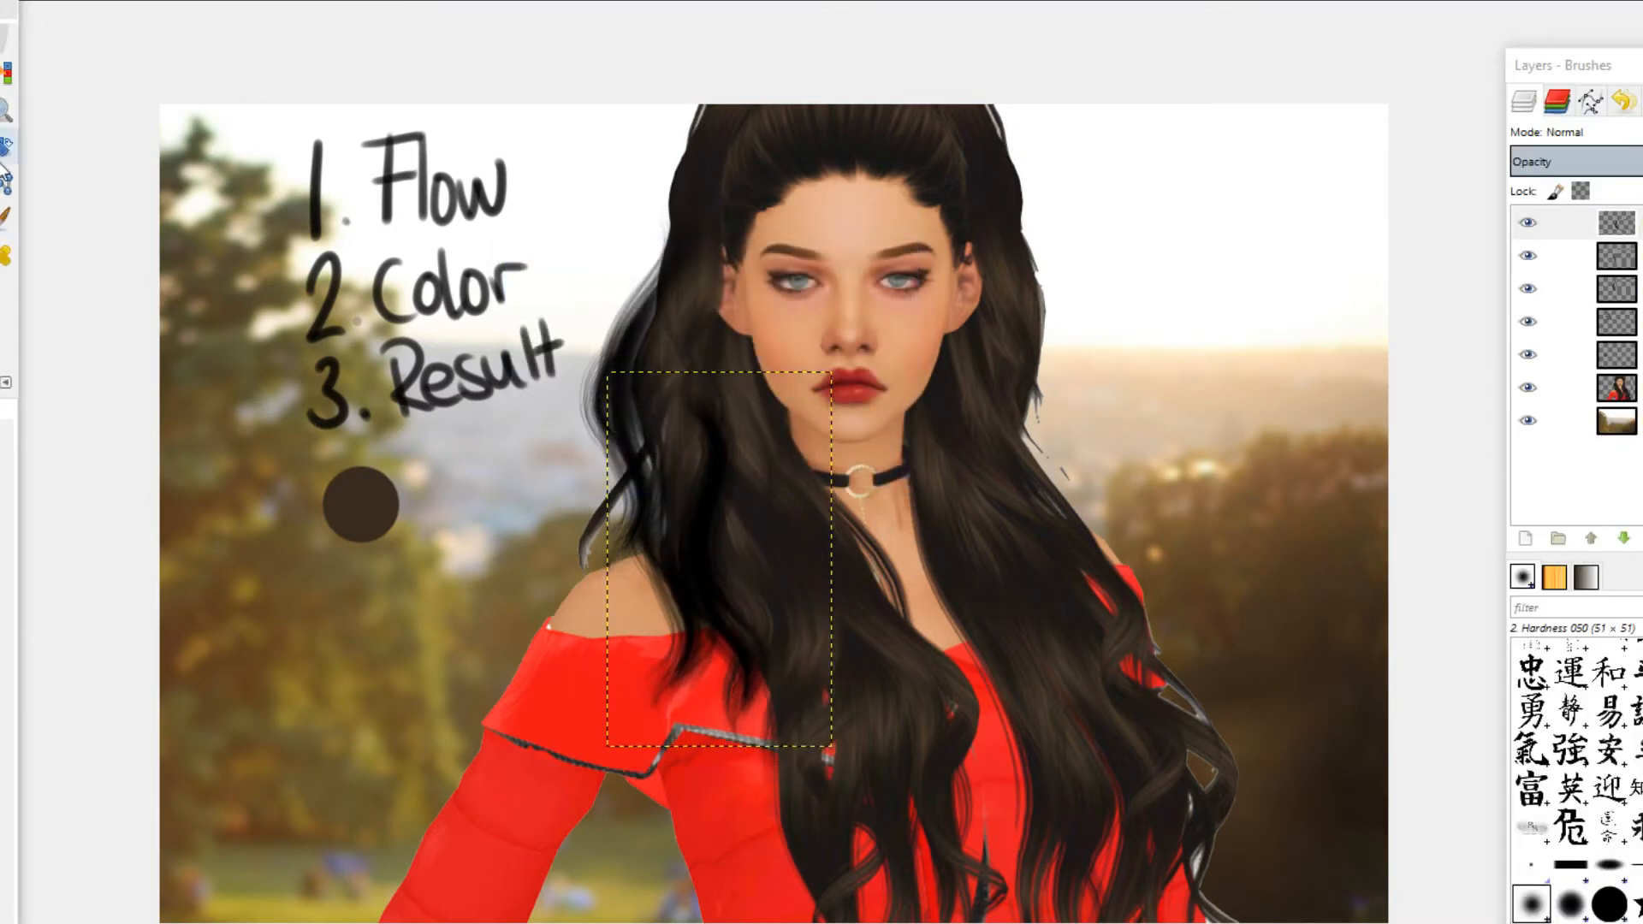
{"action": "left_click", "coordinate": [6, 183]}
{"action": "left_click_drag", "start_coordinate": [795, 665], "coordinate": [784, 680]}
{"action": "left_click", "coordinate": [807, 474]}
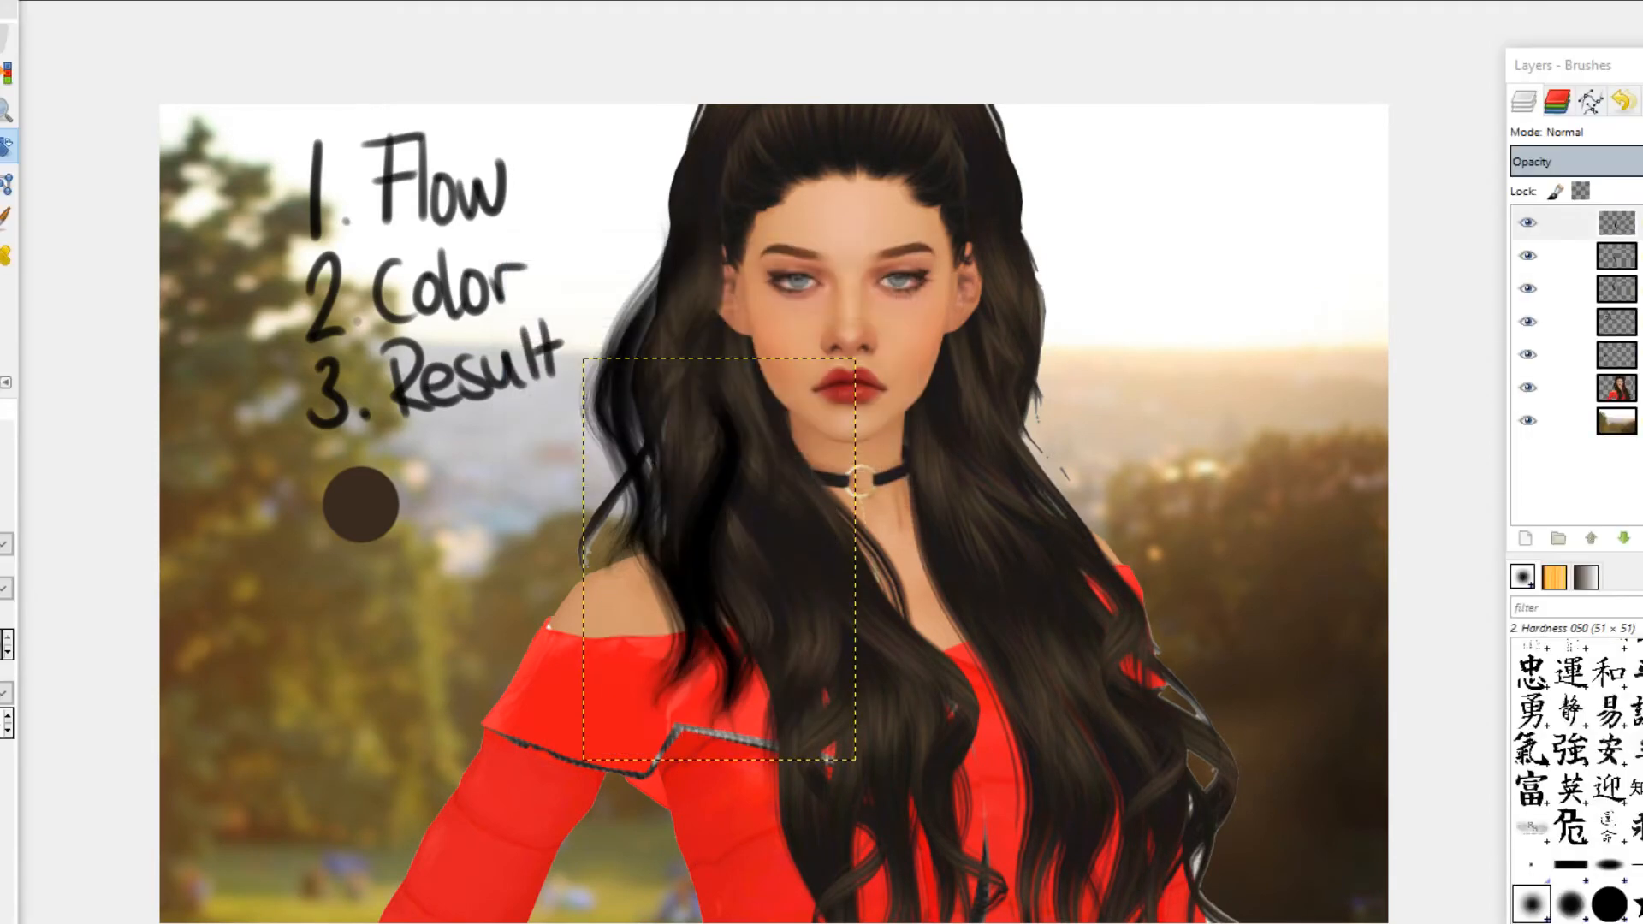
Step: Rotate the third strand further to match the hair's flow and move it down over the front of the red top
{"action": "left_click", "coordinate": [0, 292]}
{"action": "left_click_drag", "start_coordinate": [726, 652], "coordinate": [742, 650]}
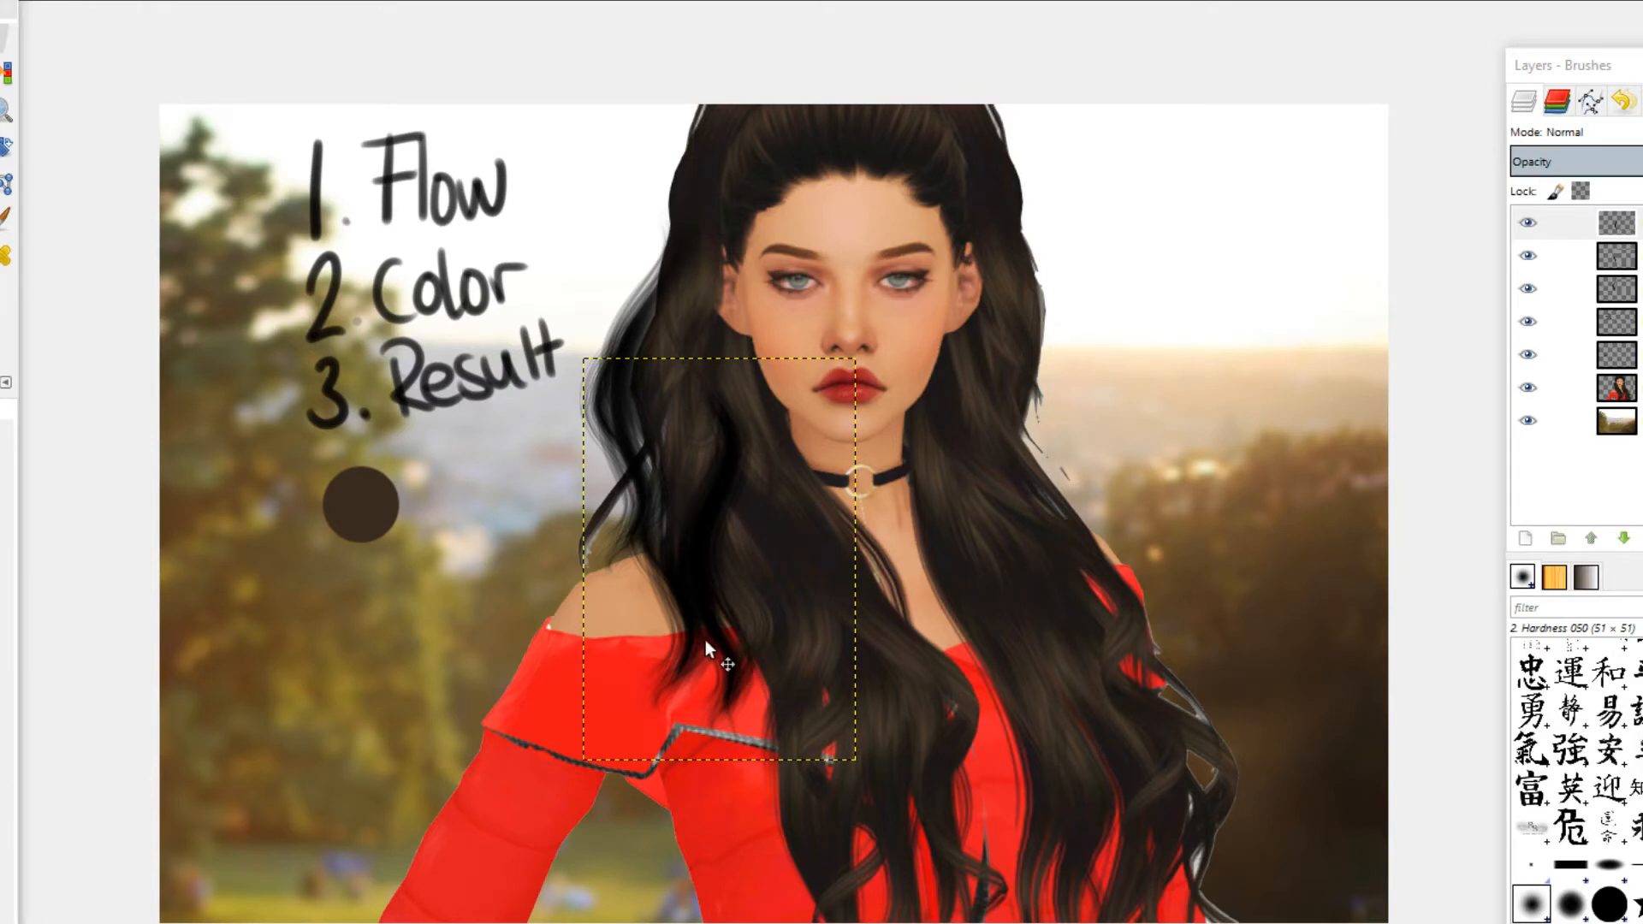
{"action": "left_click_drag", "start_coordinate": [716, 636], "coordinate": [811, 686]}
{"action": "left_click", "coordinate": [7, 146]}
{"action": "left_click", "coordinate": [745, 483]}
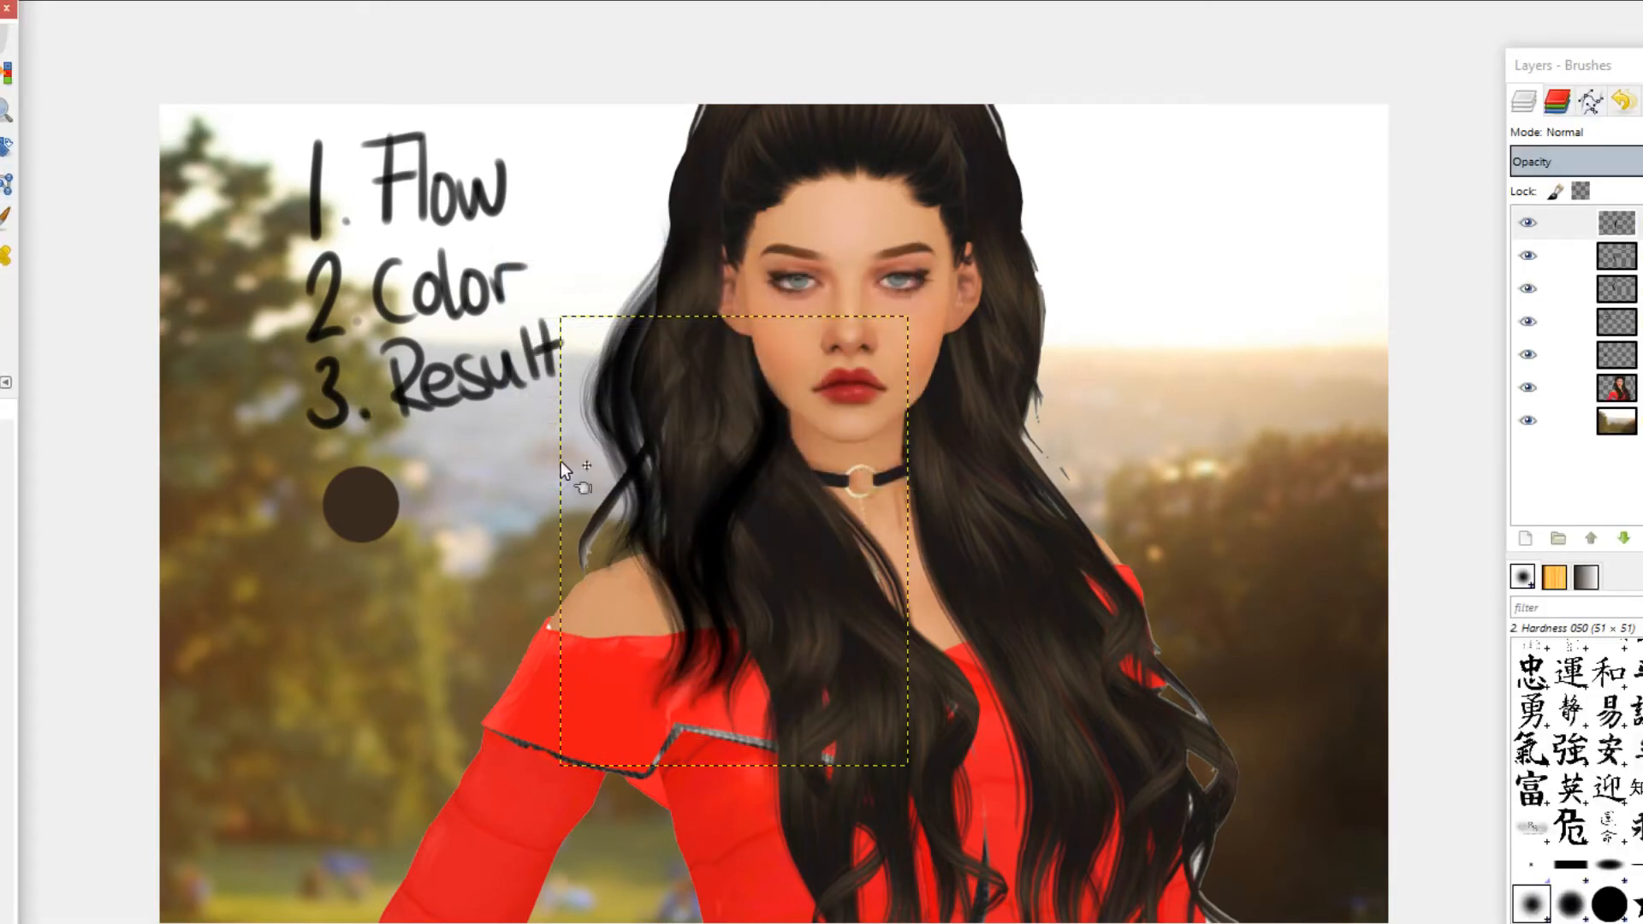
{"action": "left_click_drag", "start_coordinate": [798, 537], "coordinate": [731, 683]}
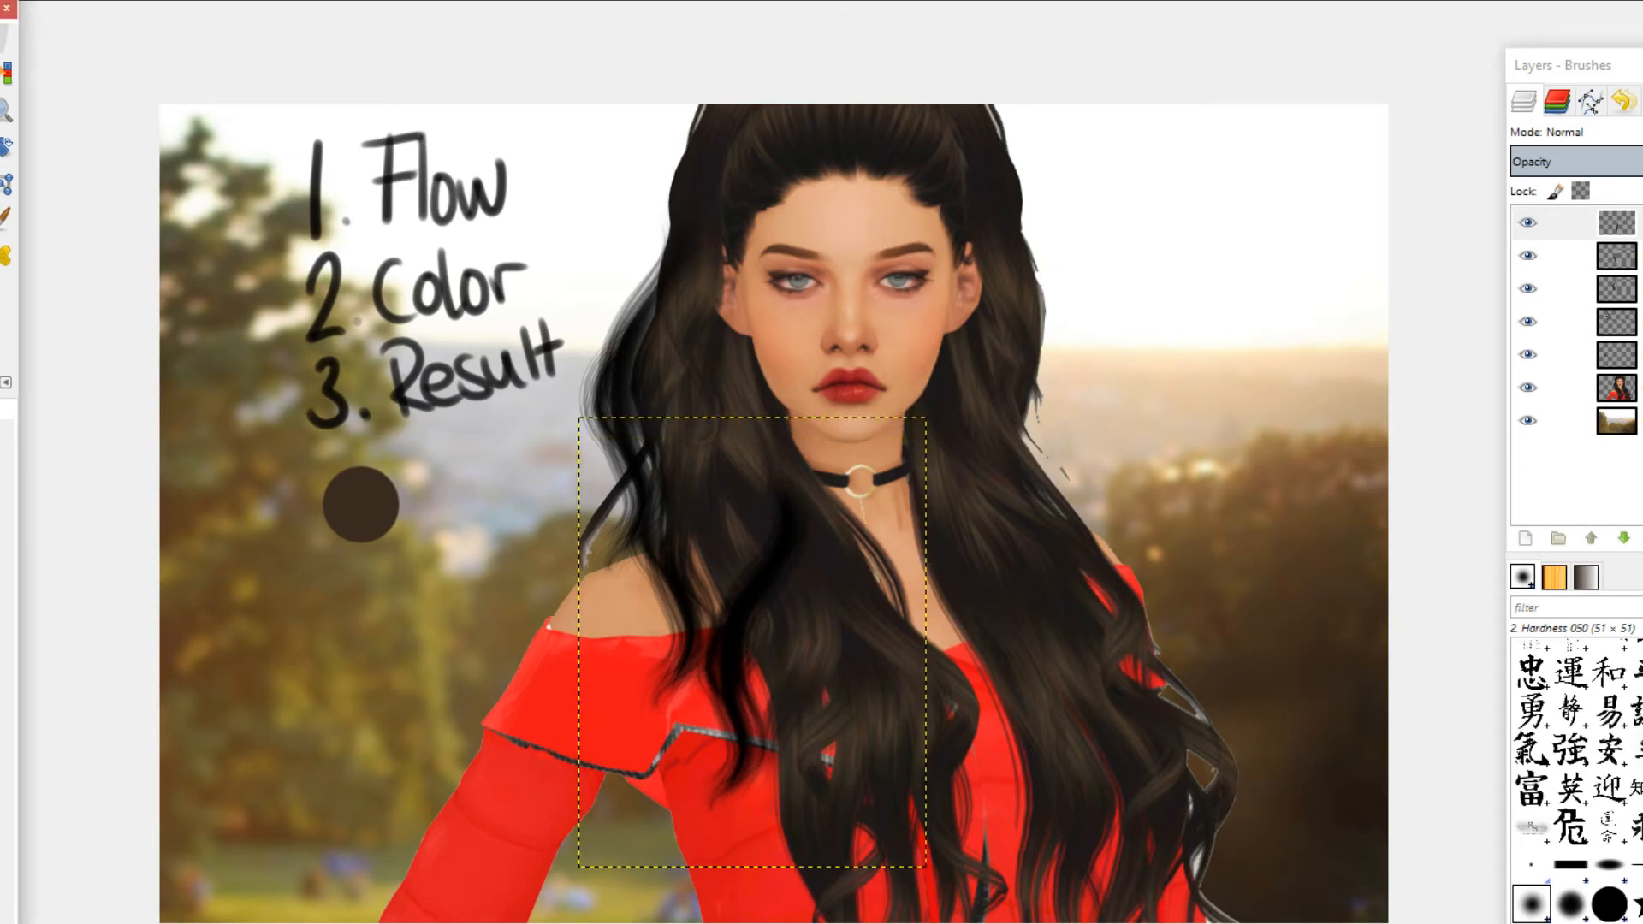
Step: Erase the upper end of the third strand with a large soft eraser so it blends into the existing hair
{"action": "left_click", "coordinate": [2, 255]}
{"action": "mouse_move", "coordinate": [766, 541]}
{"action": "left_mouse_down"}
{"action": "mouse_move", "coordinate": [757, 524]}
{"action": "mouse_move", "coordinate": [804, 525]}
{"action": "left_mouse_up"}
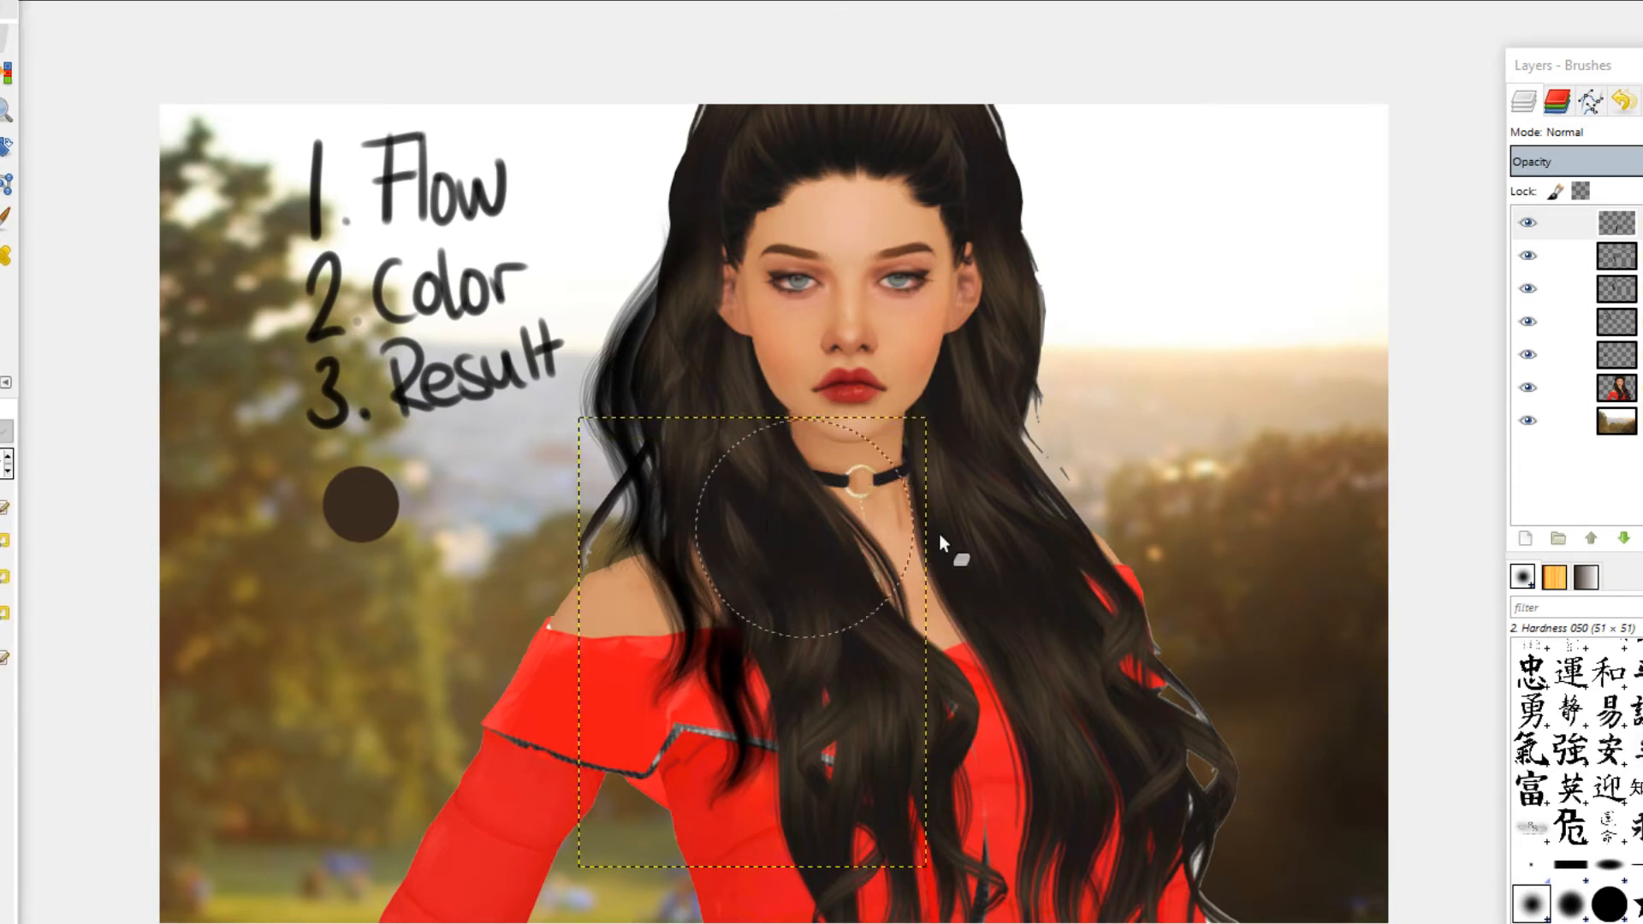
{"action": "key", "text": "ctrl+z"}
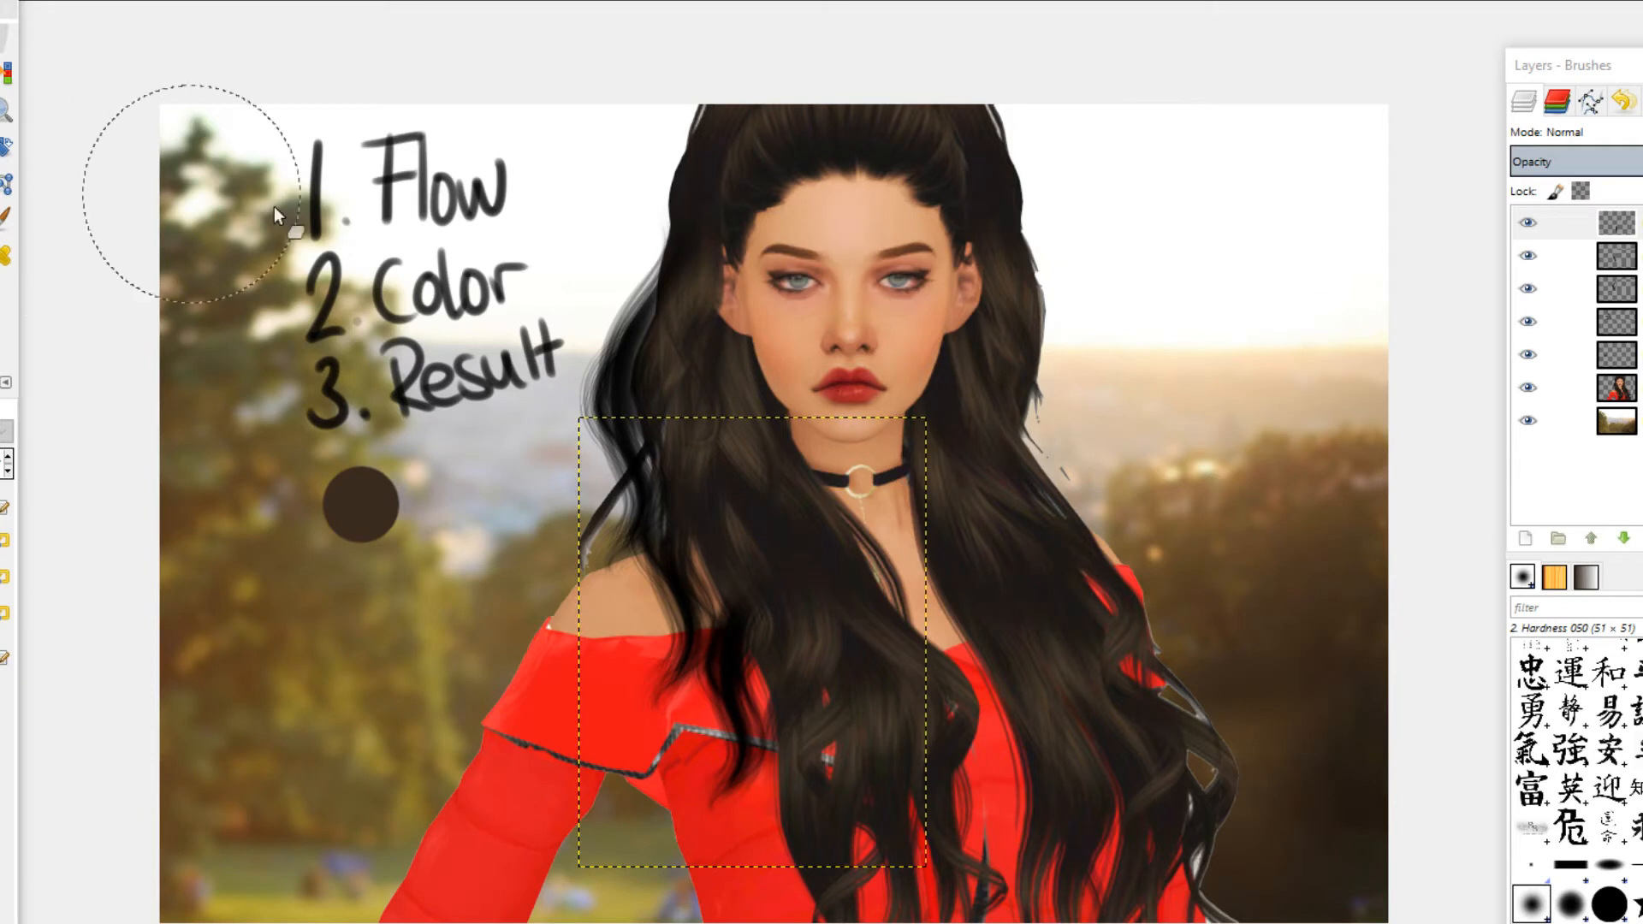
Step: Paste a fourth copy of the strand as a new layer and scale it down over the lower hair beside the red top
{"action": "key", "text": "ctrl+v"}
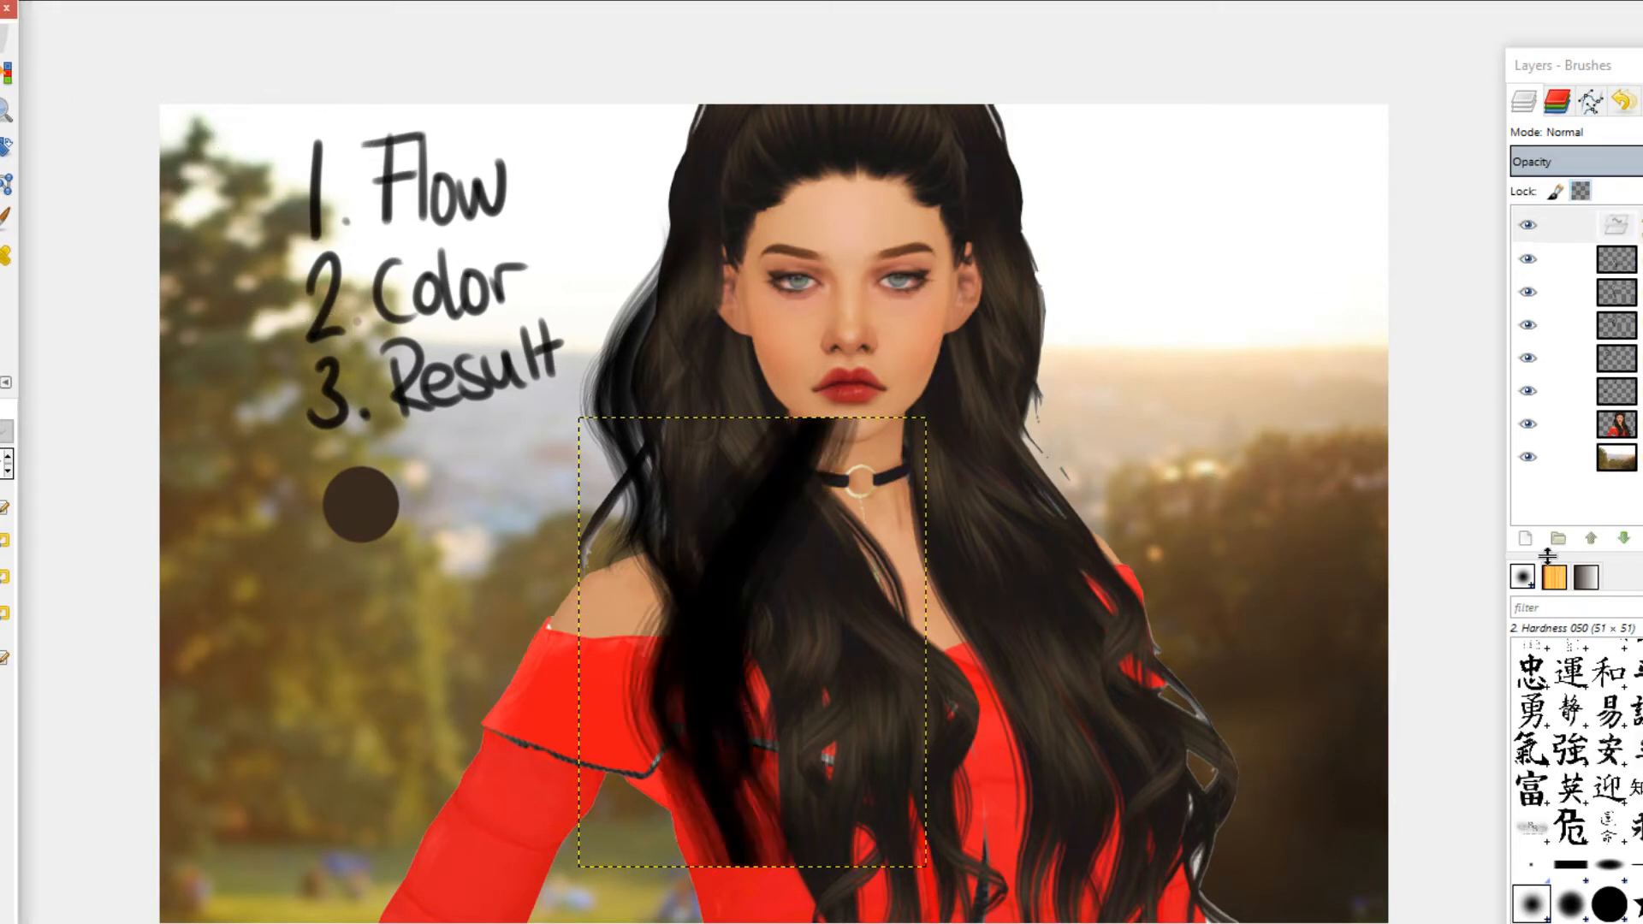
{"action": "left_click", "coordinate": [1516, 536]}
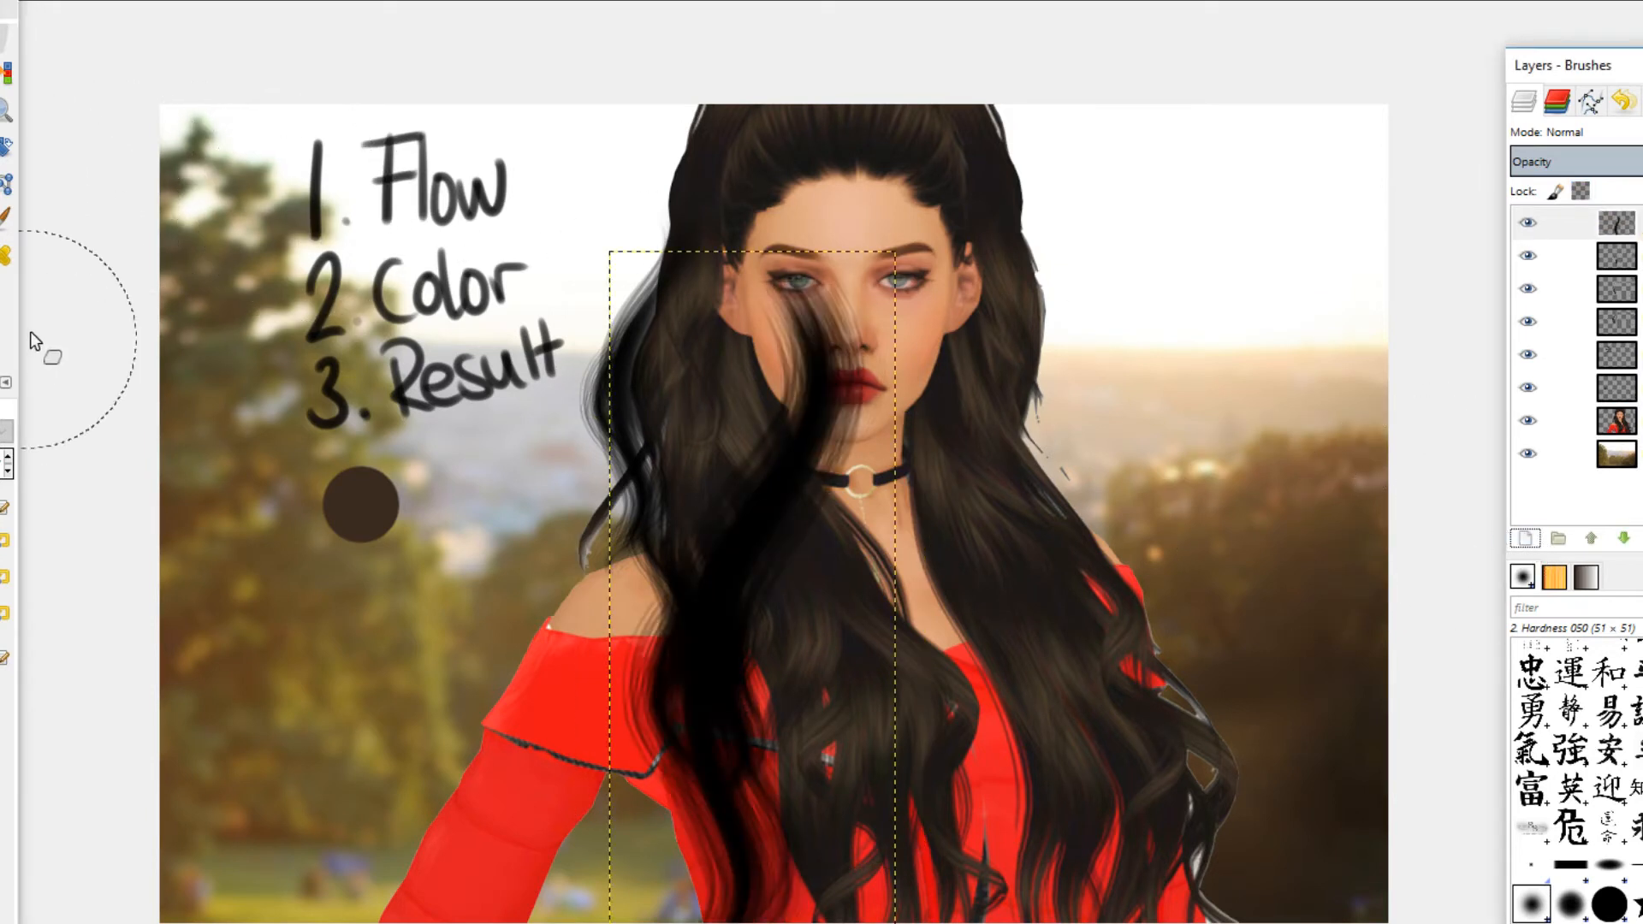
{"action": "key", "text": "shift+s"}
{"action": "left_click", "coordinate": [749, 783]}
{"action": "left_click_drag", "start_coordinate": [749, 783], "coordinate": [792, 725]}
{"action": "left_click", "coordinate": [390, 497]}
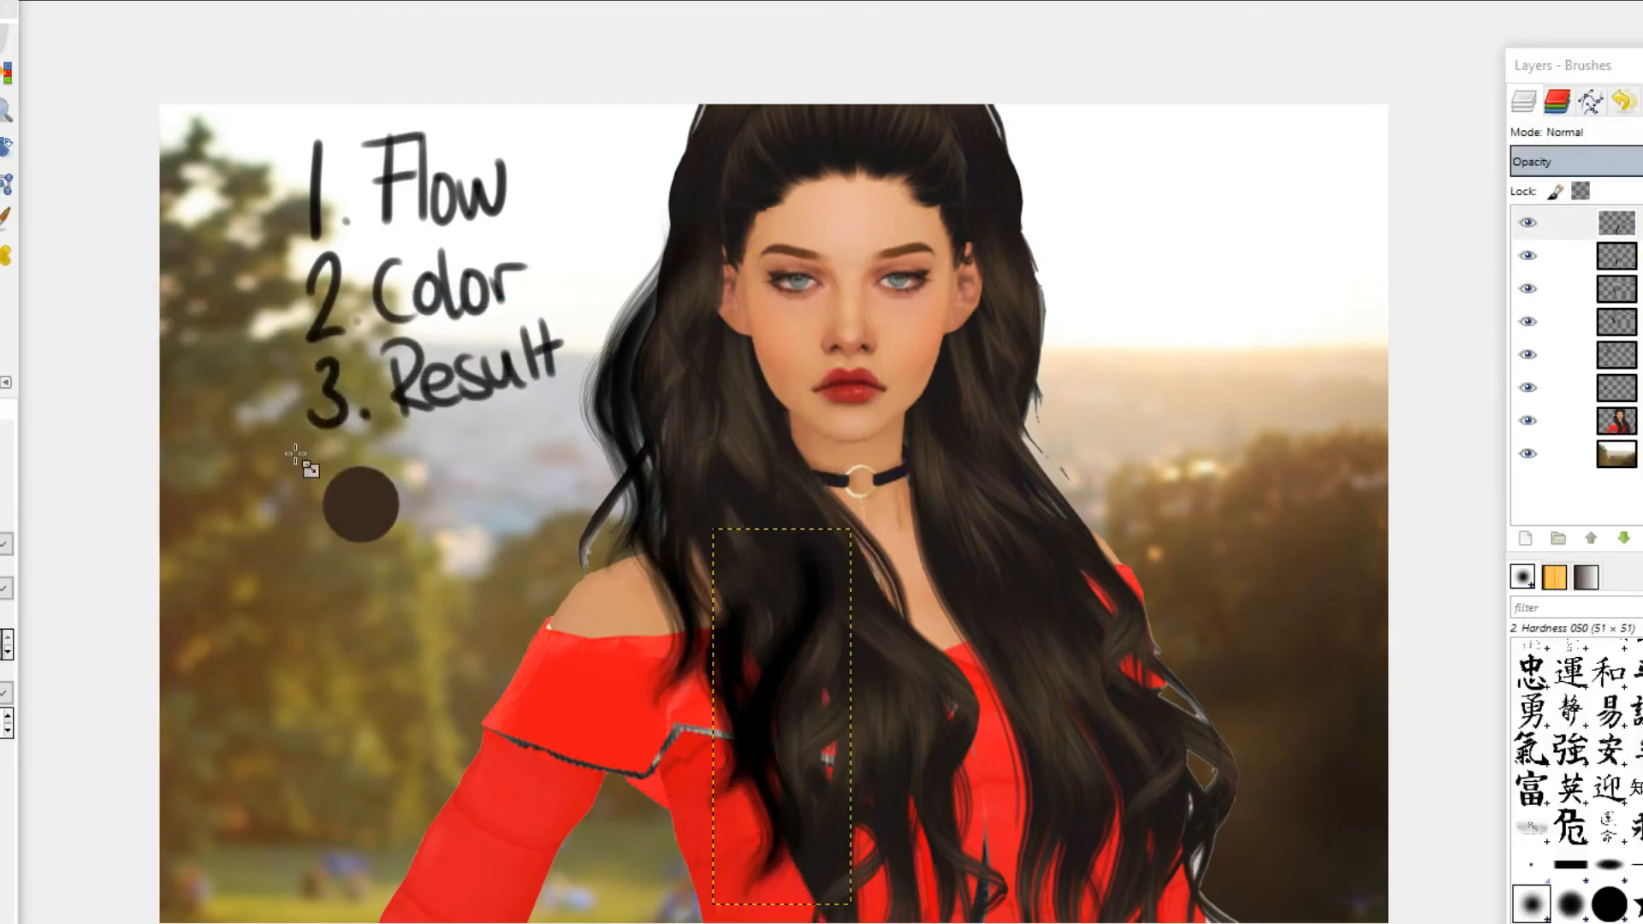
{"action": "left_click_drag", "start_coordinate": [769, 700], "coordinate": [758, 661]}
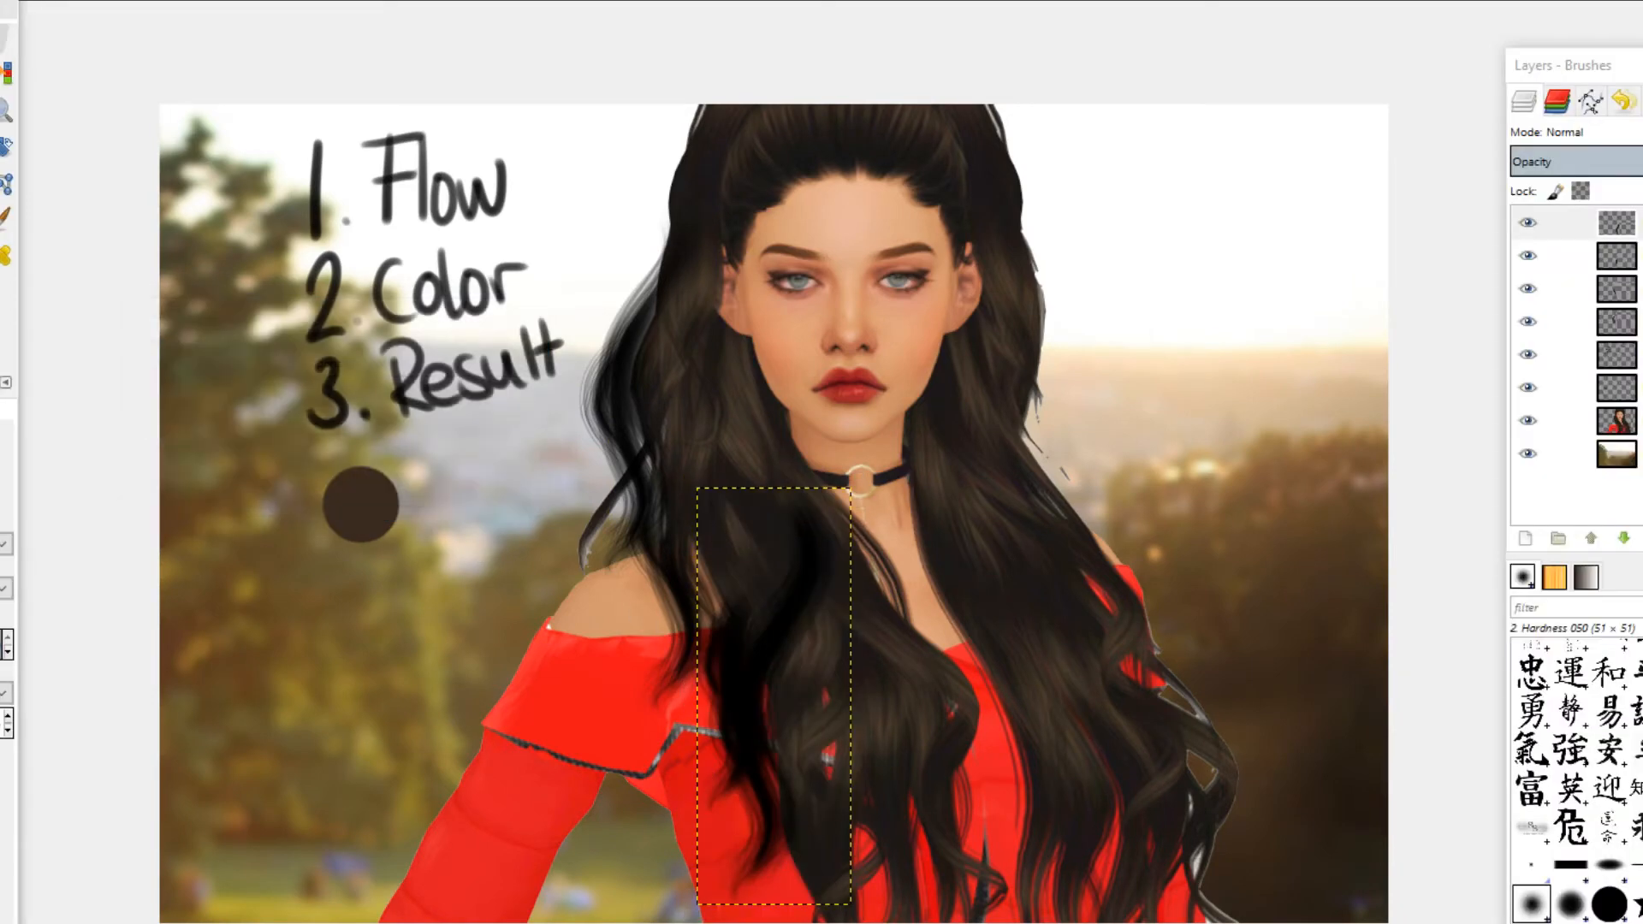
{"action": "key", "text": "m"}
{"action": "left_click_drag", "start_coordinate": [761, 678], "coordinate": [760, 782]}
{"action": "key", "text": "ctrl+z"}
Step: Scale the fourth strand up slightly so it extends further down over the hair in front of the red top
{"action": "key", "text": "shift+s"}
{"action": "key", "text": "Tab"}
{"action": "left_click", "coordinate": [830, 721]}
{"action": "key", "text": "Tab"}
{"action": "left_click_drag", "start_coordinate": [860, 602], "coordinate": [885, 535]}
{"action": "left_click", "coordinate": [389, 496]}
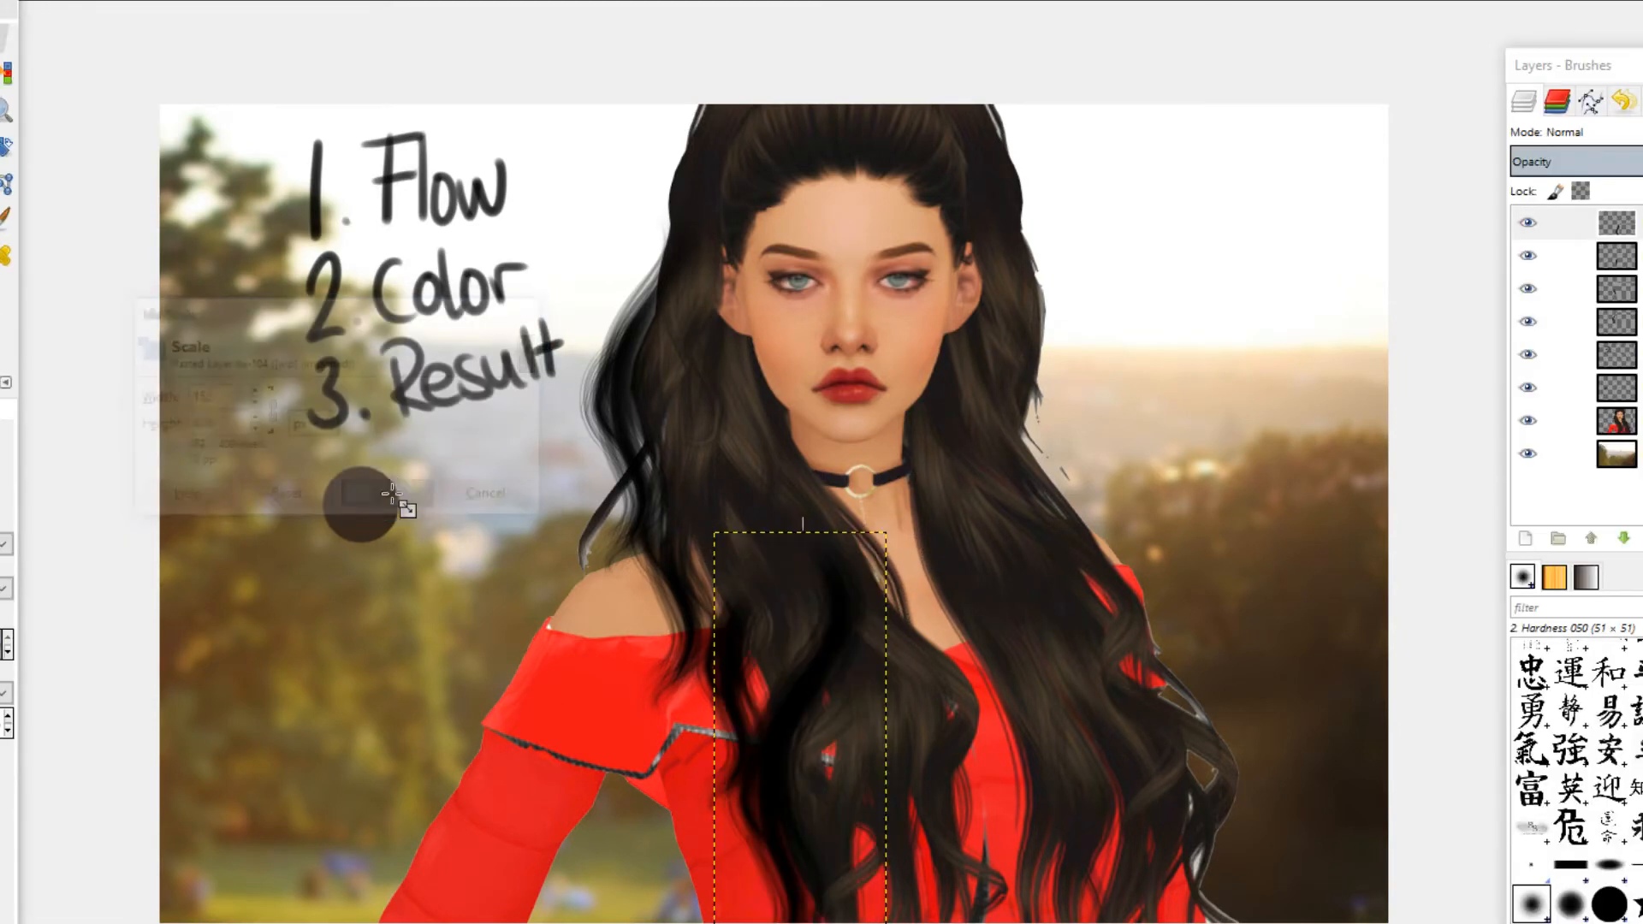
Step: Nudge the fourth strand up slightly and erase its upper part to blend it into the surrounding hair
{"action": "mouse_move", "coordinate": [773, 802]}
{"action": "left_mouse_down"}
{"action": "mouse_move", "coordinate": [779, 841]}
{"action": "mouse_move", "coordinate": [883, 794]}
{"action": "mouse_move", "coordinate": [778, 808]}
{"action": "mouse_move", "coordinate": [725, 923]}
{"action": "mouse_move", "coordinate": [941, 891]}
{"action": "mouse_move", "coordinate": [834, 907]}
{"action": "mouse_move", "coordinate": [803, 748]}
{"action": "mouse_move", "coordinate": [773, 798]}
{"action": "left_mouse_up"}
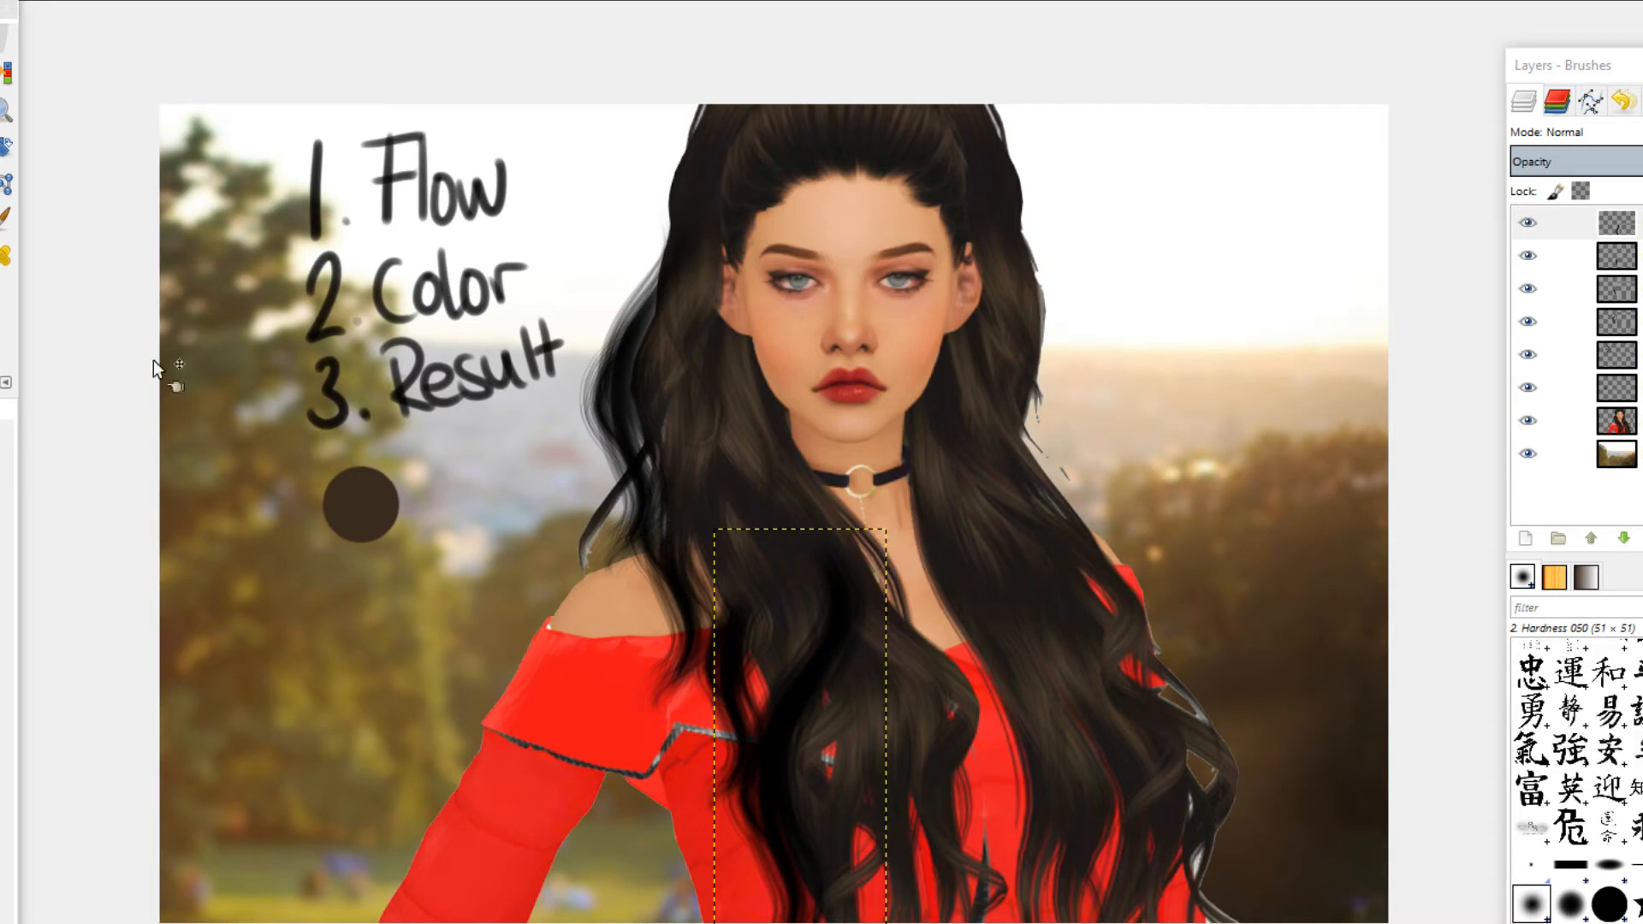
{"action": "key", "text": "shift+e"}
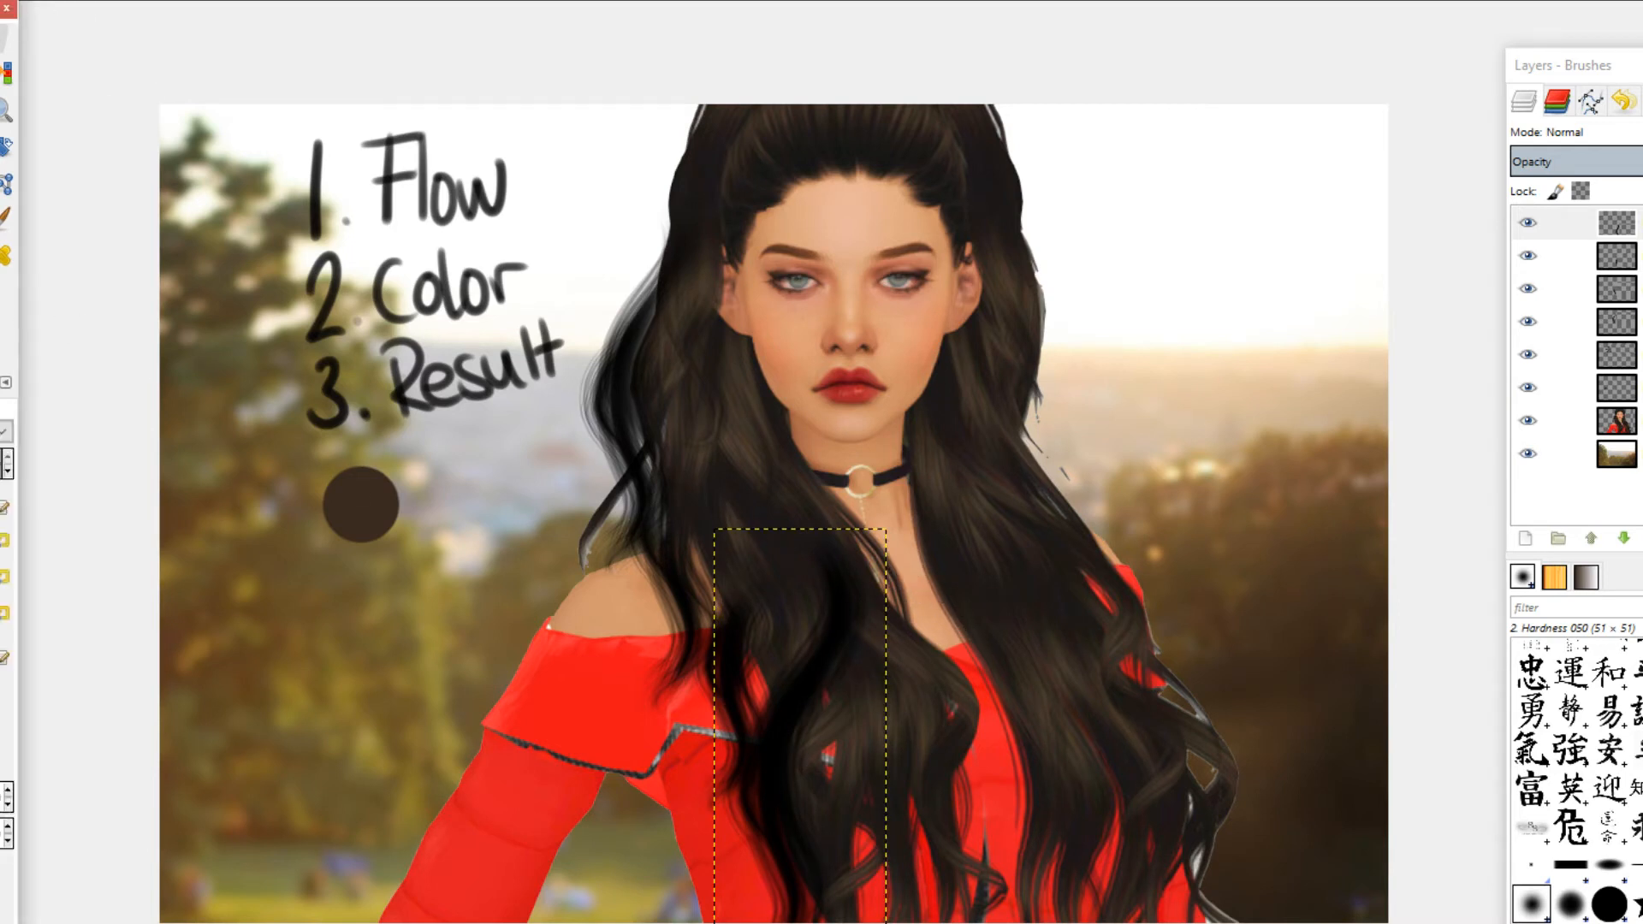
{"action": "mouse_move", "coordinate": [942, 628]}
{"action": "left_mouse_down"}
{"action": "mouse_move", "coordinate": [836, 597]}
{"action": "mouse_move", "coordinate": [840, 677]}
{"action": "mouse_move", "coordinate": [1035, 782]}
{"action": "left_mouse_up"}
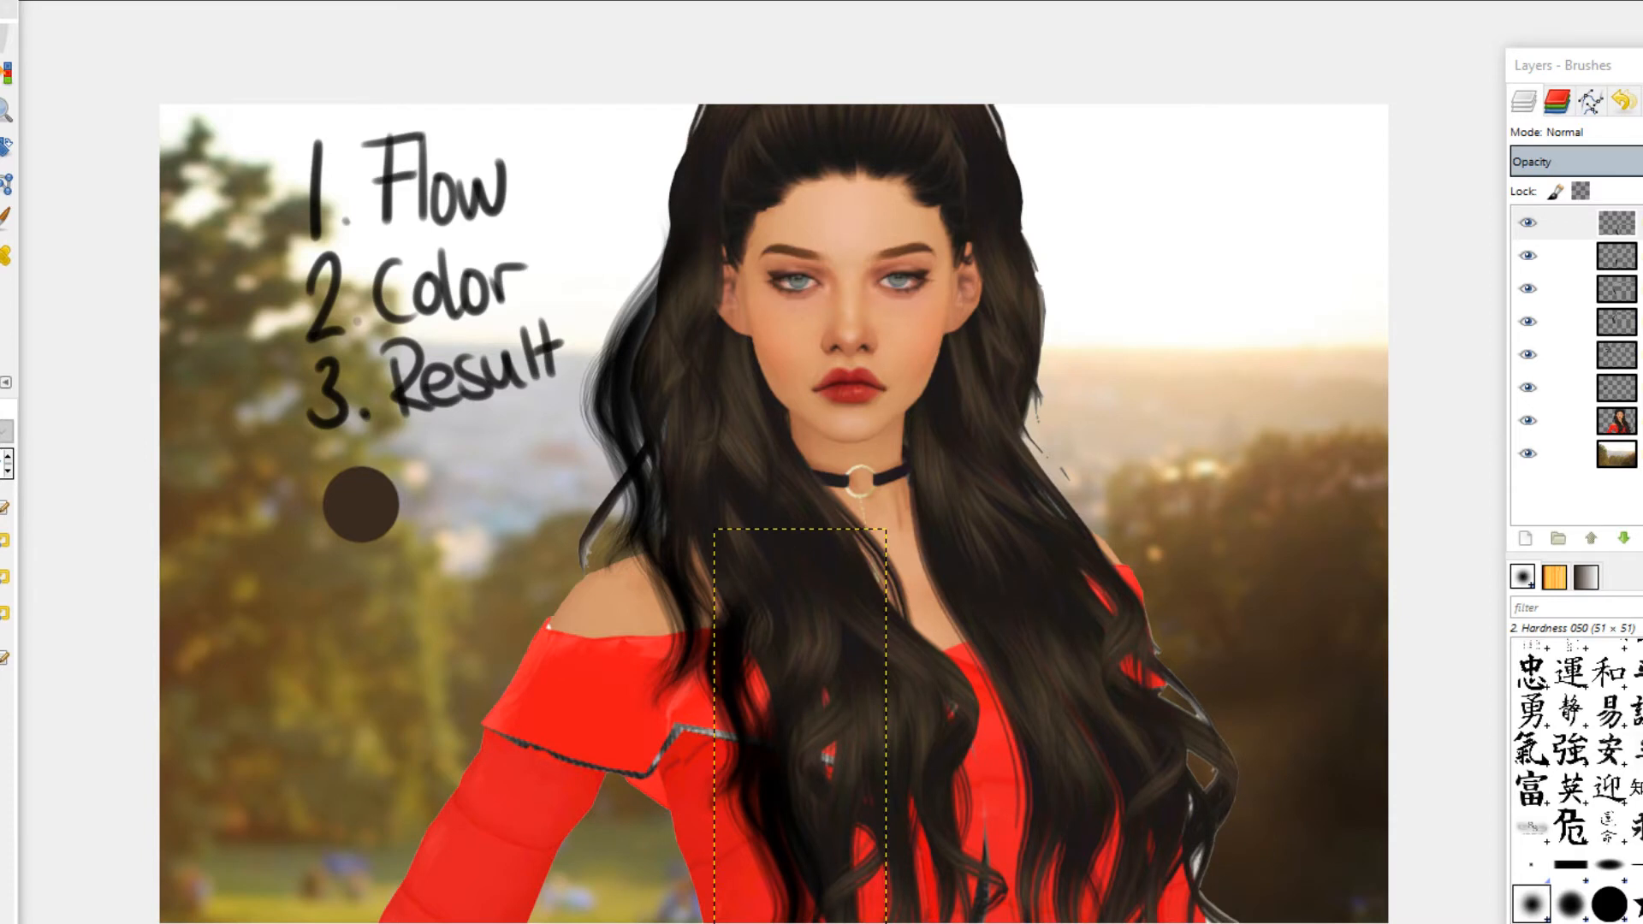
Step: Paste a fifth copy of the strand as a new layer, move it onto the background beside the figure and scale it down
{"action": "key", "text": "ctrl+v"}
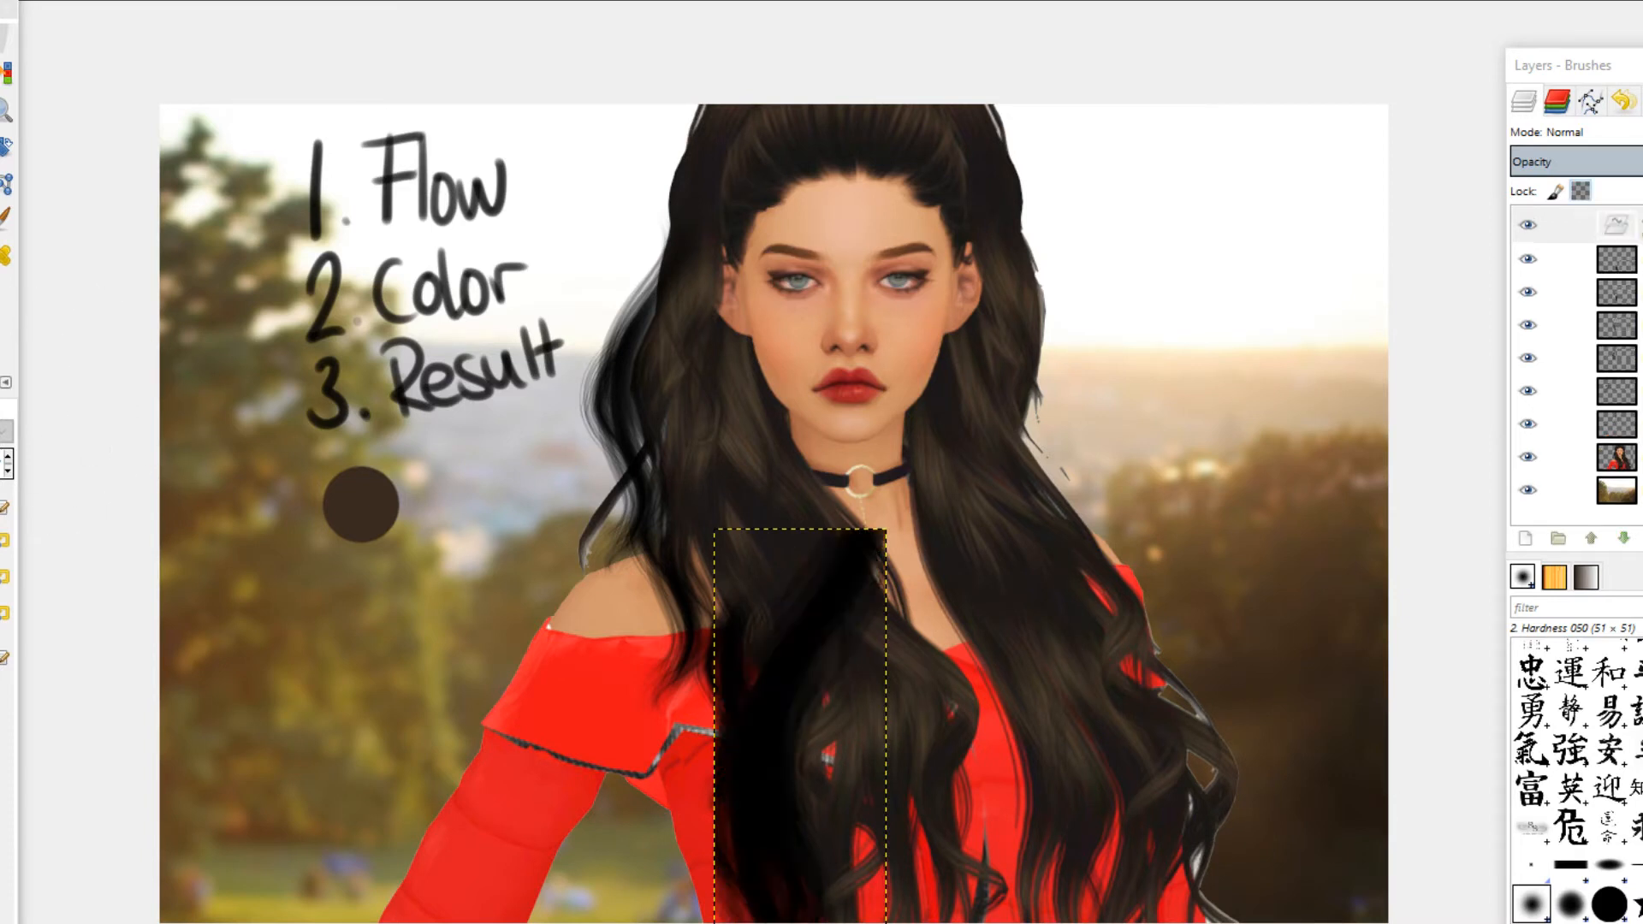
{"action": "left_click", "coordinate": [1528, 543]}
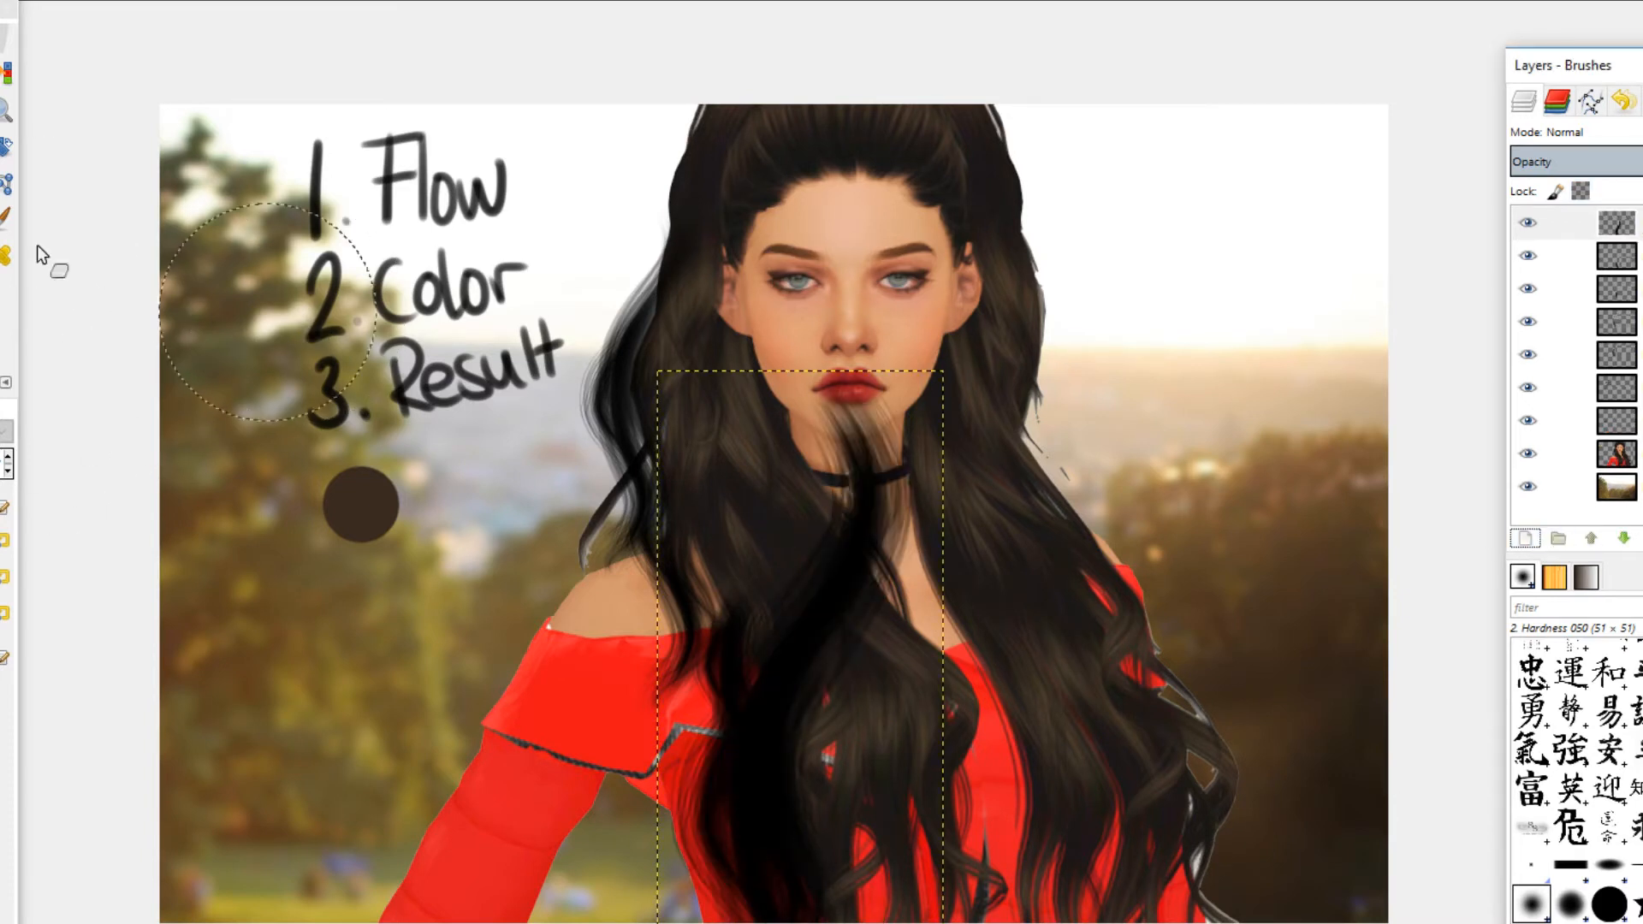
{"action": "left_click", "coordinate": [4, 255]}
{"action": "left_click", "coordinate": [820, 622]}
{"action": "key", "text": "ctrl+z"}
{"action": "left_click_drag", "start_coordinate": [877, 623], "coordinate": [503, 373]}
{"action": "left_click", "coordinate": [2, 184]}
{"action": "left_click", "coordinate": [339, 408]}
{"action": "left_click_drag", "start_coordinate": [450, 223], "coordinate": [388, 516]}
{"action": "left_click", "coordinate": [389, 497]}
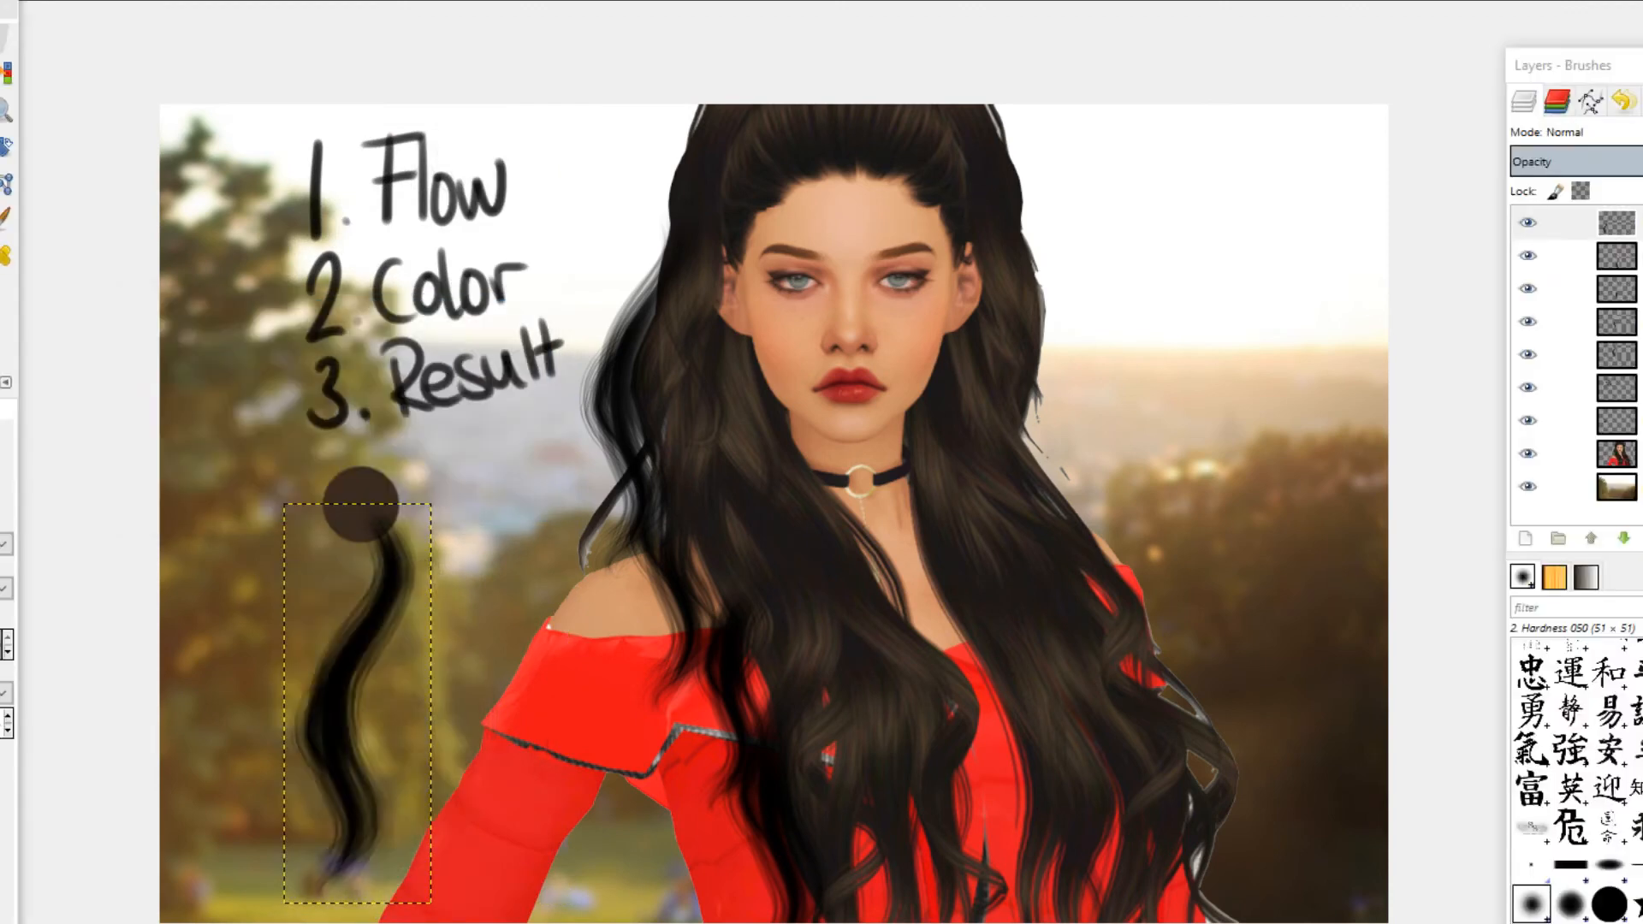
Step: Move the fifth strand over the hair below the choker, flip it horizontally and shift it down
{"action": "key", "text": "m"}
{"action": "left_click_drag", "start_coordinate": [325, 706], "coordinate": [899, 650]}
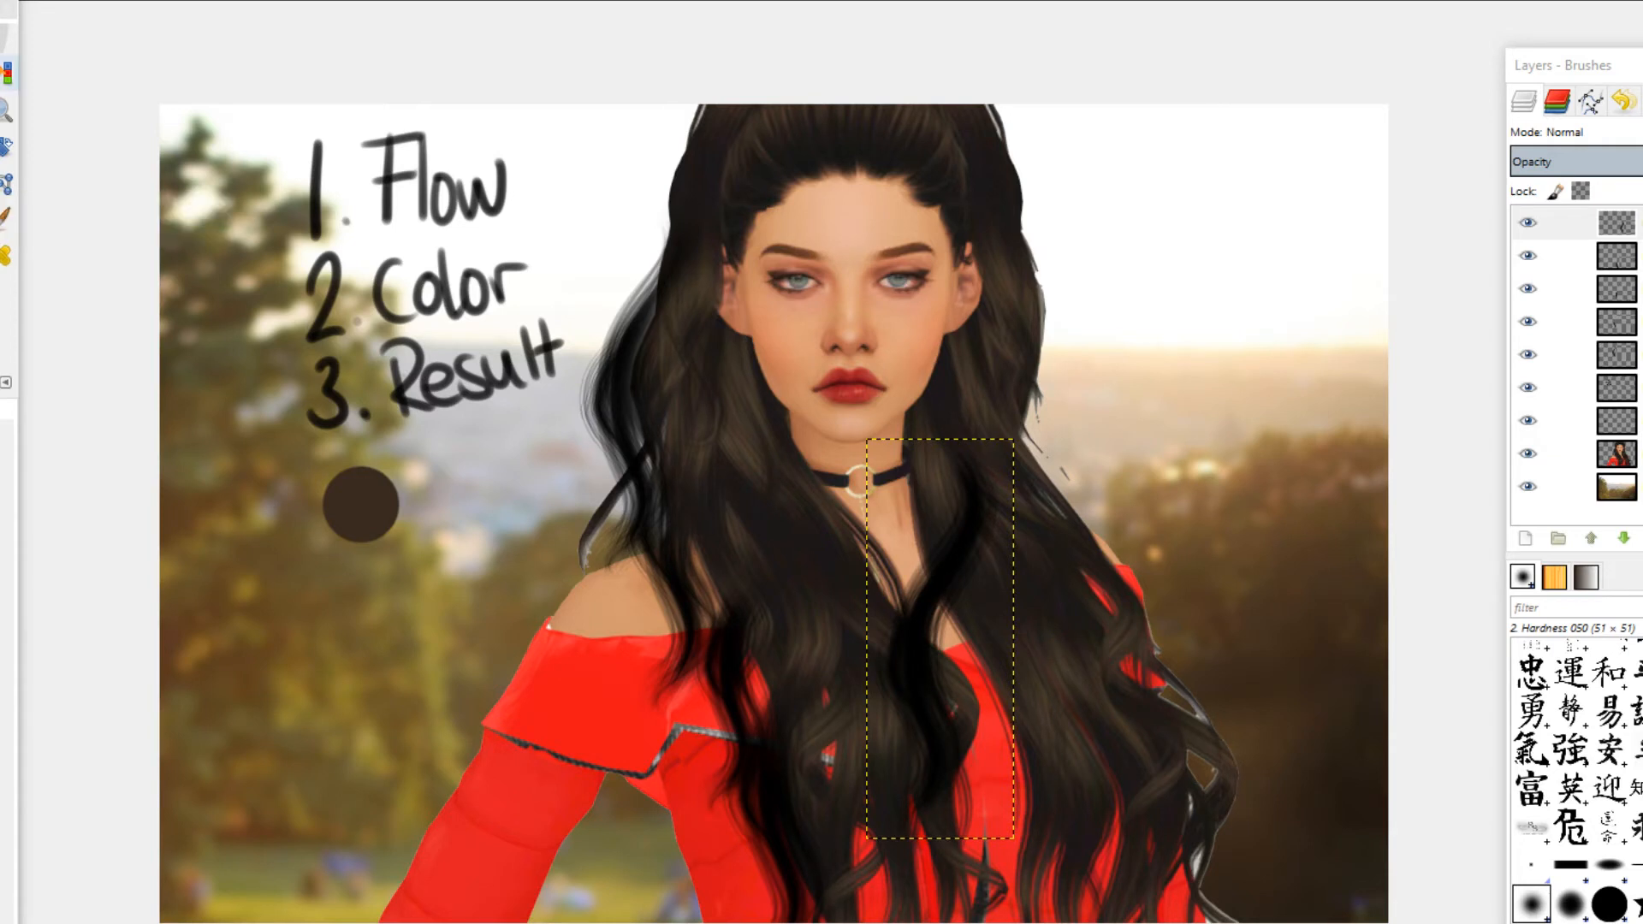
{"action": "left_click", "coordinate": [1, 2]}
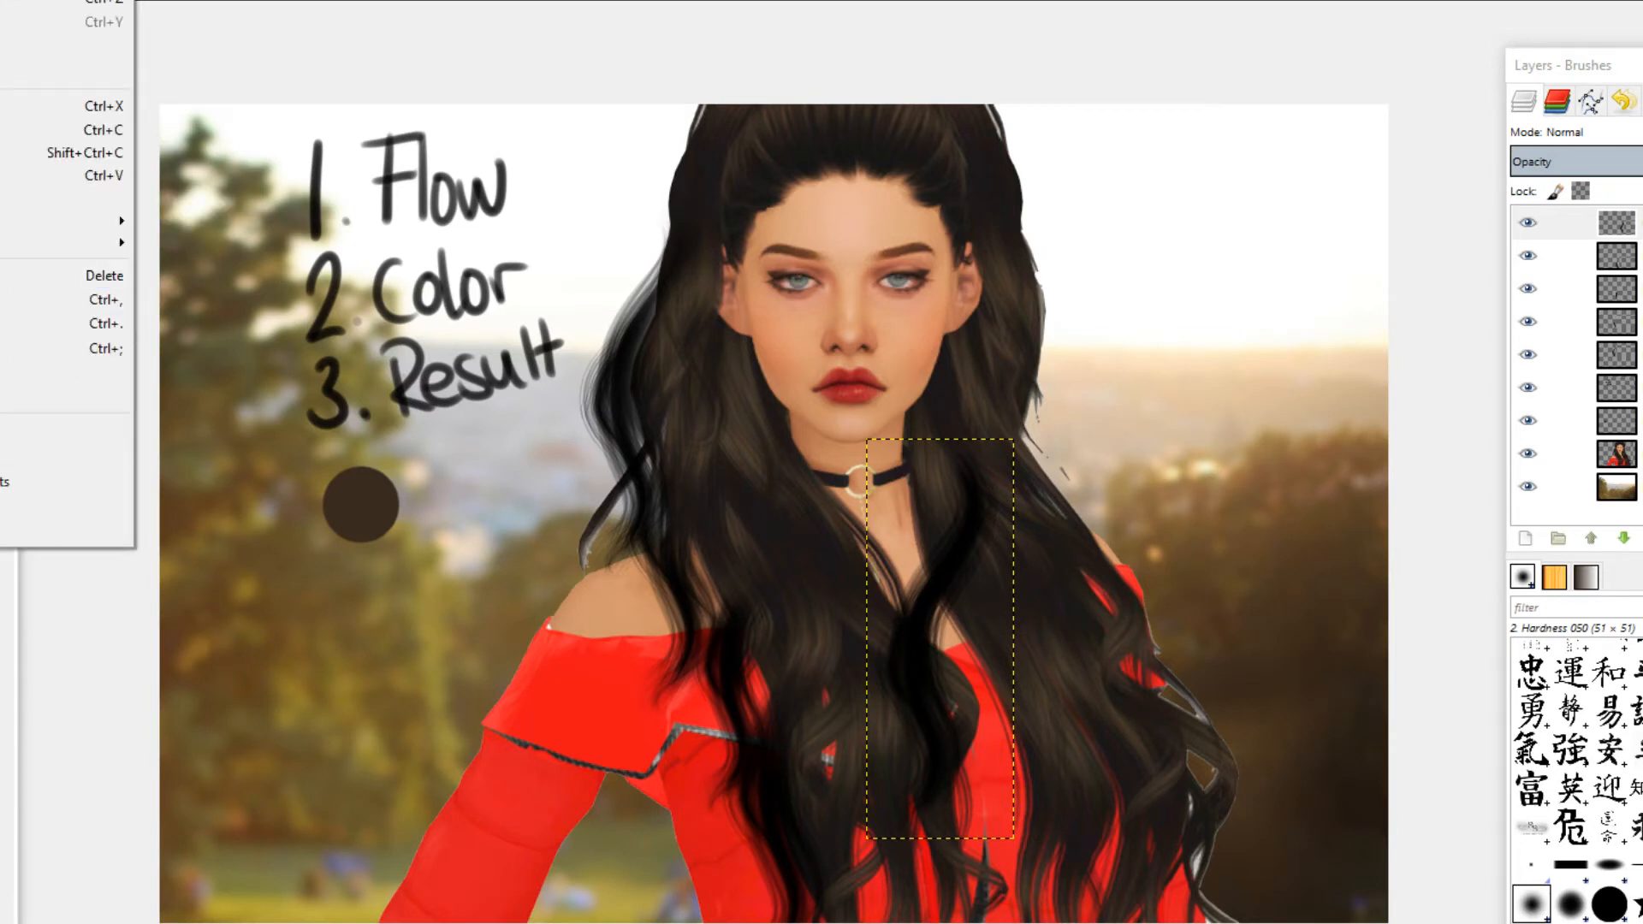
{"action": "left_click", "coordinate": [2, 355]}
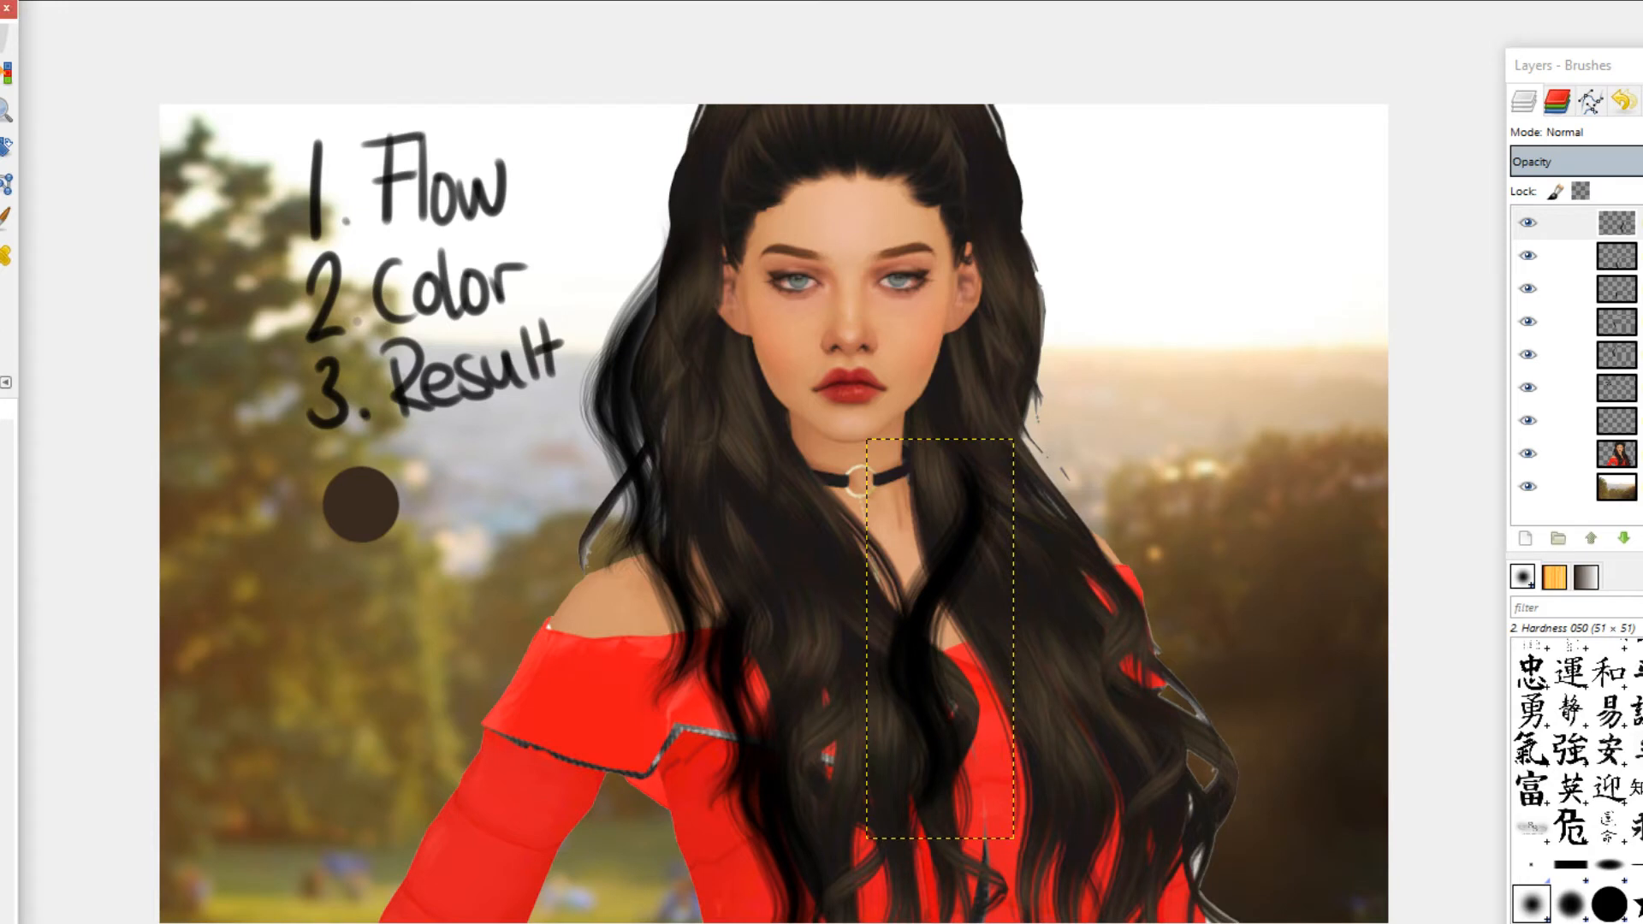
{"action": "left_click", "coordinate": [882, 665]}
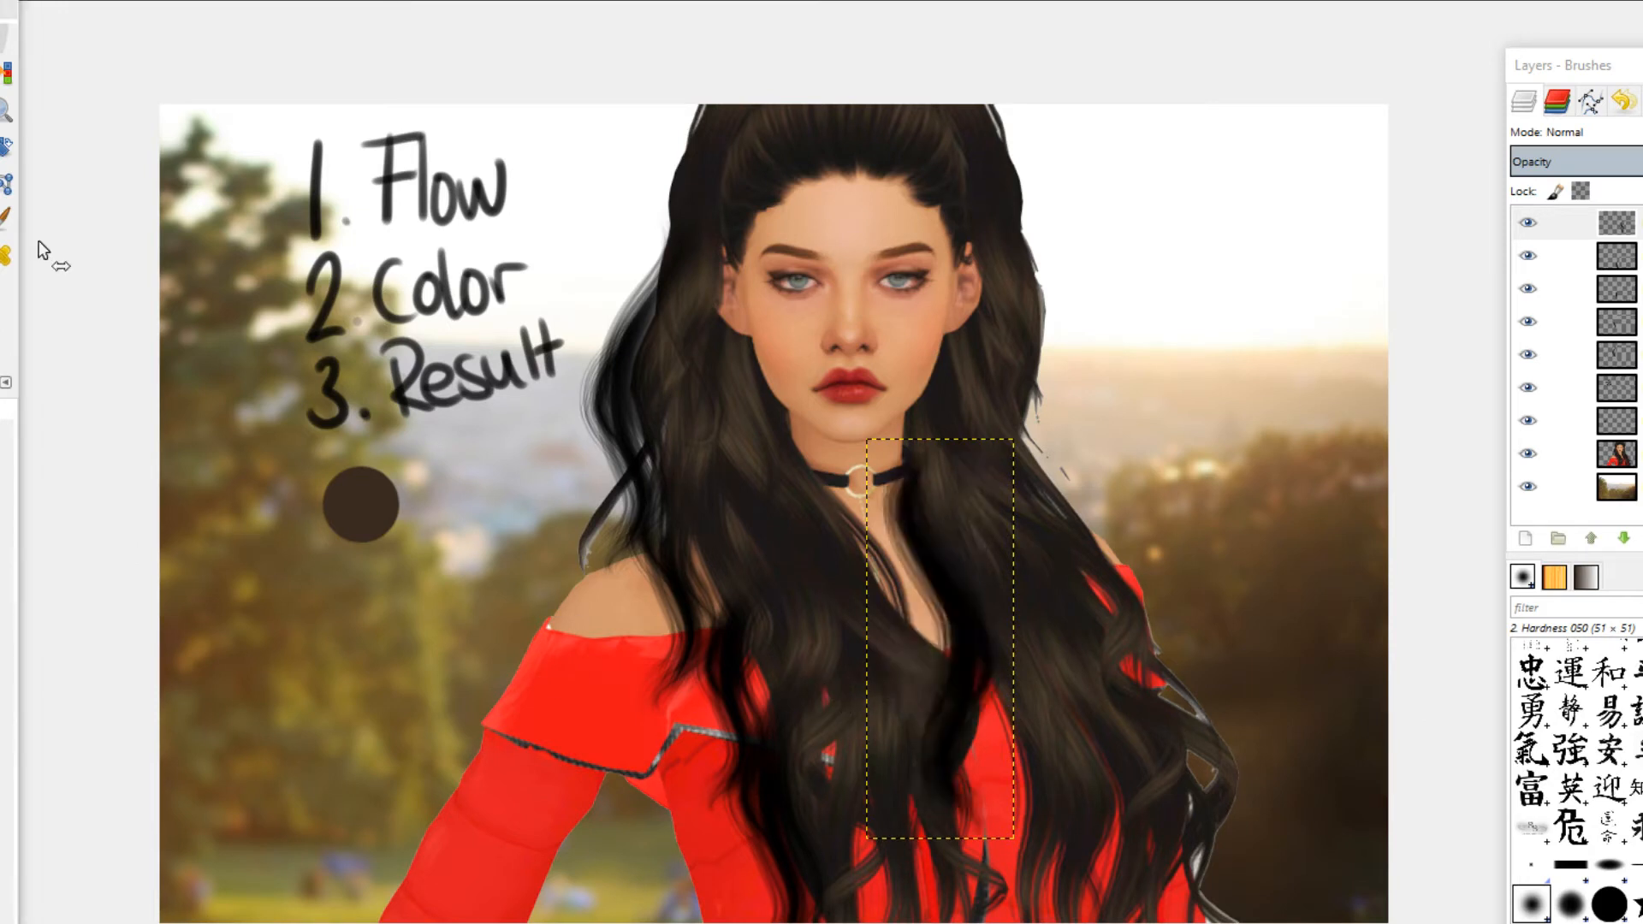
{"action": "left_click_drag", "start_coordinate": [938, 699], "coordinate": [937, 768]}
{"action": "left_click_drag", "start_coordinate": [958, 668], "coordinate": [966, 676]}
Step: Rotate the fifth strand by -18.03° to follow the hair's flow and erase its upper end to blend it in
{"action": "left_click", "coordinate": [4, 147]}
{"action": "left_click_drag", "start_coordinate": [1009, 702], "coordinate": [991, 692]}
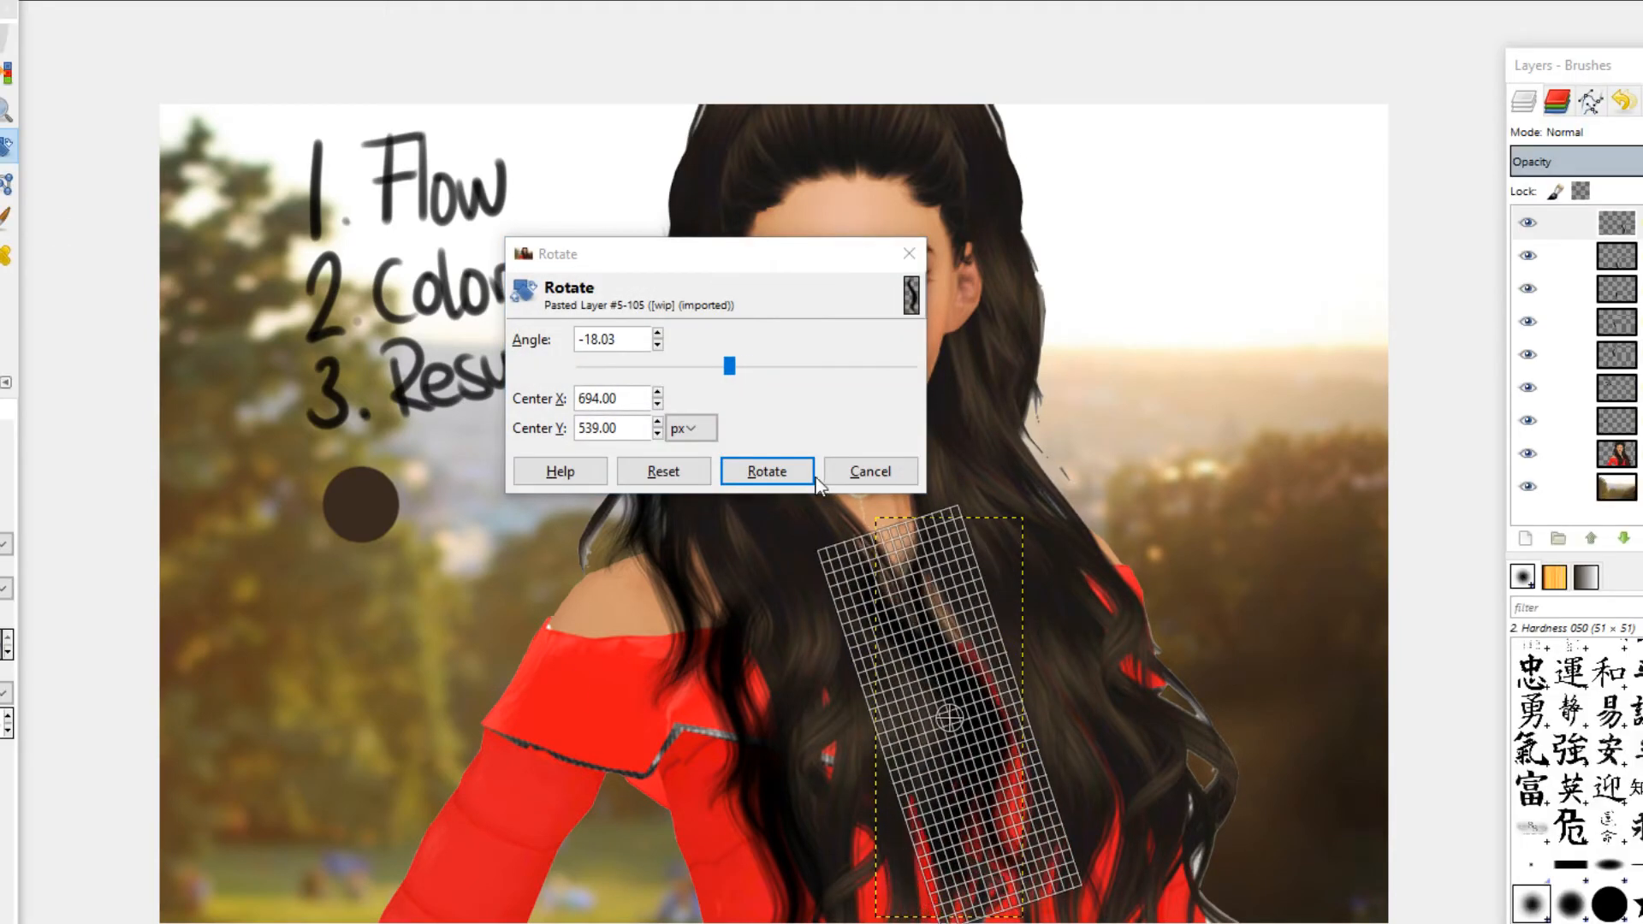
{"action": "left_click", "coordinate": [753, 472]}
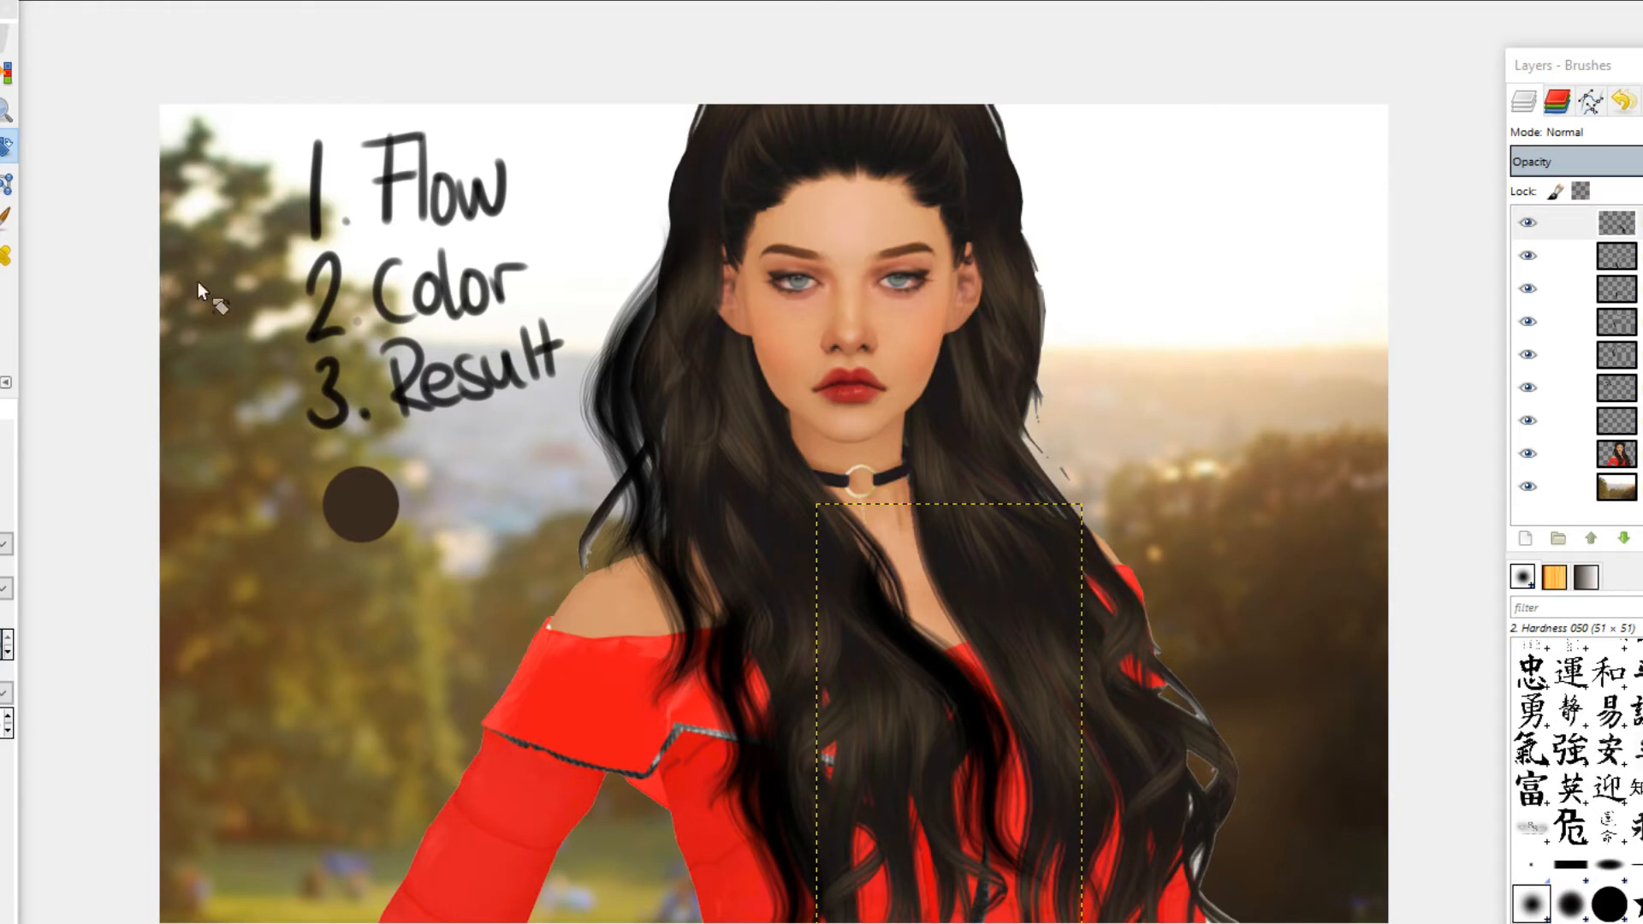
{"action": "key", "text": "shift+e"}
{"action": "mouse_move", "coordinate": [857, 520]}
{"action": "left_mouse_down"}
{"action": "mouse_move", "coordinate": [899, 589]}
{"action": "mouse_move", "coordinate": [870, 577]}
{"action": "mouse_move", "coordinate": [924, 608]}
{"action": "left_mouse_up"}
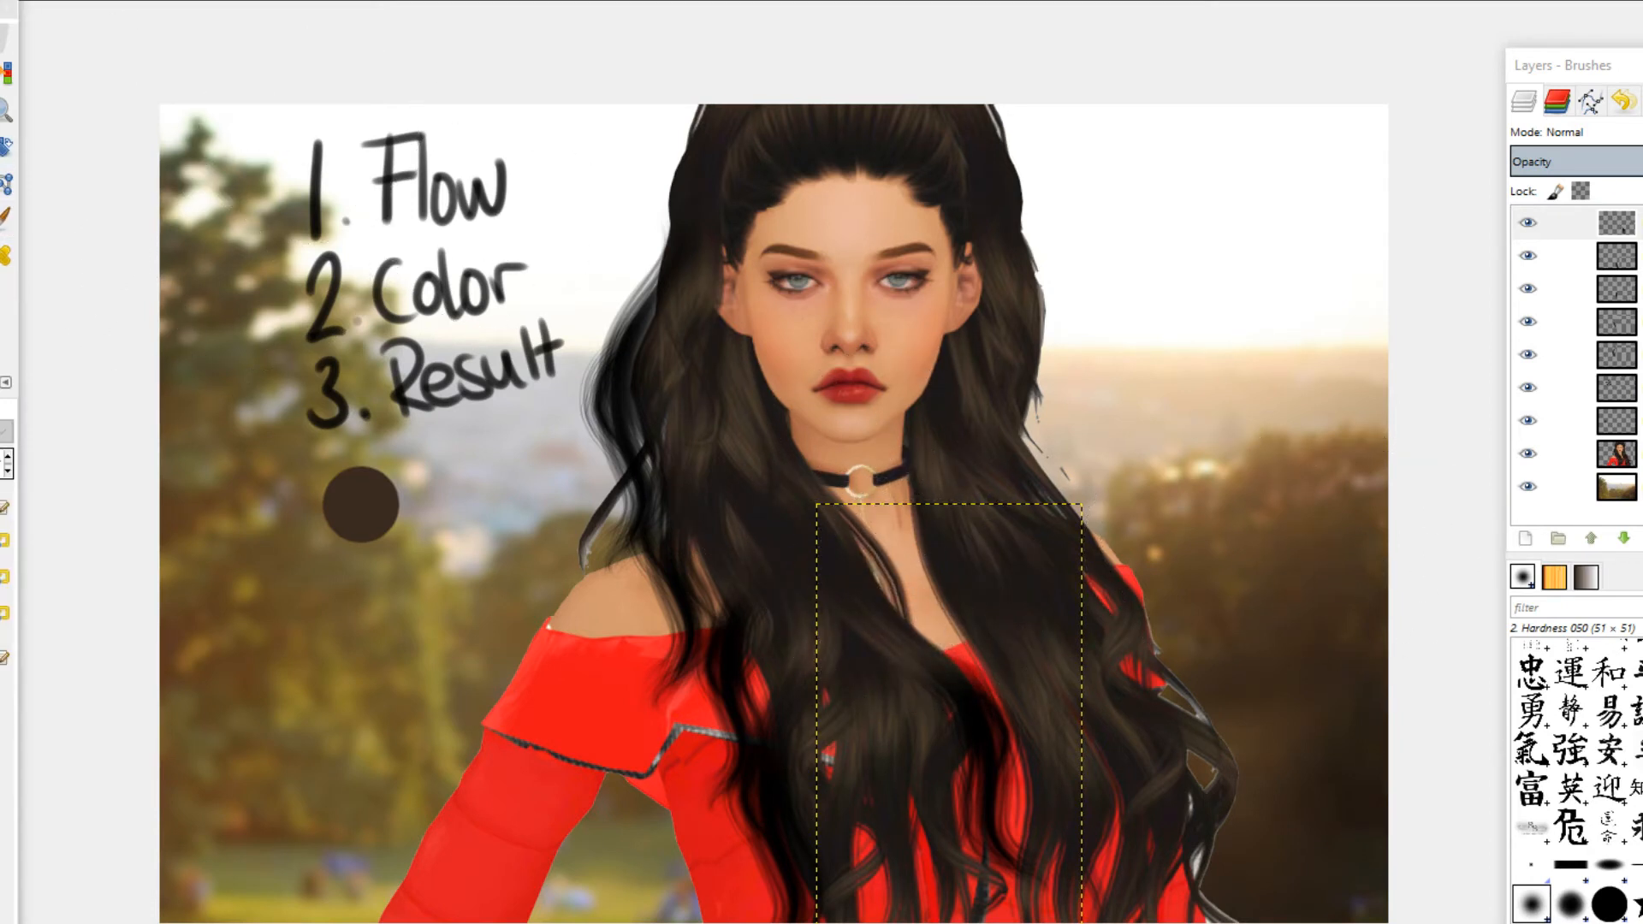
{"action": "key", "text": "ctrl+v"}
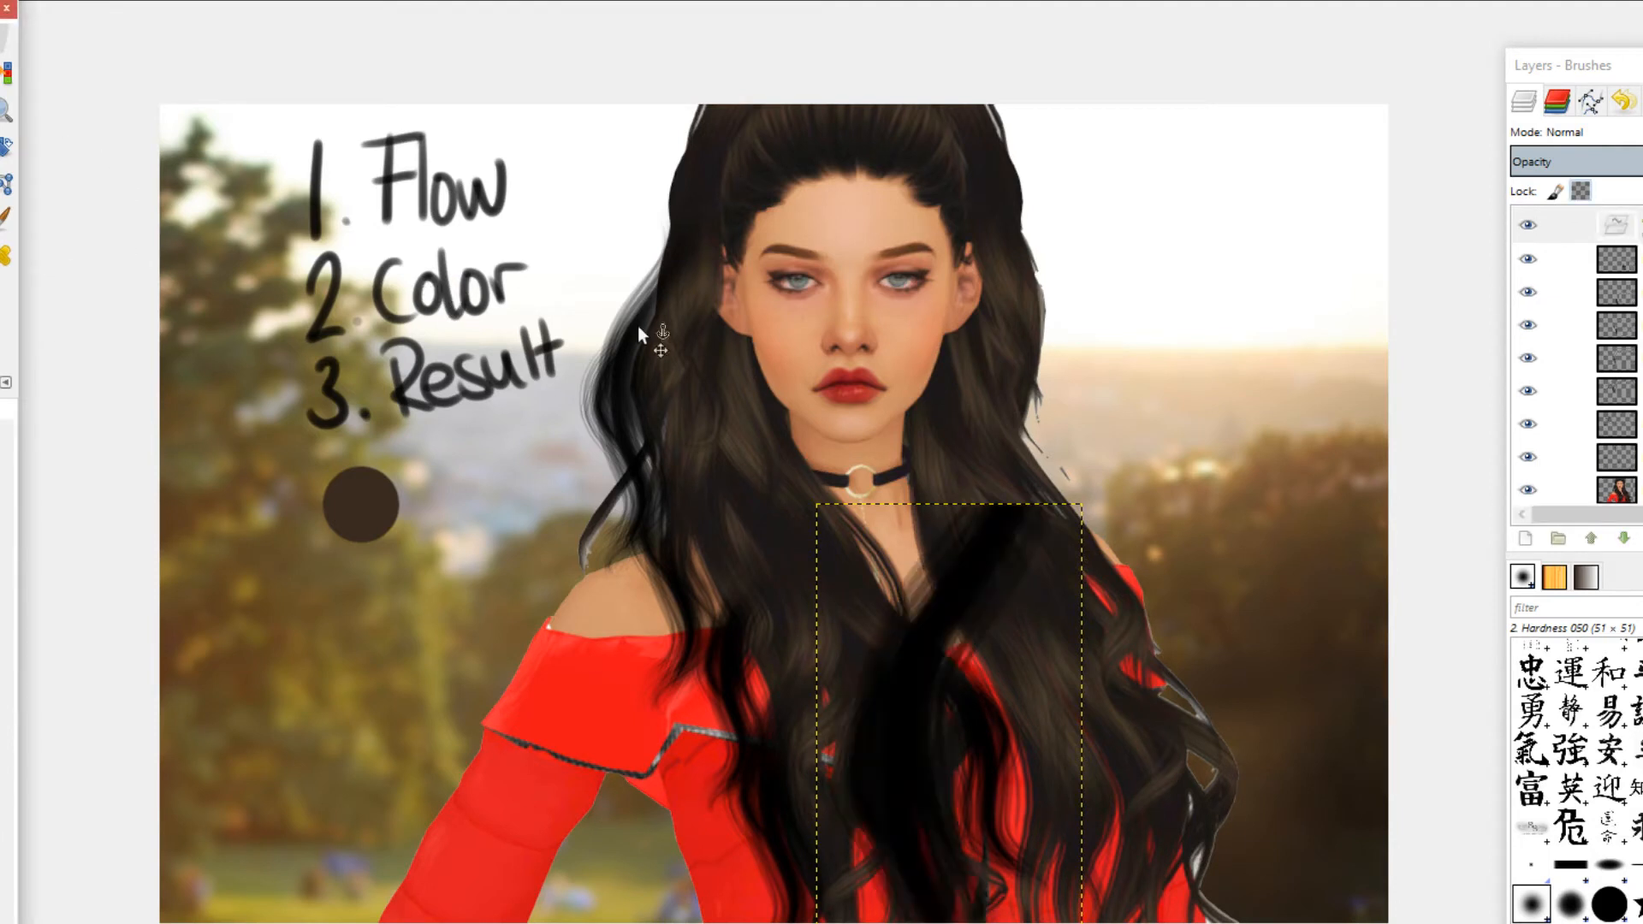
{"action": "left_click", "coordinate": [768, 504]}
{"action": "left_click", "coordinate": [941, 532]}
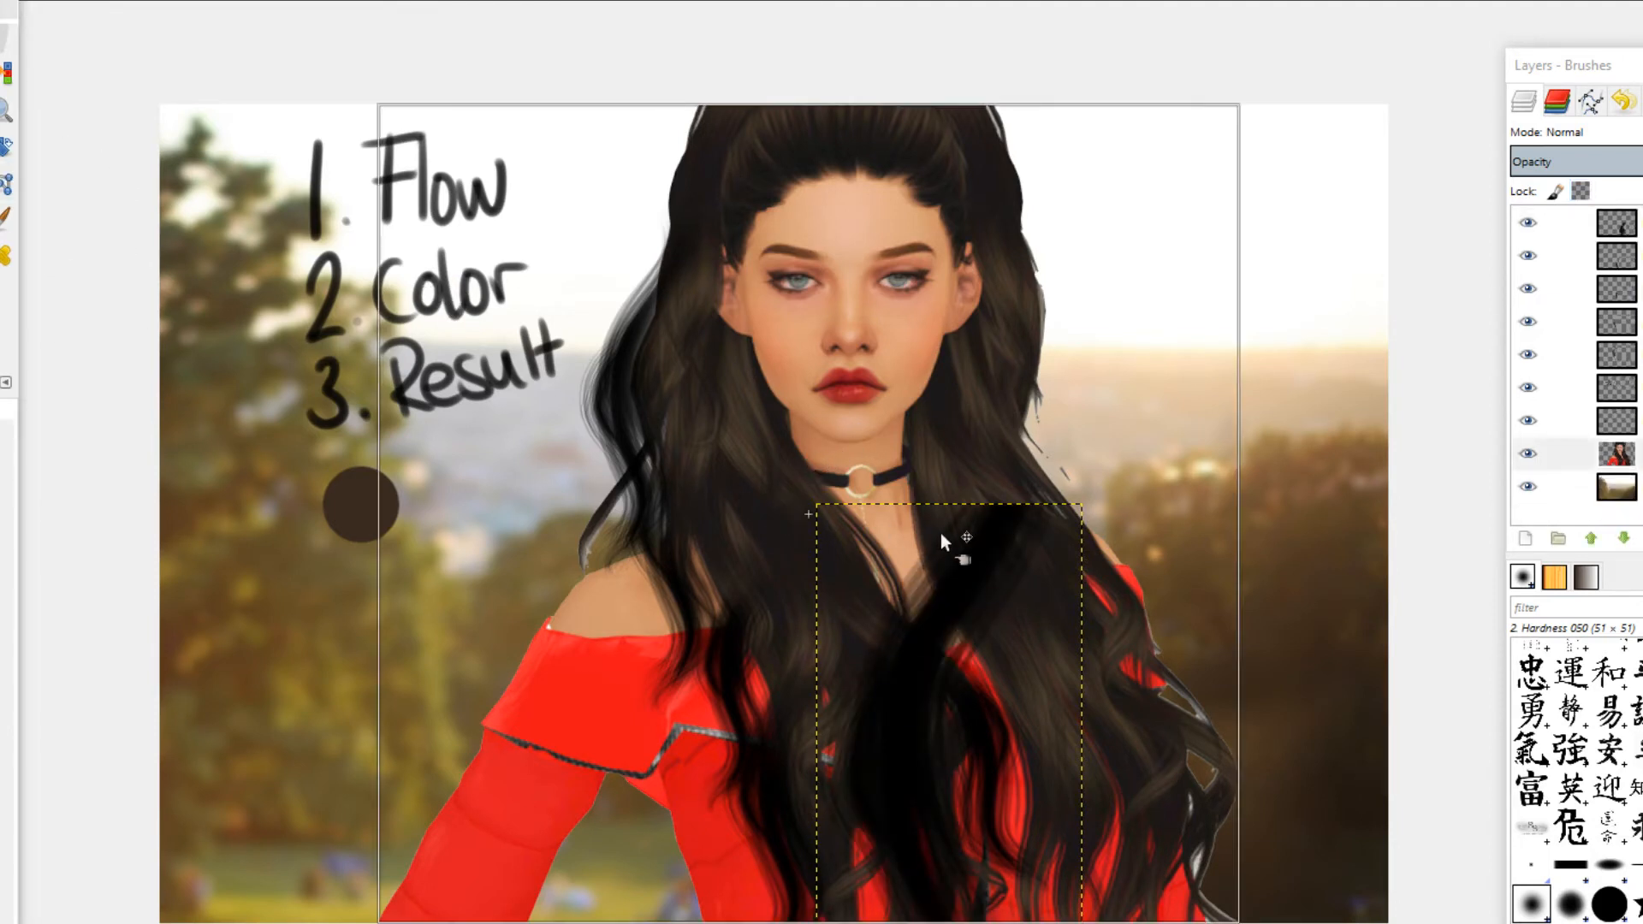
{"action": "key", "text": "shift+t"}
{"action": "left_click", "coordinate": [984, 582]}
{"action": "left_click_drag", "start_coordinate": [984, 582], "coordinate": [975, 693]}
{"action": "left_click", "coordinate": [480, 497]}
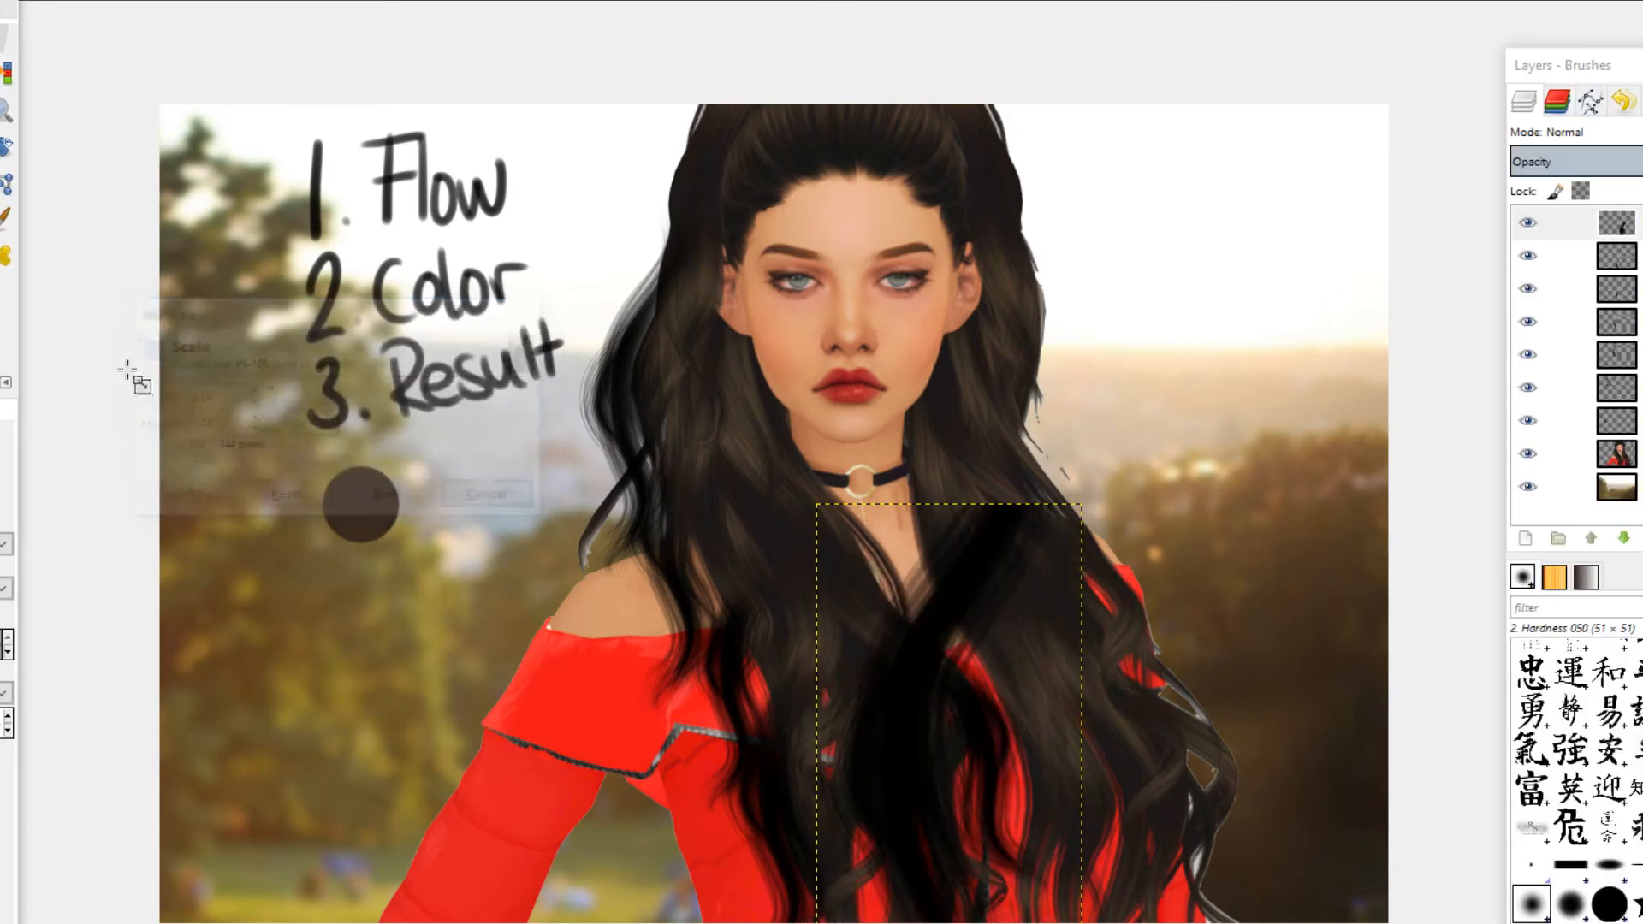
{"action": "left_click_drag", "start_coordinate": [887, 696], "coordinate": [387, 473]}
{"action": "key", "text": "ctrl+z"}
{"action": "key", "text": "ctrl+z"}
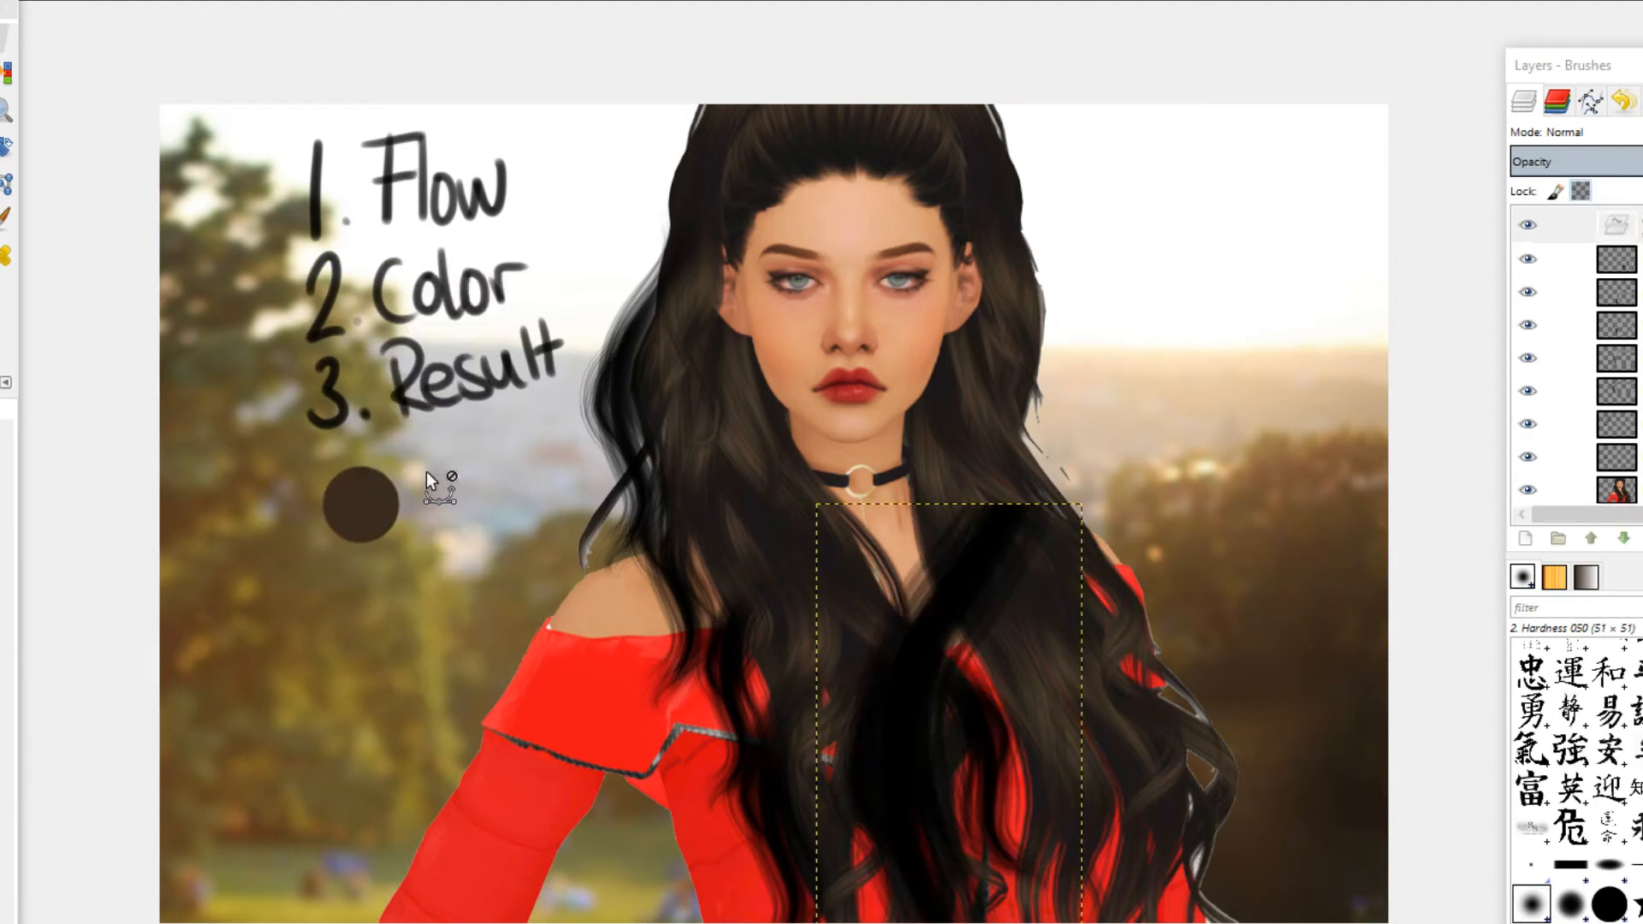
Step: Paste a sixth copy of the strand as a new layer, move it onto the background beside the figure and scale it down
{"action": "key", "text": "ctrl+v"}
{"action": "left_click", "coordinate": [1525, 539]}
{"action": "left_click_drag", "start_coordinate": [1054, 625], "coordinate": [446, 440]}
{"action": "left_click", "coordinate": [2, 184]}
{"action": "left_click", "coordinate": [371, 307]}
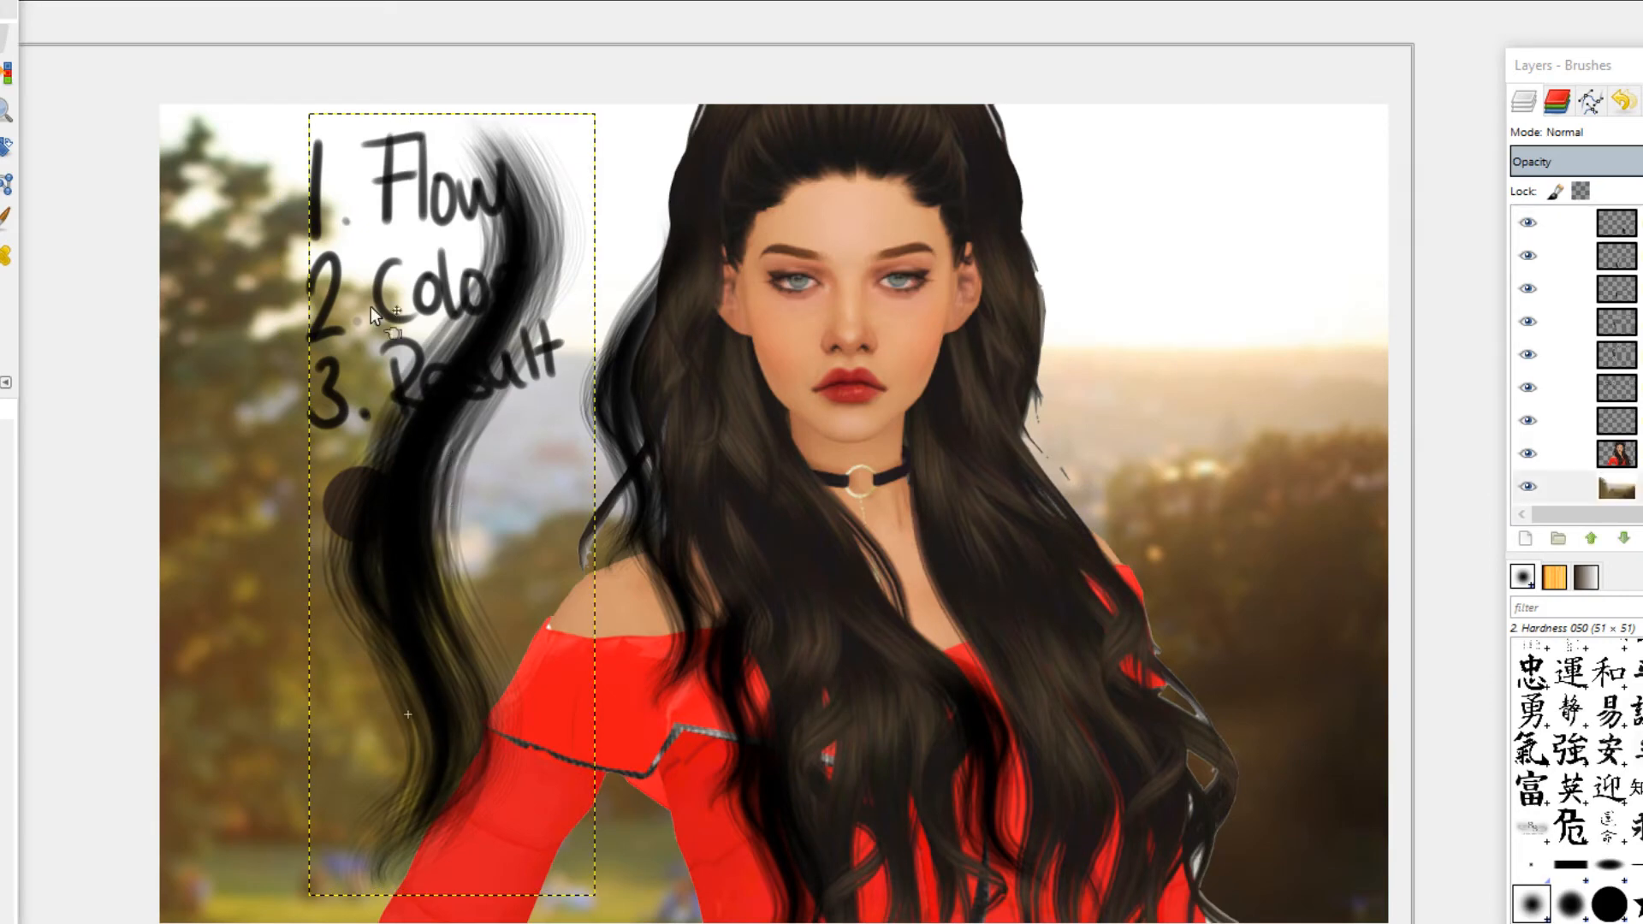
{"action": "left_click", "coordinate": [1, 184]}
{"action": "left_click", "coordinate": [481, 245]}
{"action": "left_click_drag", "start_coordinate": [481, 244], "coordinate": [482, 427]}
{"action": "left_click", "coordinate": [388, 496]}
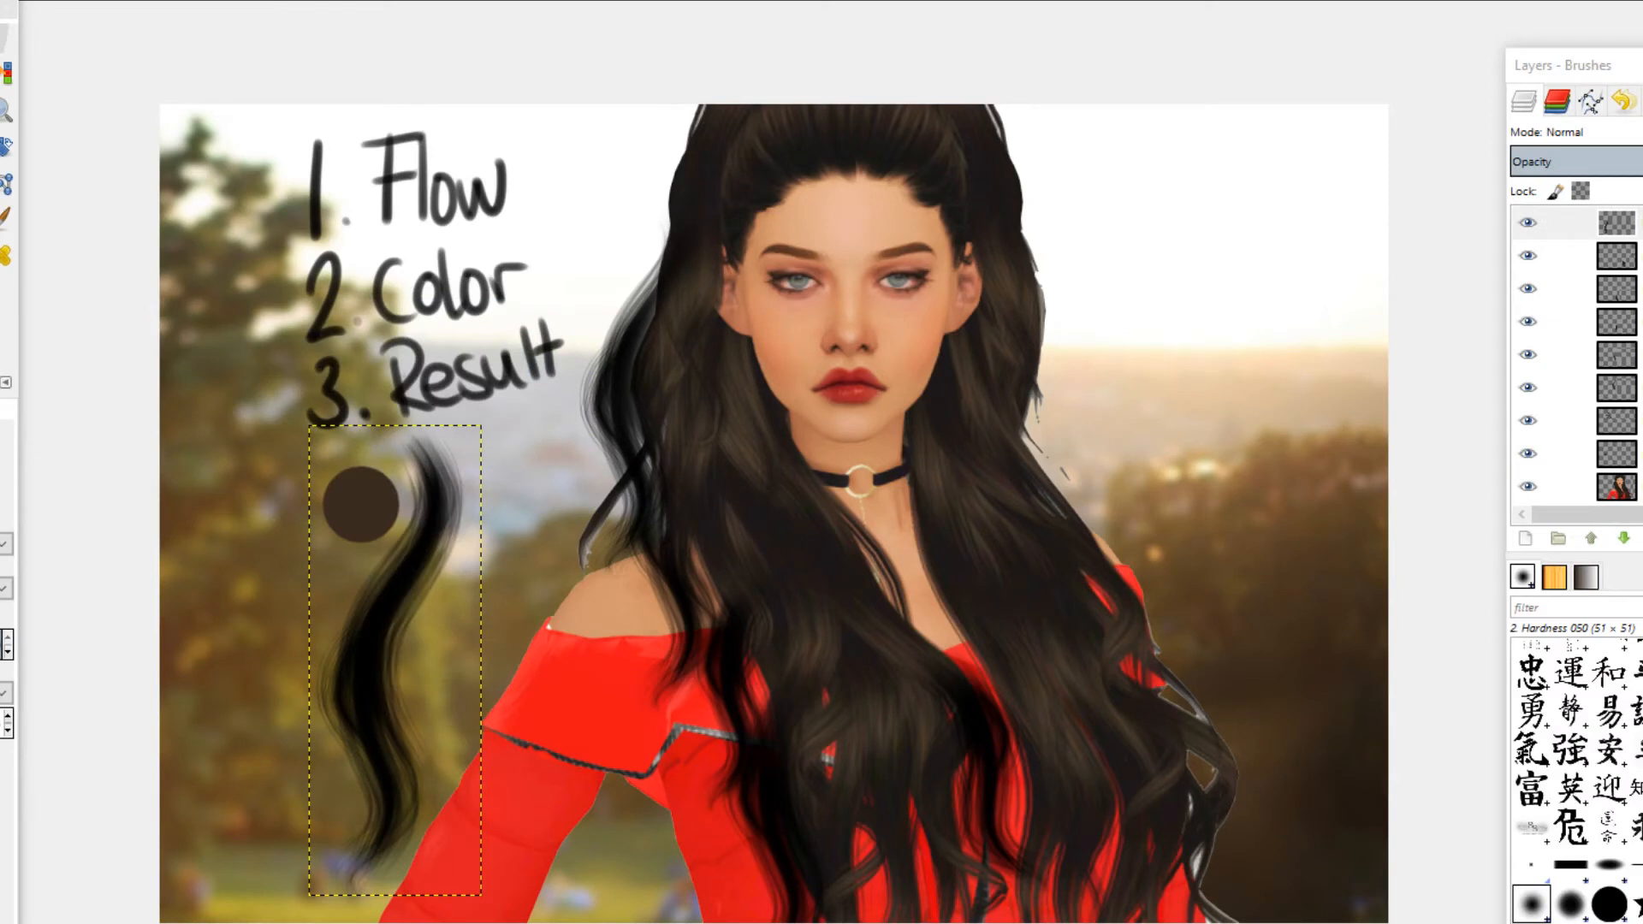
Step: Move the sixth strand over the hair at the centre of the chest, erase its upper part to blend it, and fine-tune its position
{"action": "mouse_move", "coordinate": [360, 641]}
{"action": "left_mouse_down"}
{"action": "mouse_move", "coordinate": [870, 560]}
{"action": "mouse_move", "coordinate": [1010, 557]}
{"action": "mouse_move", "coordinate": [926, 486]}
{"action": "mouse_move", "coordinate": [934, 737]}
{"action": "mouse_move", "coordinate": [847, 761]}
{"action": "left_mouse_up"}
{"action": "left_click", "coordinate": [2, 255]}
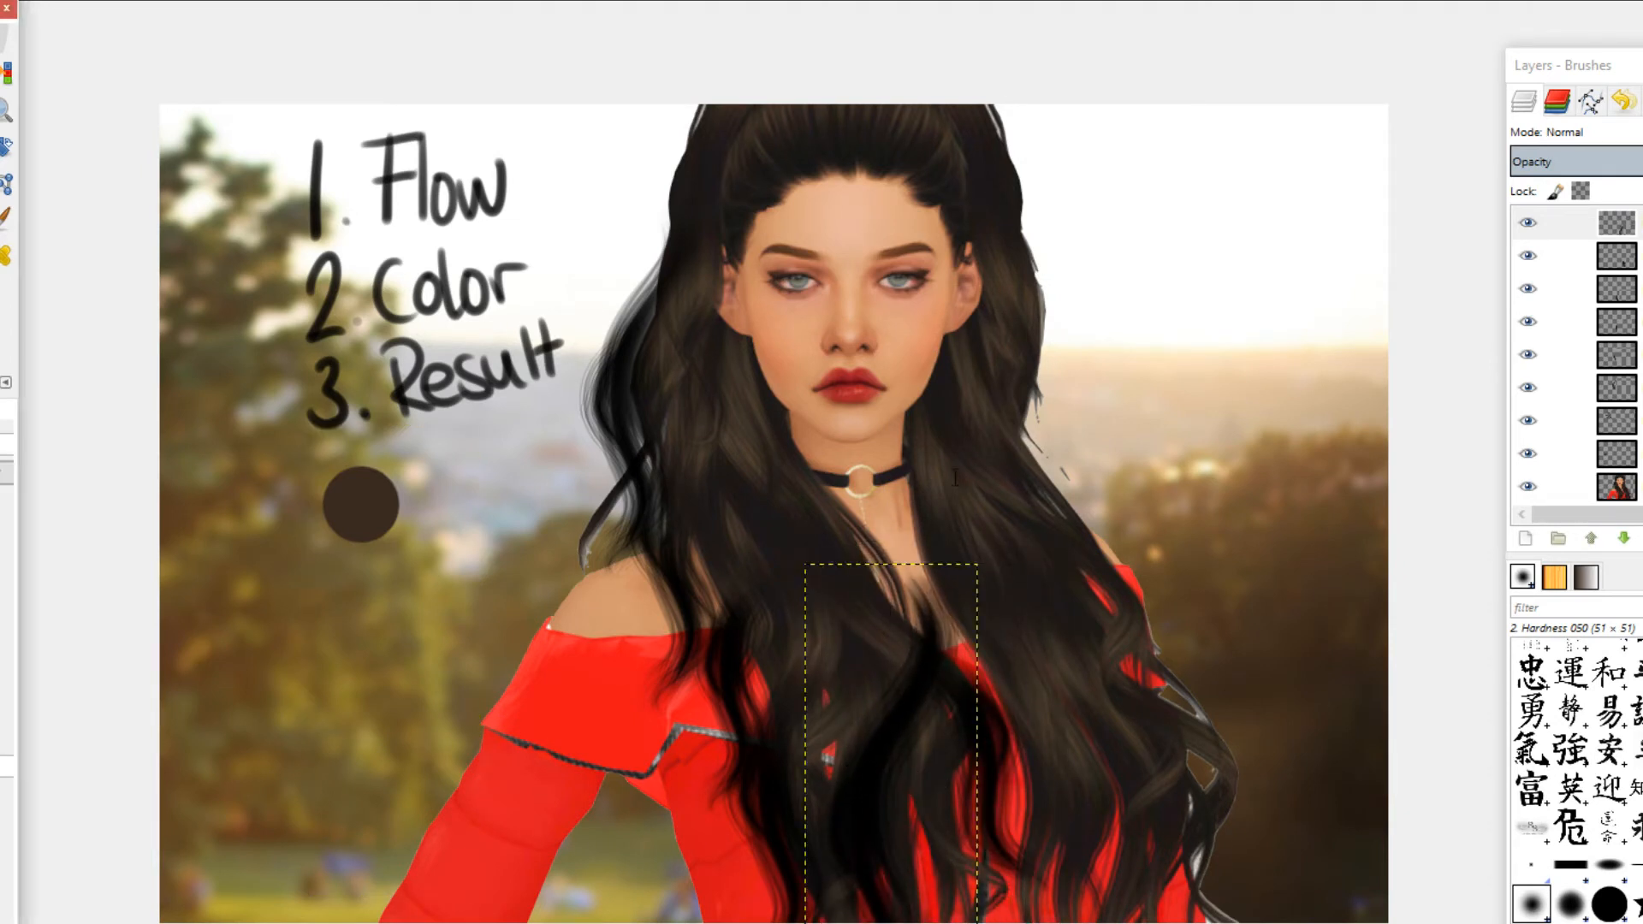
{"action": "key", "text": "shift+e"}
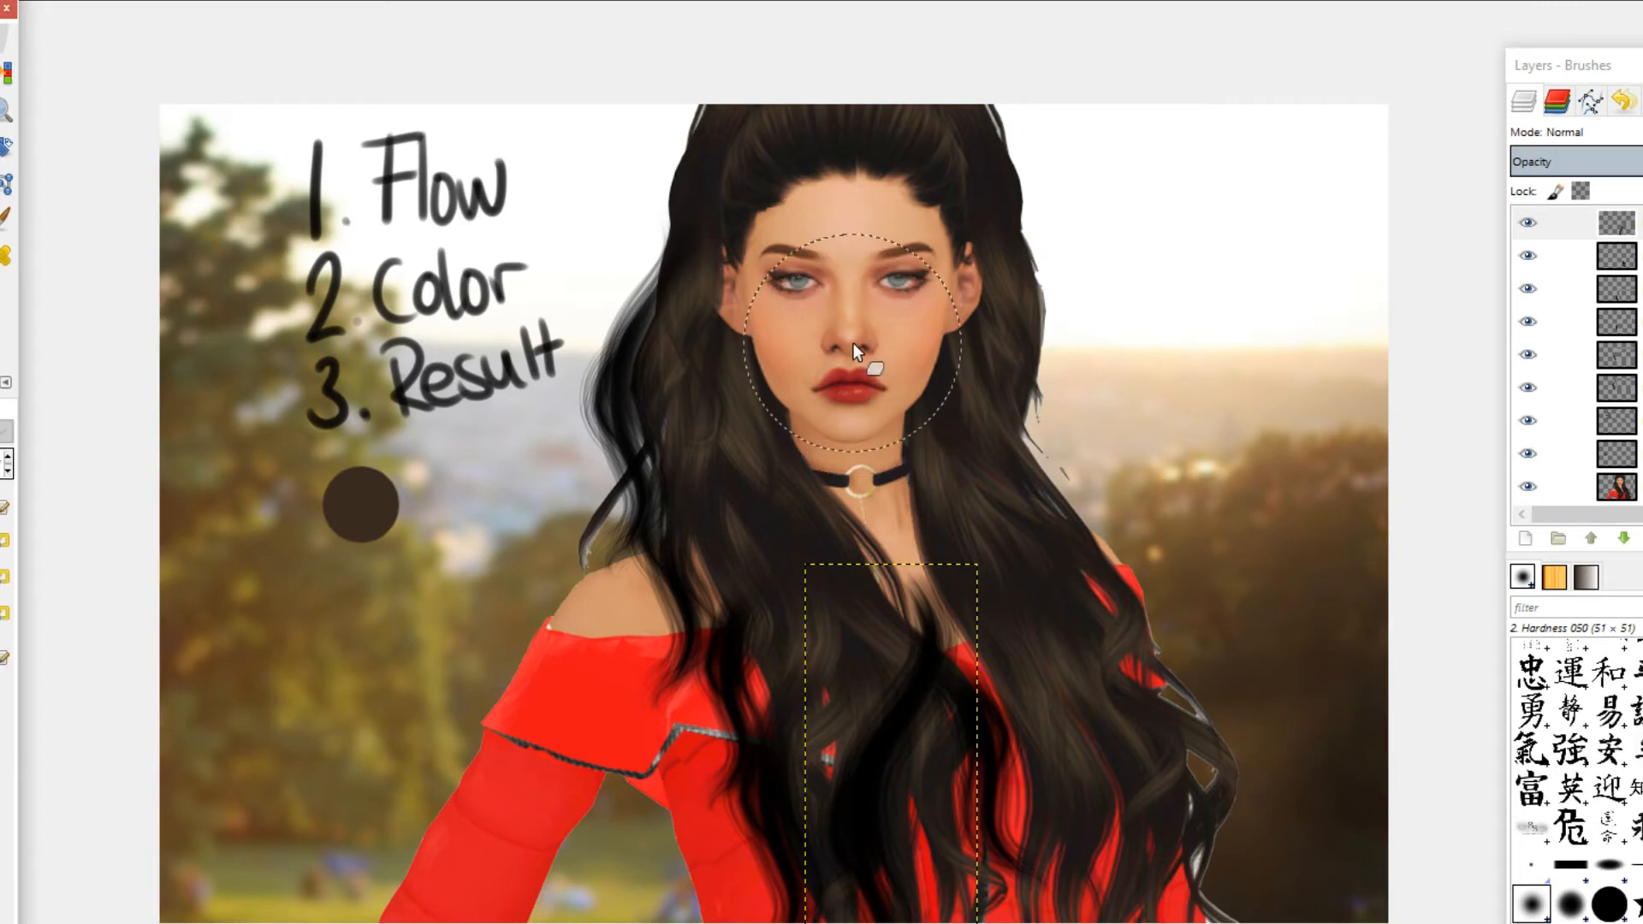
{"action": "mouse_move", "coordinate": [906, 584]}
{"action": "left_mouse_down"}
{"action": "mouse_move", "coordinate": [926, 610]}
{"action": "mouse_move", "coordinate": [850, 683]}
{"action": "mouse_move", "coordinate": [876, 886]}
{"action": "left_mouse_up"}
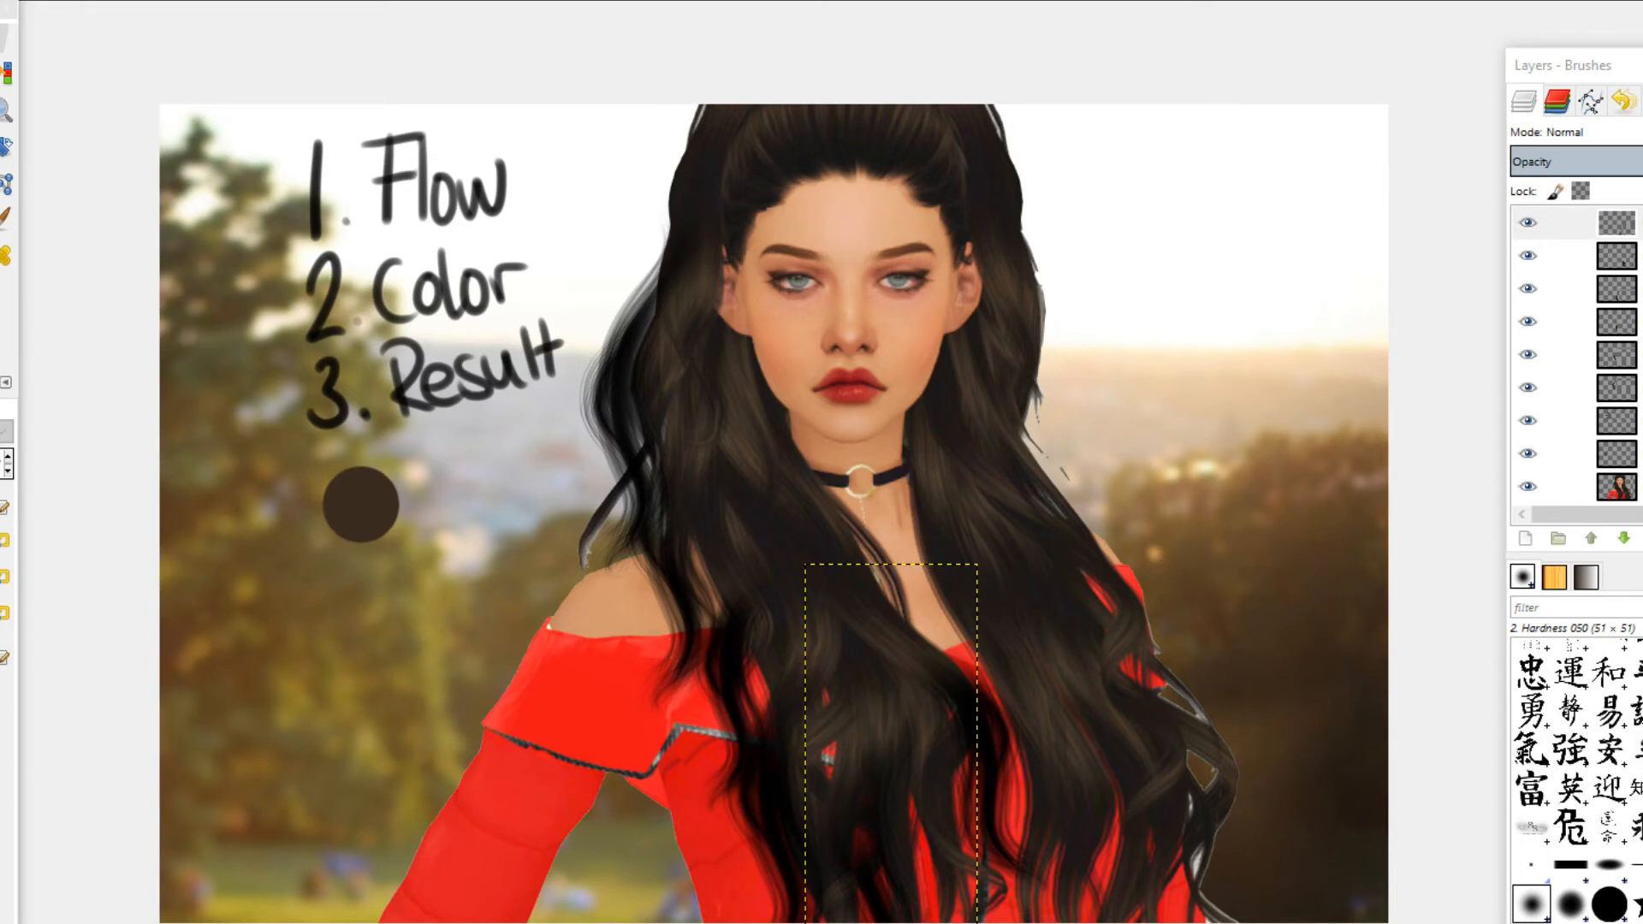
{"action": "key", "text": "m"}
{"action": "left_click_drag", "start_coordinate": [858, 834], "coordinate": [892, 797]}
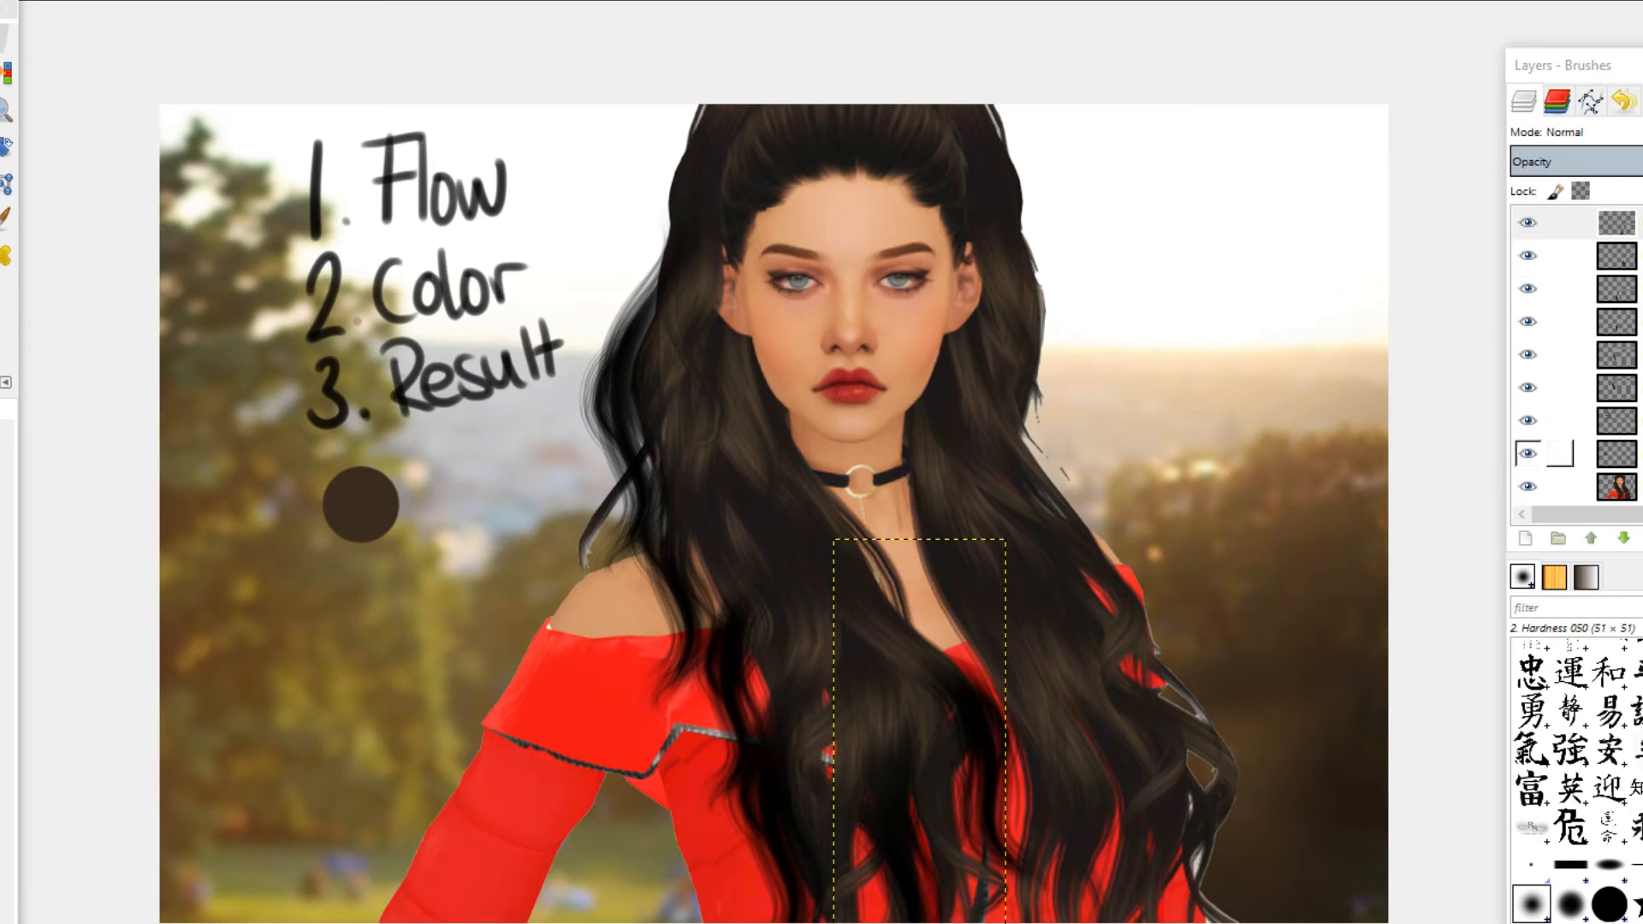
Step: Paste a seventh copy of the strand as a new layer and move it beside the hair on the opposite side of the face
{"action": "left_click", "coordinate": [1616, 454]}
{"action": "left_click", "coordinate": [1617, 487]}
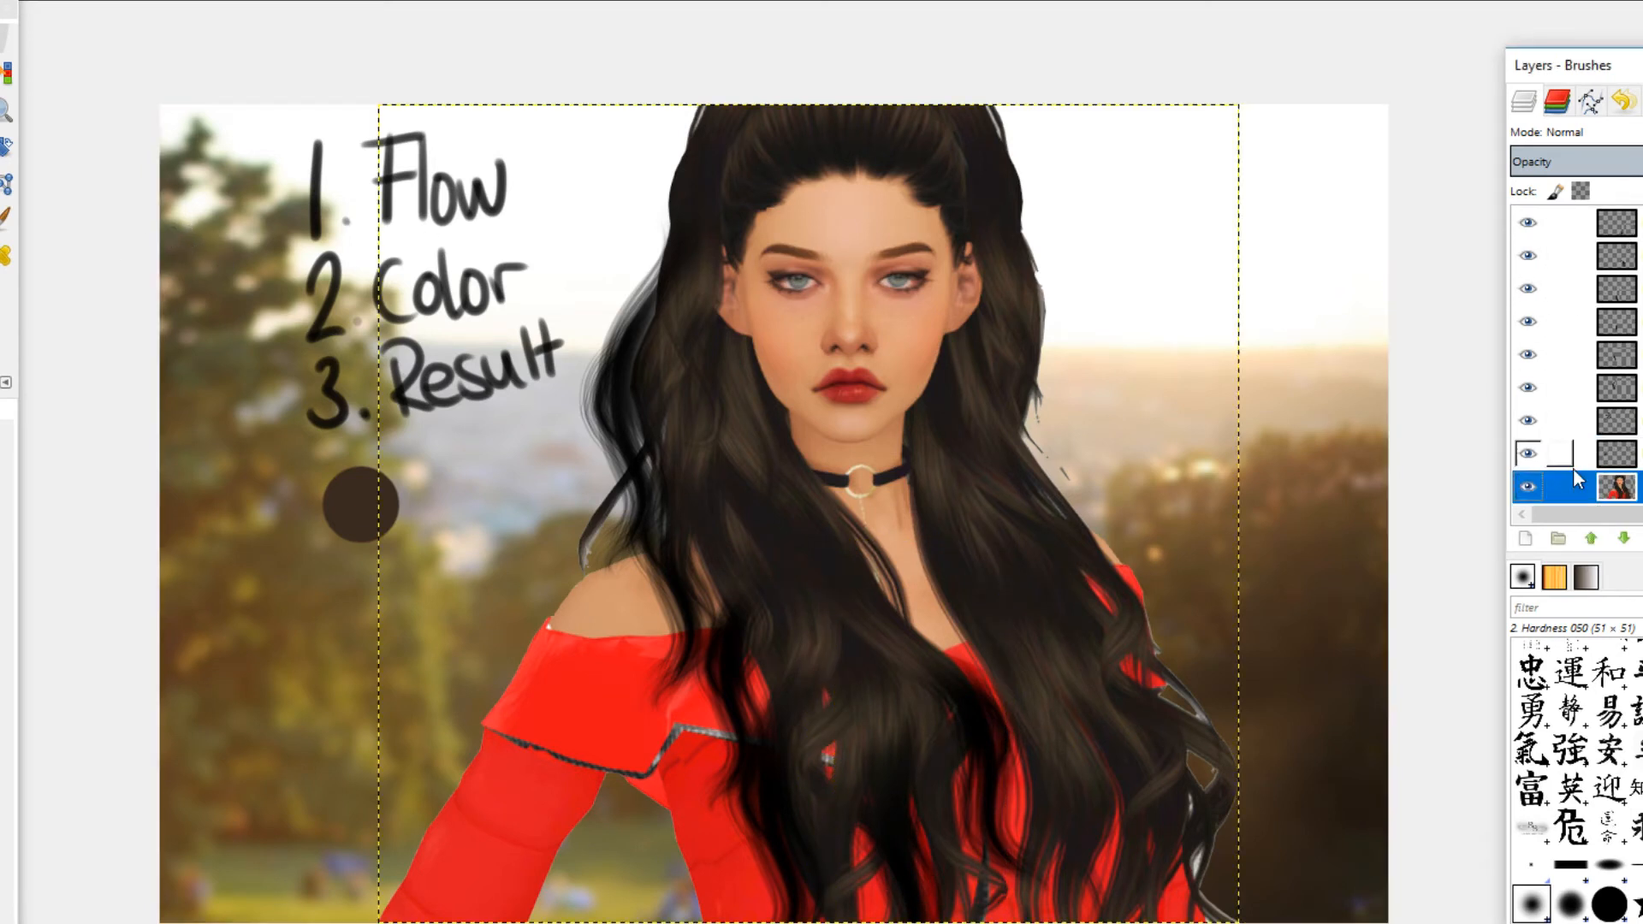
{"action": "key", "text": "ctrl+v"}
{"action": "left_click", "coordinate": [1525, 537]}
{"action": "left_click_drag", "start_coordinate": [743, 462], "coordinate": [1097, 345]}
{"action": "key", "text": "shift+t"}
{"action": "left_click", "coordinate": [1088, 303]}
{"action": "left_click_drag", "start_coordinate": [1151, 261], "coordinate": [1066, 462]}
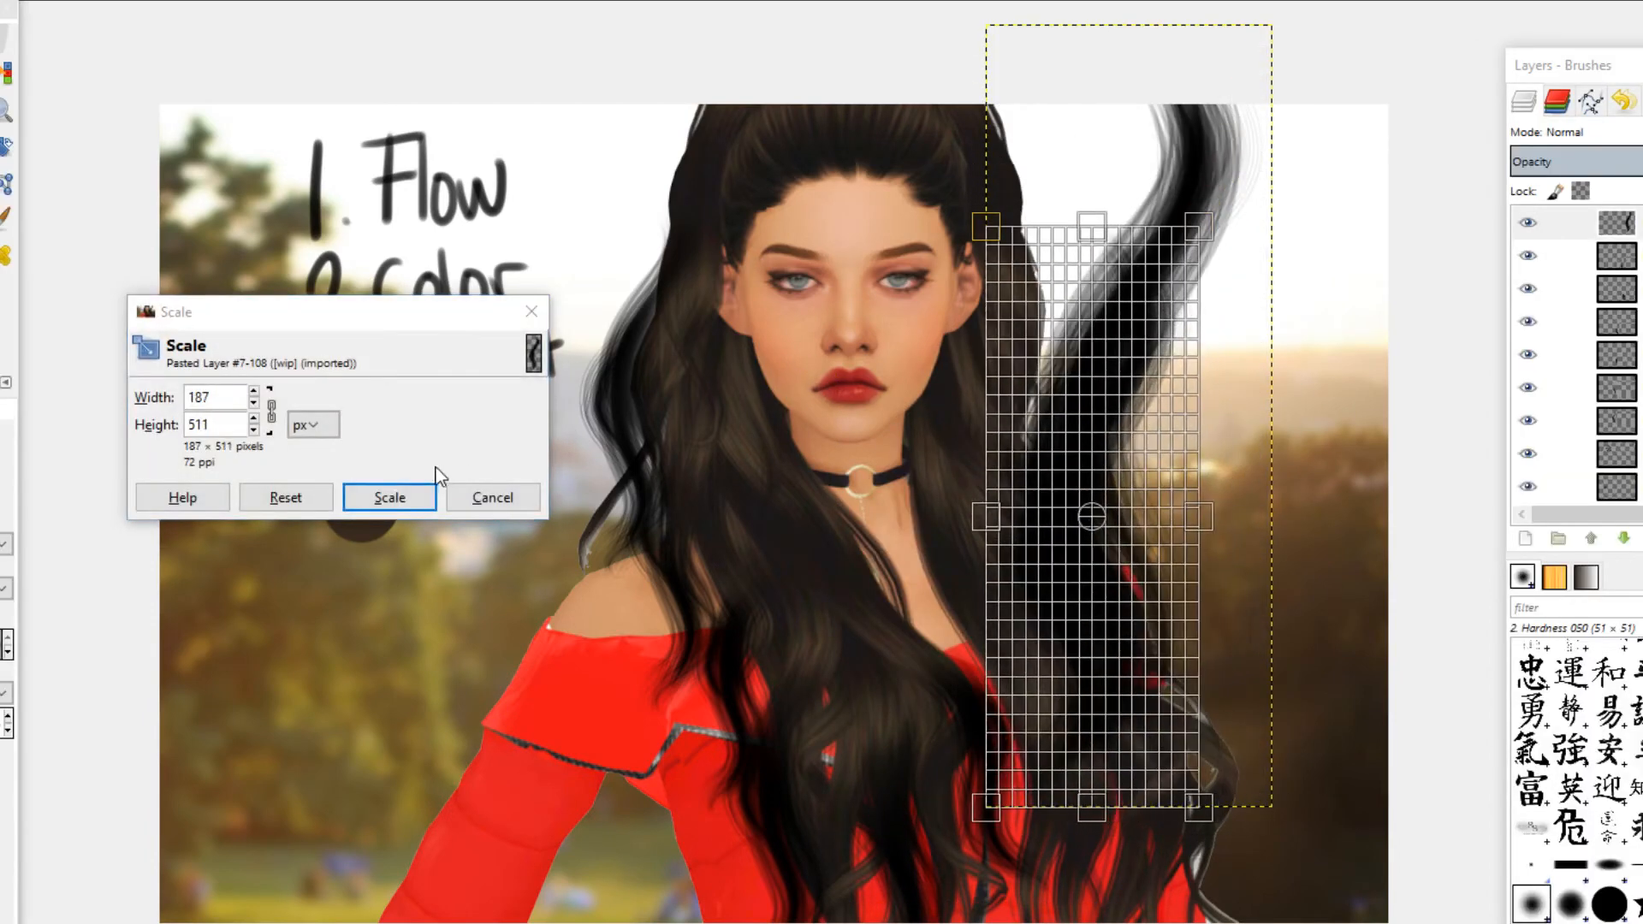
{"action": "left_click", "coordinate": [400, 497]}
{"action": "left_click", "coordinate": [0, 146]}
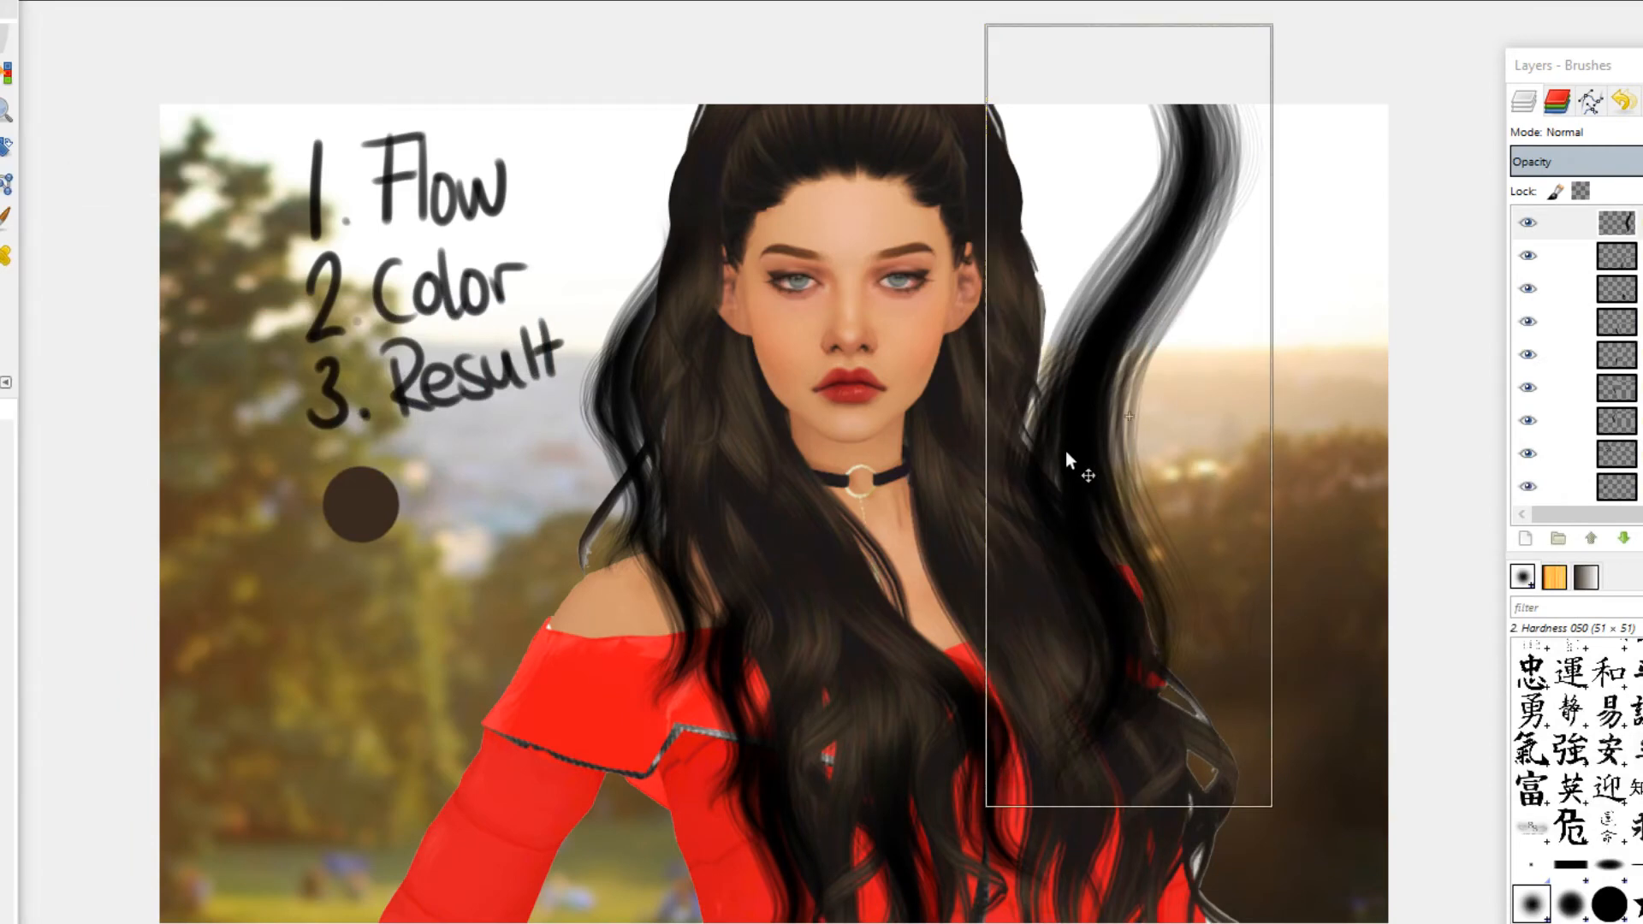
Step: Move the seventh strand against the hair on the portrait's right side and scale it down to 145 × 395 px
{"action": "left_click_drag", "start_coordinate": [1065, 450], "coordinate": [1030, 533]}
{"action": "left_click", "coordinate": [0, 184]}
{"action": "left_click", "coordinate": [1151, 452]}
{"action": "left_click_drag", "start_coordinate": [1156, 328], "coordinate": [1010, 609]}
{"action": "left_click", "coordinate": [389, 497]}
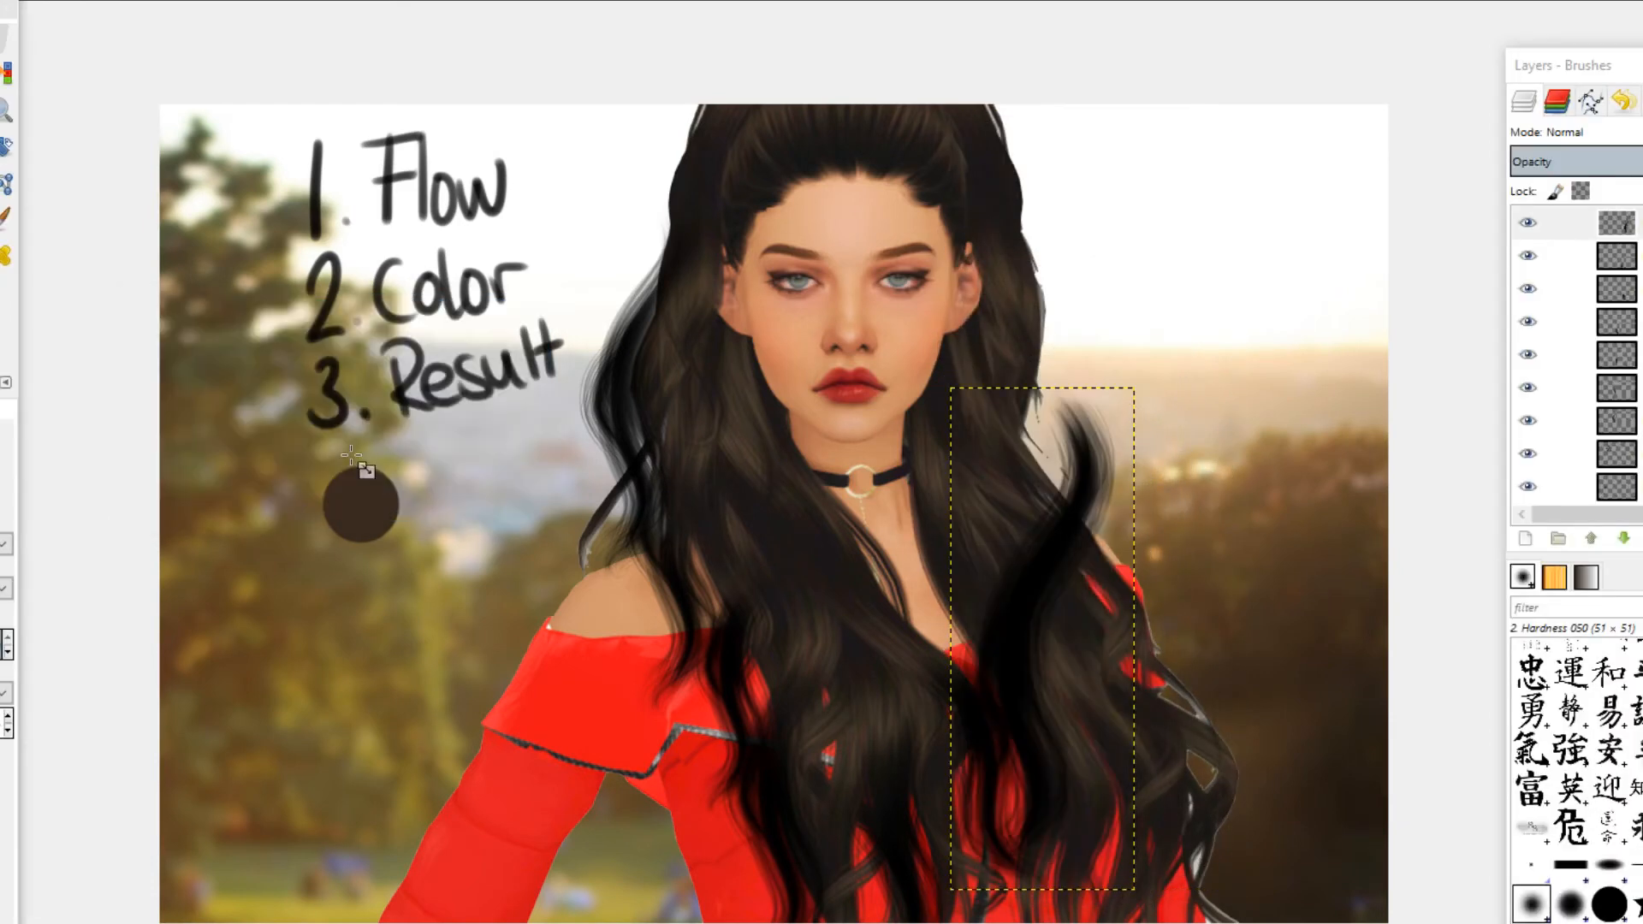
{"action": "left_click", "coordinate": [1078, 503]}
{"action": "left_click_drag", "start_coordinate": [1092, 445], "coordinate": [1070, 500]}
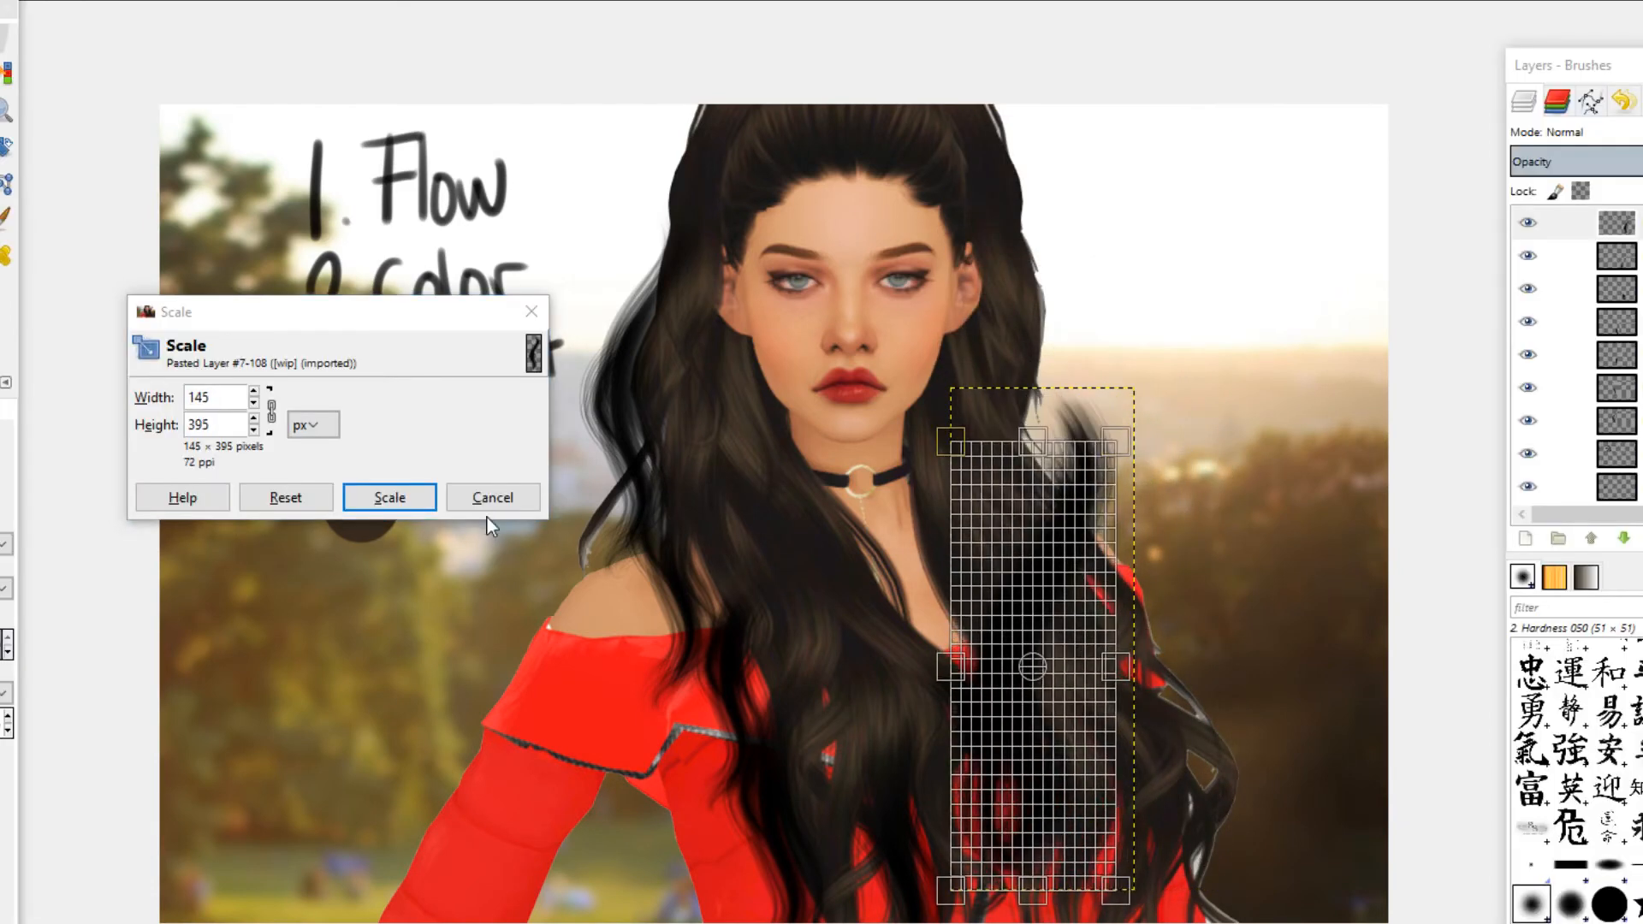
{"action": "left_click", "coordinate": [384, 500]}
Step: Rotate the seventh strand to follow the hair's flow and move it to the outer edge of the hair beside the arm
{"action": "left_click", "coordinate": [5, 146]}
{"action": "left_click", "coordinate": [1080, 710]}
{"action": "left_click_drag", "start_coordinate": [1080, 710], "coordinate": [1061, 783]}
{"action": "left_click", "coordinate": [795, 462]}
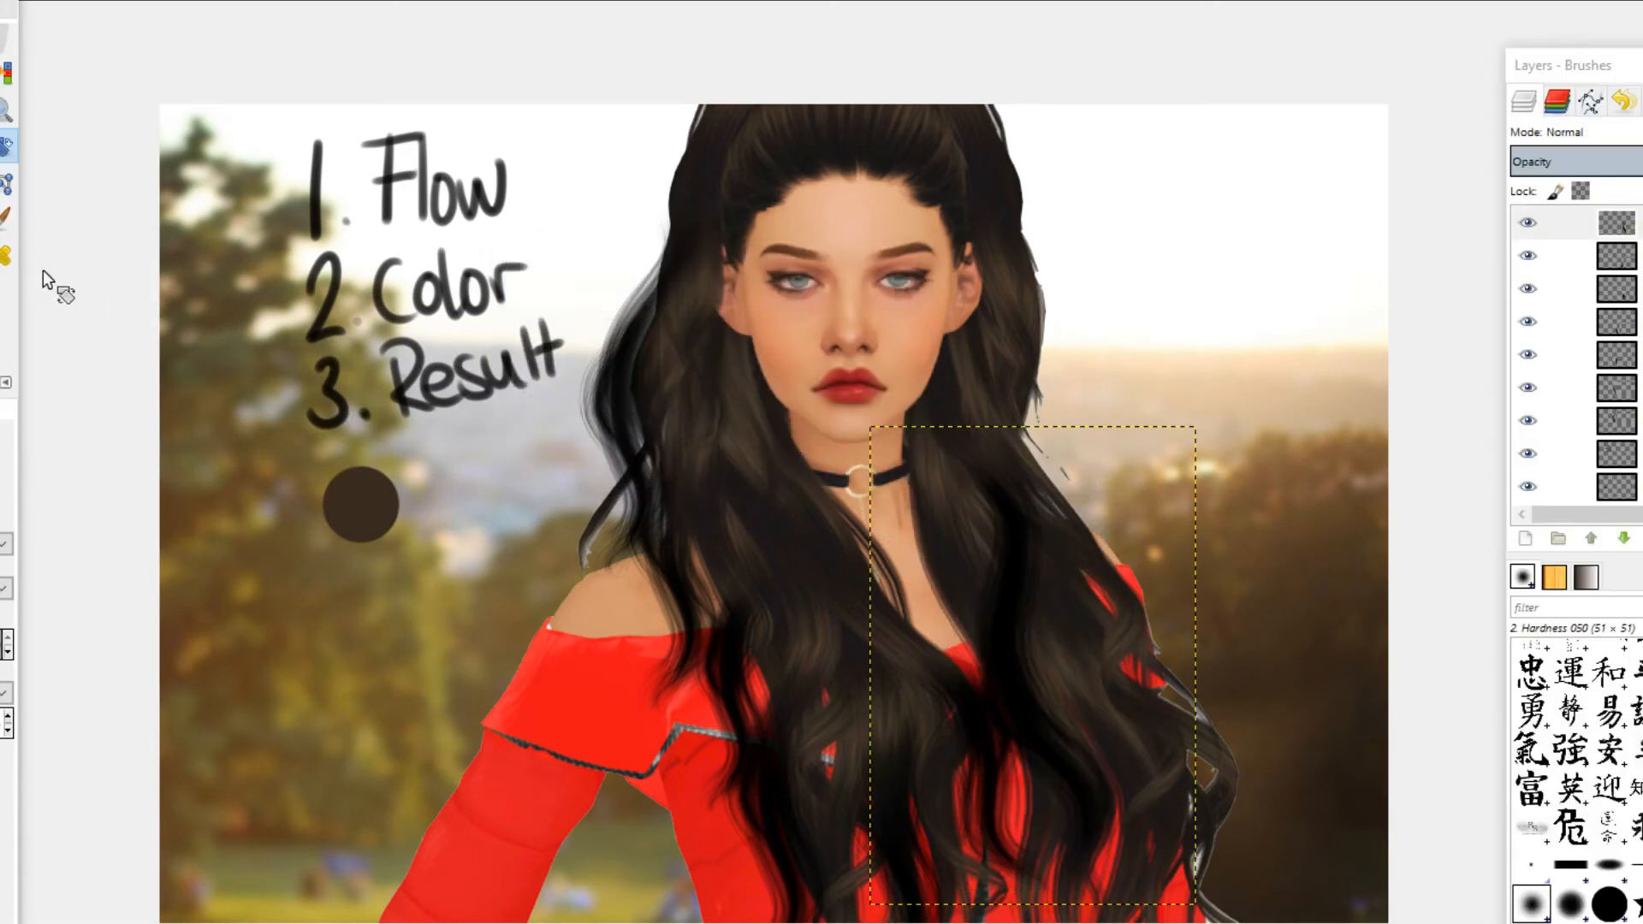
{"action": "left_click_drag", "start_coordinate": [1048, 783], "coordinate": [1196, 759]}
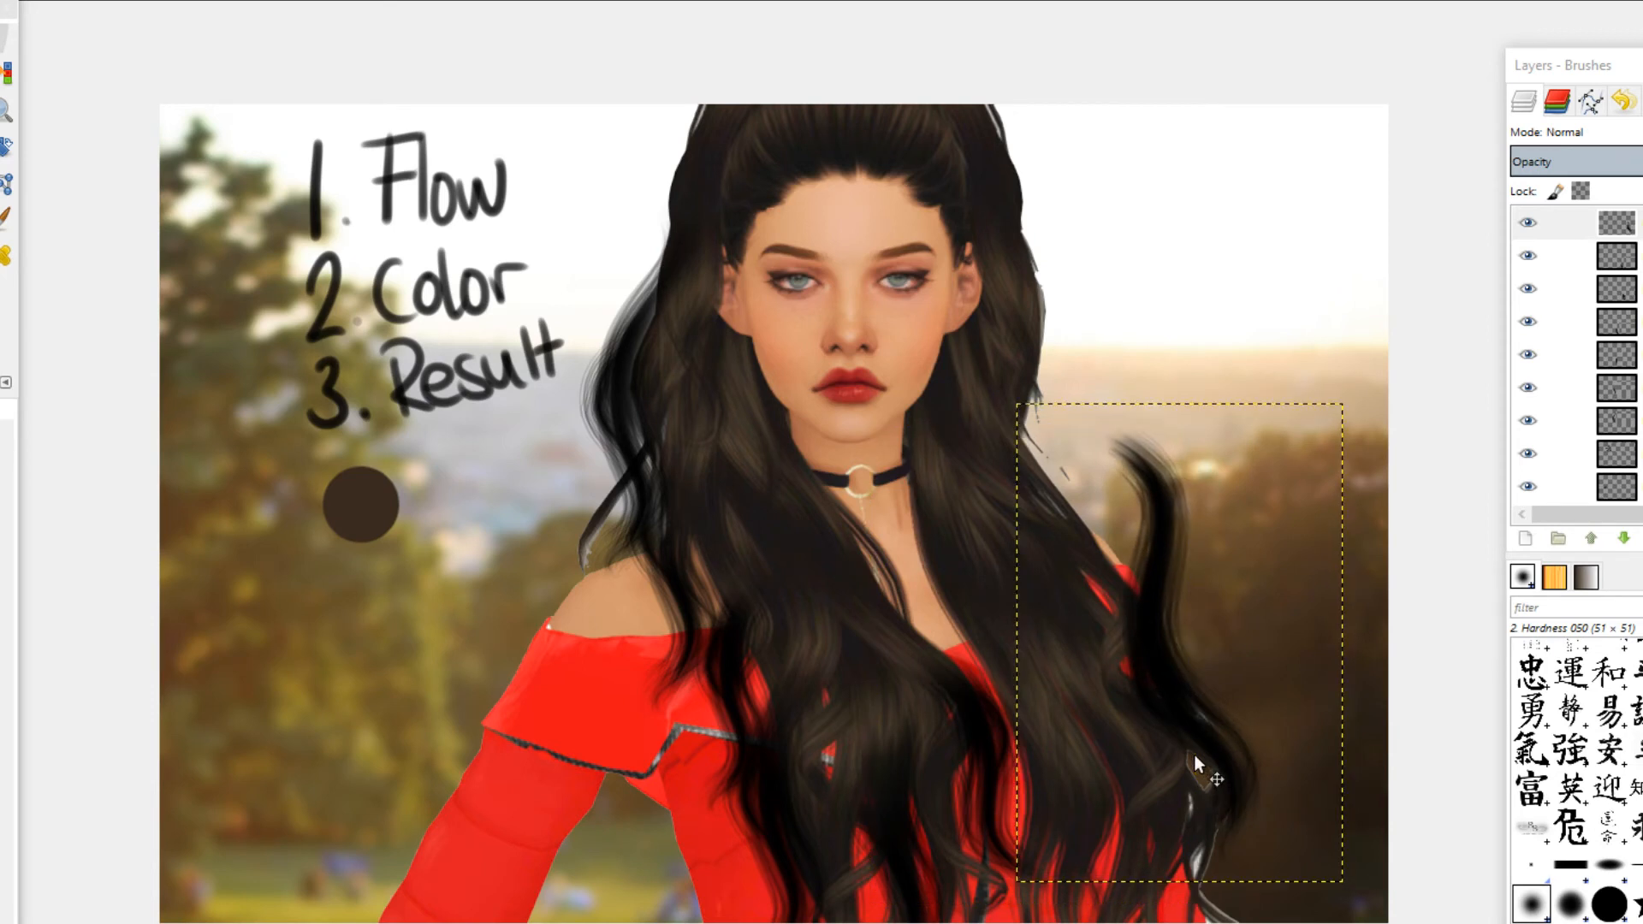
Step: Erase the seventh strand's upper part to blend it into the hair and nudge the strand slightly upward
{"action": "key", "text": "shift+e"}
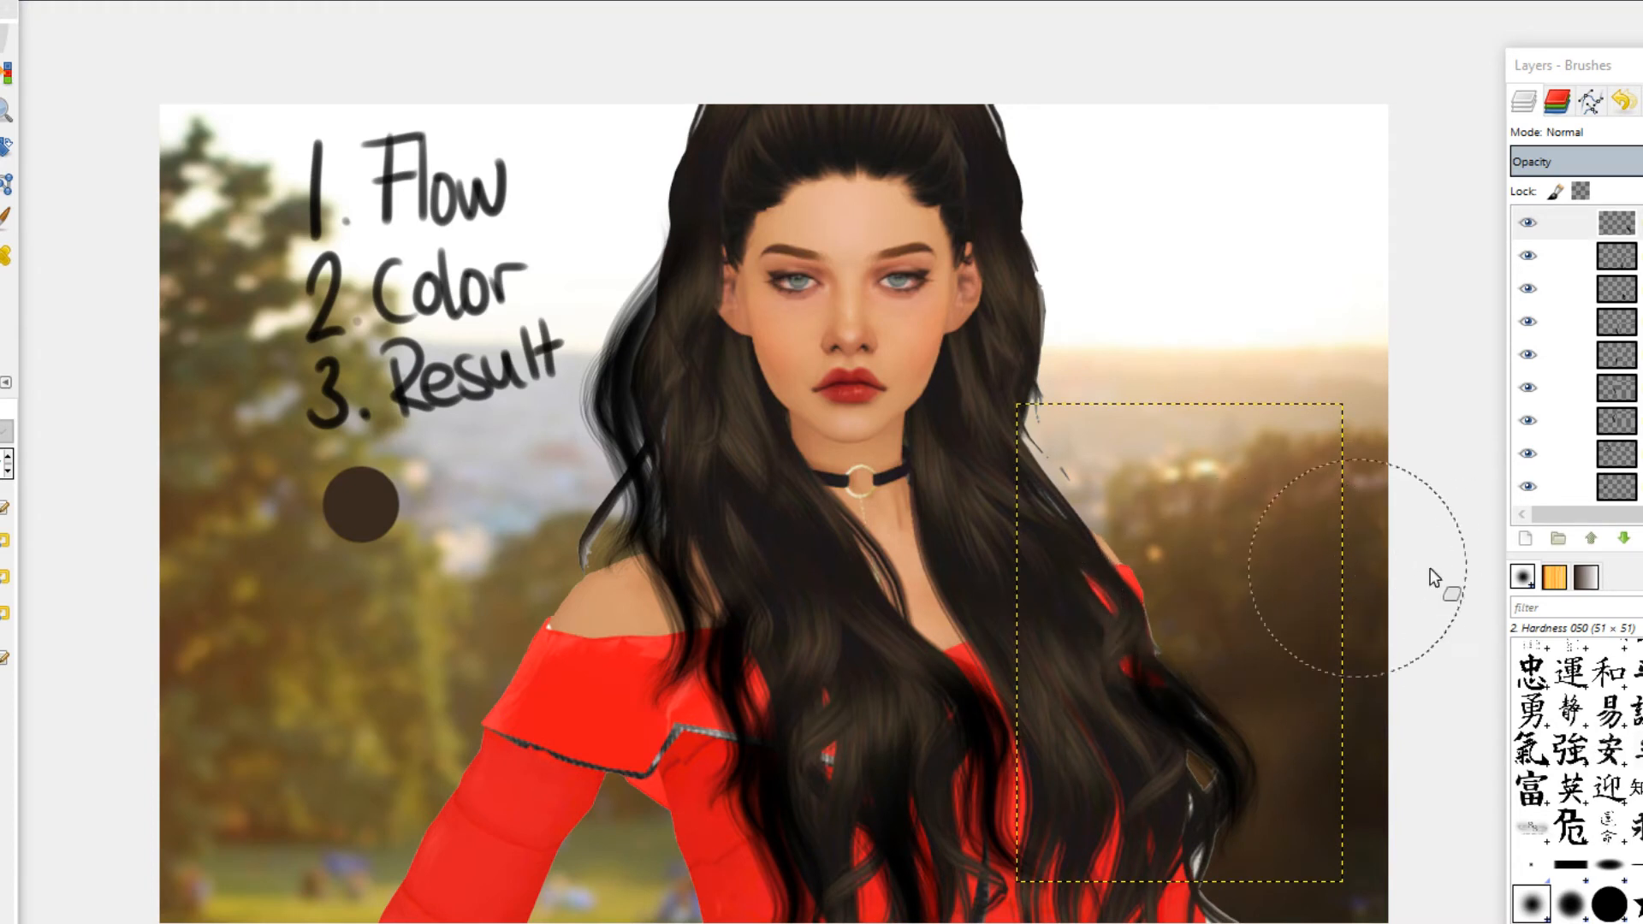
{"action": "left_click", "coordinate": [0, 147]}
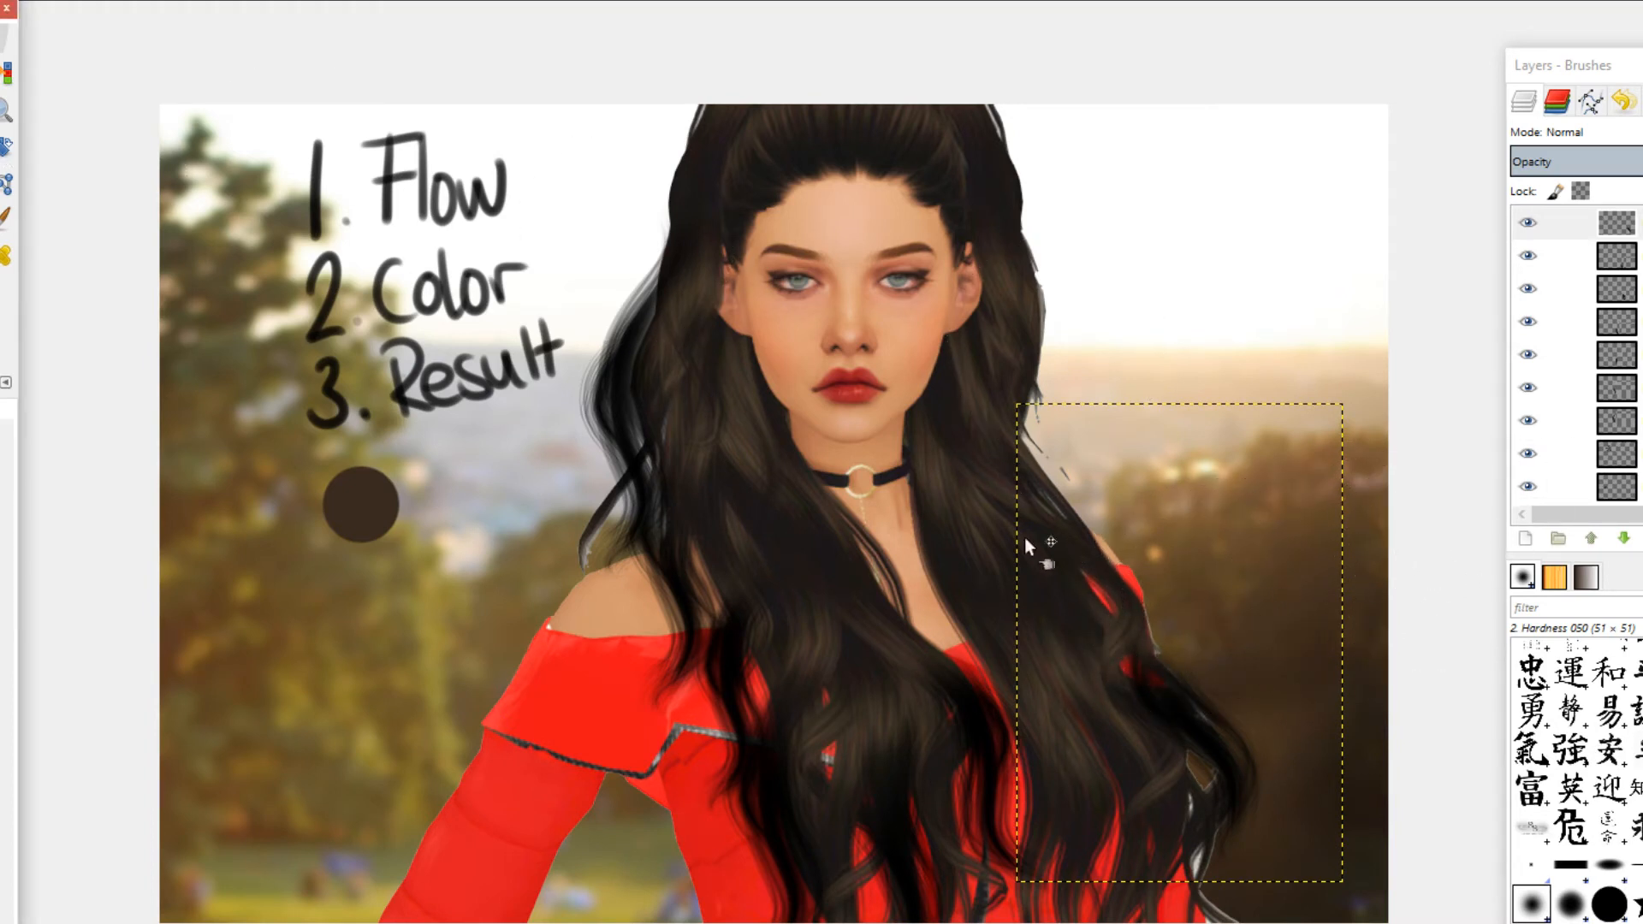
{"action": "mouse_move", "coordinate": [1203, 734]}
{"action": "left_mouse_down"}
{"action": "mouse_move", "coordinate": [1221, 738]}
{"action": "mouse_move", "coordinate": [1216, 764]}
{"action": "mouse_move", "coordinate": [1189, 742]}
{"action": "mouse_move", "coordinate": [1198, 714]}
{"action": "left_mouse_up"}
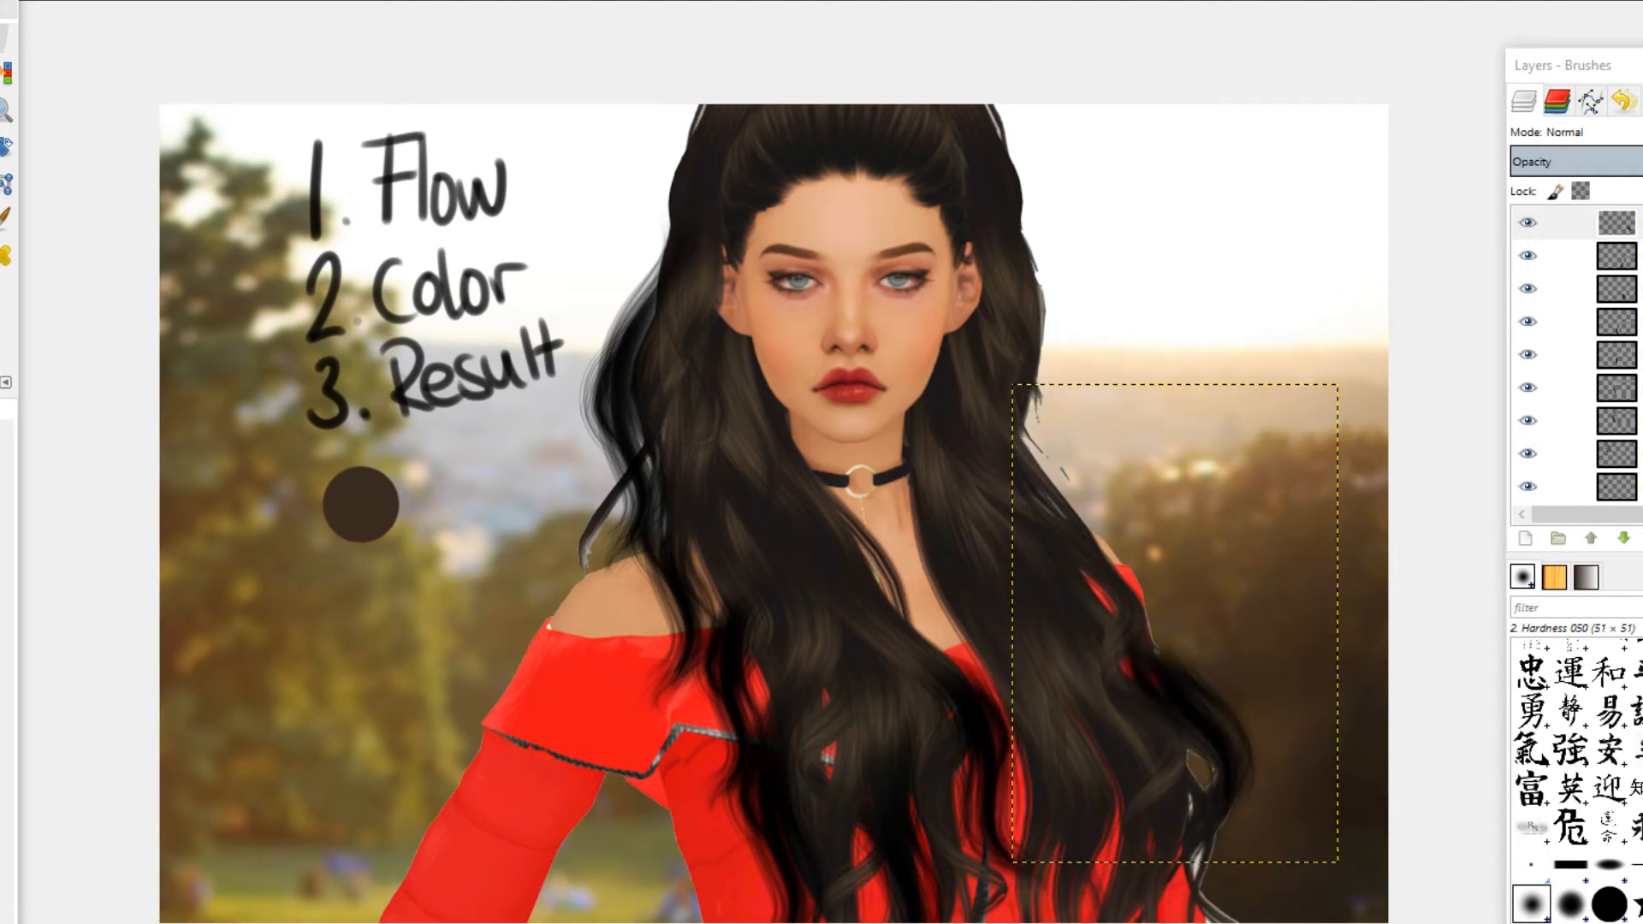
{"action": "left_click", "coordinate": [2, 255]}
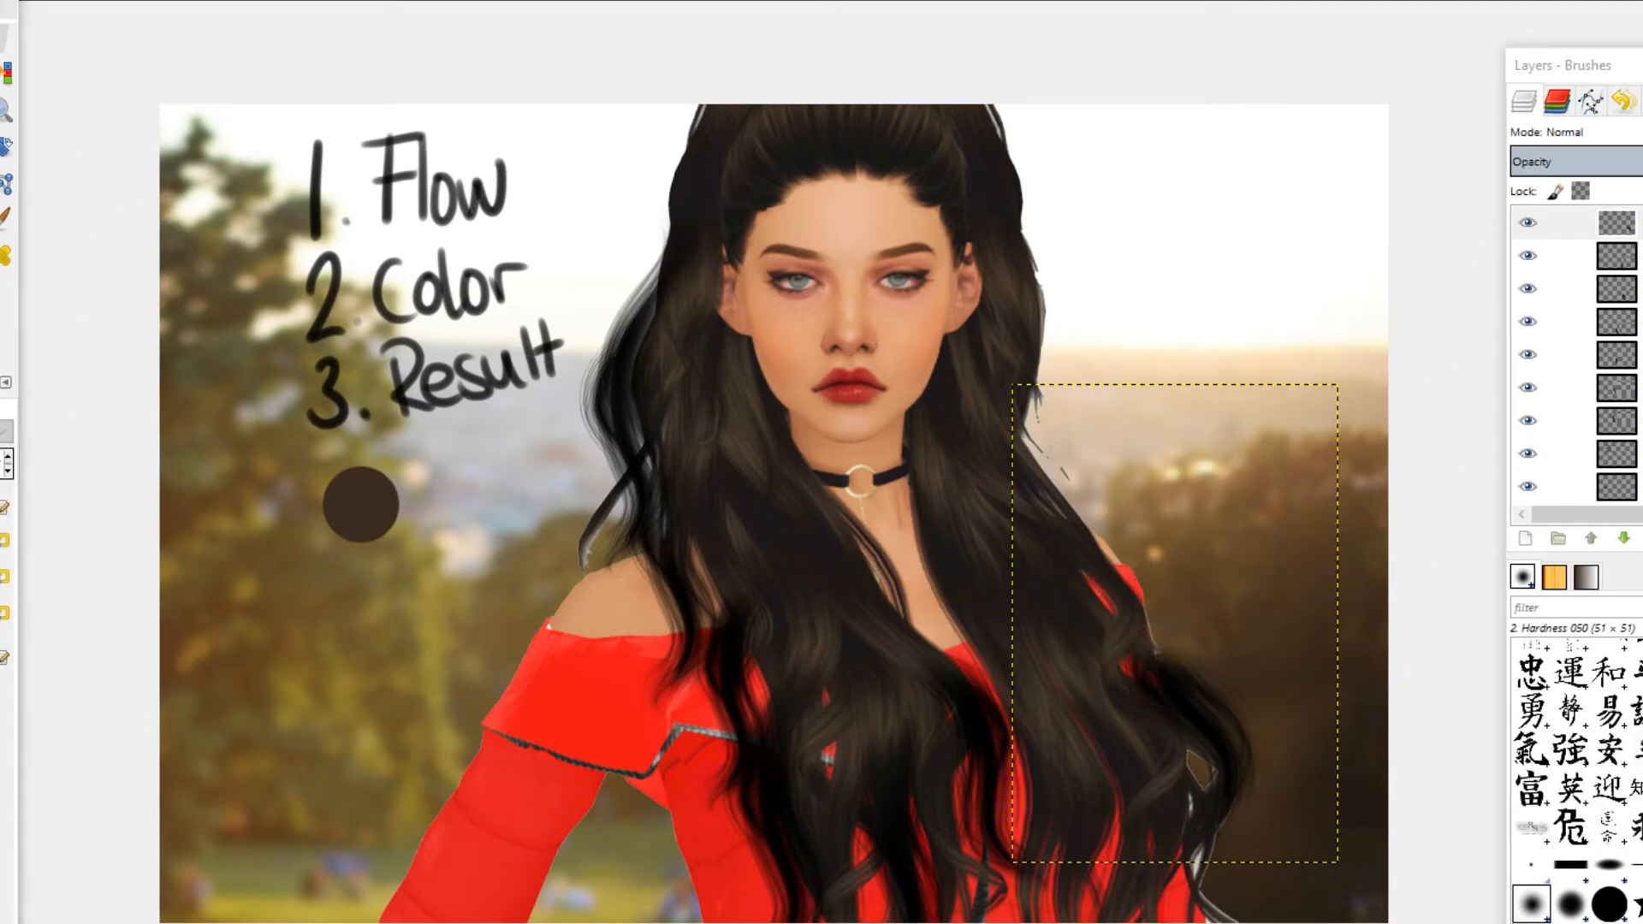
Step: Paste an eighth copy of the strand as a new layer and scale it down to 162 × 443 px
{"action": "key", "text": "ctrl+v"}
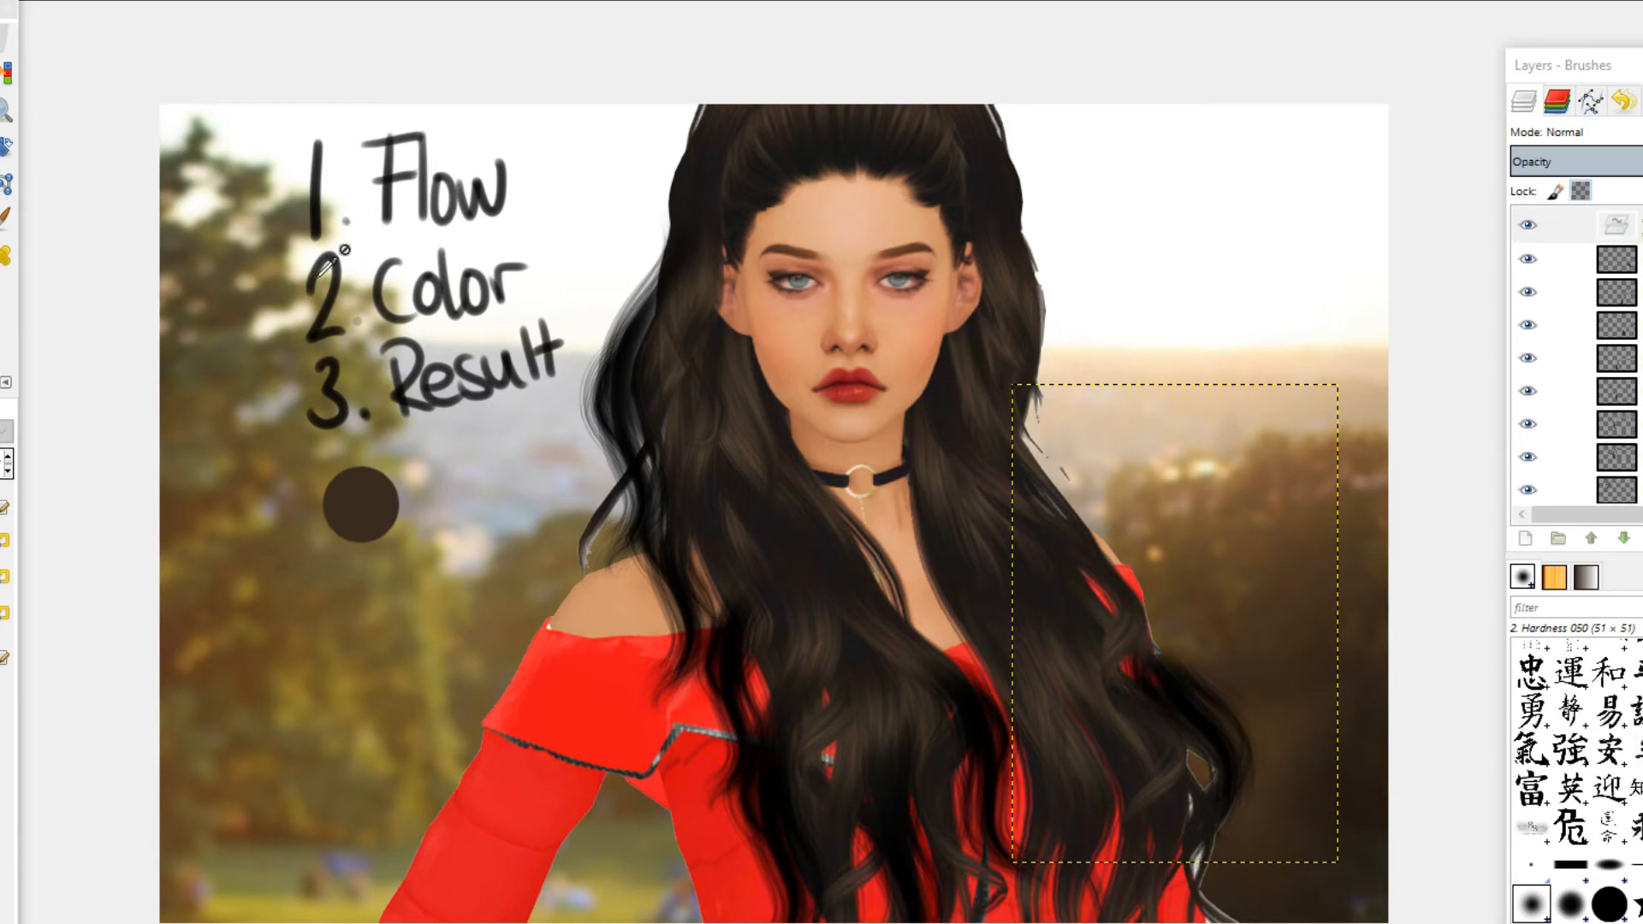
{"action": "left_click", "coordinate": [1524, 539]}
{"action": "left_click", "coordinate": [1524, 539]}
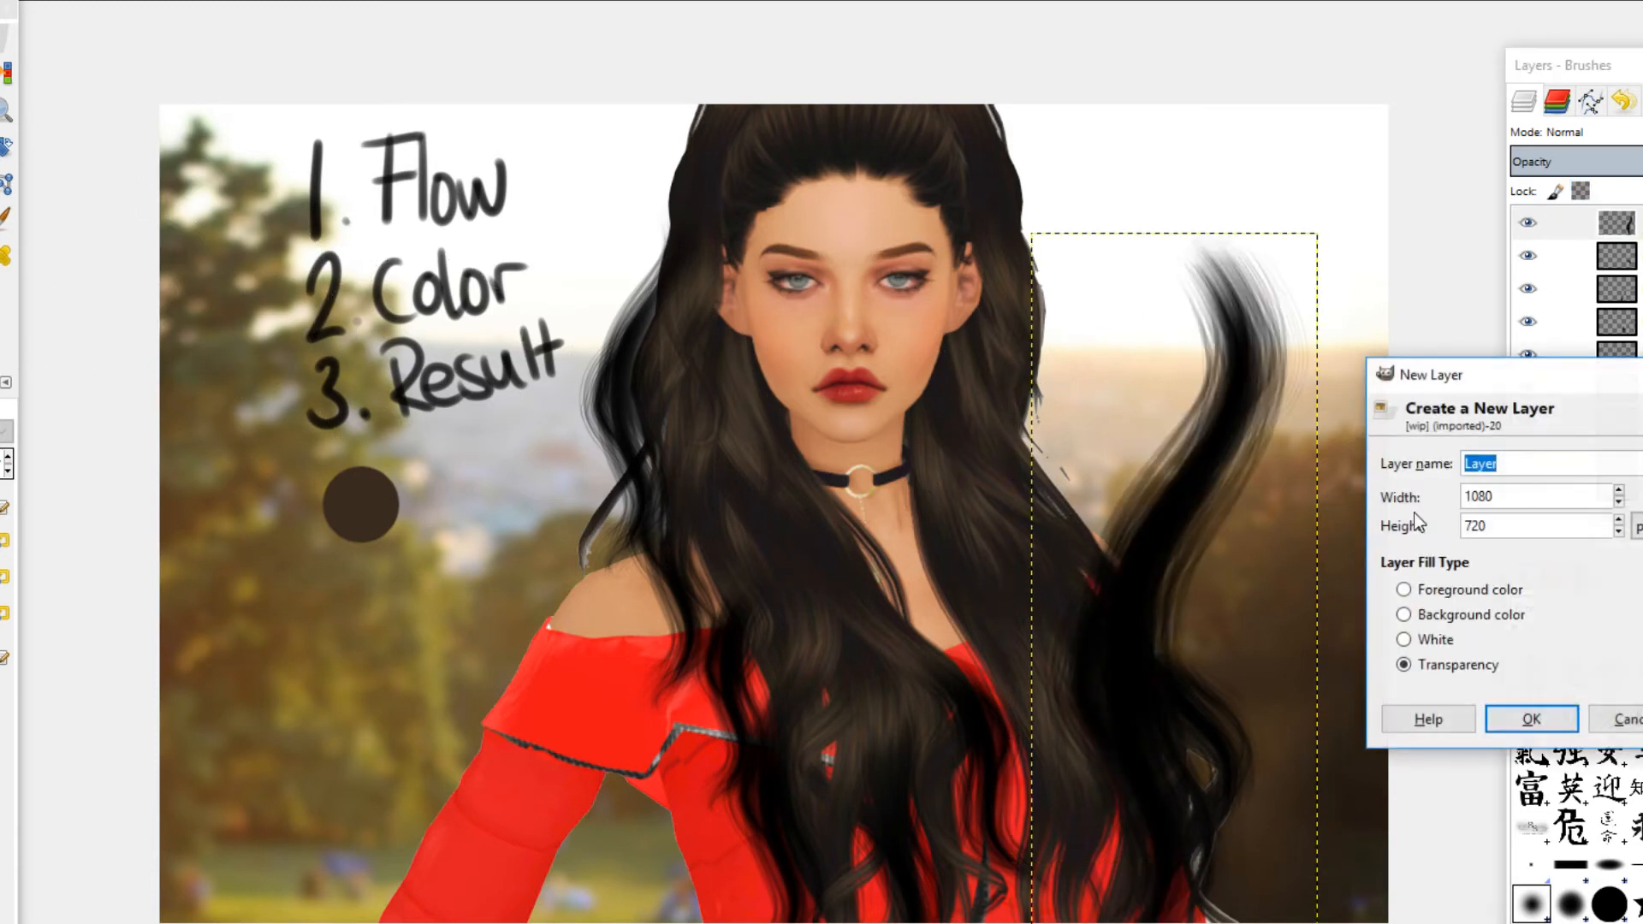
{"action": "left_click", "coordinate": [1622, 719]}
{"action": "left_click", "coordinate": [3, 146]}
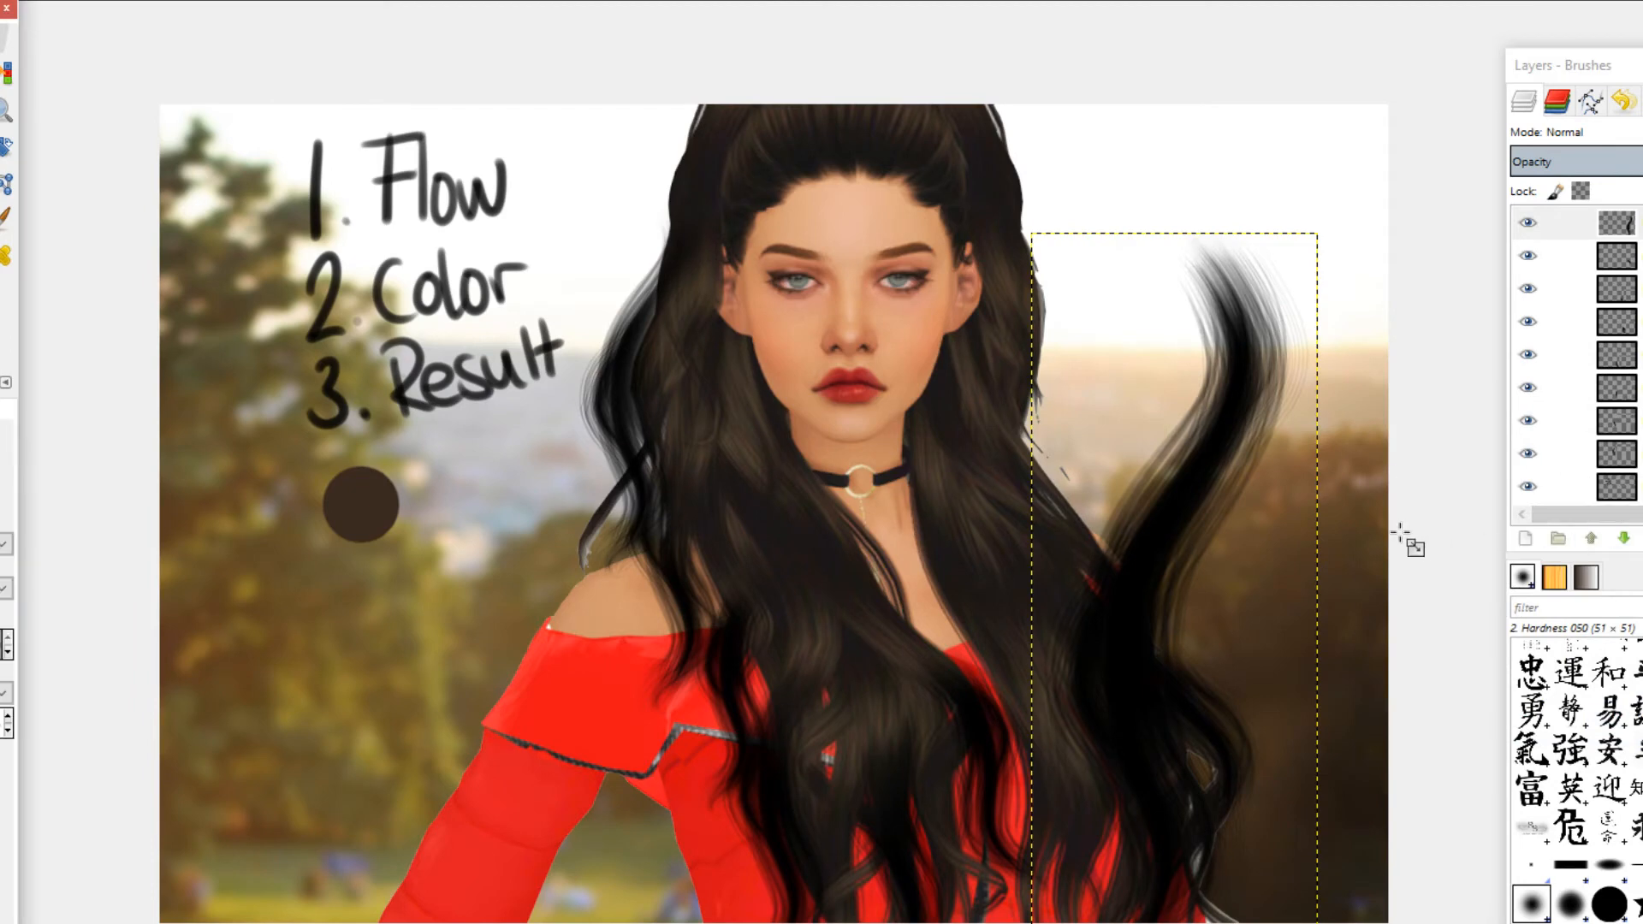
{"action": "left_click", "coordinate": [1184, 477]}
{"action": "left_click_drag", "start_coordinate": [1184, 477], "coordinate": [1042, 604]}
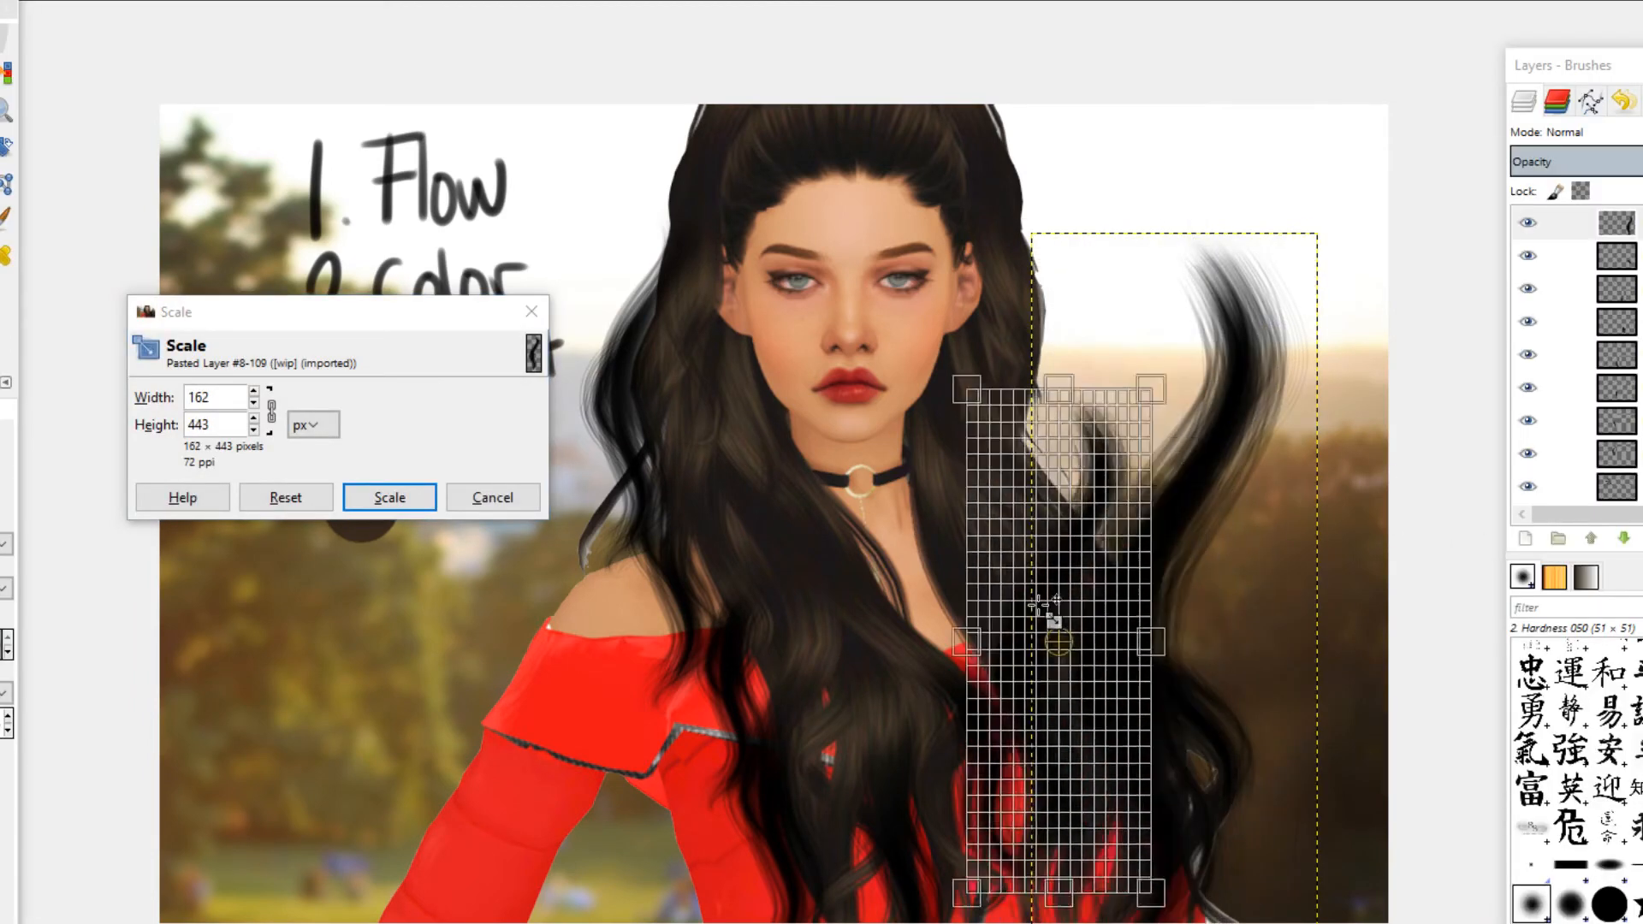
{"action": "left_click", "coordinate": [377, 489]}
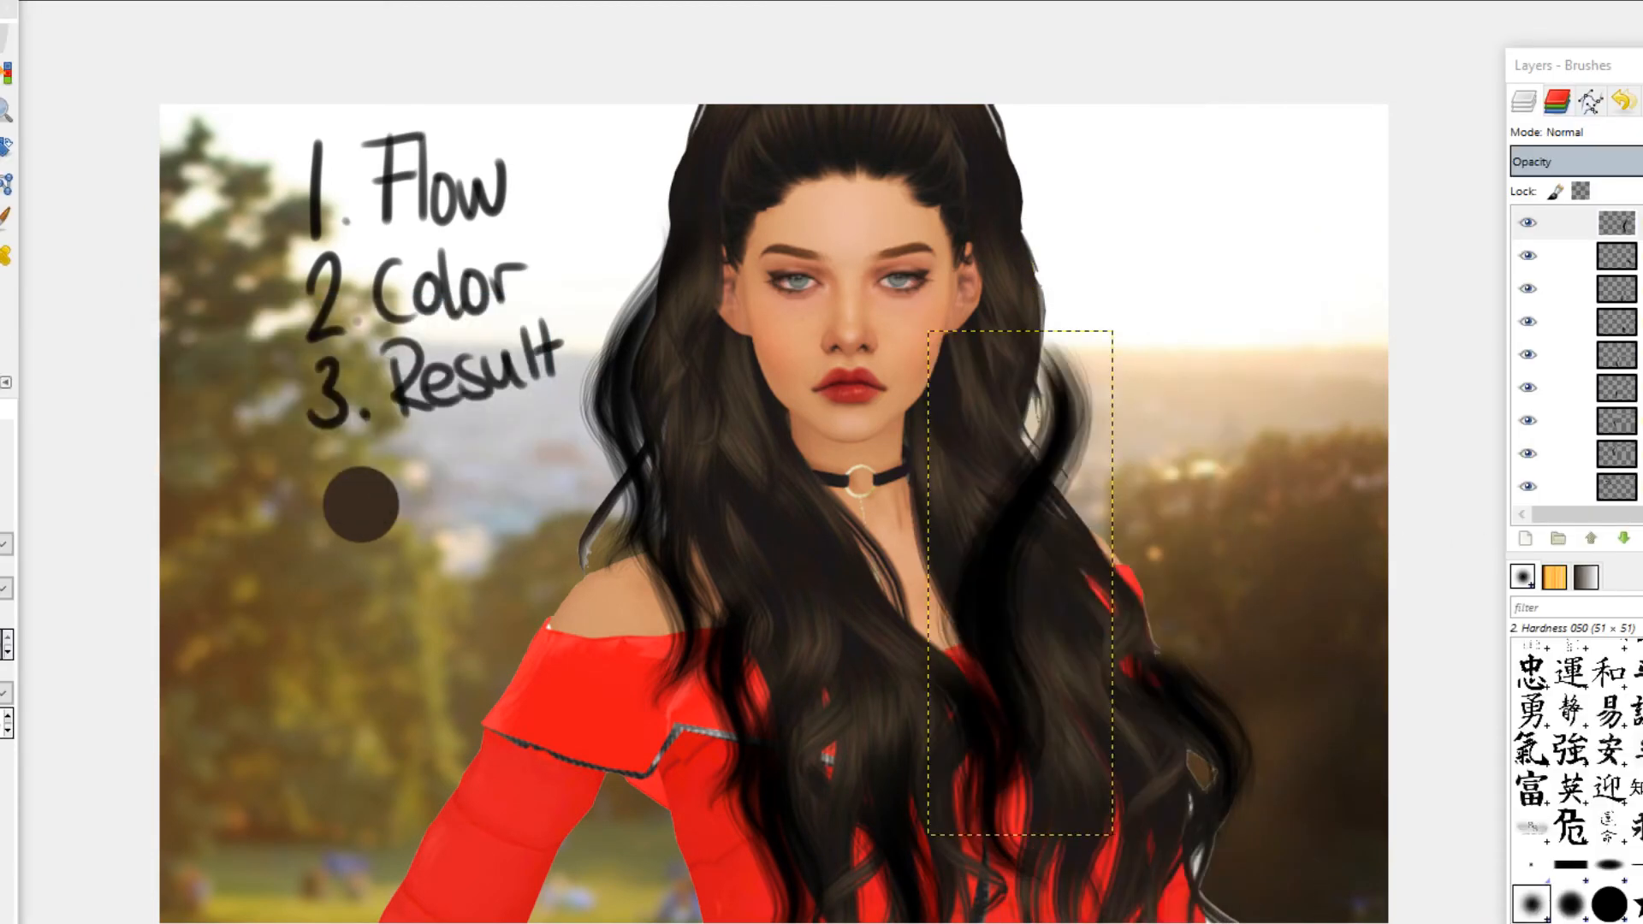
Step: Move the eighth strand along the hair beside the cheek and neck and erase its lower end to blend it in
{"action": "left_click_drag", "start_coordinate": [1020, 546], "coordinate": [953, 427]}
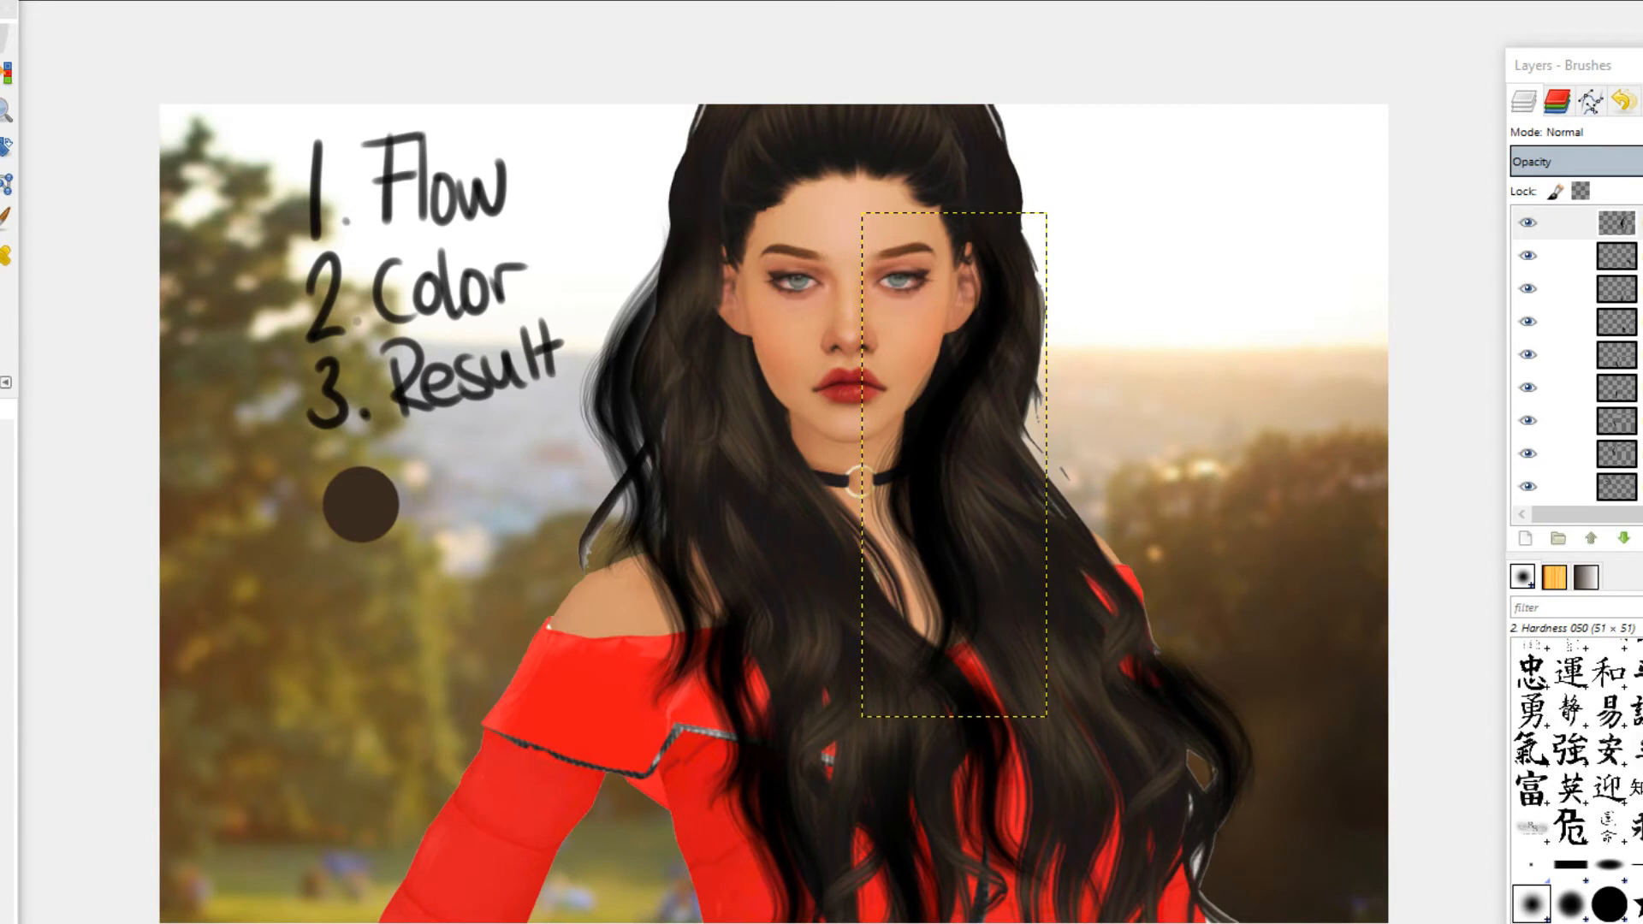
{"action": "mouse_move", "coordinate": [932, 528]}
{"action": "left_mouse_down"}
{"action": "mouse_move", "coordinate": [915, 555]}
{"action": "mouse_move", "coordinate": [924, 508]}
{"action": "mouse_move", "coordinate": [929, 530]}
{"action": "left_mouse_up"}
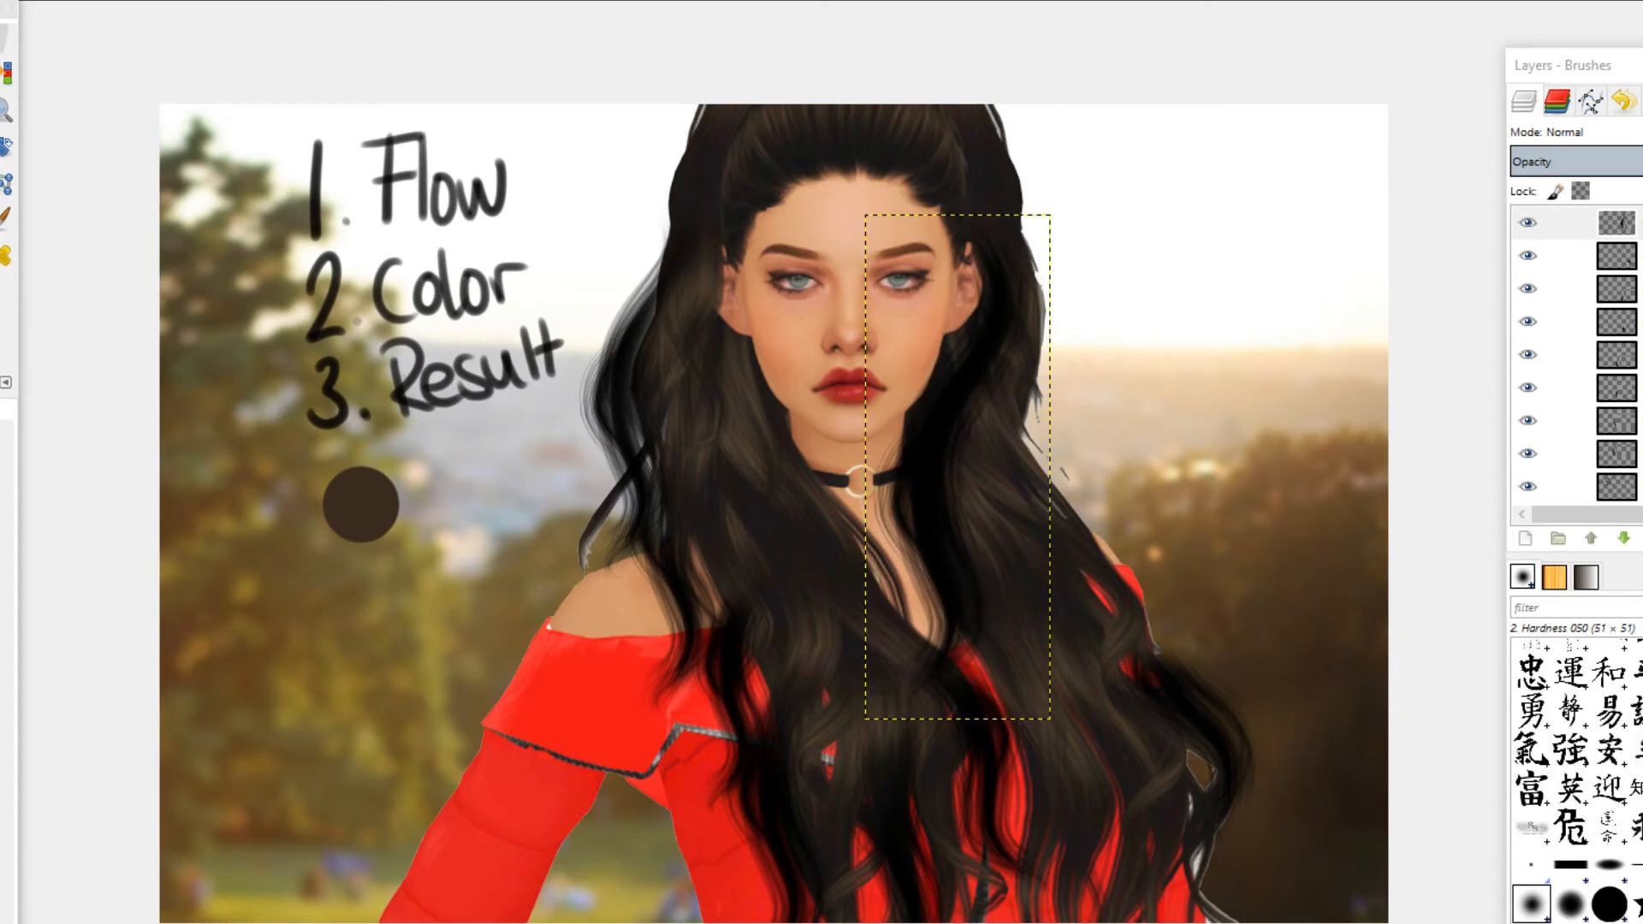
{"action": "key", "text": "shift+e"}
{"action": "mouse_move", "coordinate": [941, 654]}
{"action": "left_mouse_down"}
{"action": "mouse_move", "coordinate": [878, 621]}
{"action": "mouse_move", "coordinate": [843, 626]}
{"action": "mouse_move", "coordinate": [729, 710]}
{"action": "left_mouse_up"}
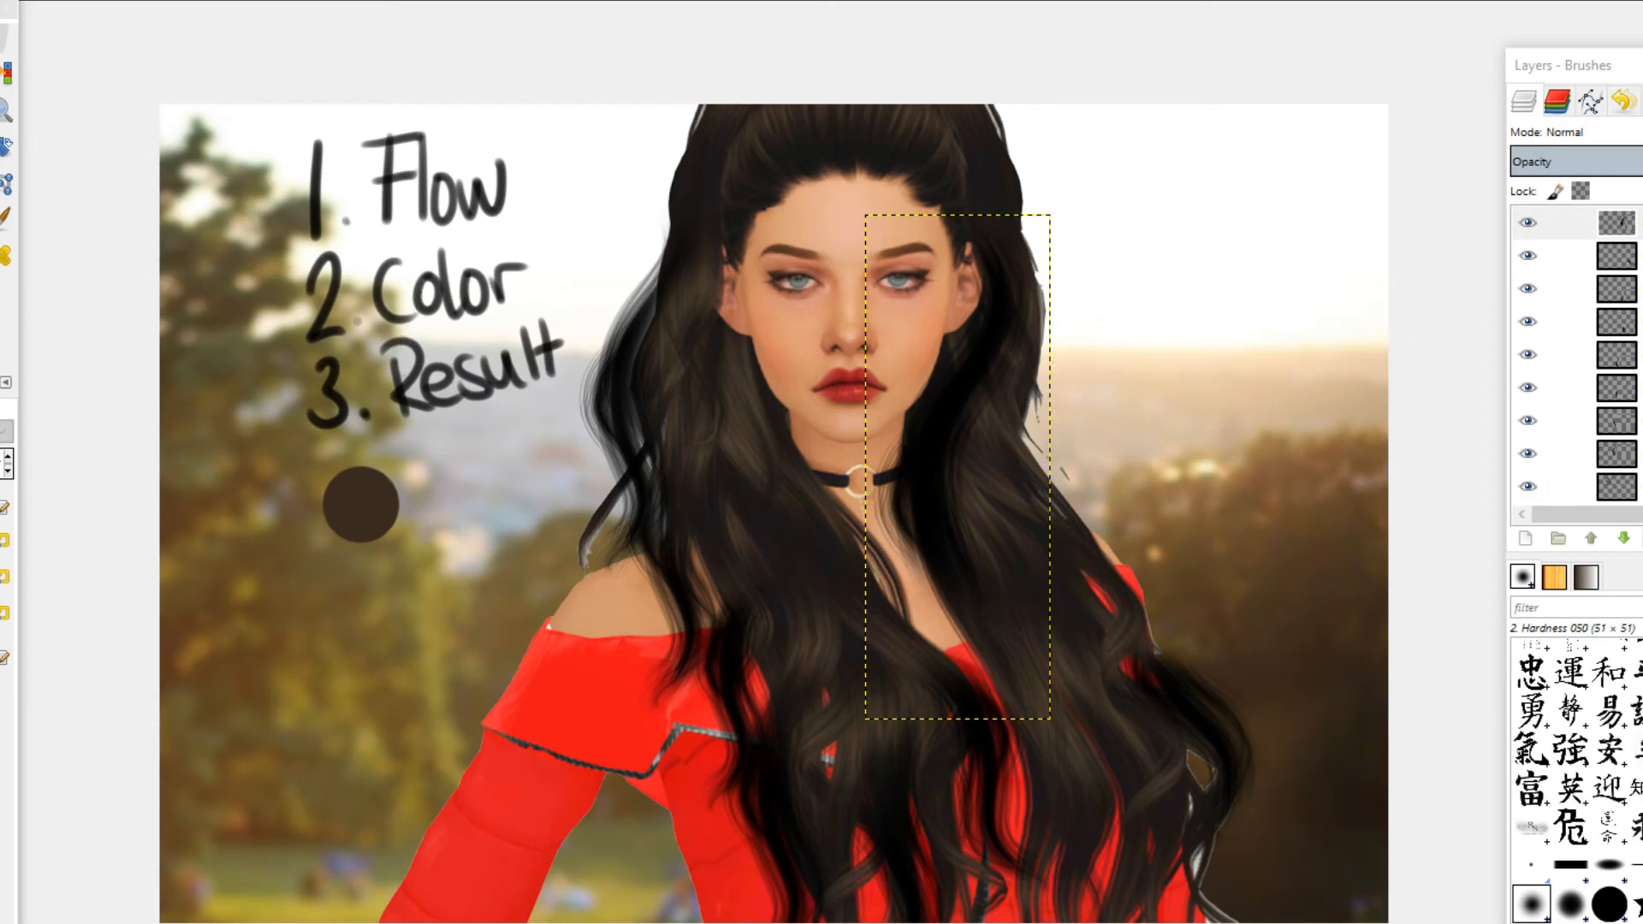
Step: Paste a ninth copy of the strand as a new layer, move it over the face and scale it down
{"action": "key", "text": "ctrl+v"}
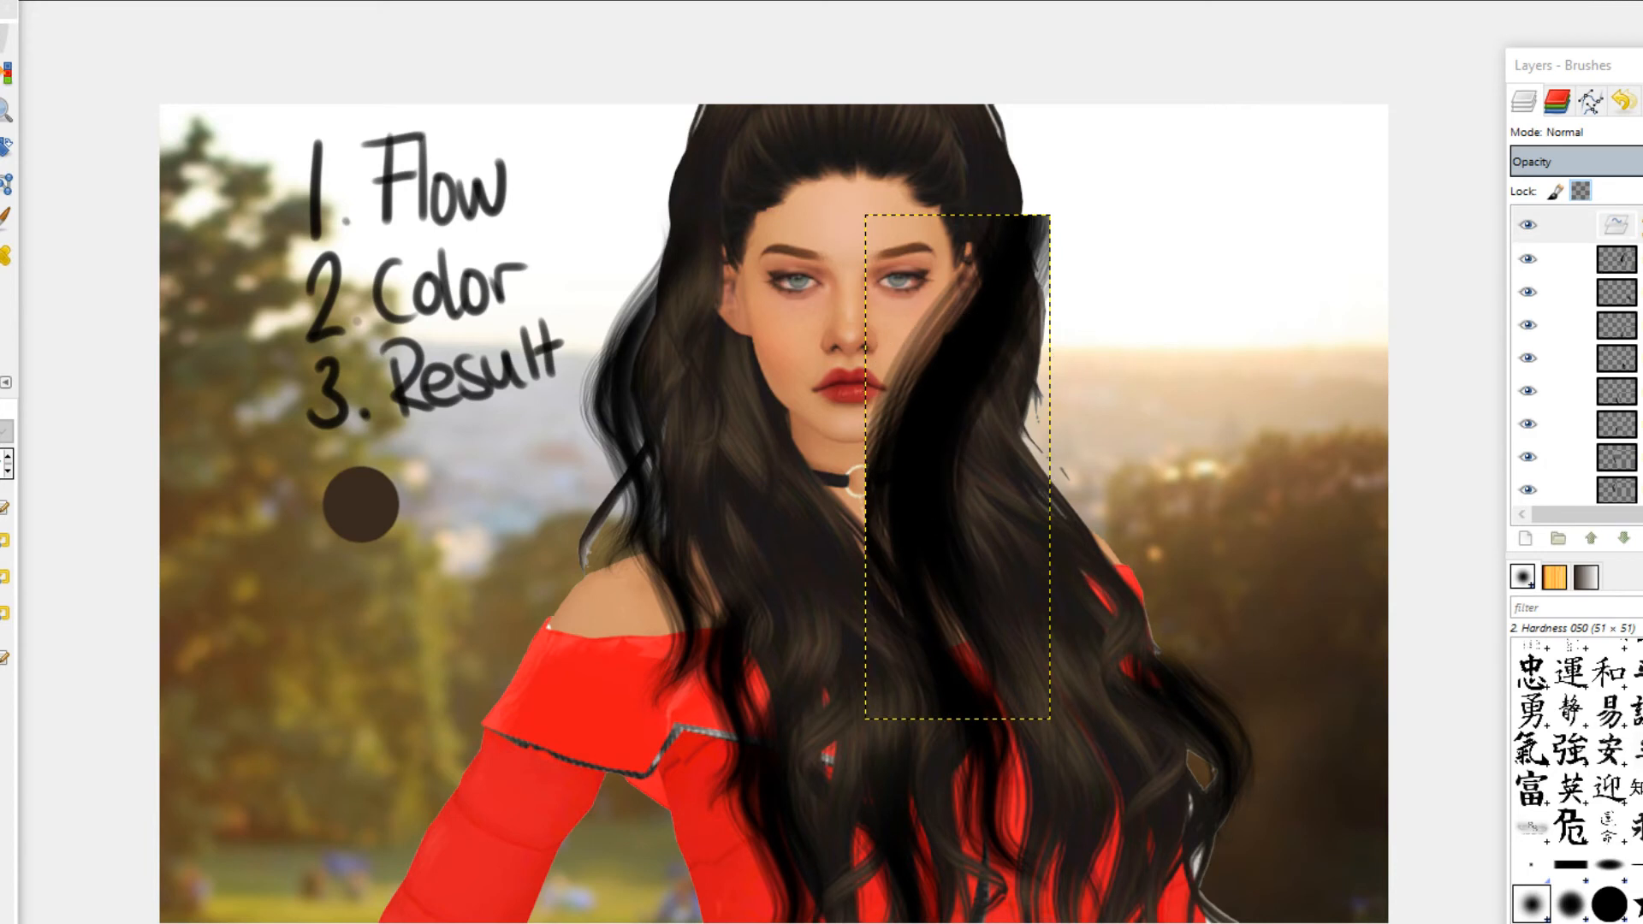
{"action": "left_click", "coordinate": [2, 147]}
{"action": "left_click", "coordinate": [1525, 539]}
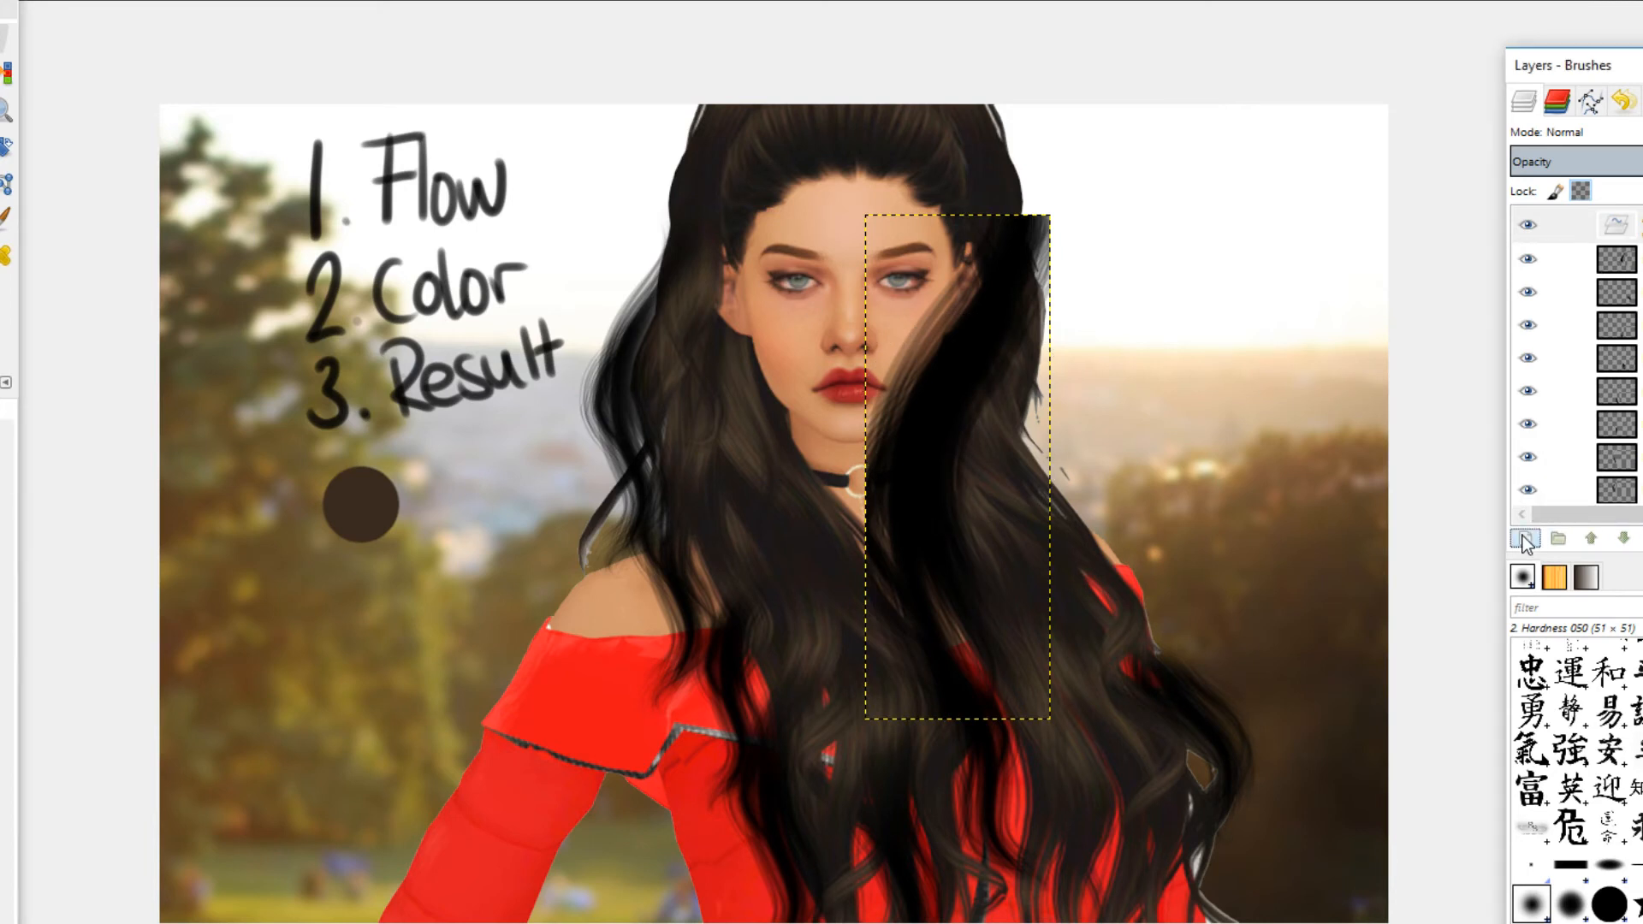
{"action": "left_click_drag", "start_coordinate": [891, 444], "coordinate": [745, 486]}
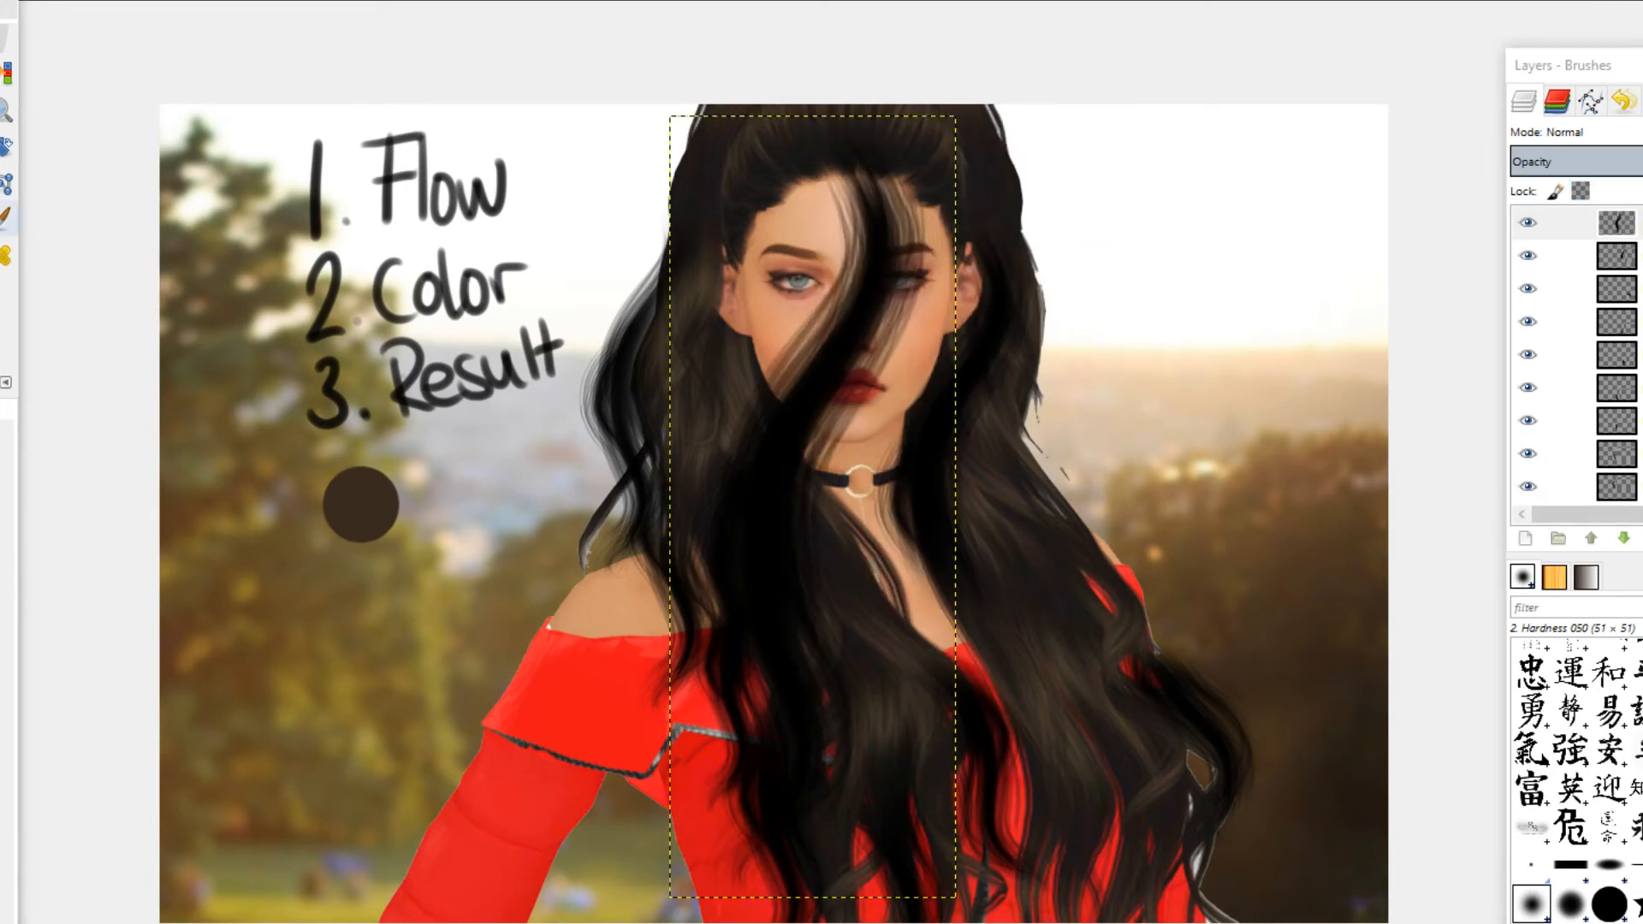
{"action": "left_click", "coordinate": [2, 184]}
{"action": "left_click", "coordinate": [681, 239]}
{"action": "left_click_drag", "start_coordinate": [933, 201], "coordinate": [781, 510]}
{"action": "left_click", "coordinate": [389, 497]}
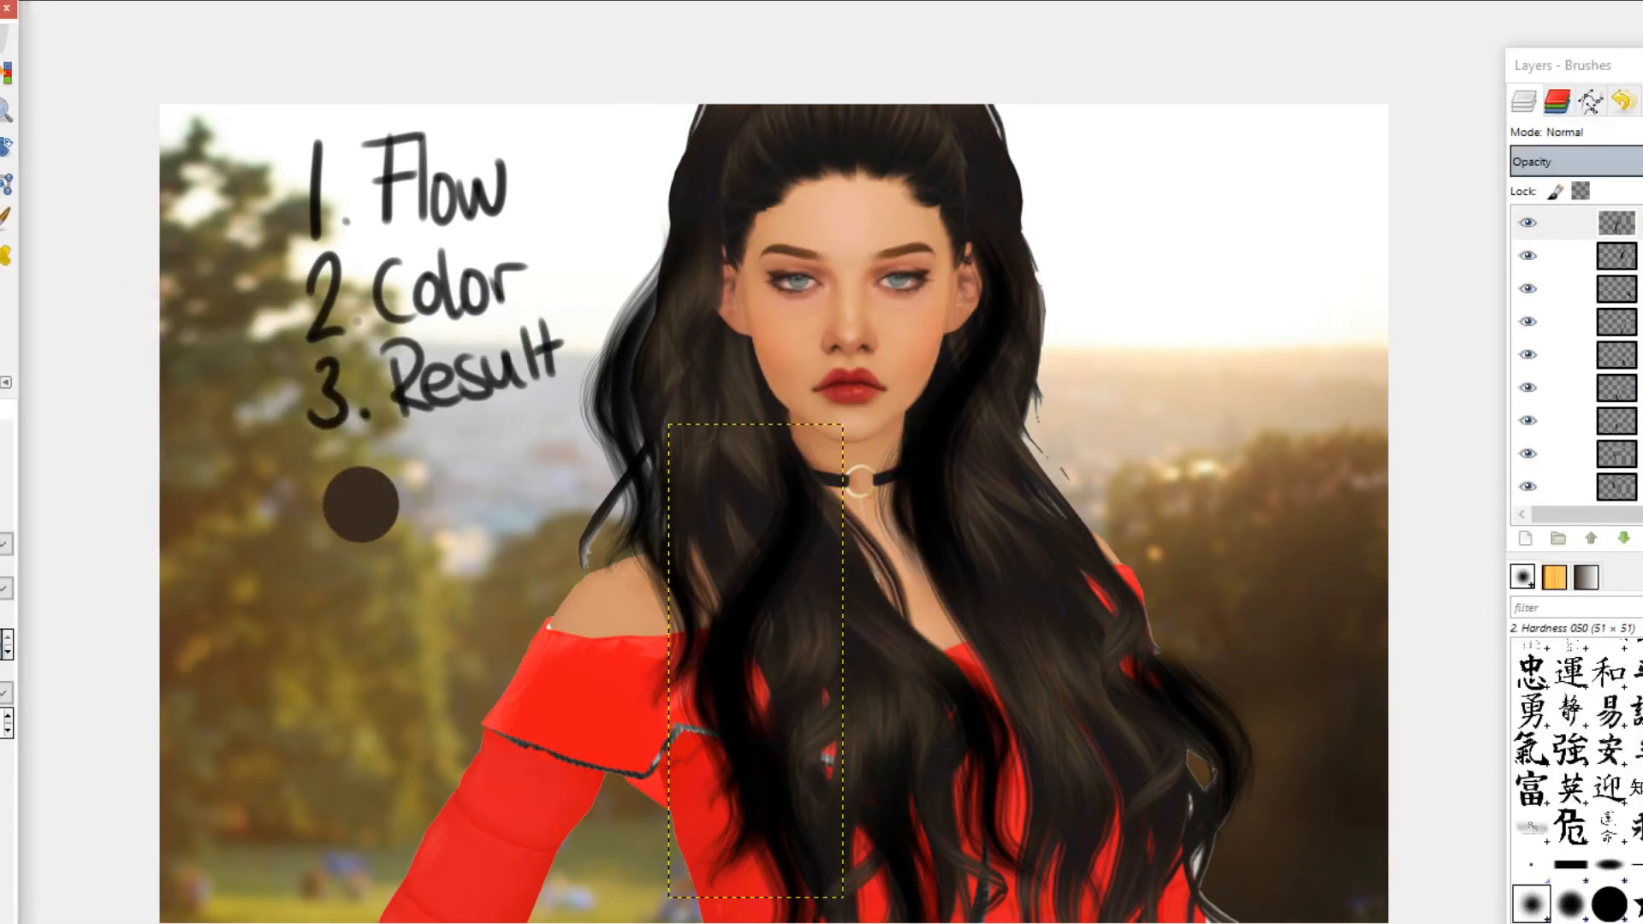
Step: Move the ninth strand onto the bare shoulder on the portrait's left side so it continues the outer hair
{"action": "left_click_drag", "start_coordinate": [709, 676], "coordinate": [771, 391]}
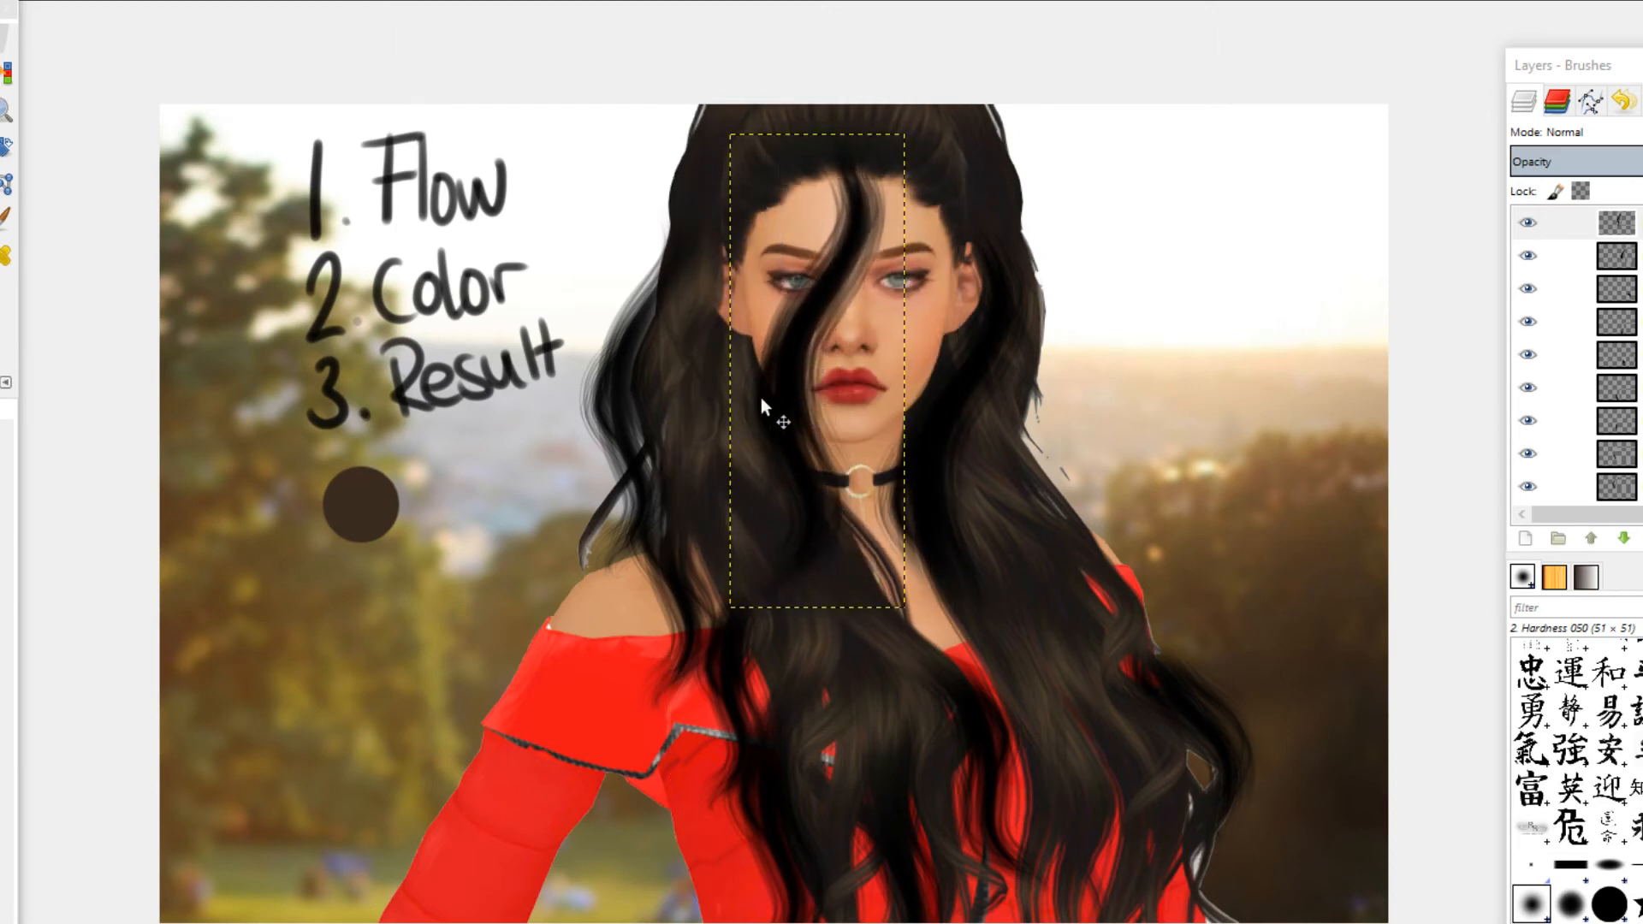
{"action": "left_click_drag", "start_coordinate": [781, 303], "coordinate": [536, 377]}
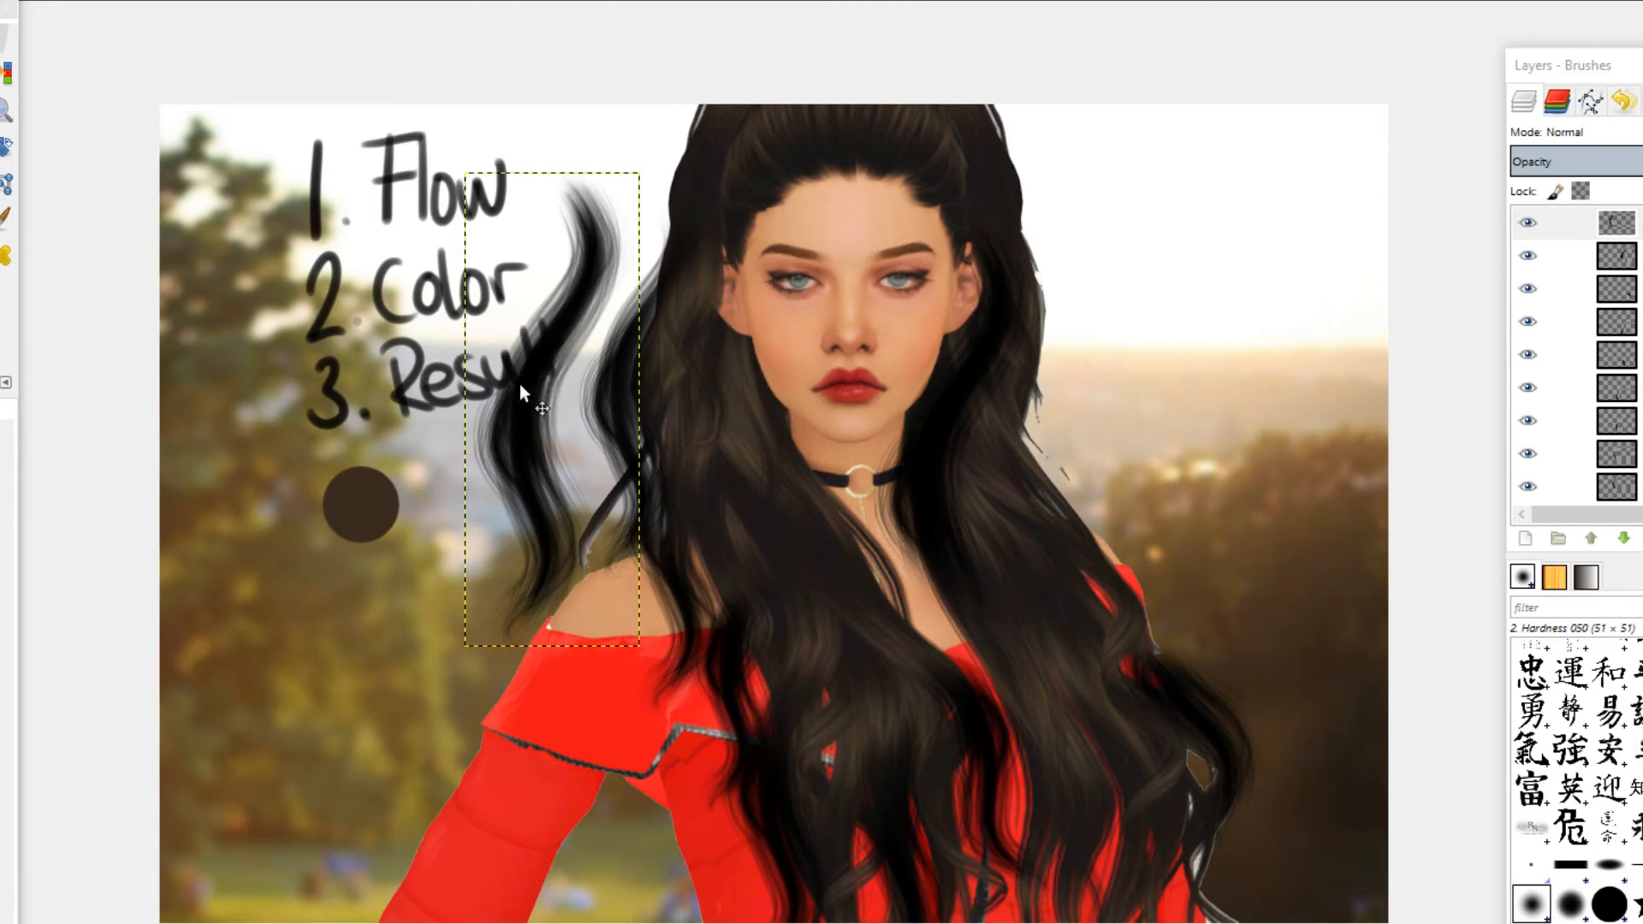
{"action": "left_click_drag", "start_coordinate": [522, 409], "coordinate": [444, 416]}
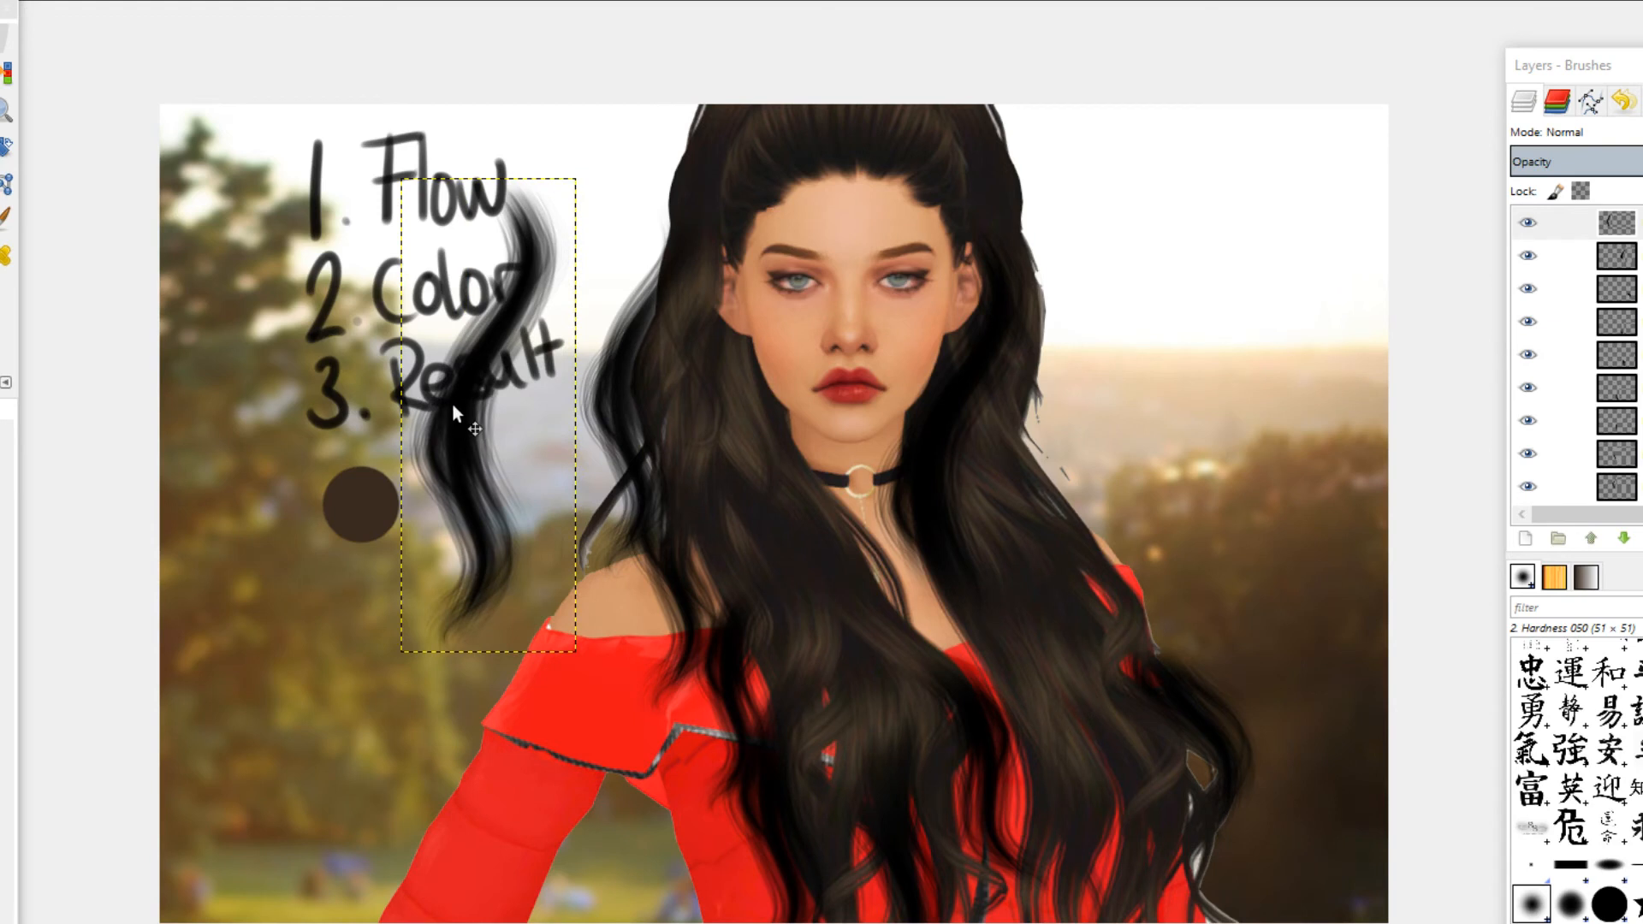
{"action": "left_click_drag", "start_coordinate": [444, 419], "coordinate": [575, 613]}
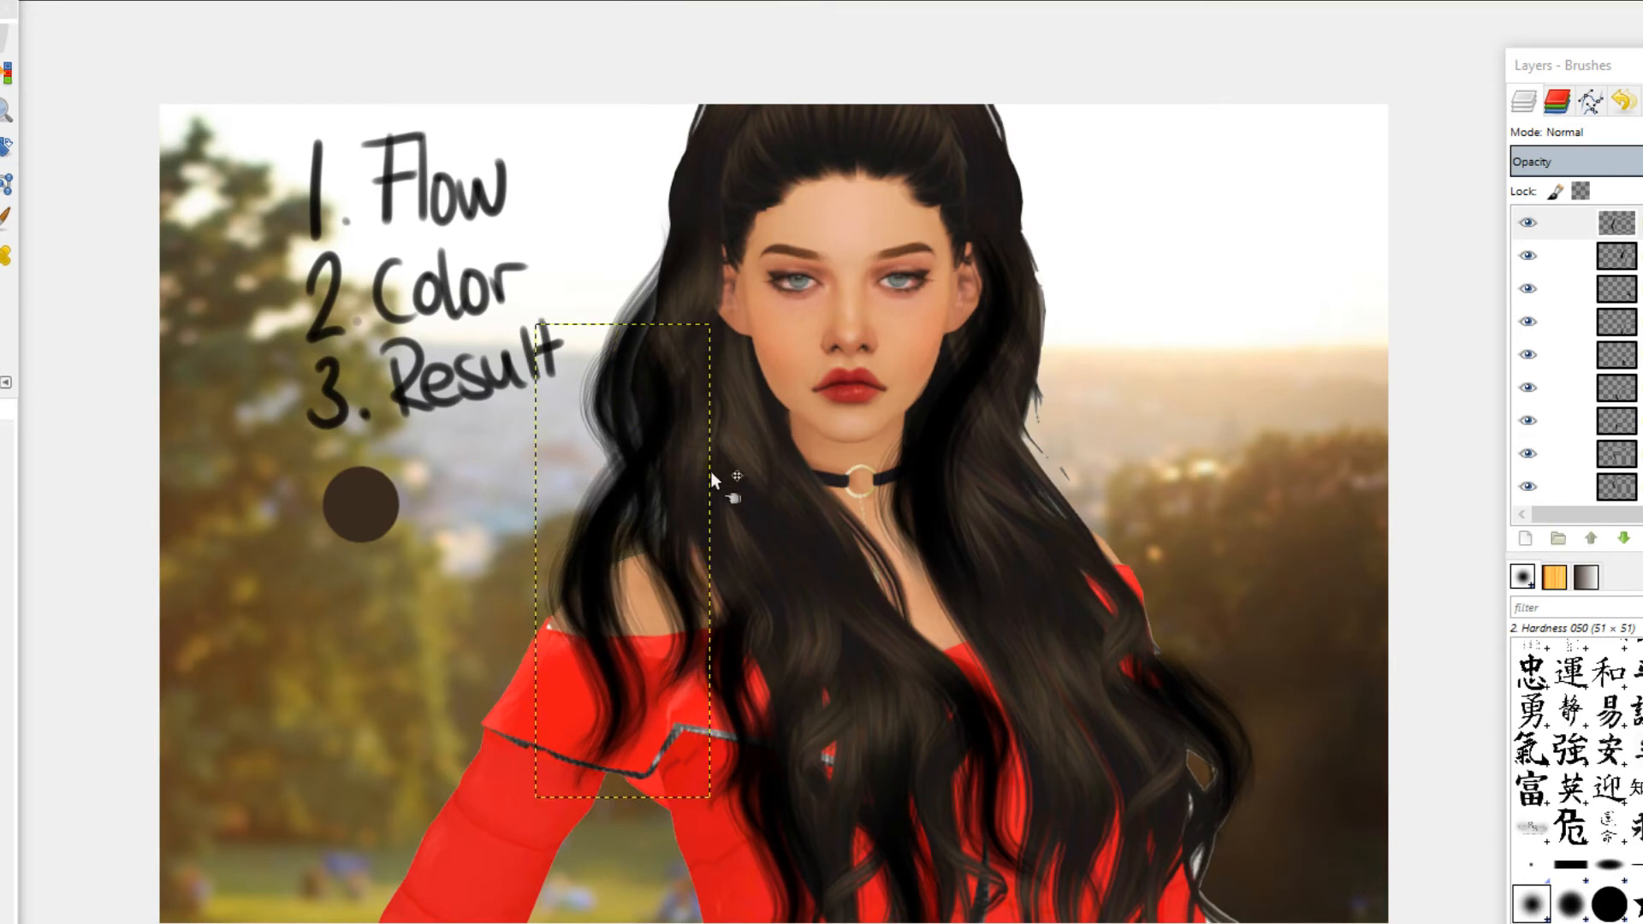
{"action": "left_click_drag", "start_coordinate": [615, 505], "coordinate": [623, 506]}
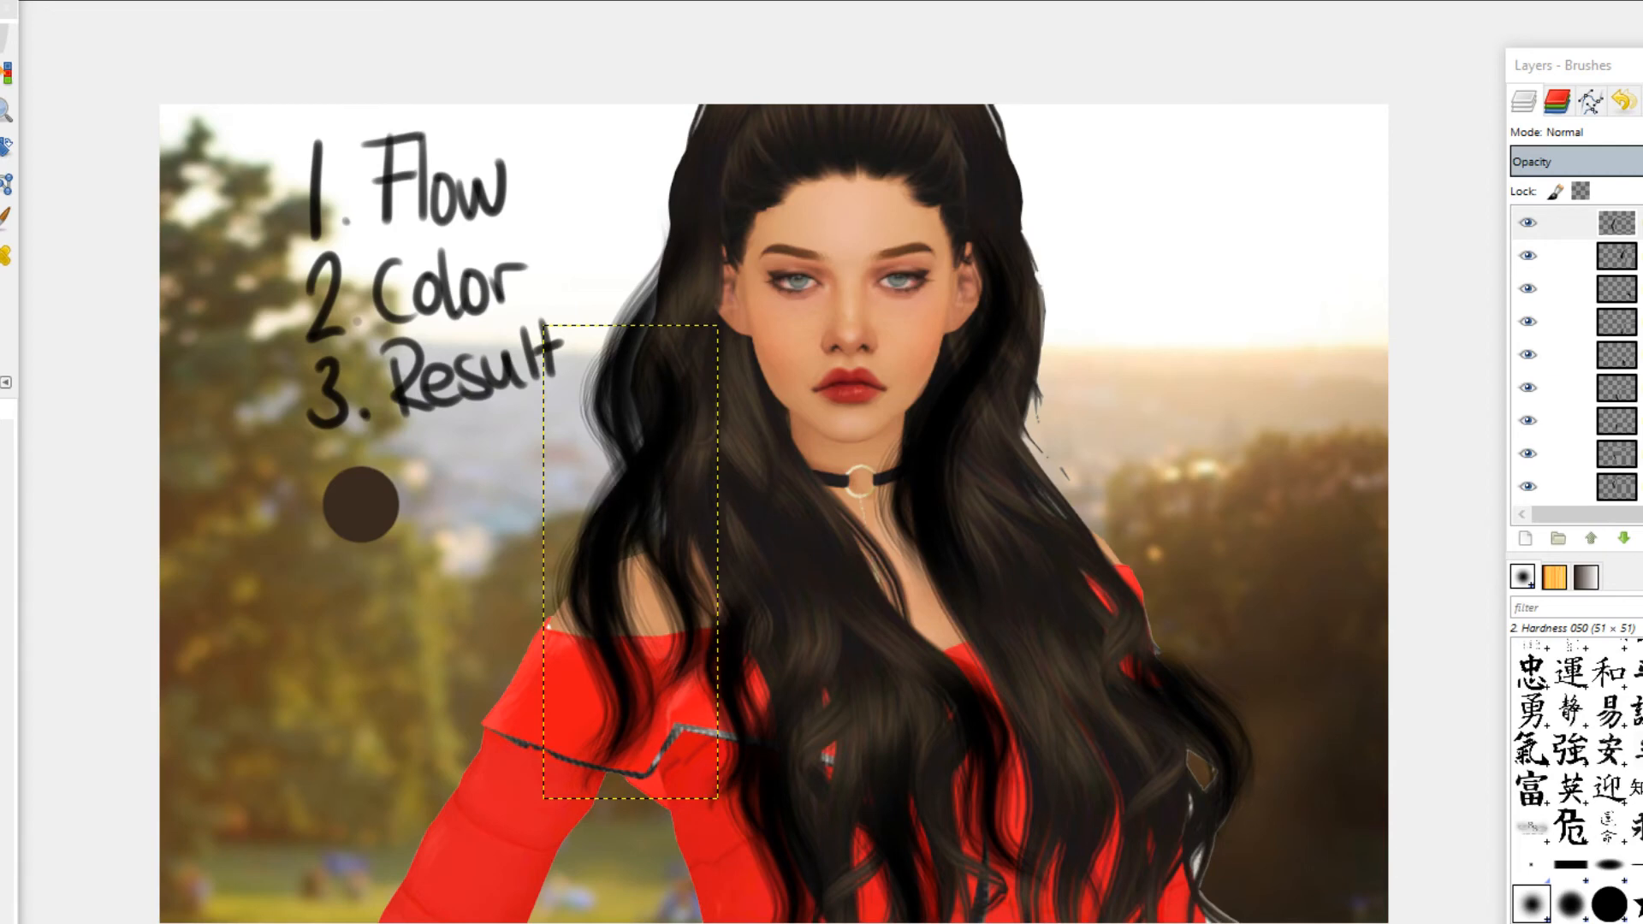
Step: Scale the ninth strand to 132 × 357 px, shrink it once more and nudge it up over the shoulder
{"action": "left_click", "coordinate": [1, 184]}
{"action": "left_click", "coordinate": [610, 530]}
{"action": "left_click_drag", "start_coordinate": [678, 464], "coordinate": [631, 537]}
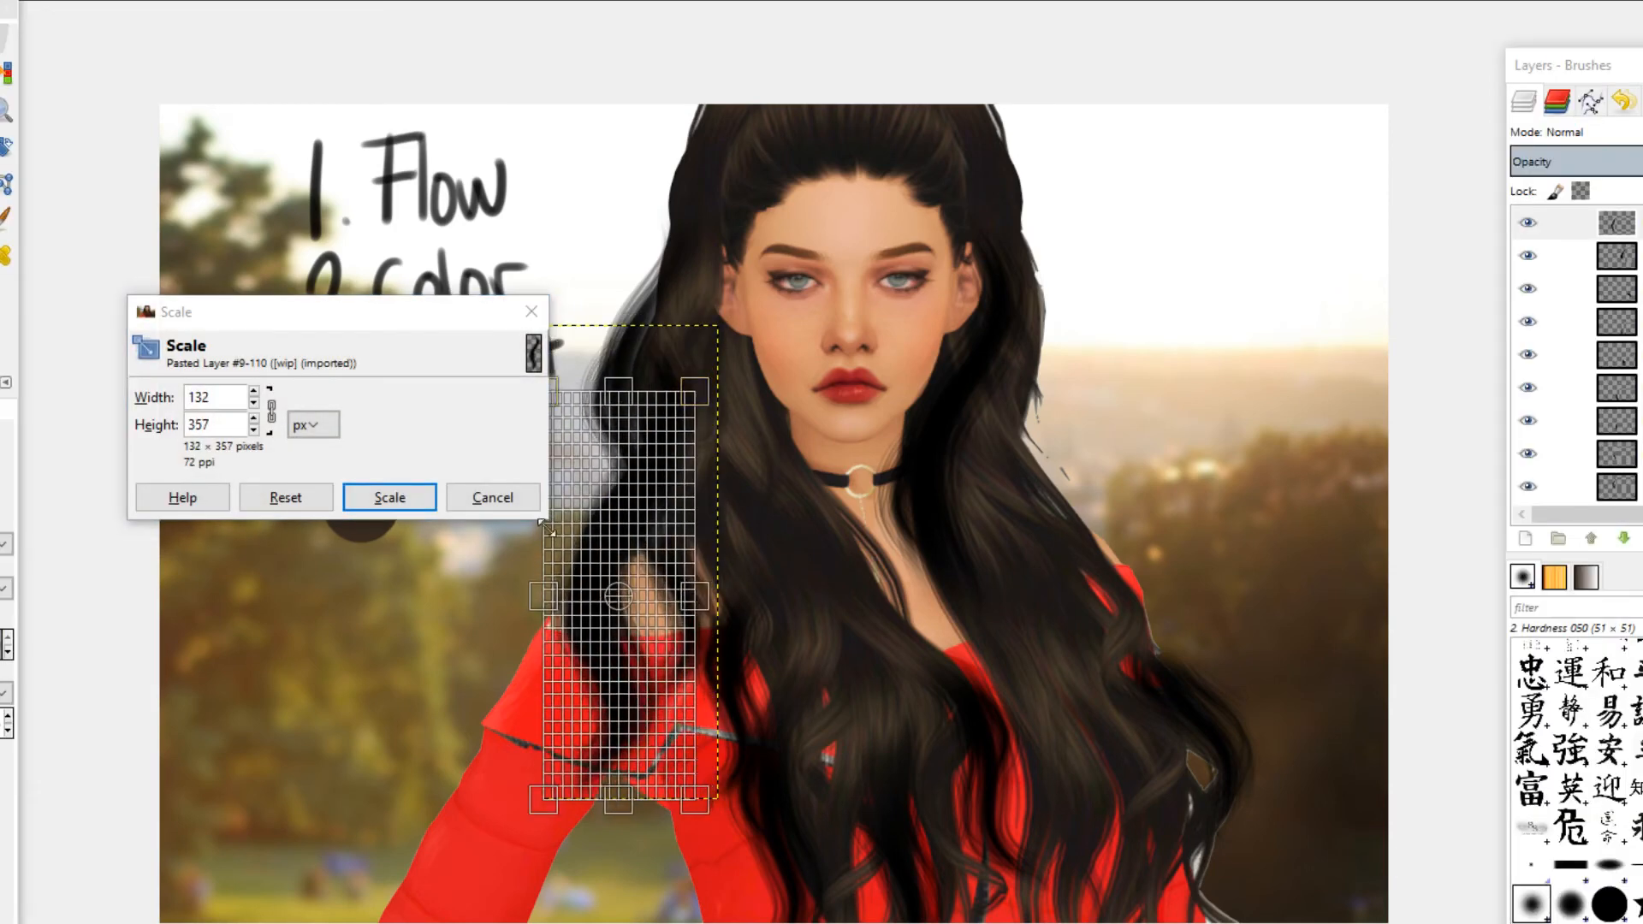
{"action": "left_click", "coordinate": [424, 500]}
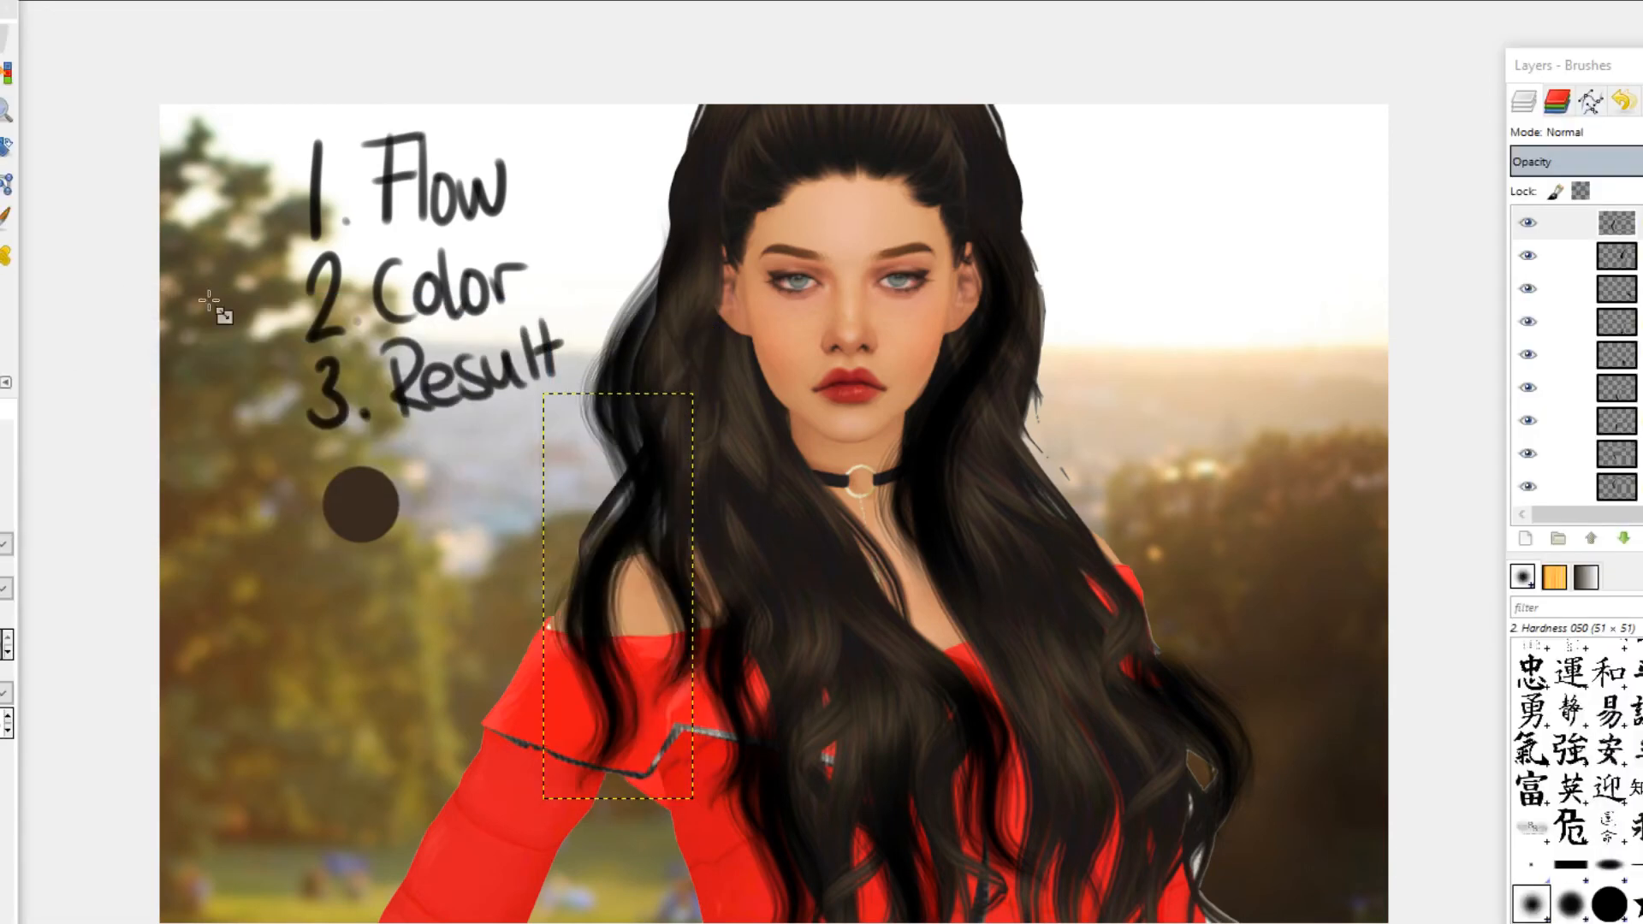
{"action": "left_click", "coordinate": [640, 535]}
{"action": "left_click_drag", "start_coordinate": [642, 535], "coordinate": [633, 561]}
{"action": "left_click", "coordinate": [394, 499]}
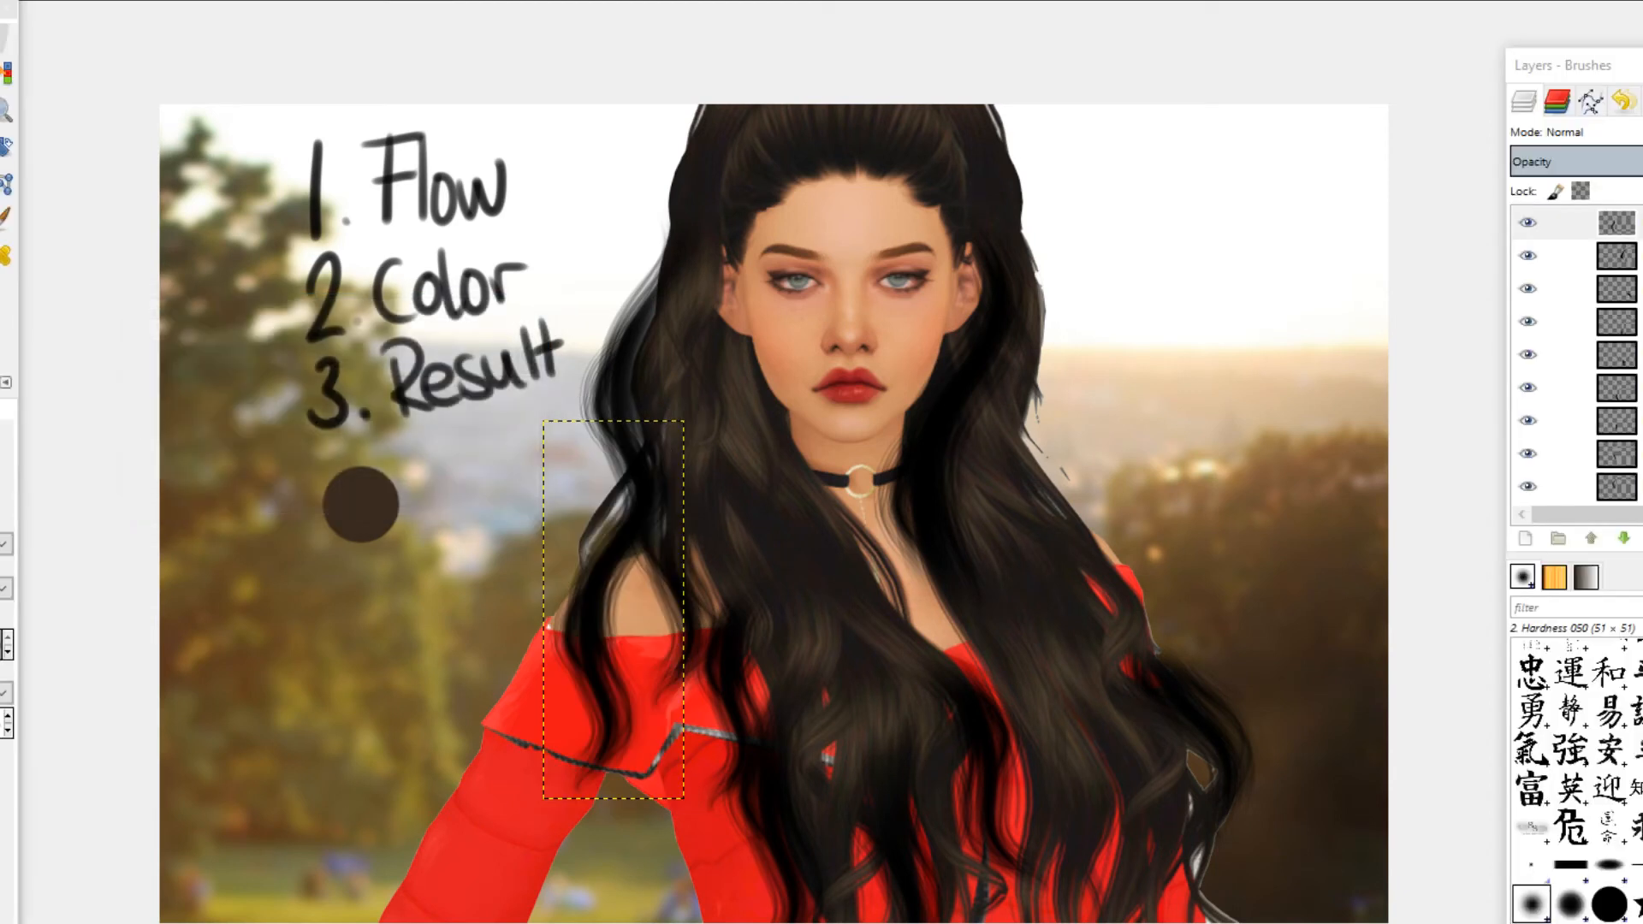
{"action": "left_click", "coordinate": [1, 147]}
{"action": "left_click_drag", "start_coordinate": [598, 589], "coordinate": [593, 561]}
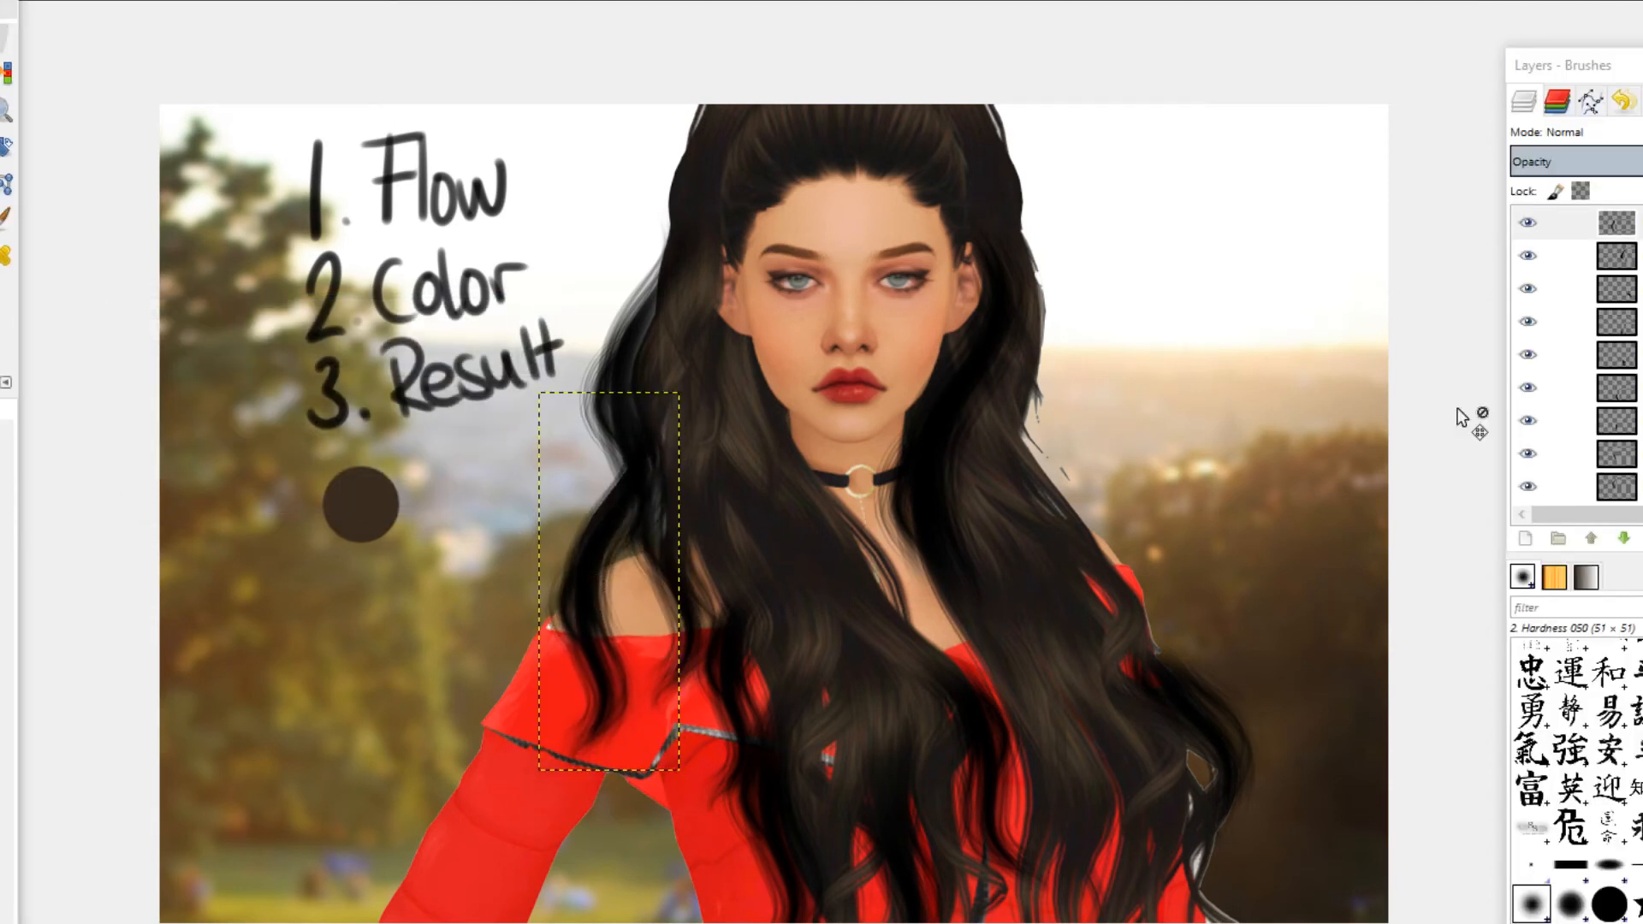
Step: Paste a tenth copy of the strand as a new layer above the others and scale it down to 149 × 407 px
{"action": "left_click", "coordinate": [1633, 454]}
{"action": "left_click", "coordinate": [1633, 487]}
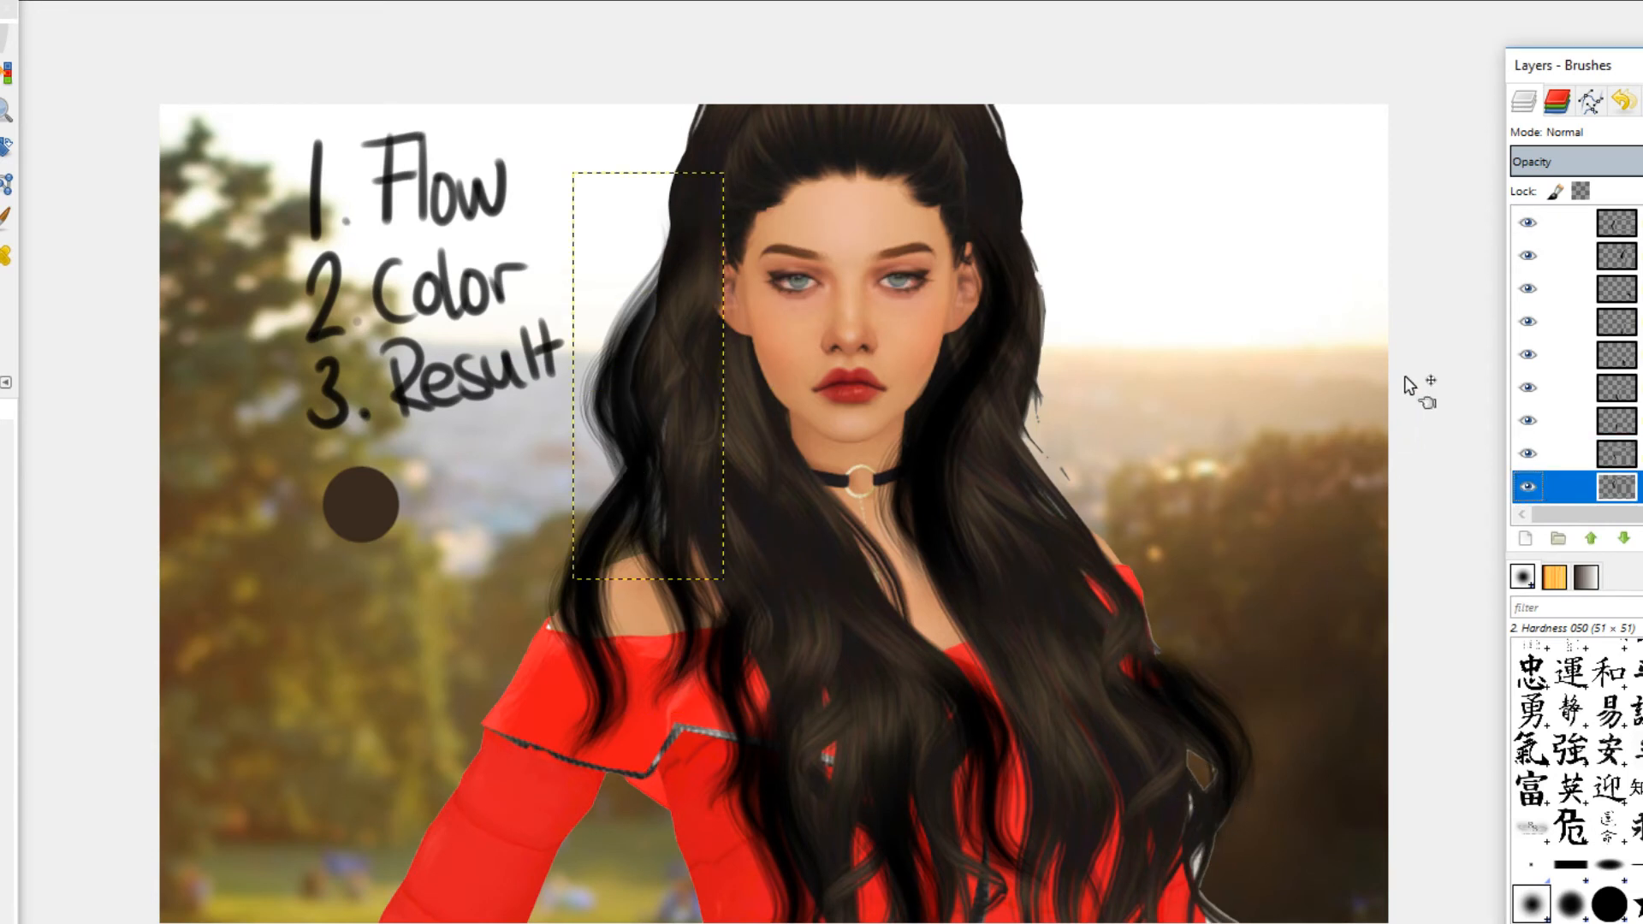
{"action": "left_click", "coordinate": [1623, 224]}
{"action": "left_click", "coordinate": [1525, 538]}
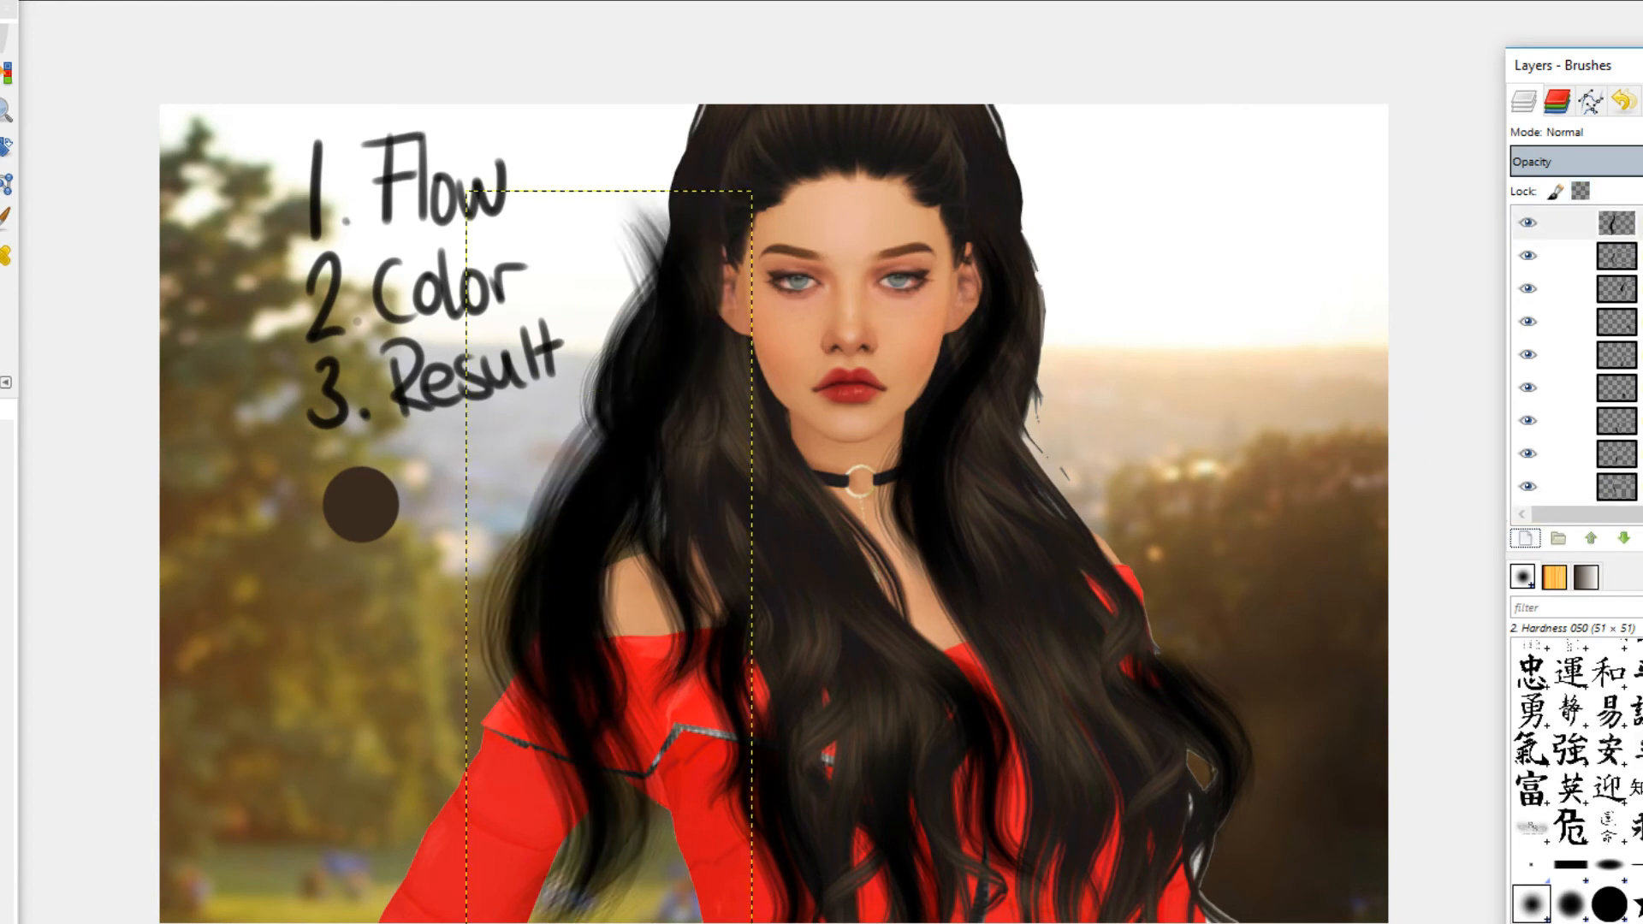
{"action": "left_click", "coordinate": [0, 184]}
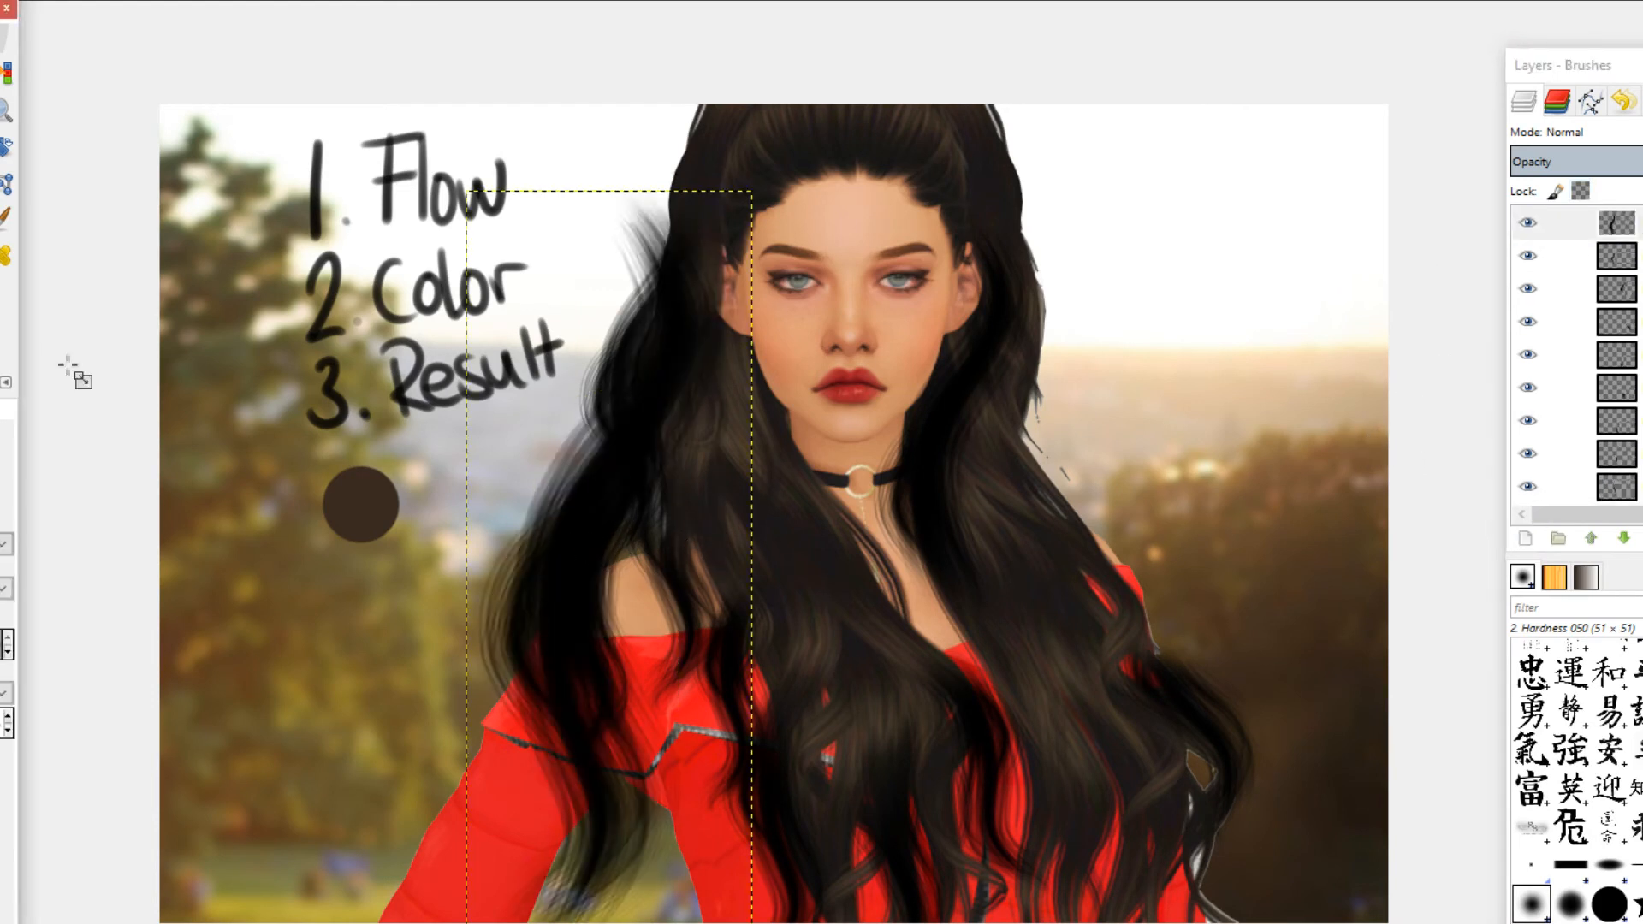
{"action": "left_click", "coordinate": [652, 402]}
{"action": "left_click_drag", "start_coordinate": [606, 586], "coordinate": [650, 440]}
{"action": "left_click_drag", "start_coordinate": [713, 323], "coordinate": [596, 640]}
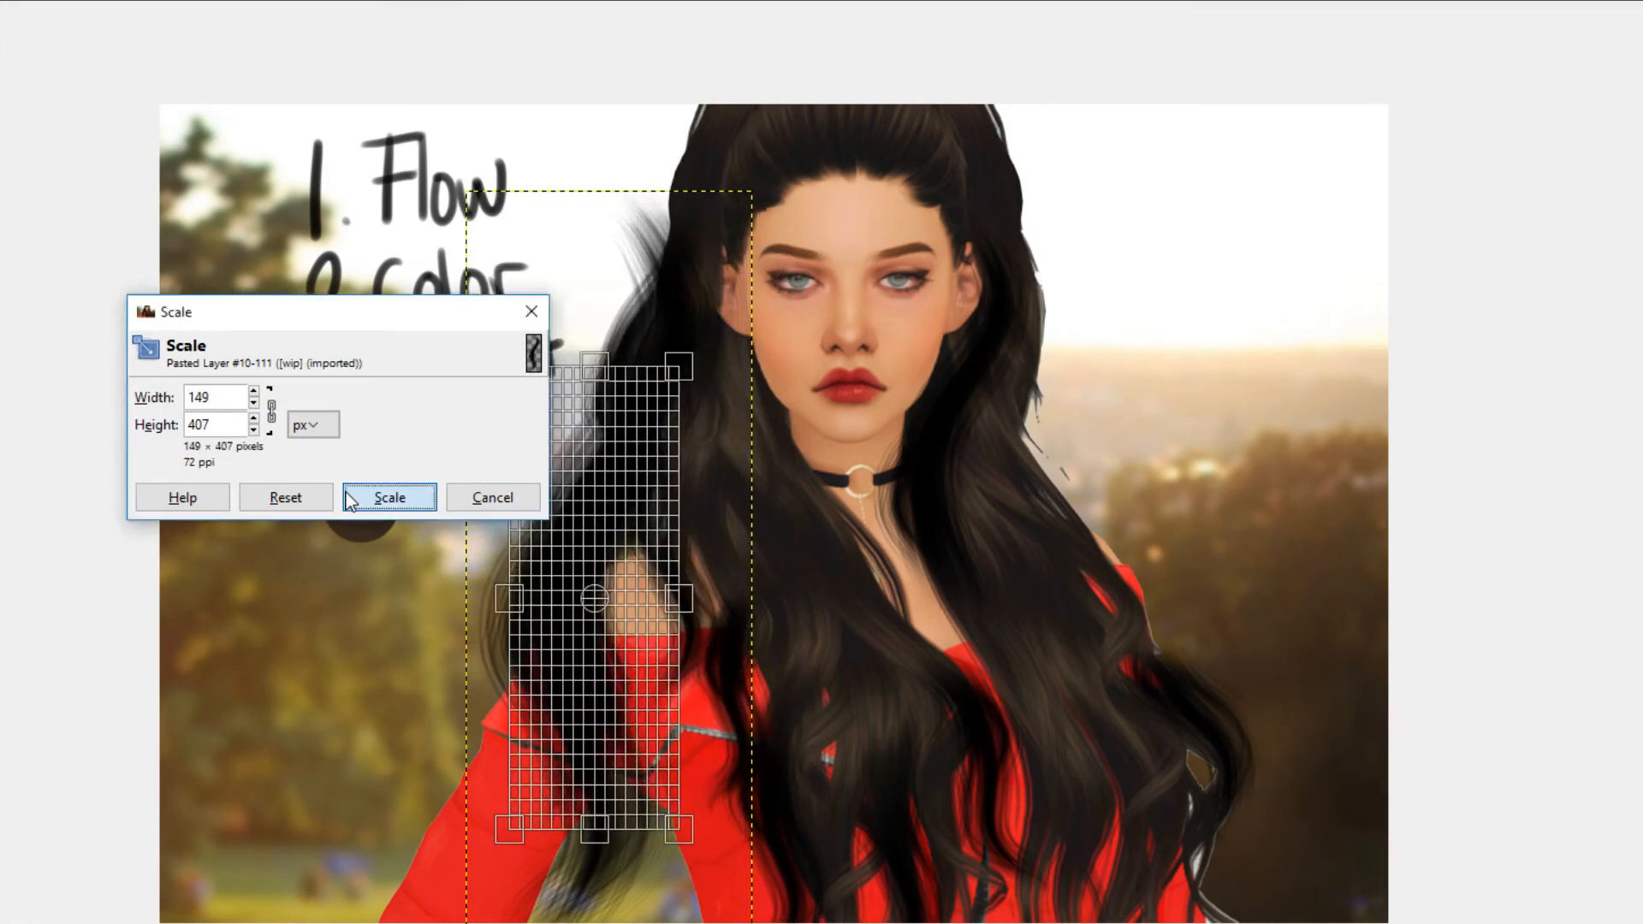
{"action": "left_click", "coordinate": [389, 497]}
Step: Move the tenth strand beside the head on the portrait's right side and erase its upper end sticking out past the hair
{"action": "mouse_move", "coordinate": [588, 526]}
{"action": "left_mouse_down"}
{"action": "mouse_move", "coordinate": [1157, 470]}
{"action": "mouse_move", "coordinate": [1172, 455]}
{"action": "mouse_move", "coordinate": [1073, 360]}
{"action": "mouse_move", "coordinate": [1034, 273]}
{"action": "mouse_move", "coordinate": [1044, 158]}
{"action": "mouse_move", "coordinate": [1042, 177]}
{"action": "left_mouse_up"}
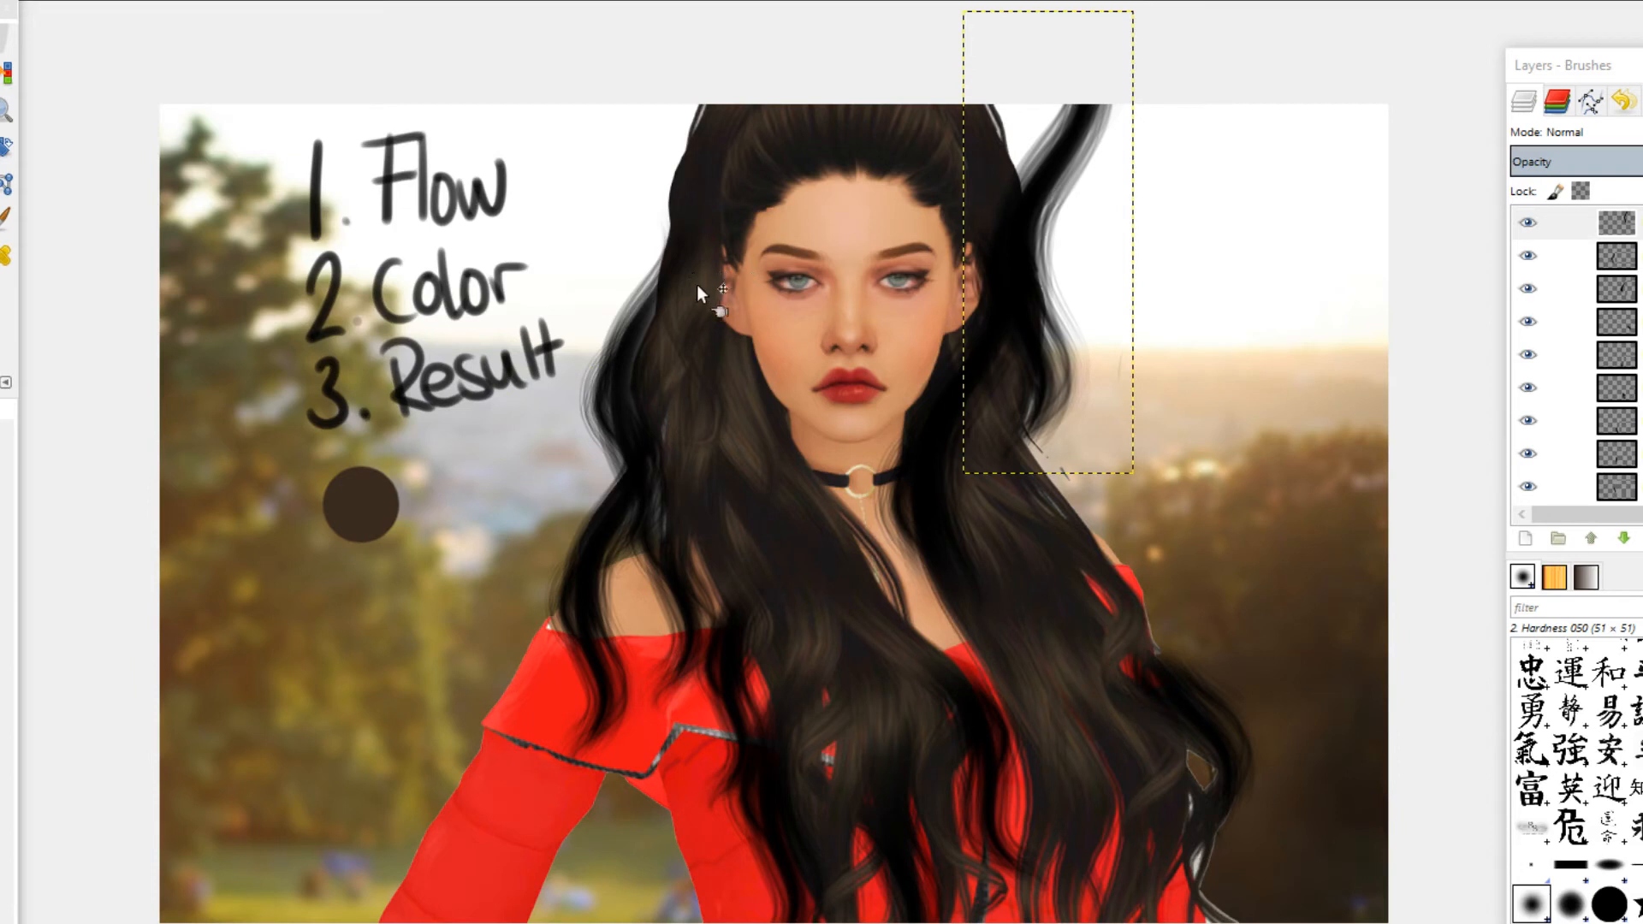
{"action": "key", "text": "shift+t"}
{"action": "key", "text": "shift+e"}
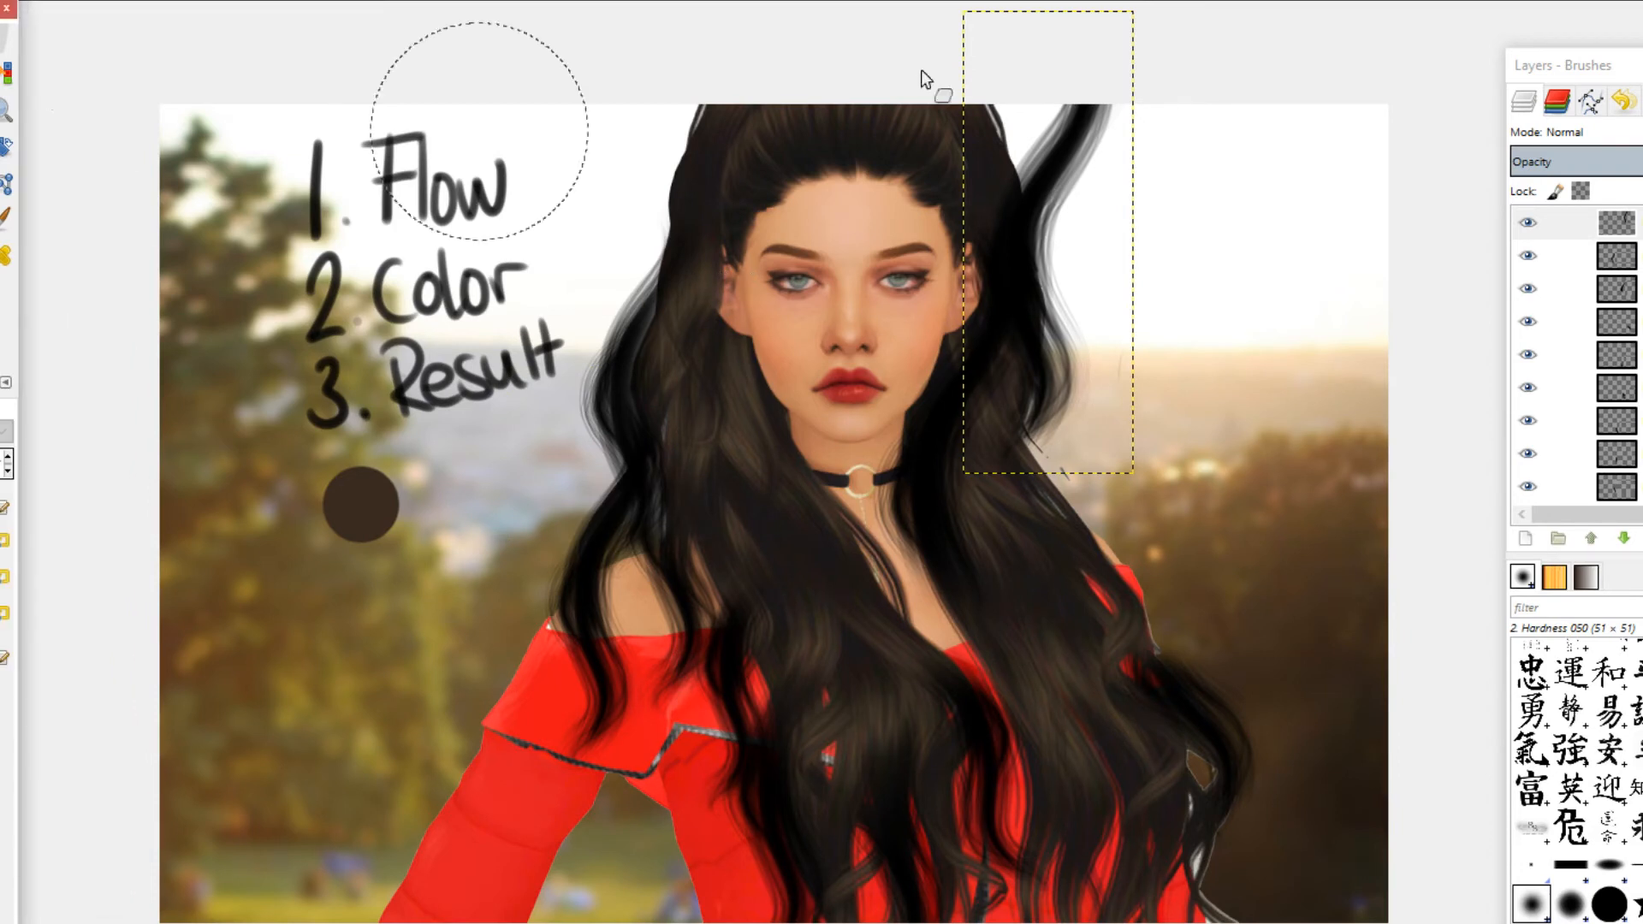
{"action": "mouse_move", "coordinate": [1118, 79]}
{"action": "left_mouse_down"}
{"action": "mouse_move", "coordinate": [1104, 186]}
{"action": "mouse_move", "coordinate": [1080, 136]}
{"action": "mouse_move", "coordinate": [1102, 97]}
{"action": "mouse_move", "coordinate": [1084, 110]}
{"action": "mouse_move", "coordinate": [1085, 229]}
{"action": "left_mouse_up"}
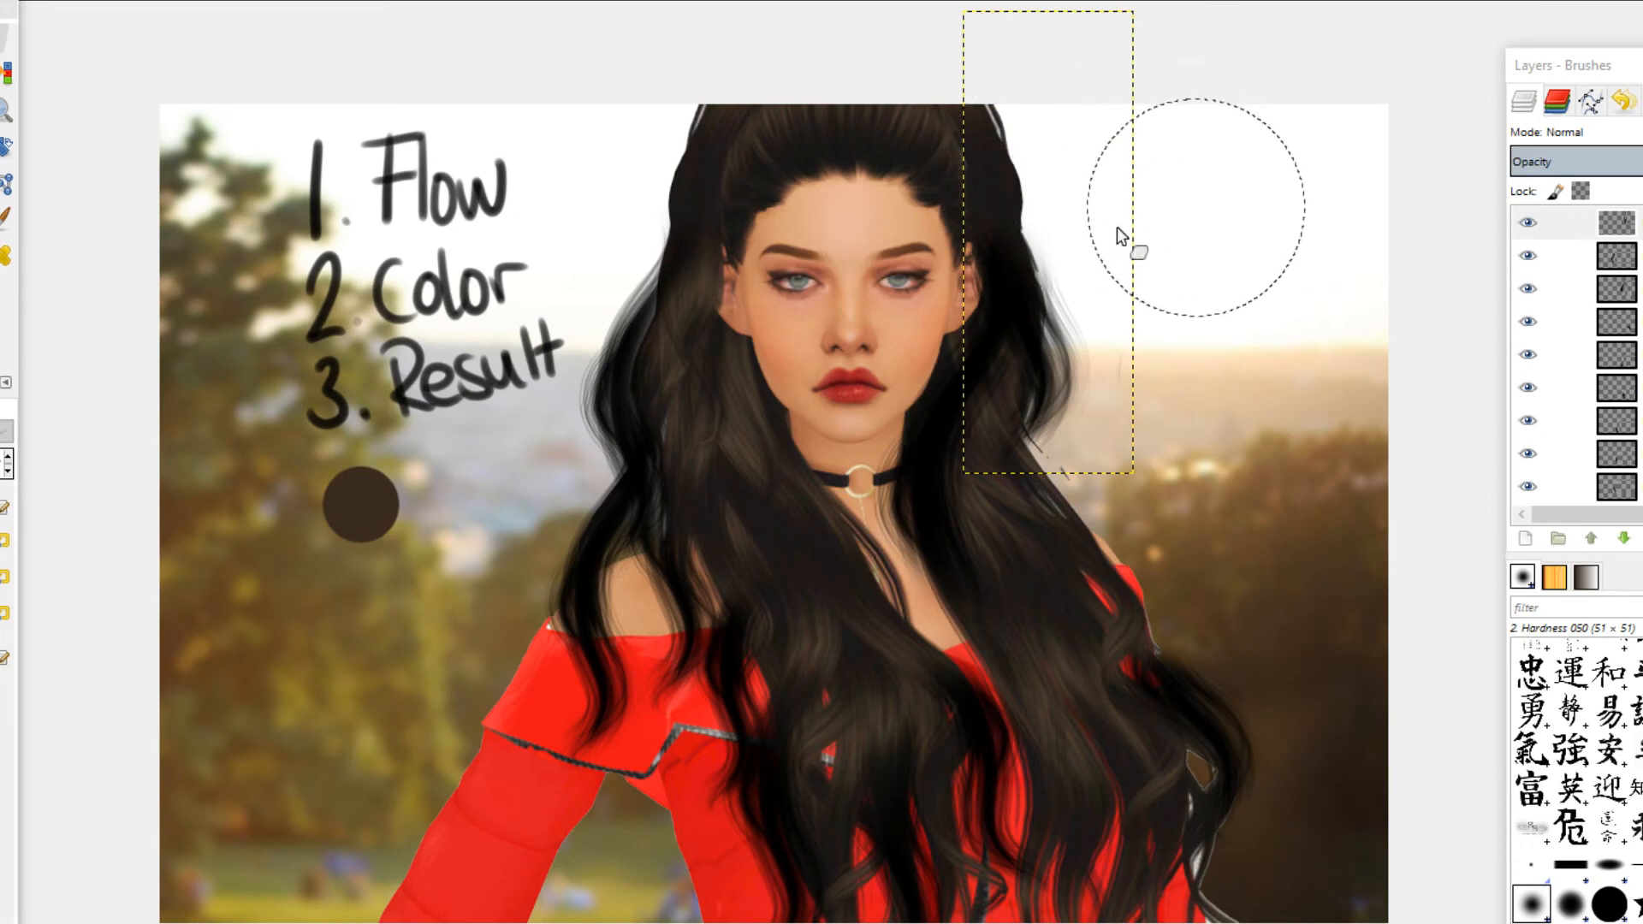
Step: Paste an eleventh copy of the strand as a new layer and scale it down to 168 × 458 px
{"action": "key", "text": "ctrl+v"}
{"action": "left_click", "coordinate": [1524, 538]}
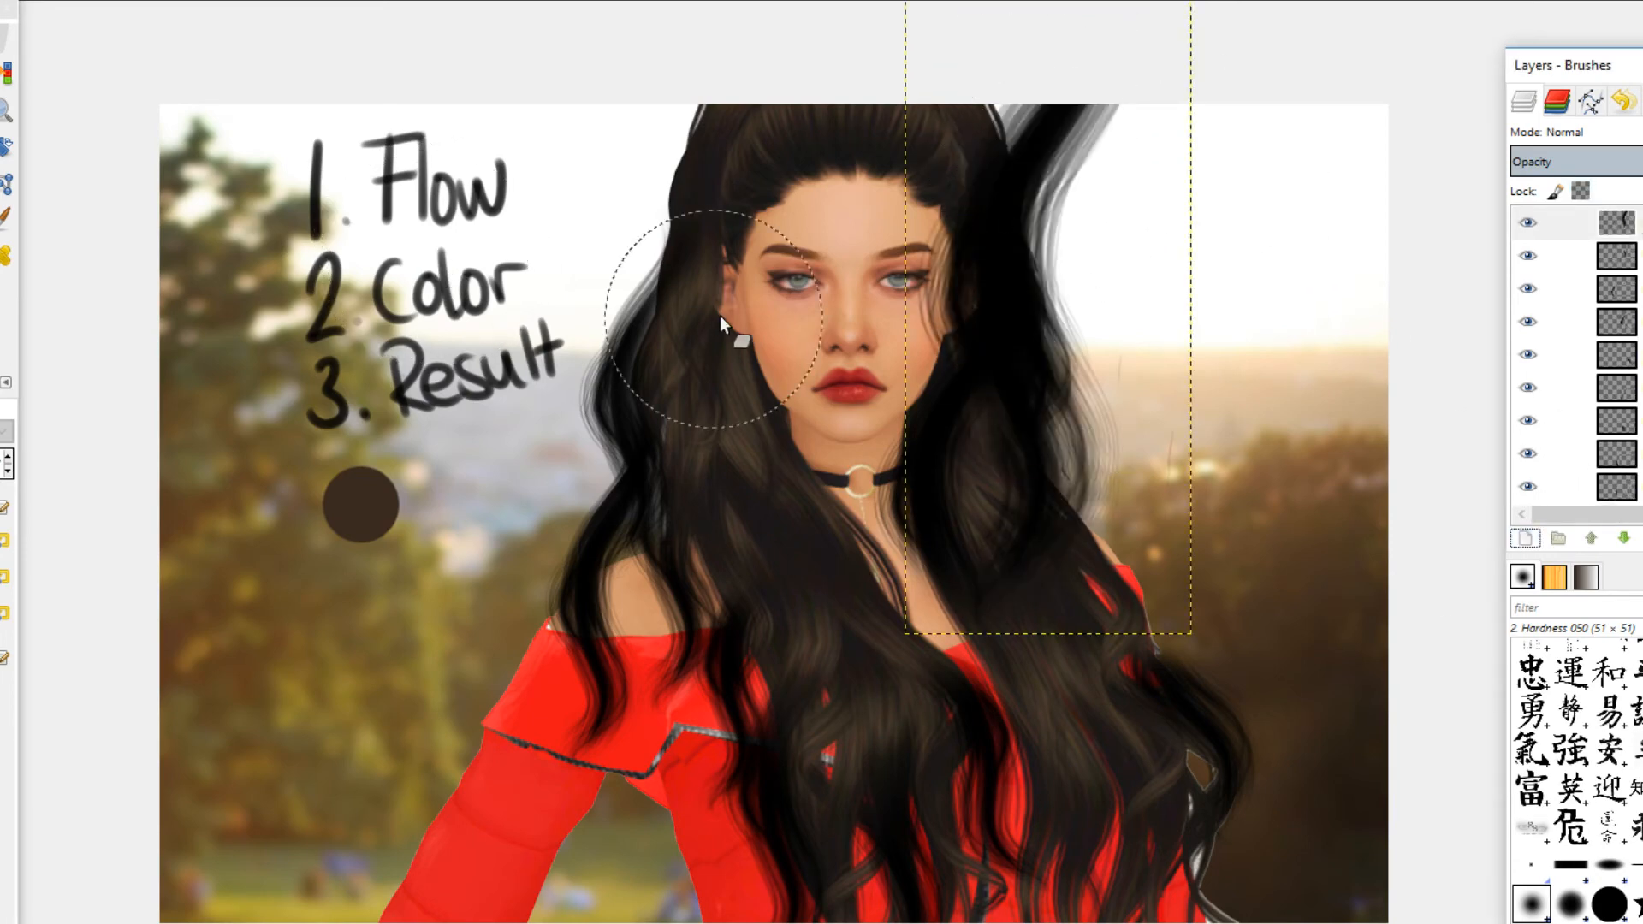
{"action": "left_click", "coordinate": [0, 183]}
{"action": "left_click", "coordinate": [796, 162]}
{"action": "left_click_drag", "start_coordinate": [1149, 123], "coordinate": [1037, 361]}
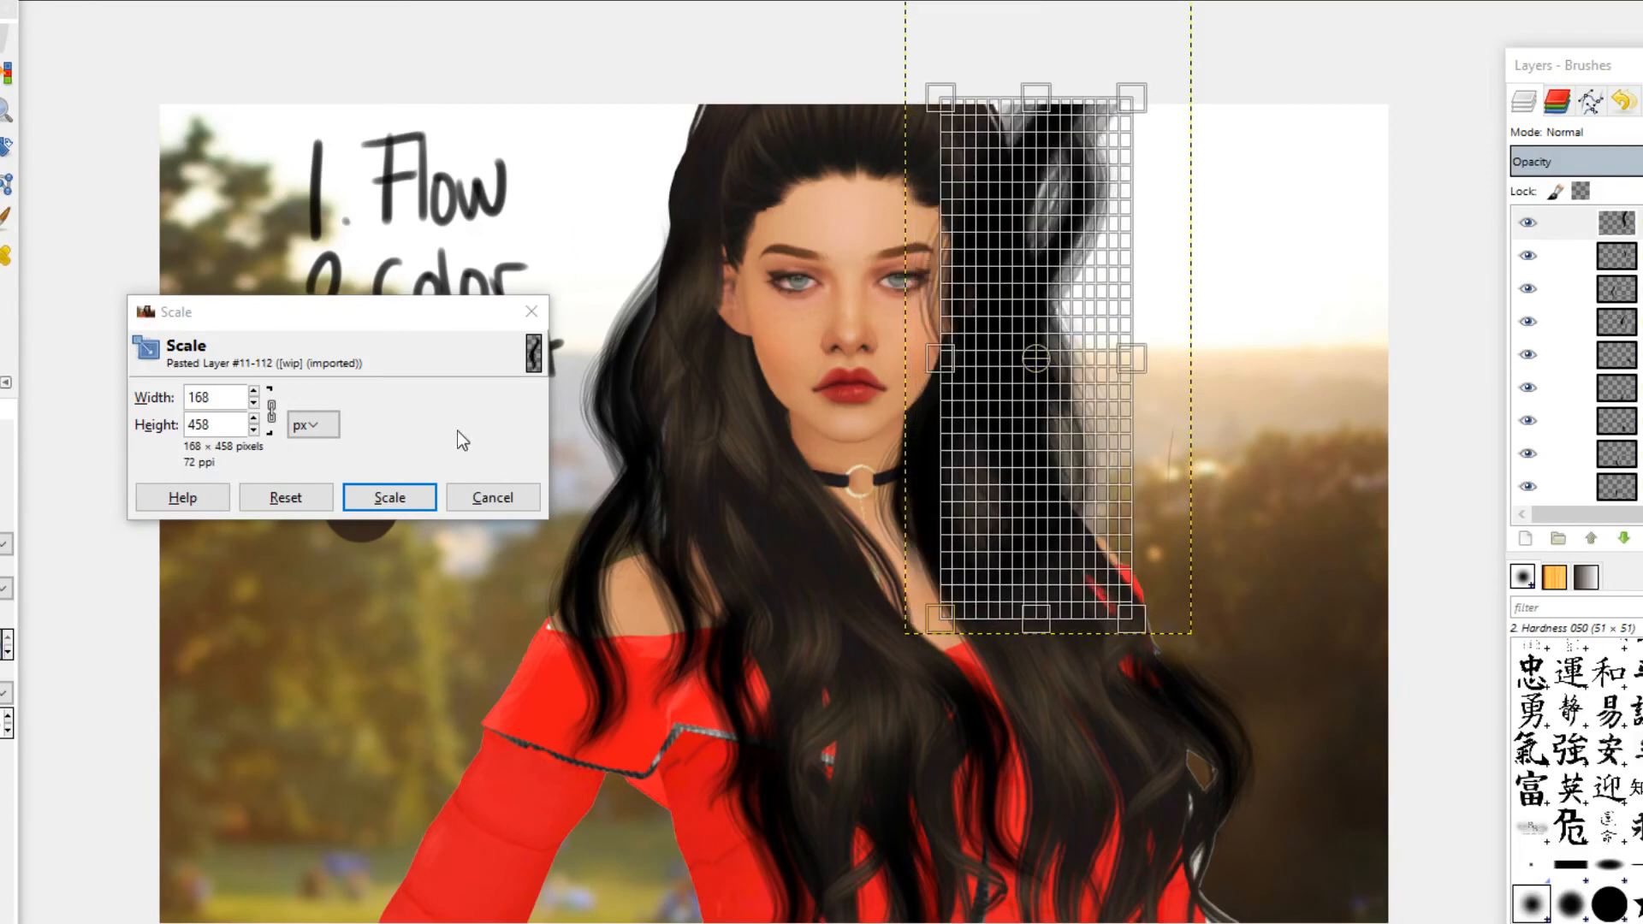
{"action": "left_click", "coordinate": [389, 497]}
Step: Rotate the eleventh strand to follow the hair's outer edge and move it up against the crown on the portrait's right side
{"action": "left_click", "coordinate": [5, 147]}
{"action": "left_click", "coordinate": [1203, 295]}
{"action": "left_click_drag", "start_coordinate": [1203, 294], "coordinate": [1111, 438]}
{"action": "left_click", "coordinate": [765, 469]}
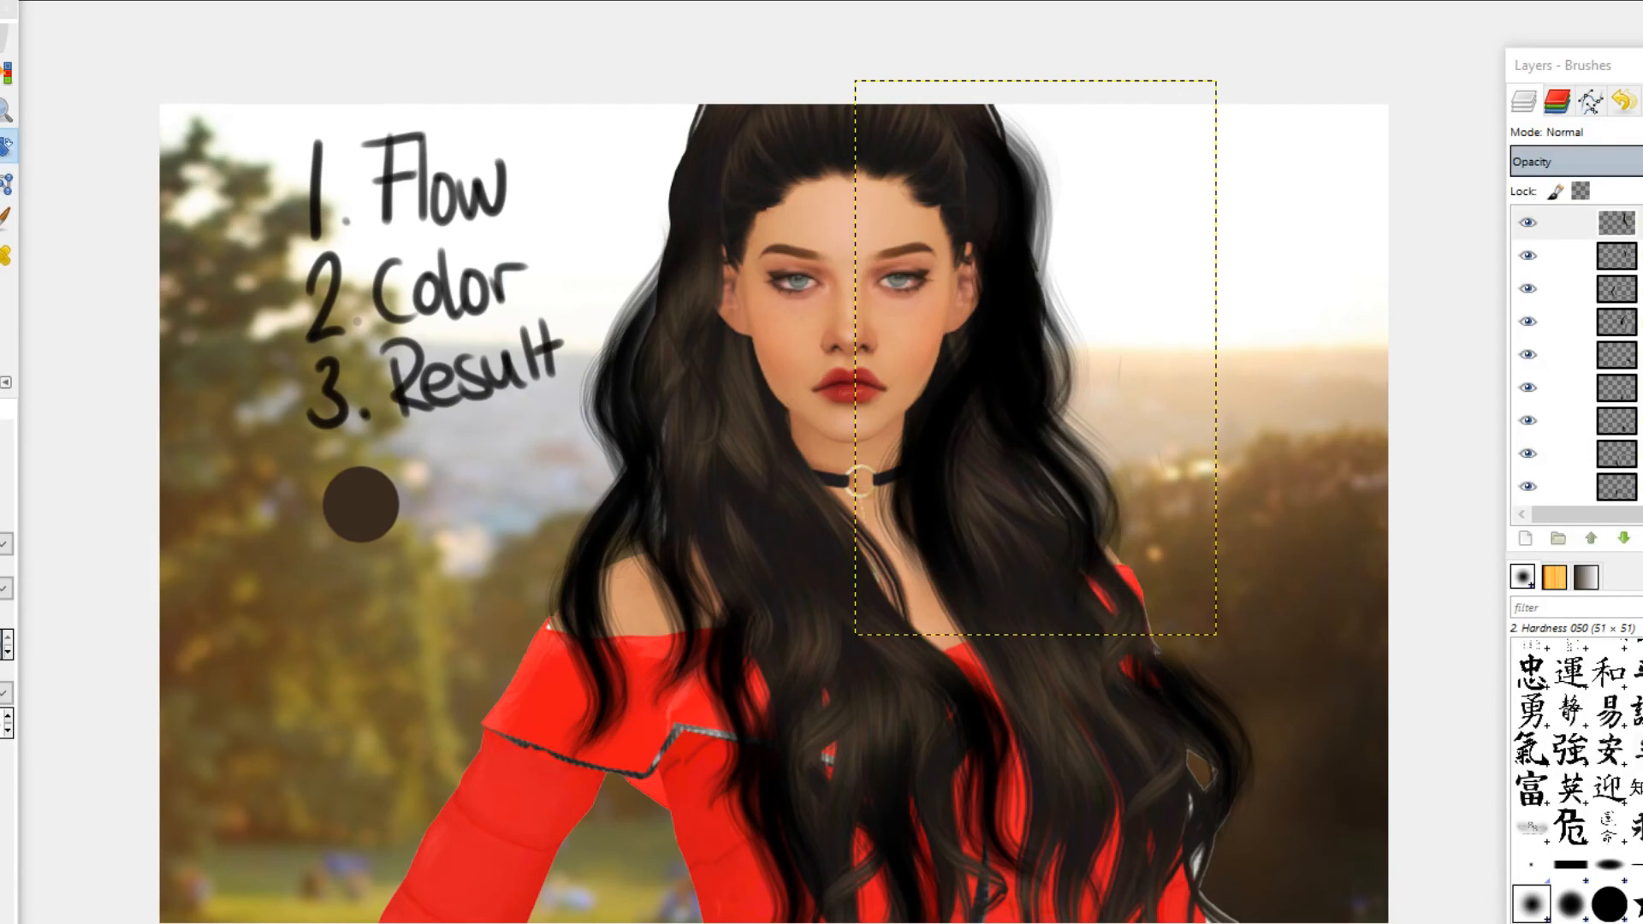
{"action": "left_click_drag", "start_coordinate": [1027, 201], "coordinate": [1023, 166]}
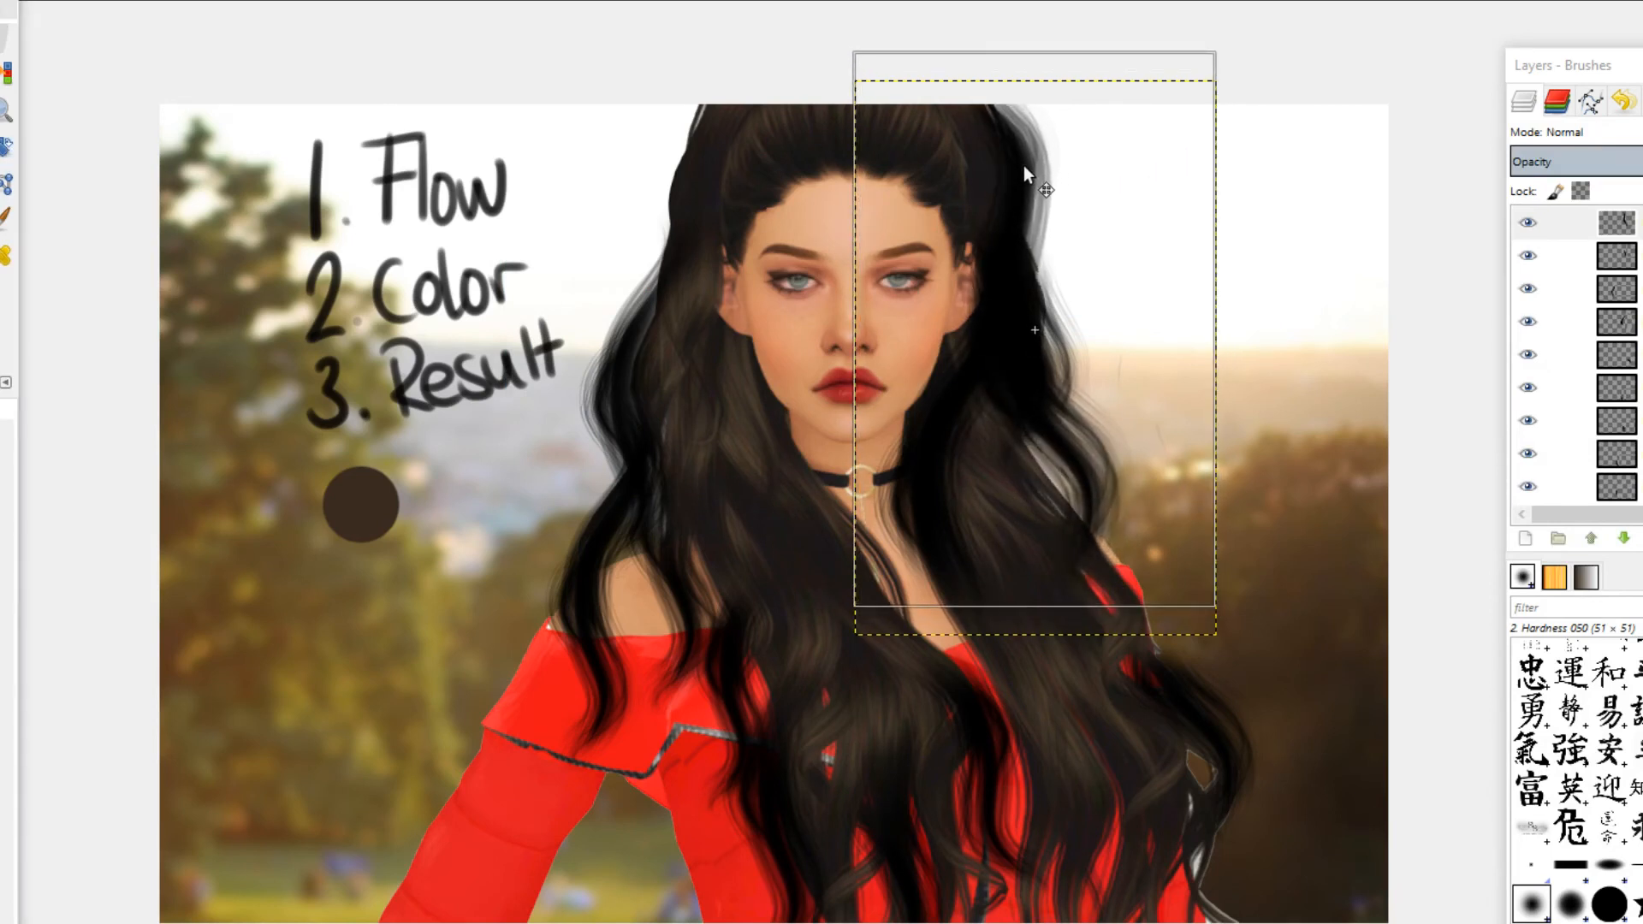
{"action": "left_click_drag", "start_coordinate": [1011, 247], "coordinate": [952, 31]}
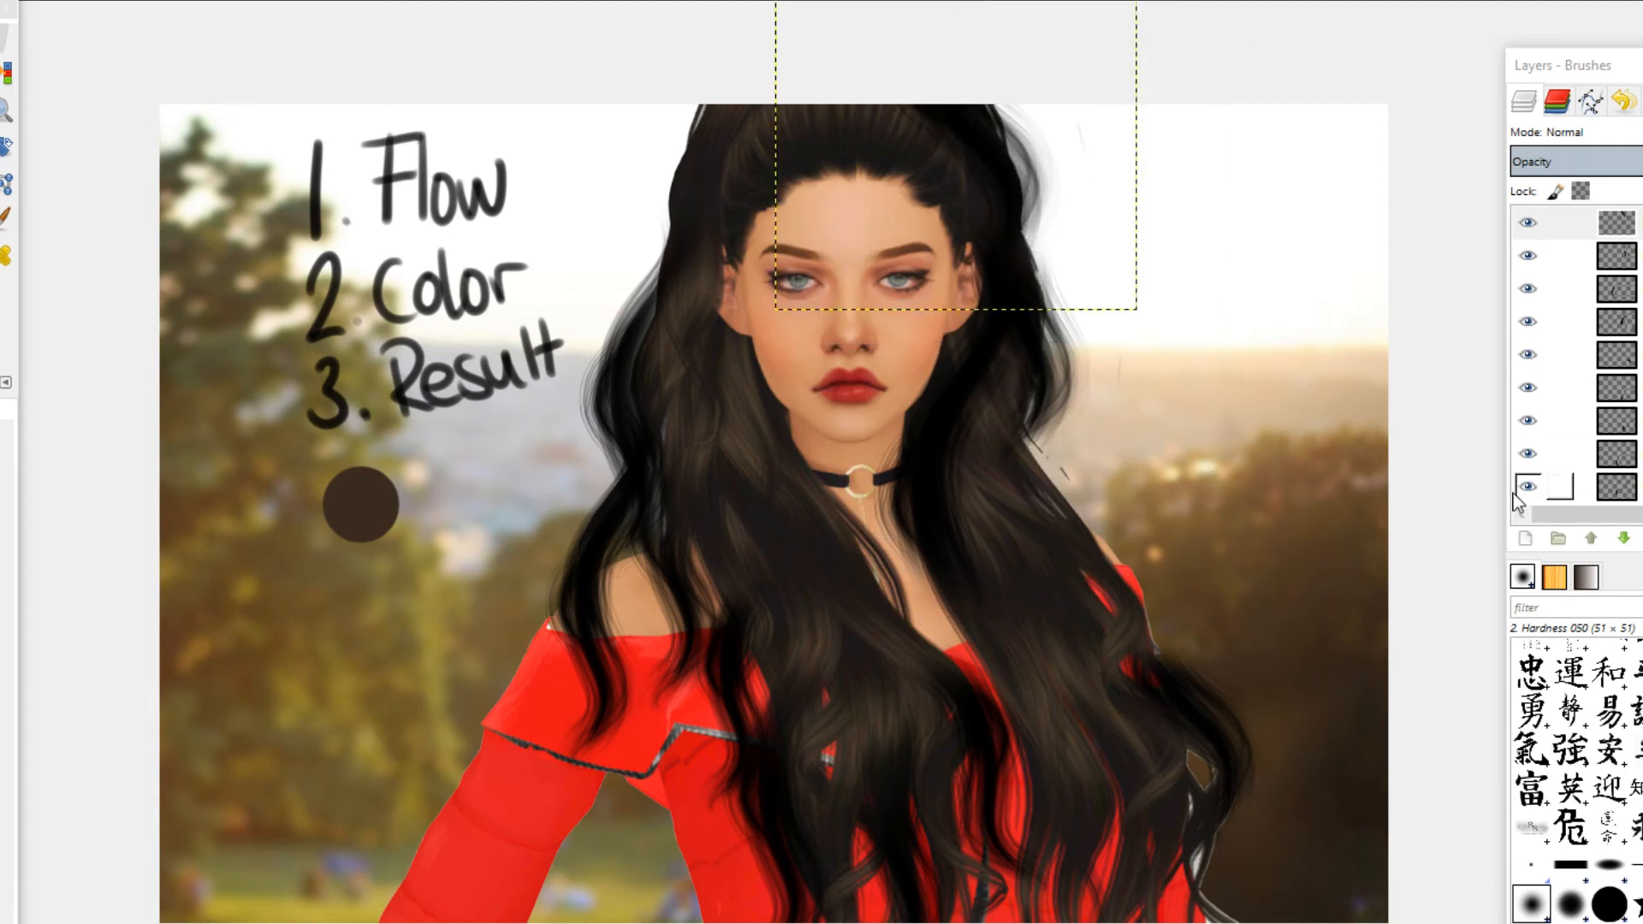
Step: Paste a twelfth copy of the strand as a new layer, scale it down and place it outside the hair above the right shoulder
{"action": "key", "text": "shift+ctrl+d"}
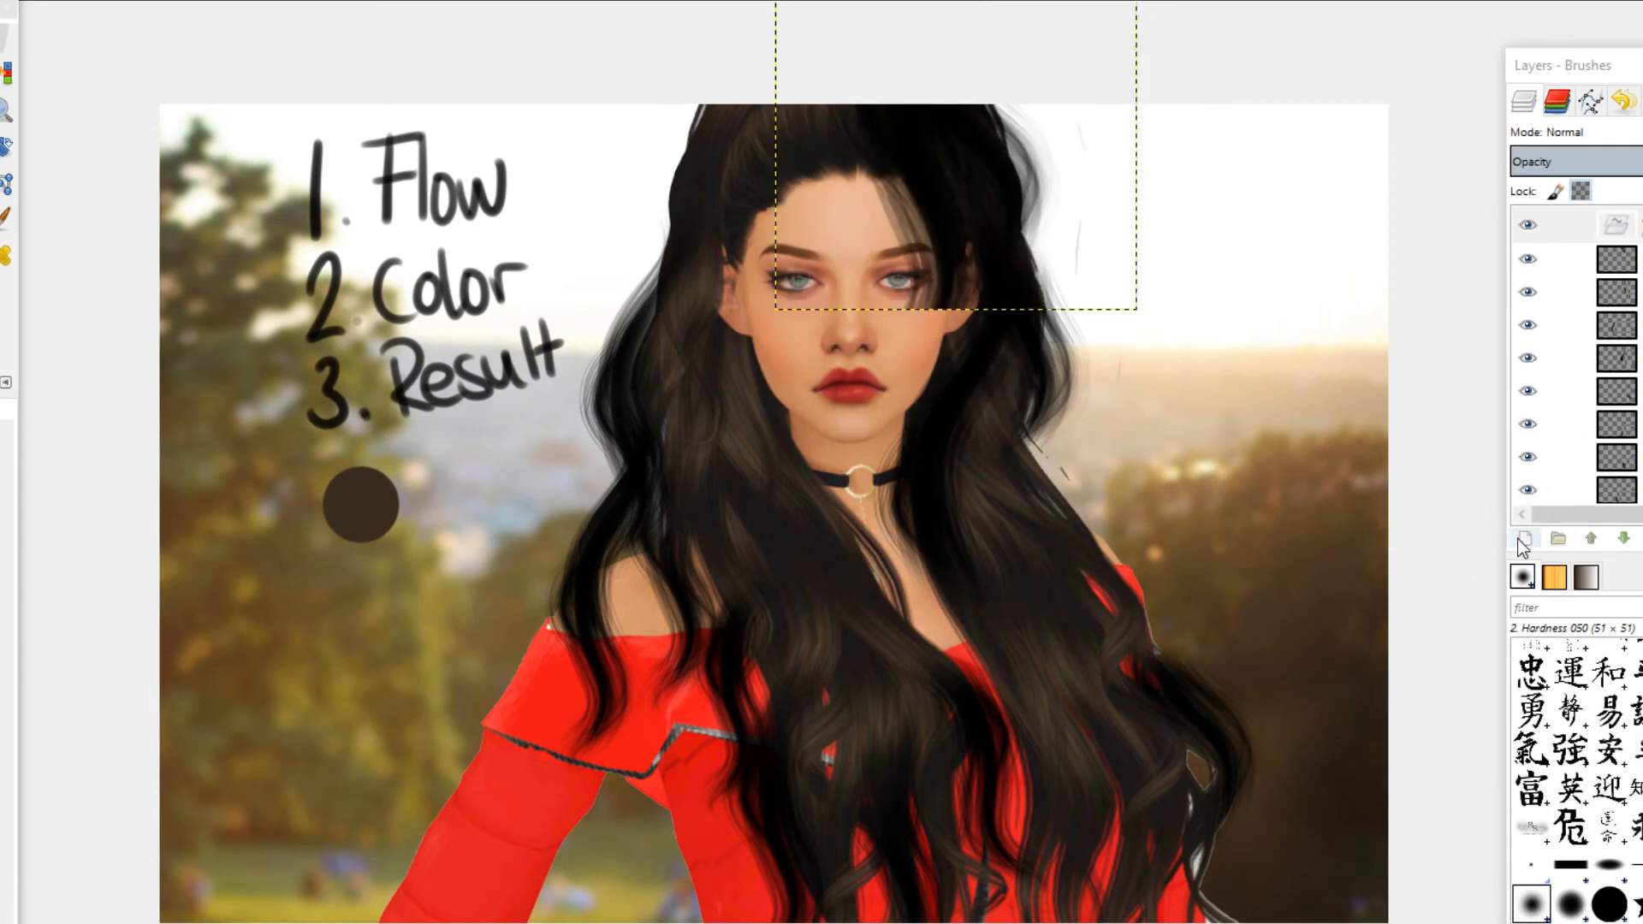
{"action": "left_click", "coordinate": [1520, 540]}
{"action": "left_click_drag", "start_coordinate": [959, 203], "coordinate": [1120, 549]}
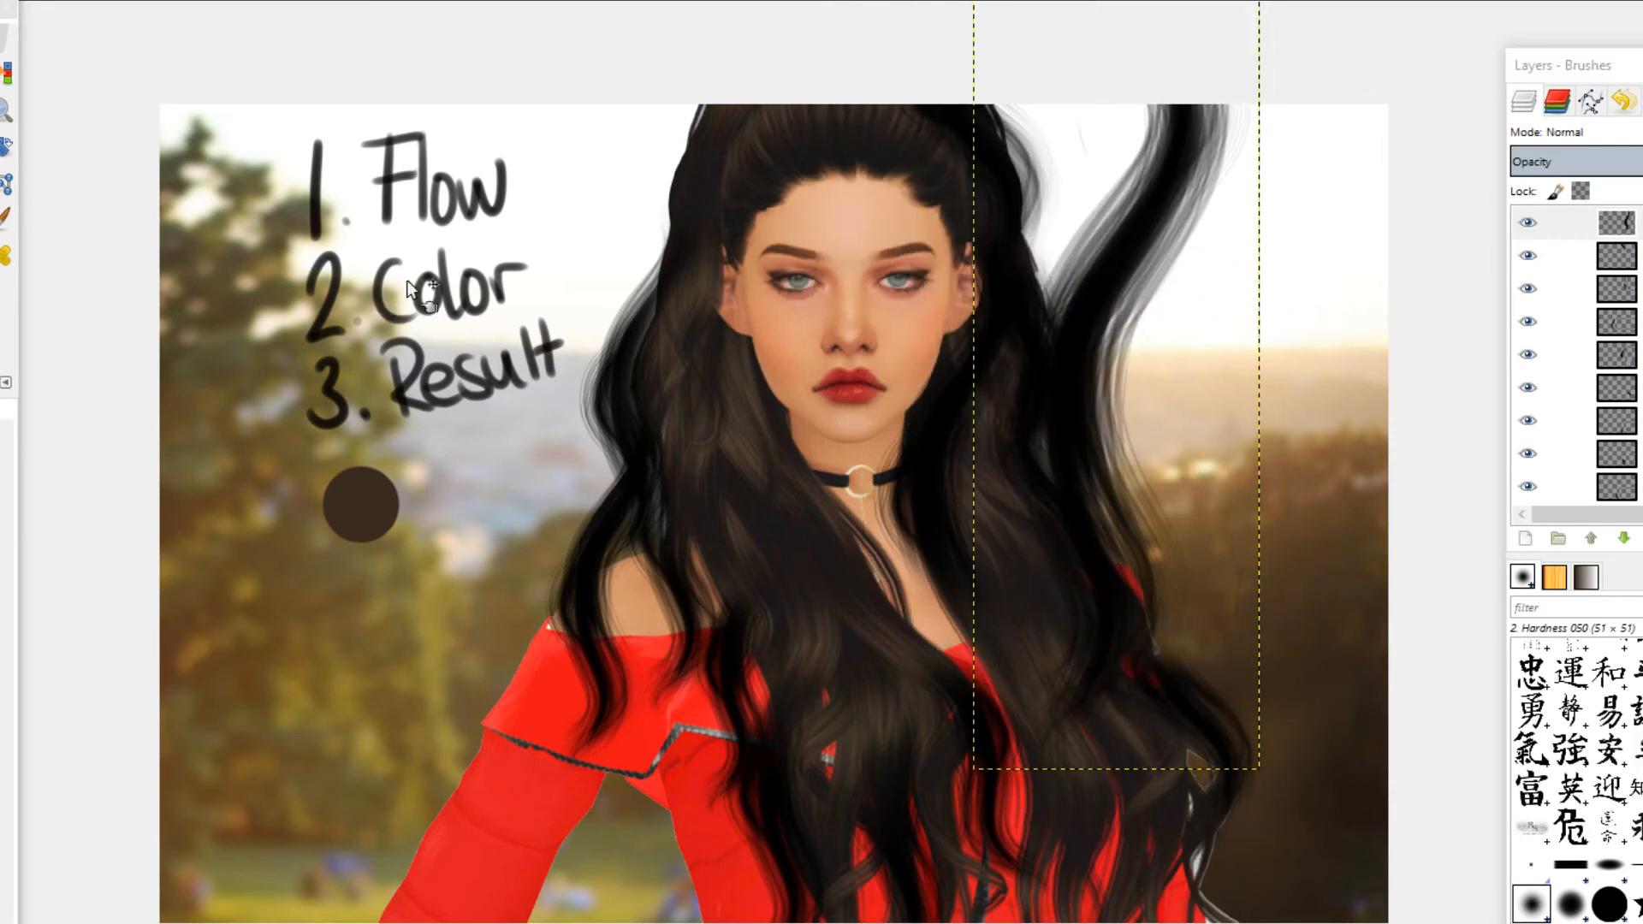
{"action": "left_click", "coordinate": [2, 184]}
{"action": "left_click_drag", "start_coordinate": [1141, 175], "coordinate": [1174, 410]}
{"action": "left_click", "coordinate": [379, 487]}
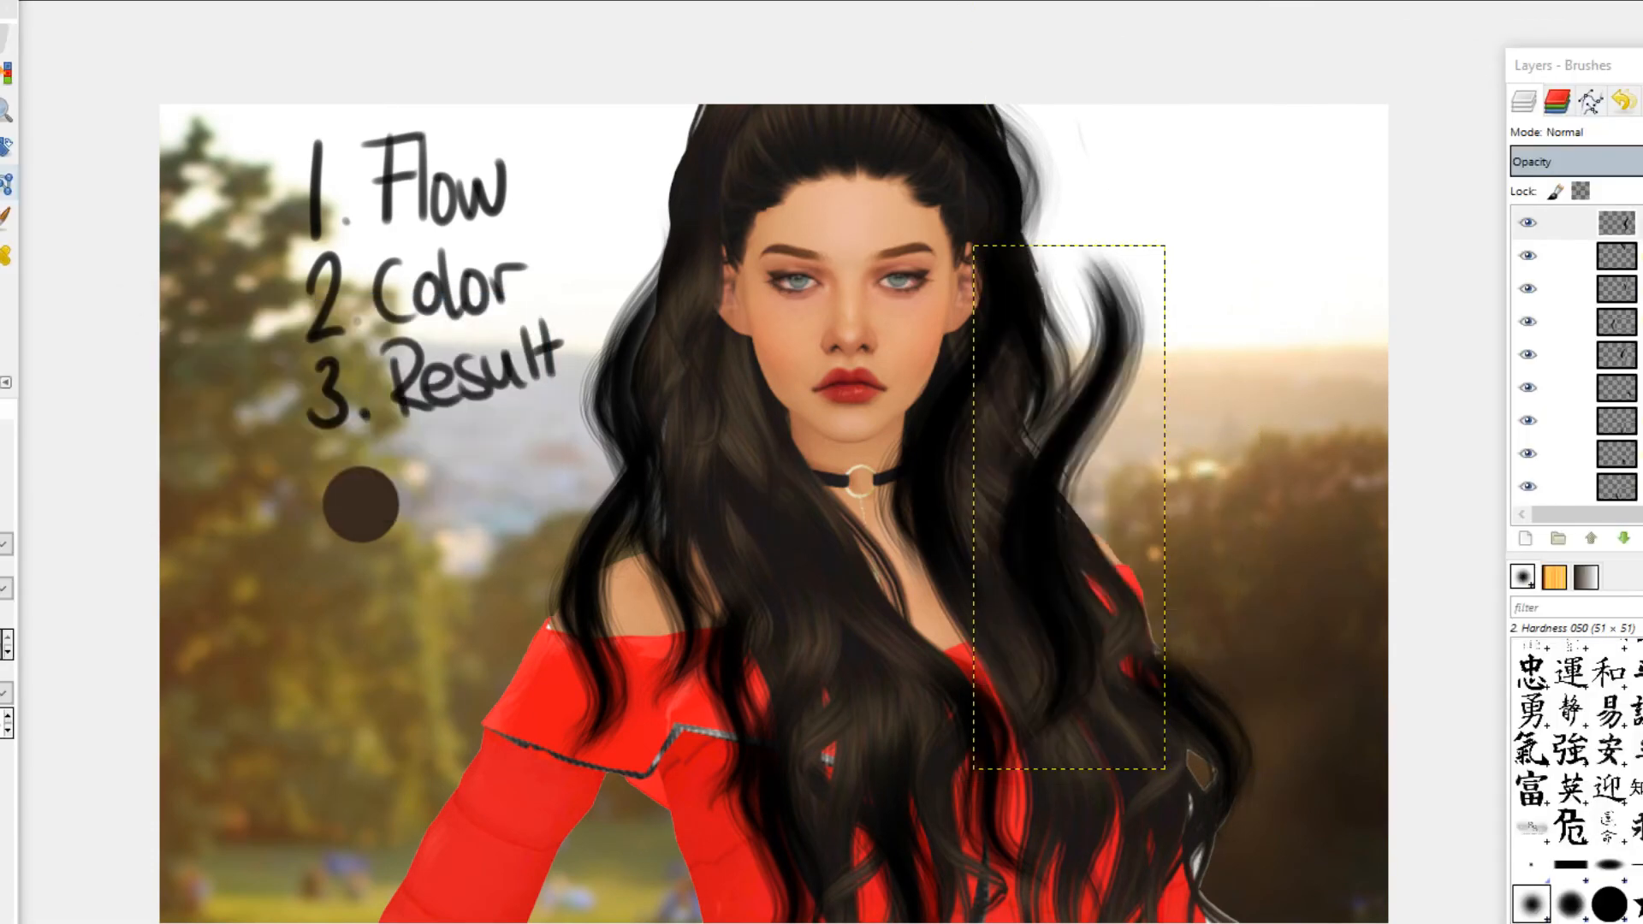
{"action": "left_click_drag", "start_coordinate": [1055, 590], "coordinate": [1129, 511]}
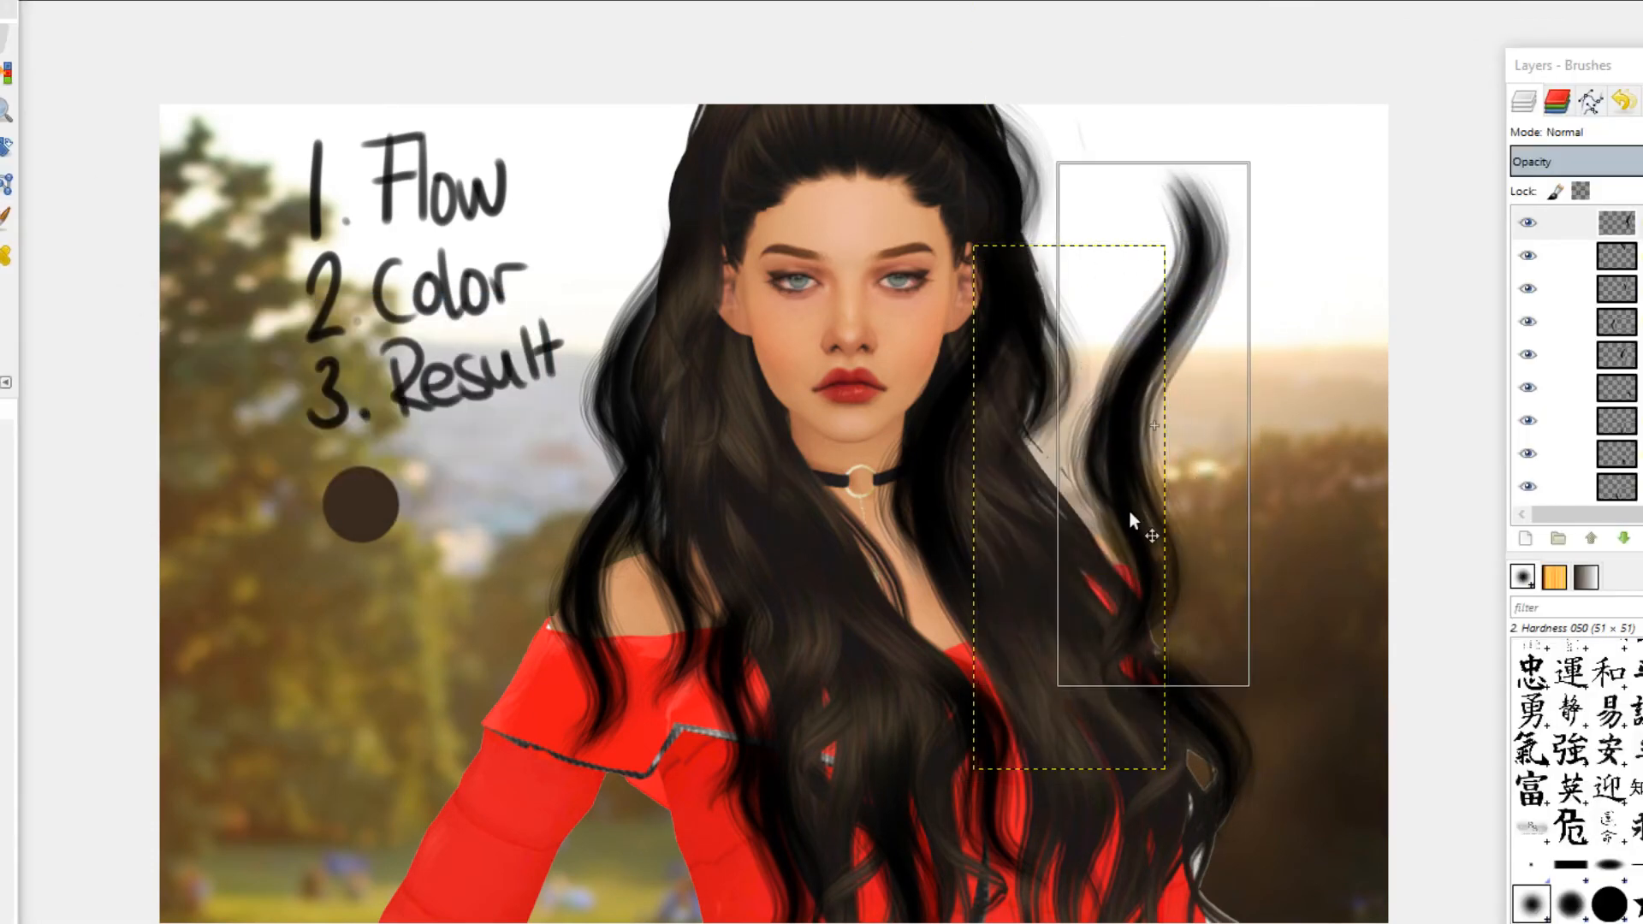
Step: Rotate the twelfth strand by -22.43° and move it inward onto the outer hair edge above the portrait's right shoulder
{"action": "left_click", "coordinate": [6, 147]}
{"action": "left_click", "coordinate": [1204, 390]}
{"action": "left_click_drag", "start_coordinate": [1204, 390], "coordinate": [1186, 356]}
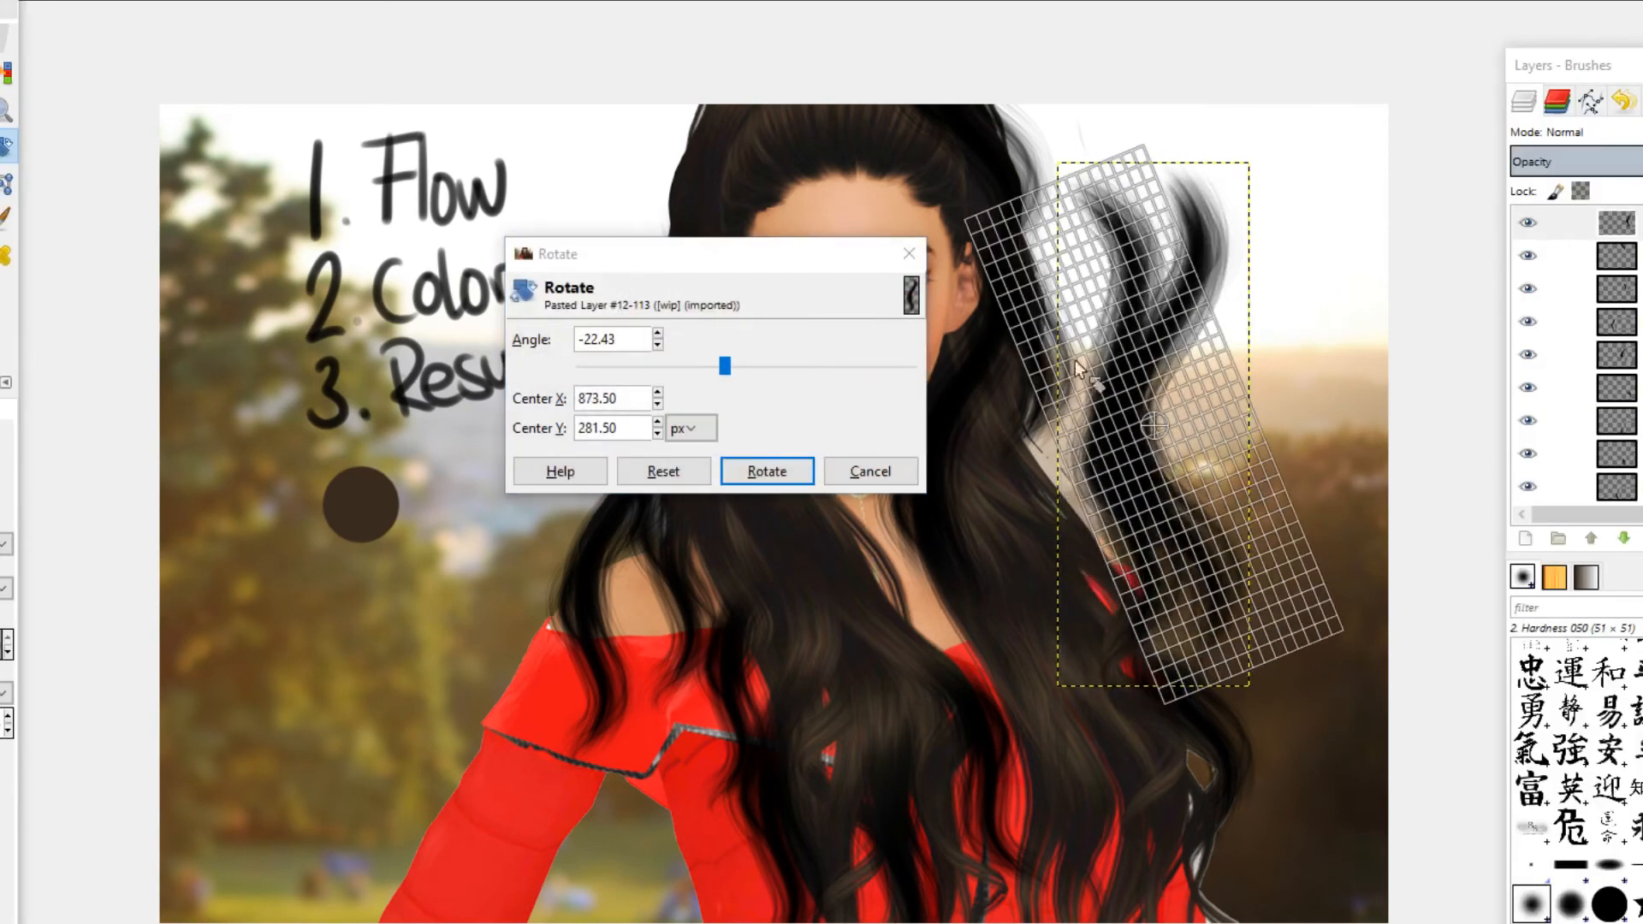
{"action": "left_click", "coordinate": [795, 463]}
{"action": "key", "text": "m"}
{"action": "left_click_drag", "start_coordinate": [1211, 548], "coordinate": [1124, 555]}
Step: Erase the twelfth strand's protruding upper end so it blends into the hair beside the face
{"action": "key", "text": "shift+e"}
{"action": "mouse_move", "coordinate": [1067, 226]}
{"action": "left_mouse_down"}
{"action": "mouse_move", "coordinate": [1055, 291]}
{"action": "mouse_move", "coordinate": [1016, 327]}
{"action": "left_mouse_up"}
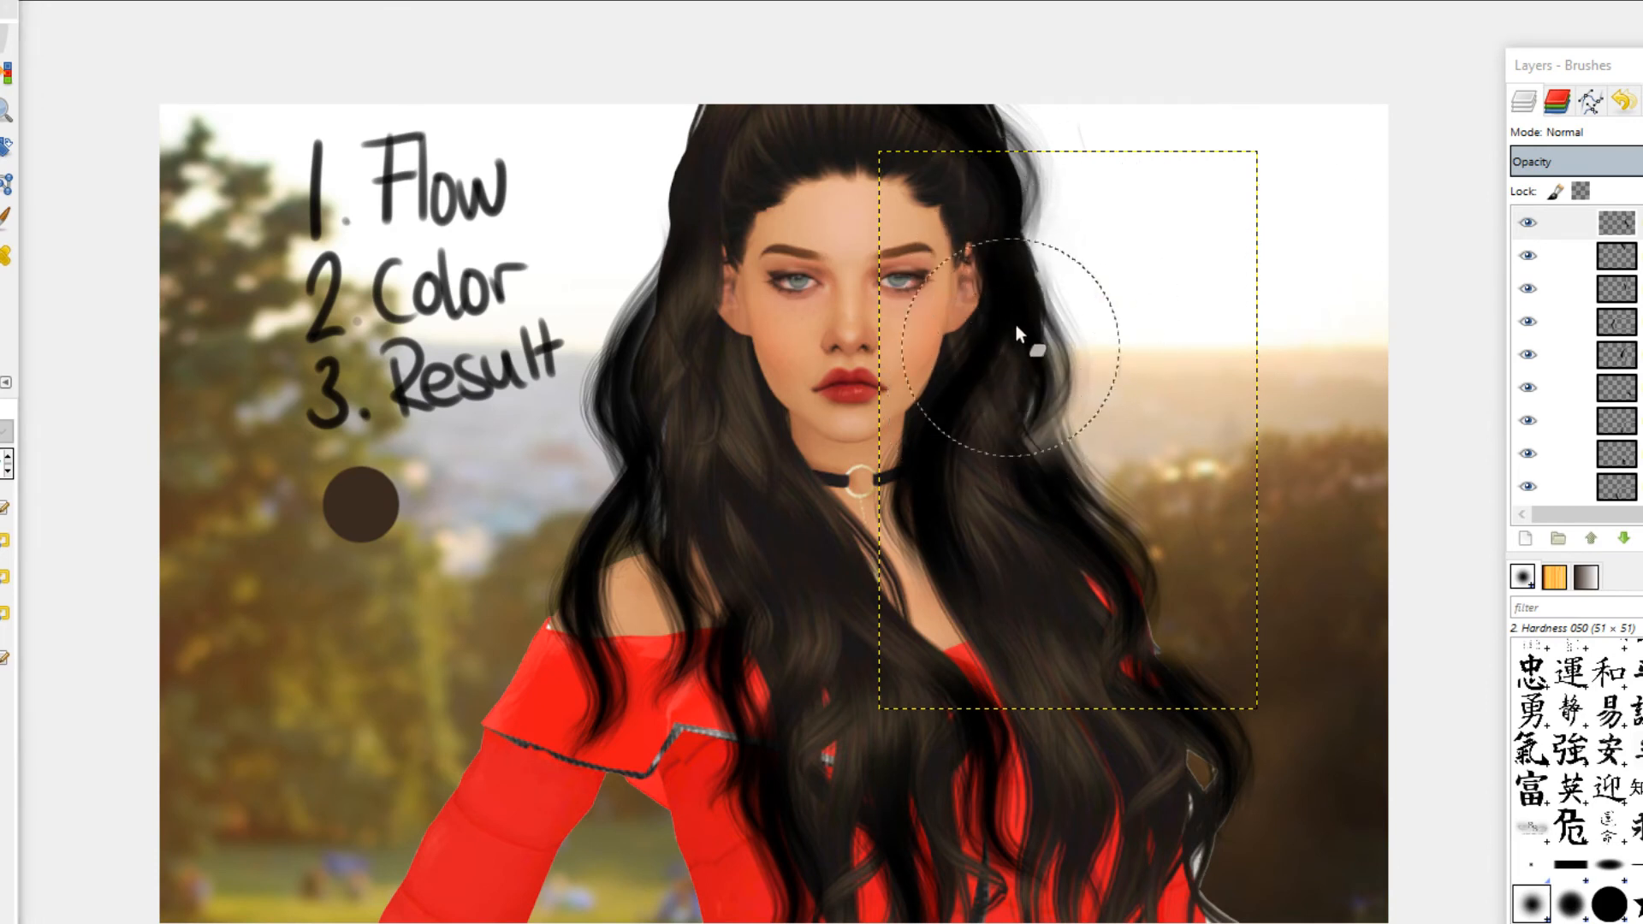
{"action": "key", "text": "ctrl+z"}
{"action": "key", "text": "ctrl+z"}
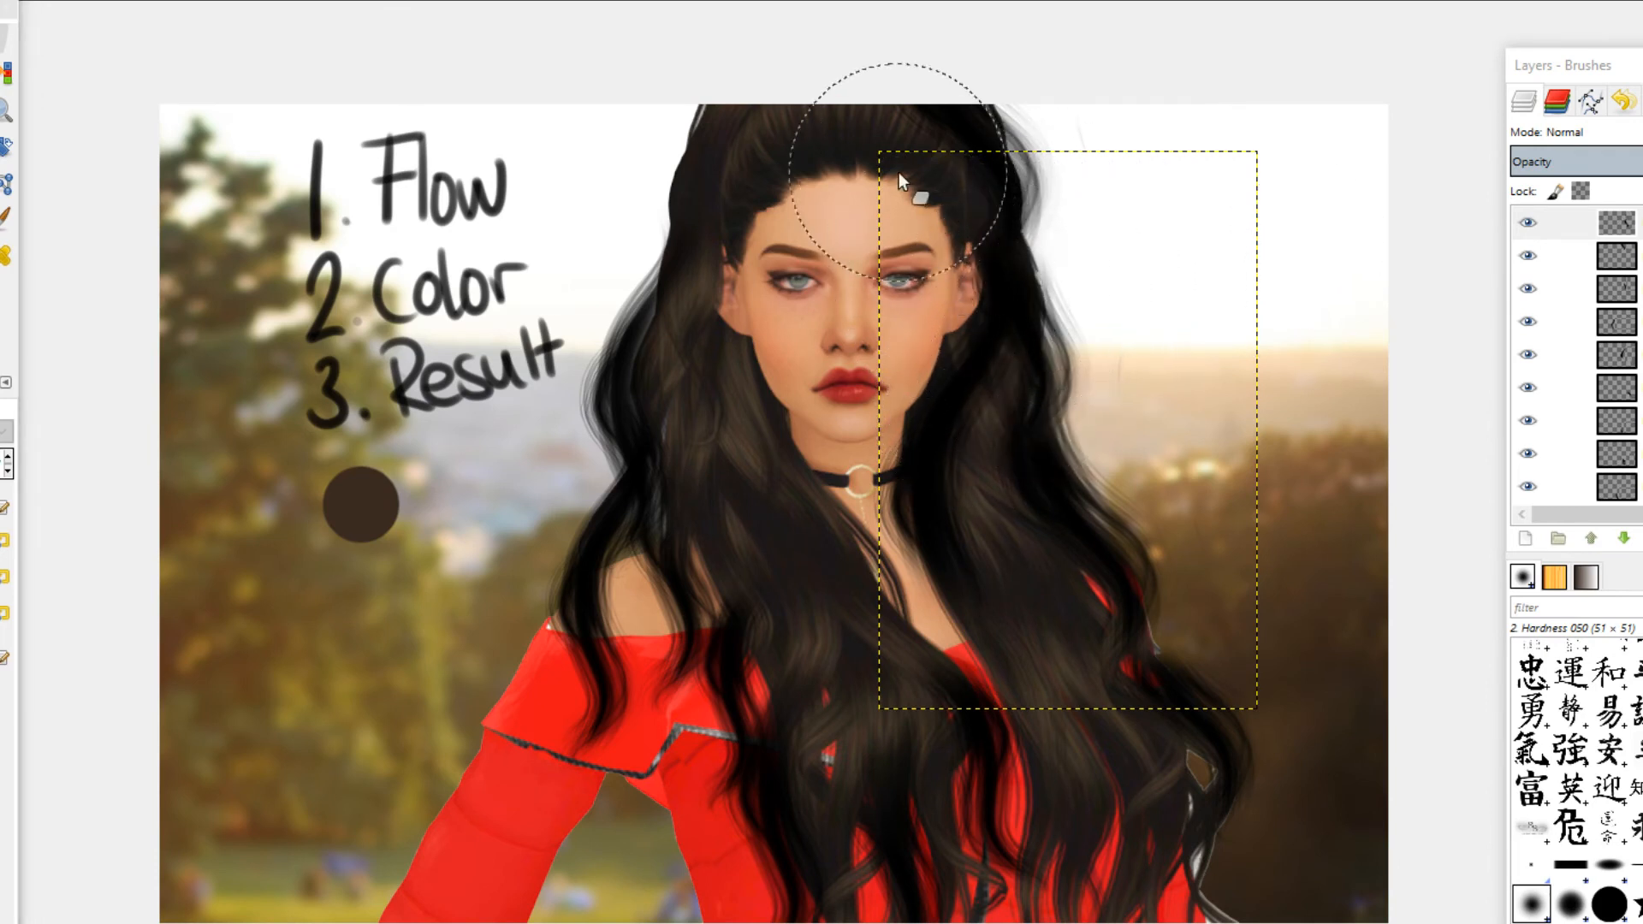
Step: Paste a thirteenth copy of the strand as a new layer and scale it down to 146 × 399 px
{"action": "key", "text": "ctrl+v"}
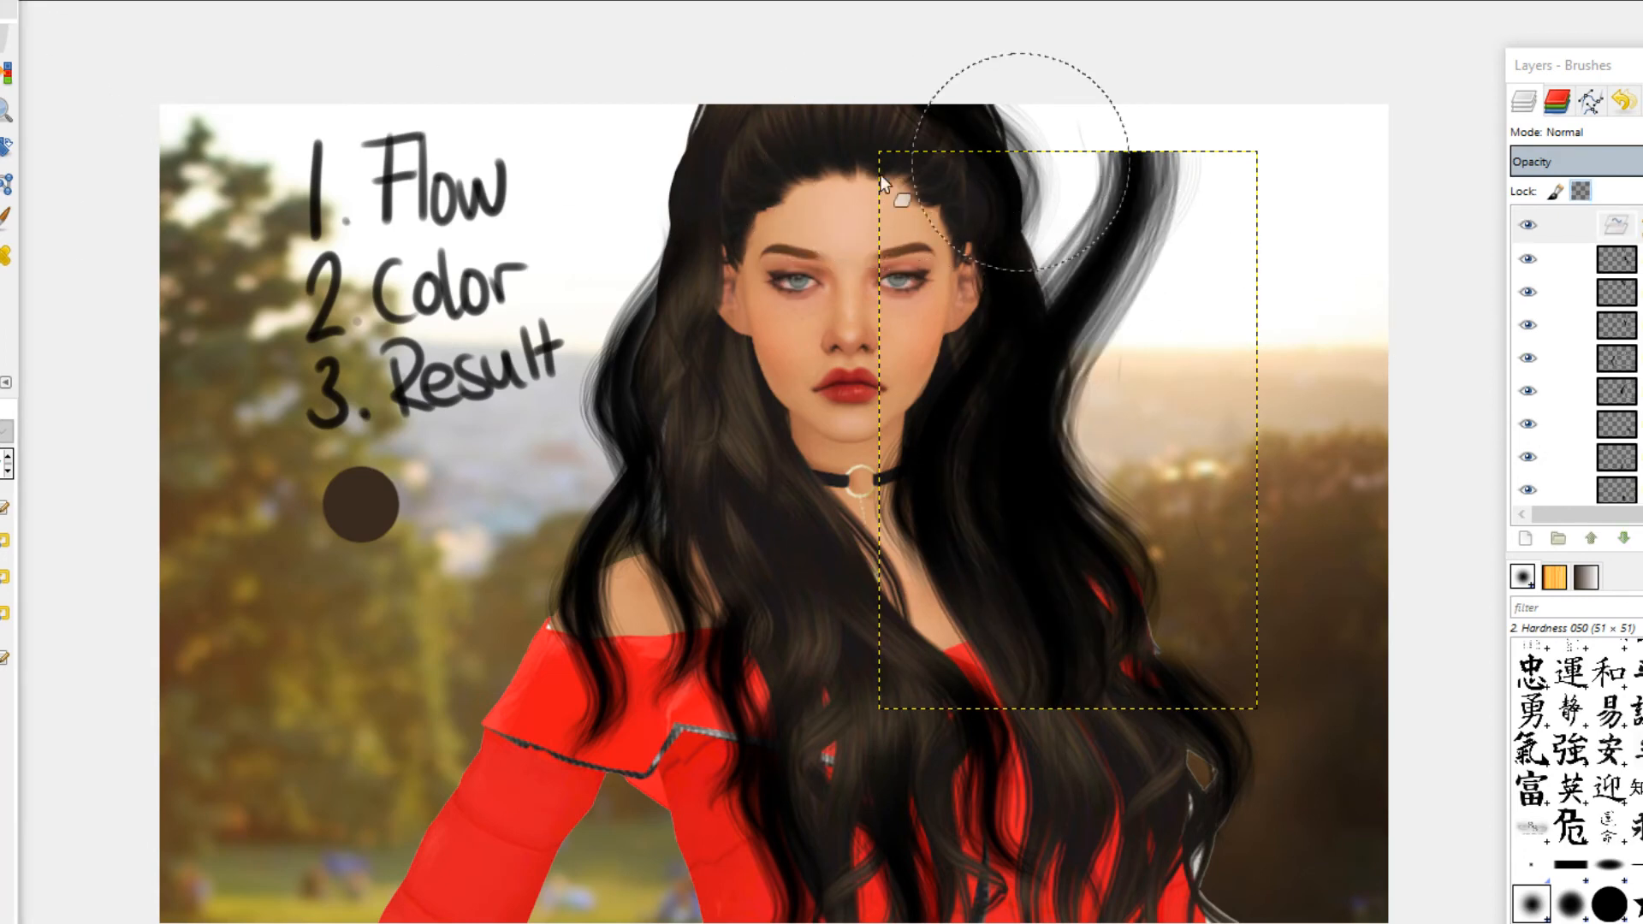
{"action": "key", "text": "shift+t"}
{"action": "left_click", "coordinate": [1342, 229]}
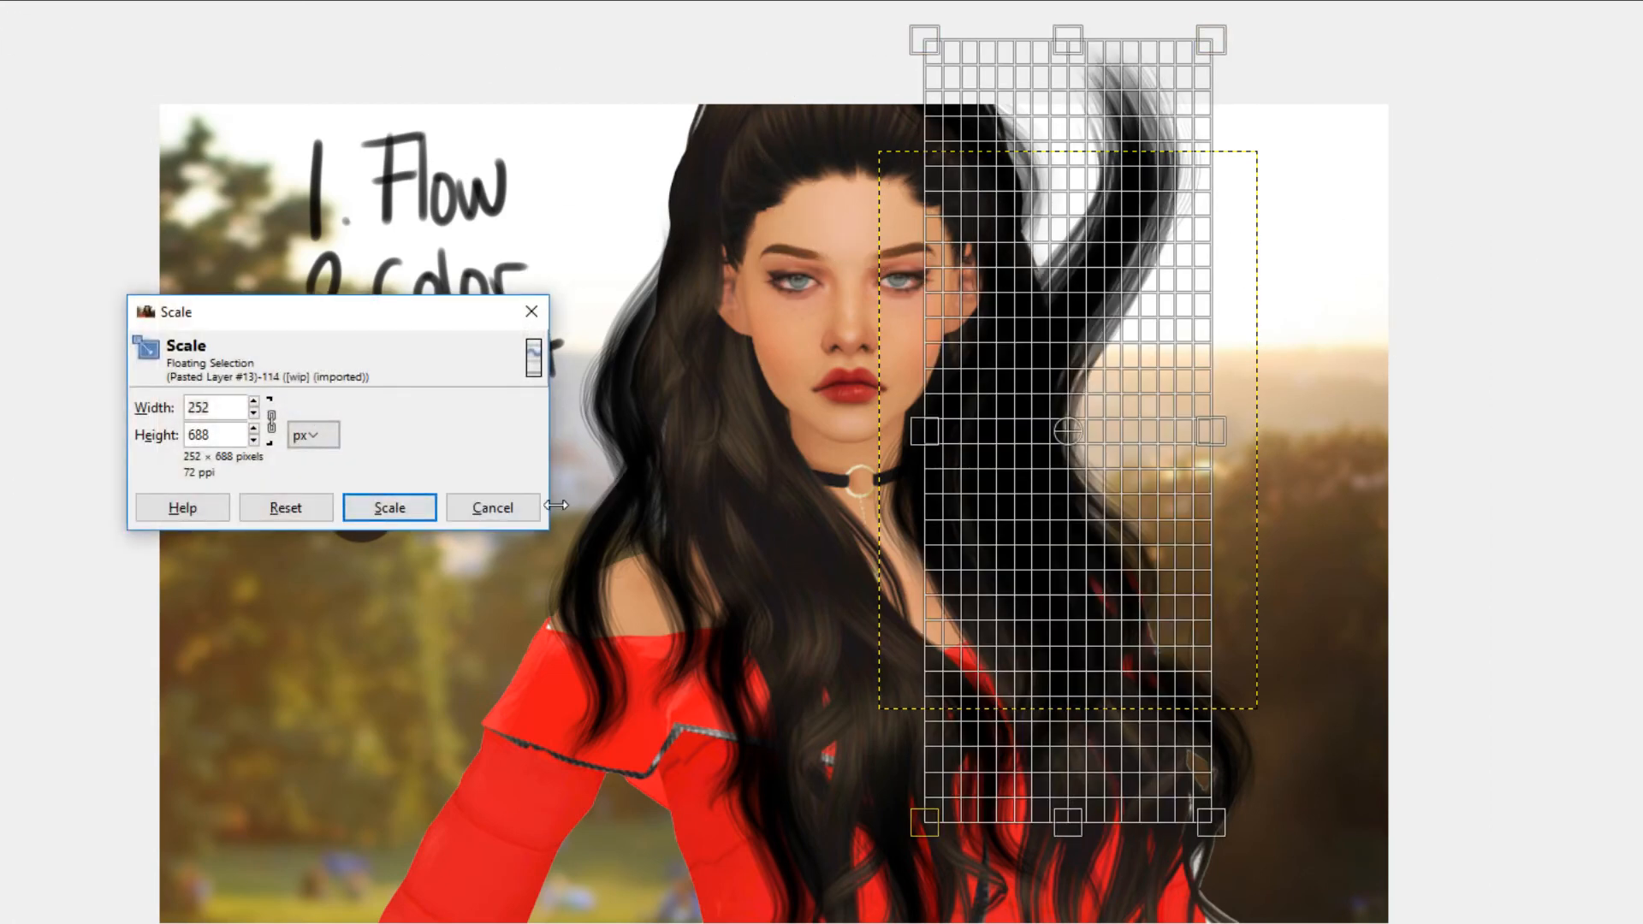
{"action": "left_click", "coordinate": [497, 509]}
{"action": "left_click", "coordinate": [1526, 536]}
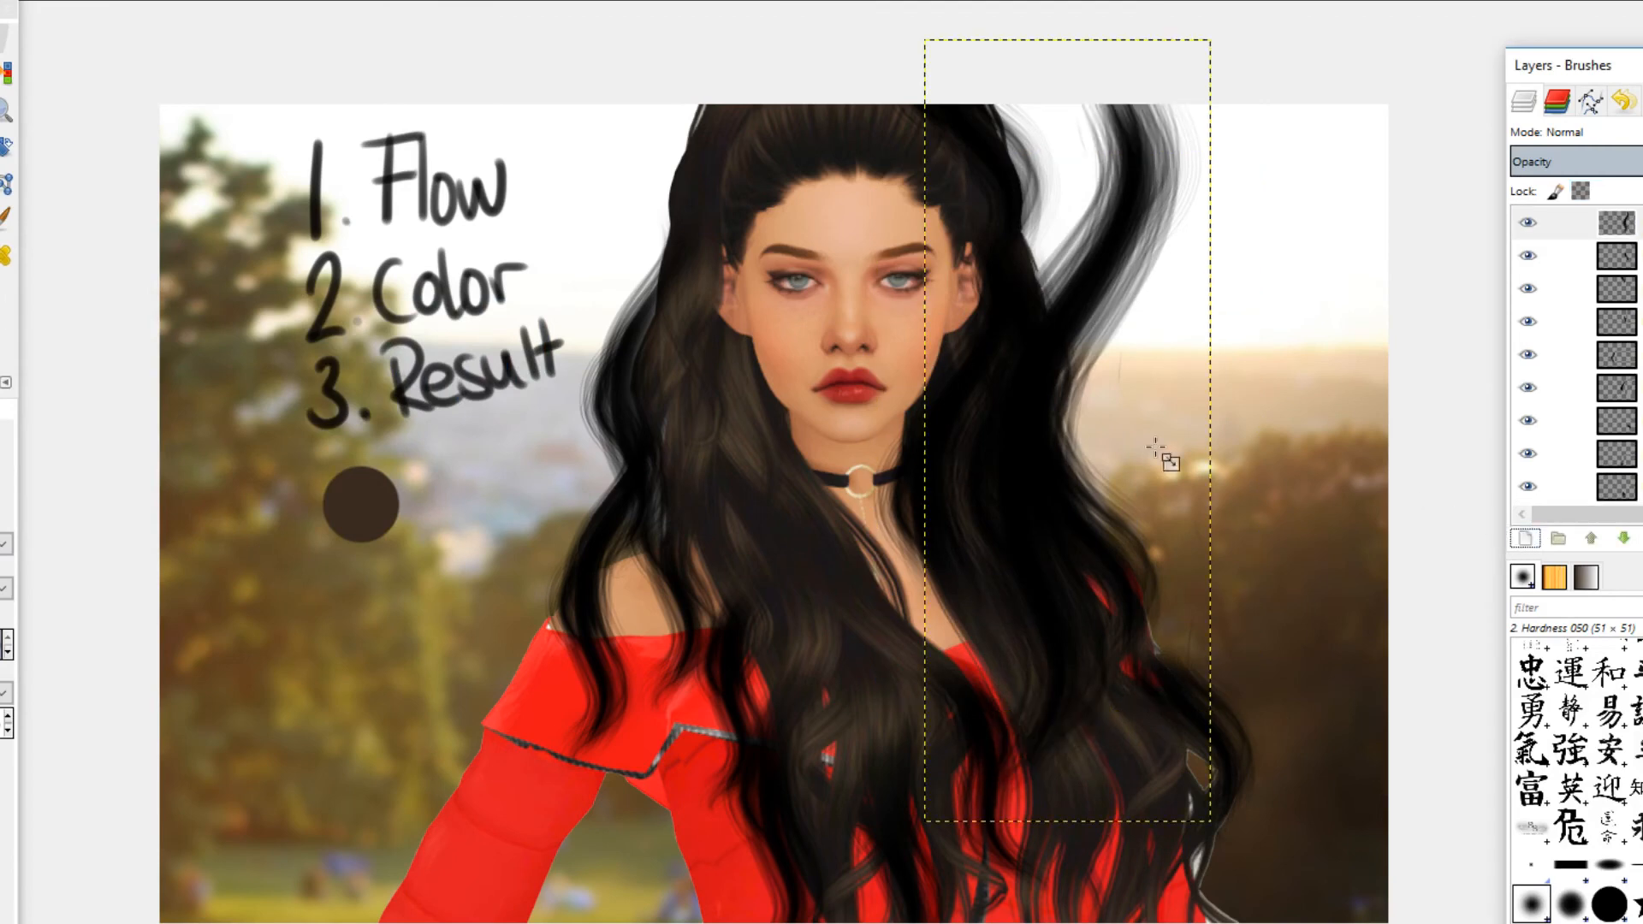
{"action": "left_click", "coordinate": [1161, 454]}
{"action": "left_click_drag", "start_coordinate": [1128, 407], "coordinate": [948, 626]}
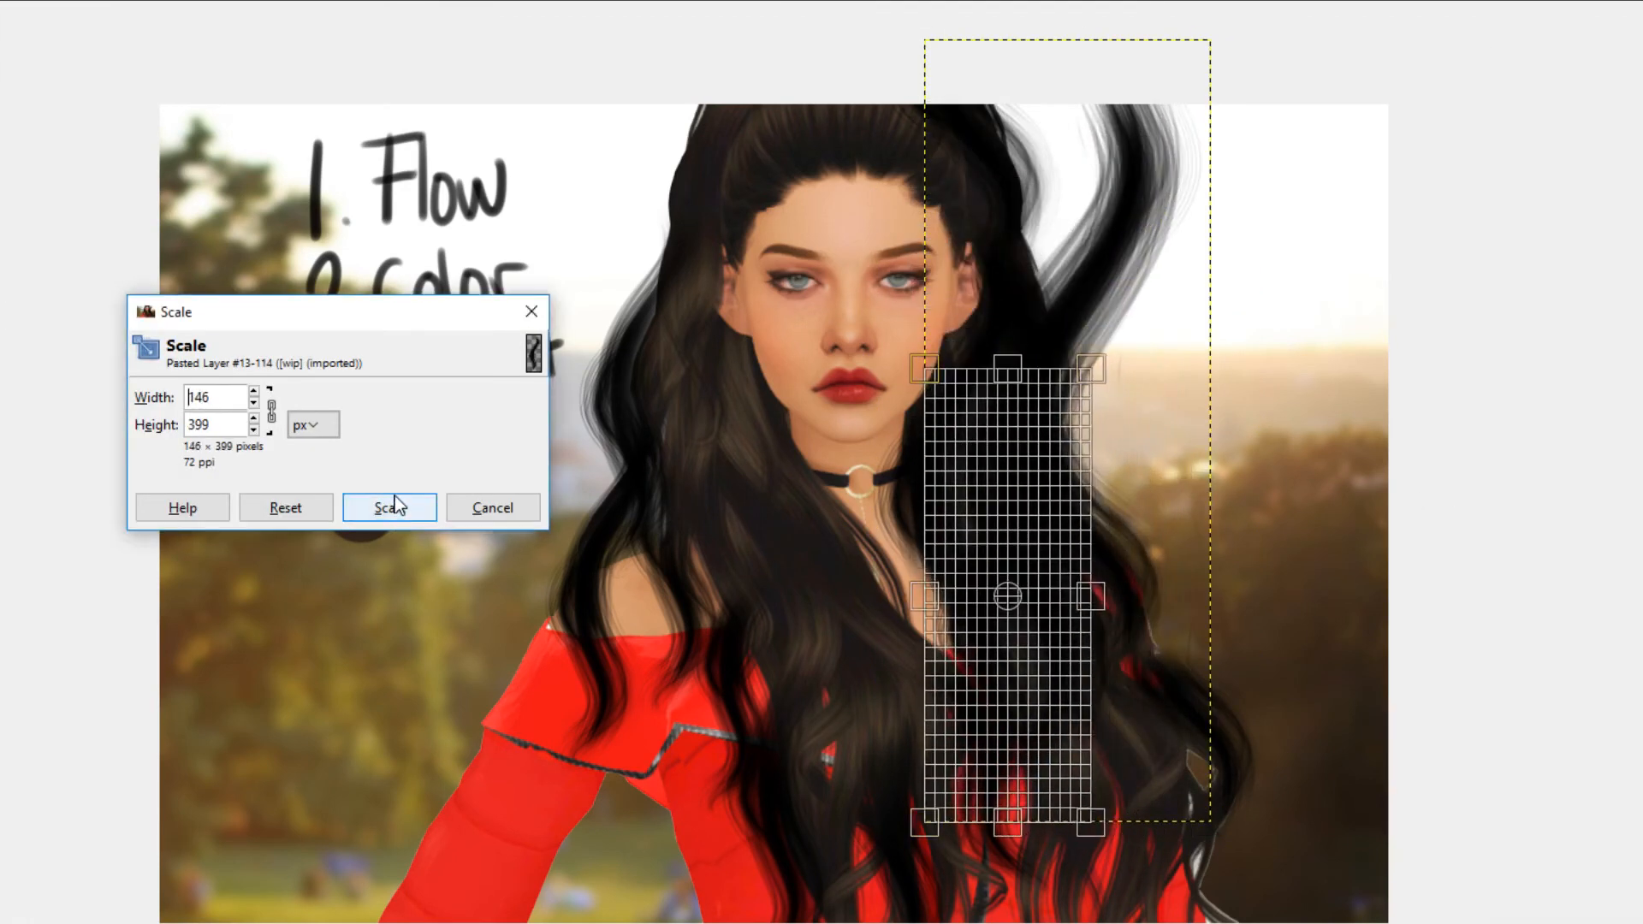
{"action": "left_click", "coordinate": [392, 506]}
Step: Move the thirteenth strand to the lower hair ends on the portrait's right side and rotate it to follow their flow
{"action": "key", "text": "m"}
{"action": "left_click_drag", "start_coordinate": [1013, 554], "coordinate": [1218, 722]}
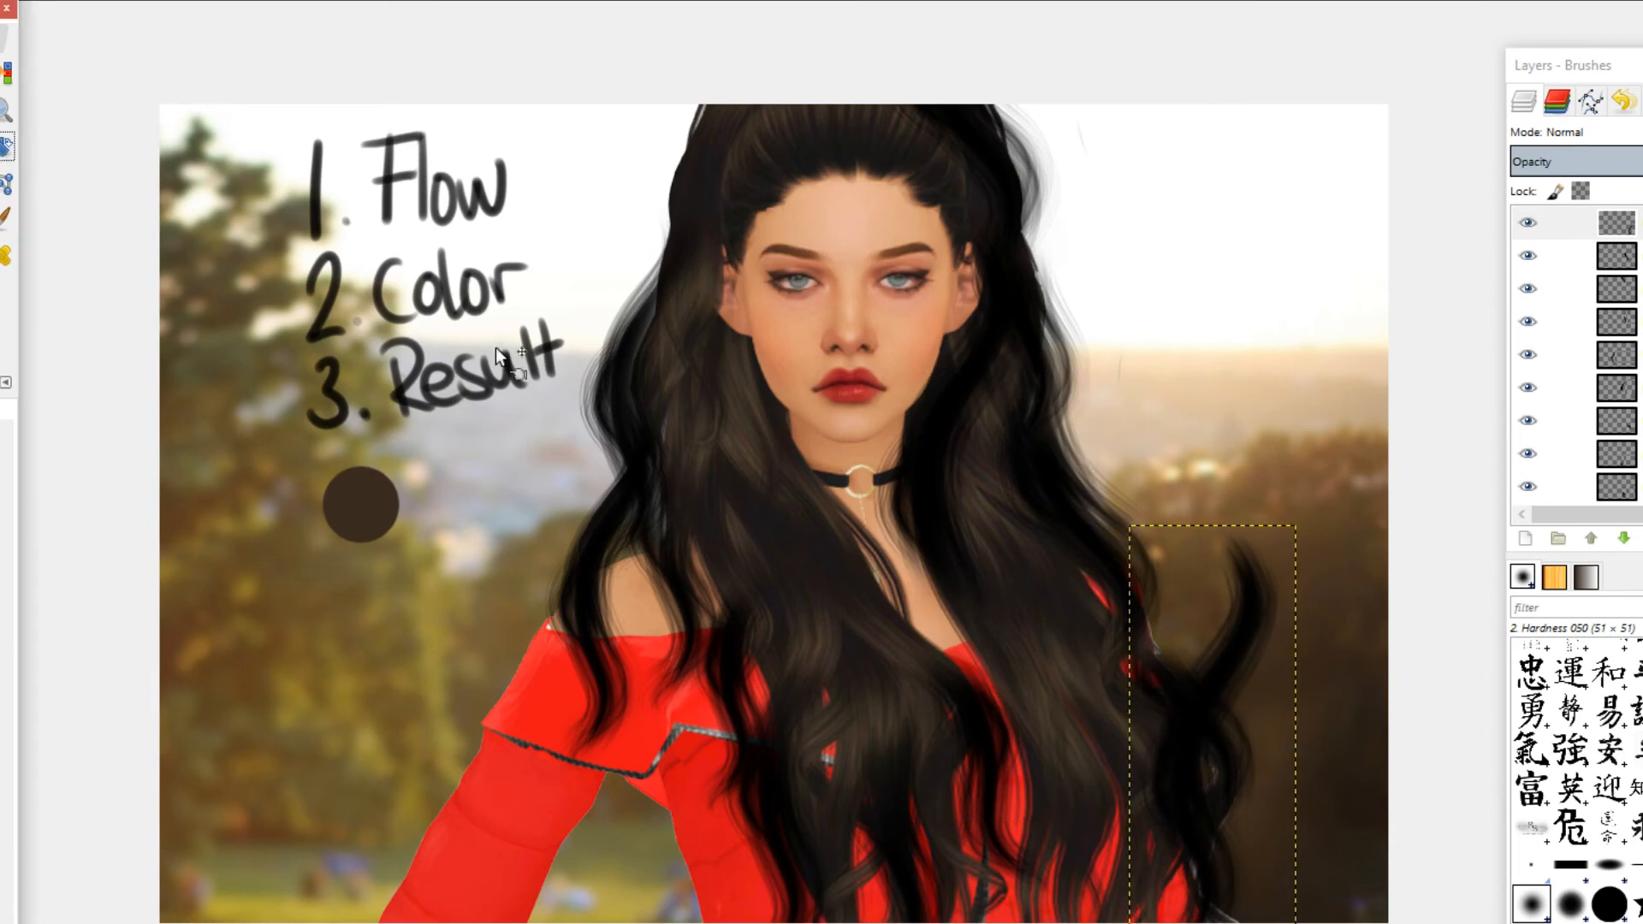
{"action": "left_click_drag", "start_coordinate": [1262, 613], "coordinate": [1251, 608]}
{"action": "left_click", "coordinate": [7, 147]}
{"action": "left_click_drag", "start_coordinate": [1181, 527], "coordinate": [1107, 549]}
{"action": "left_click", "coordinate": [756, 473]}
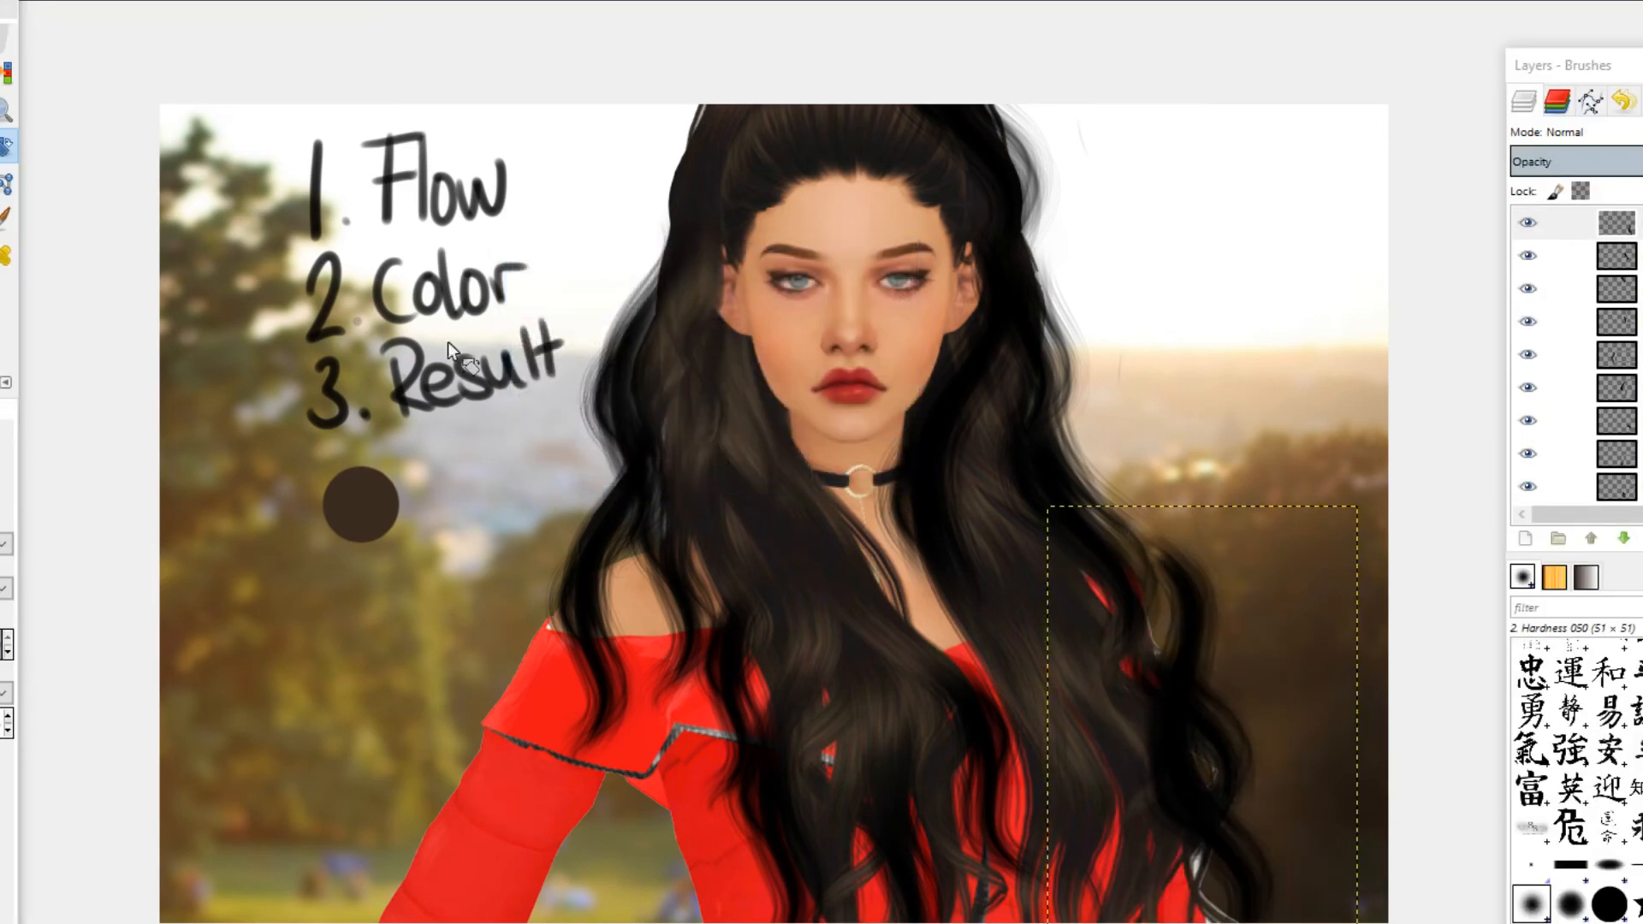
Step: Try the thirteenth strand beside the head on the portrait's left side, scaled to 210 × 328 px
{"action": "key", "text": "m"}
{"action": "left_click_drag", "start_coordinate": [1250, 863], "coordinate": [741, 353]}
{"action": "left_click", "coordinate": [2, 184]}
{"action": "left_click", "coordinate": [770, 155]}
{"action": "left_click_drag", "start_coordinate": [771, 156], "coordinate": [697, 276]}
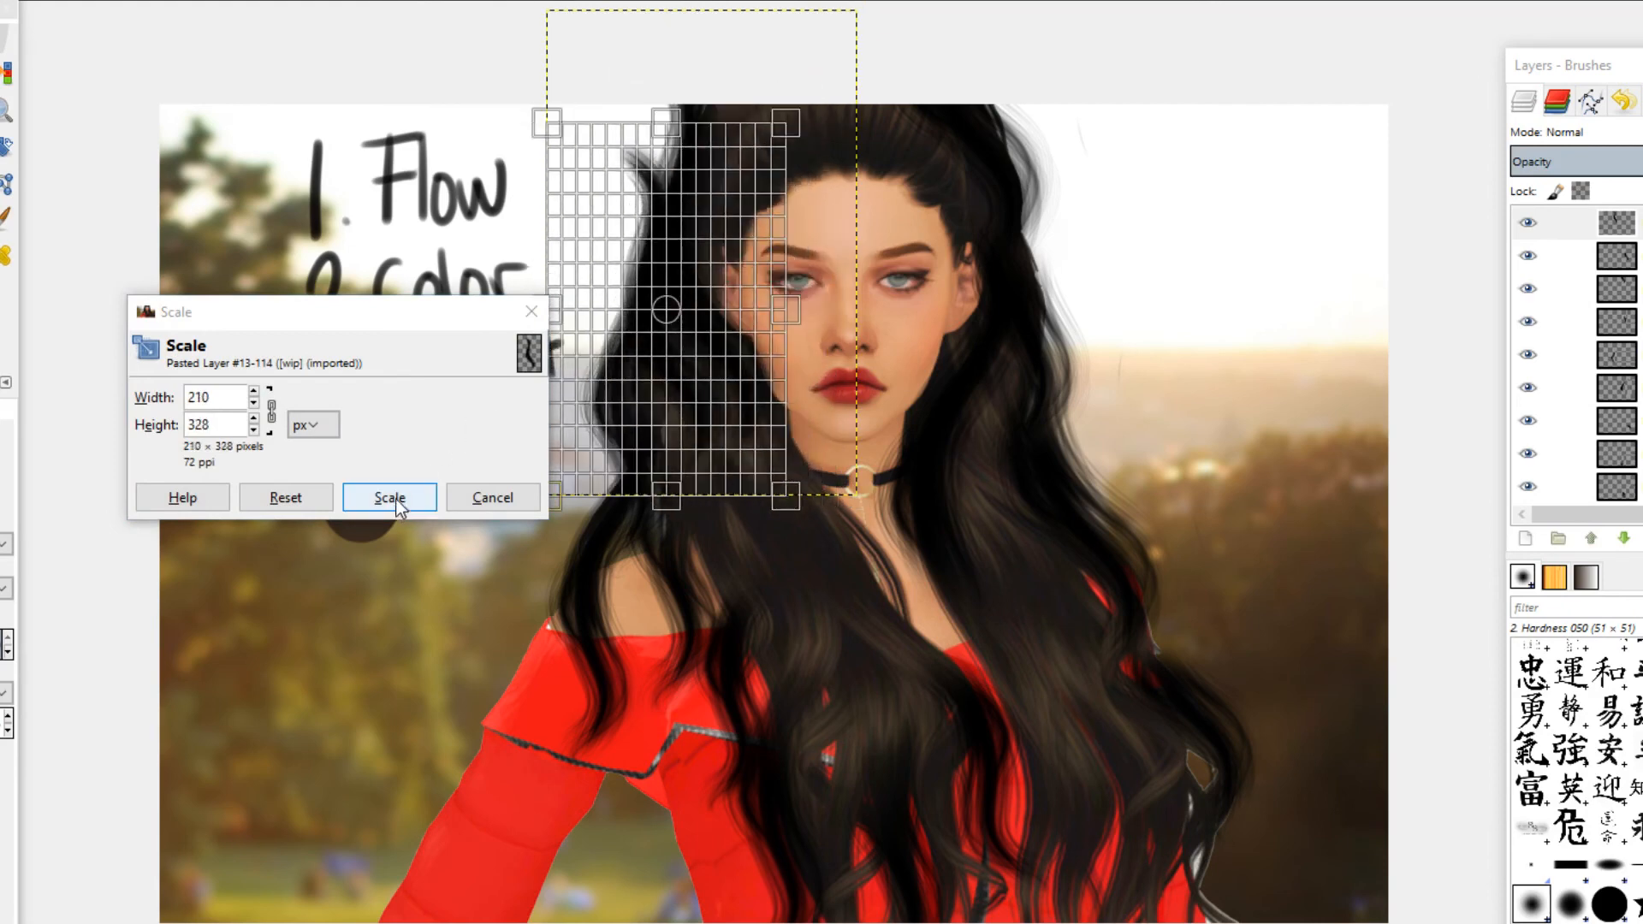
{"action": "left_click", "coordinate": [392, 498]}
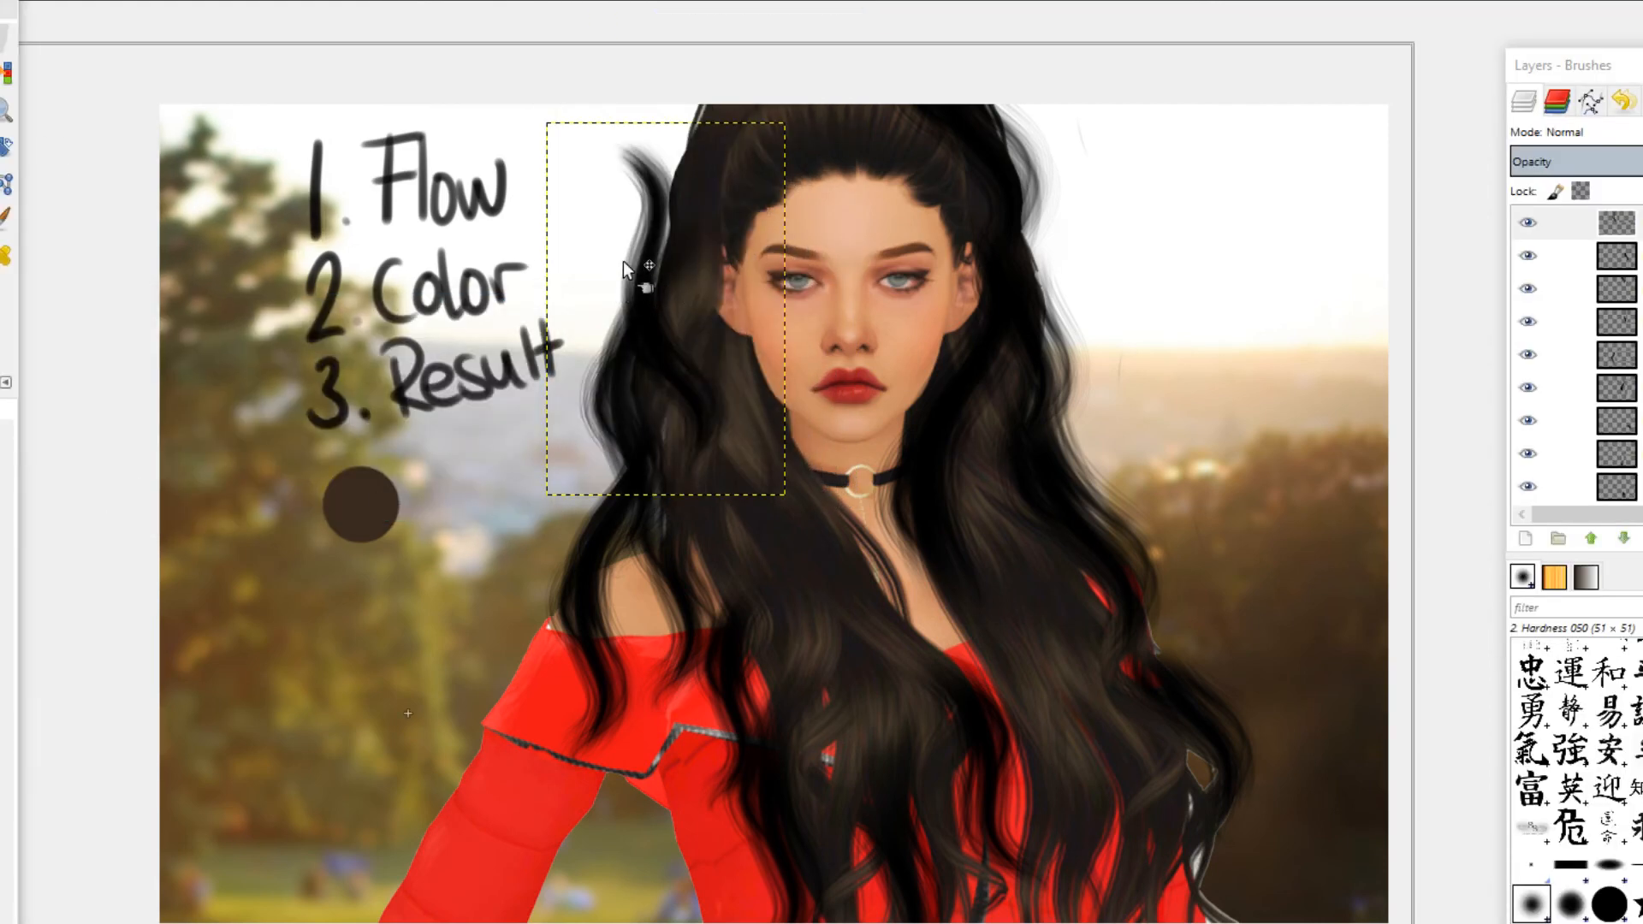
Step: Move the thirteenth strand to the lower hair ends on the portrait's right side and scale it up to 266 × 416 px
{"action": "left_click_drag", "start_coordinate": [642, 262], "coordinate": [724, 206]}
{"action": "left_click_drag", "start_coordinate": [722, 289], "coordinate": [1220, 887]}
{"action": "left_click_drag", "start_coordinate": [1229, 909], "coordinate": [1200, 856]}
{"action": "key", "text": "ctrl+z"}
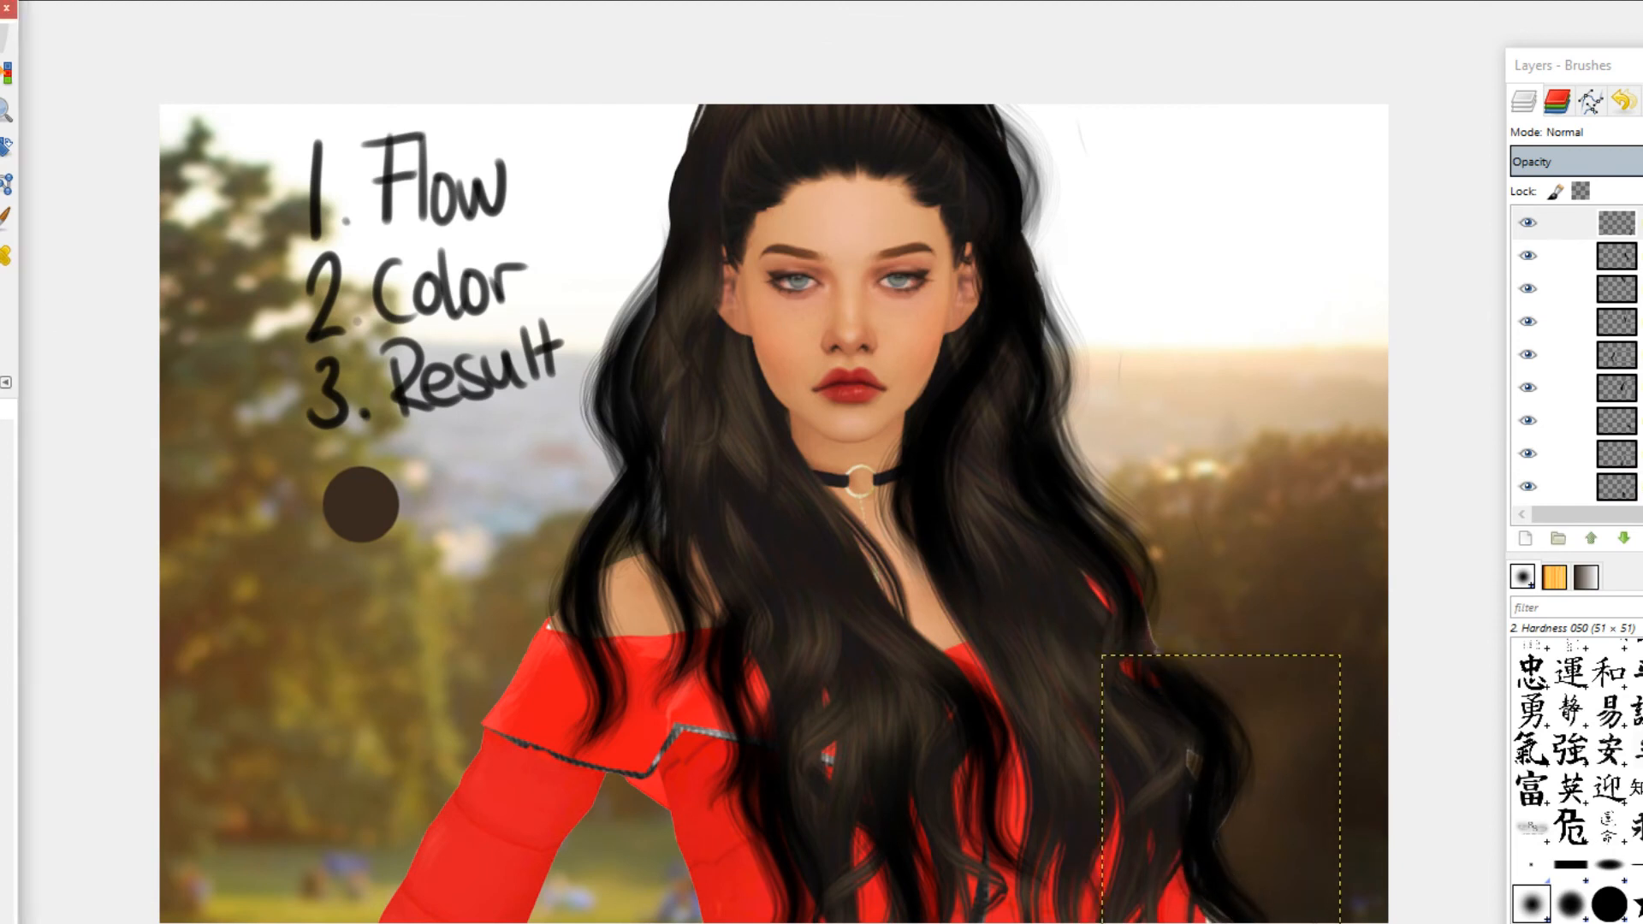
{"action": "left_click", "coordinate": [0, 184]}
{"action": "left_click_drag", "start_coordinate": [1331, 764], "coordinate": [1372, 657]}
{"action": "left_click", "coordinate": [390, 498]}
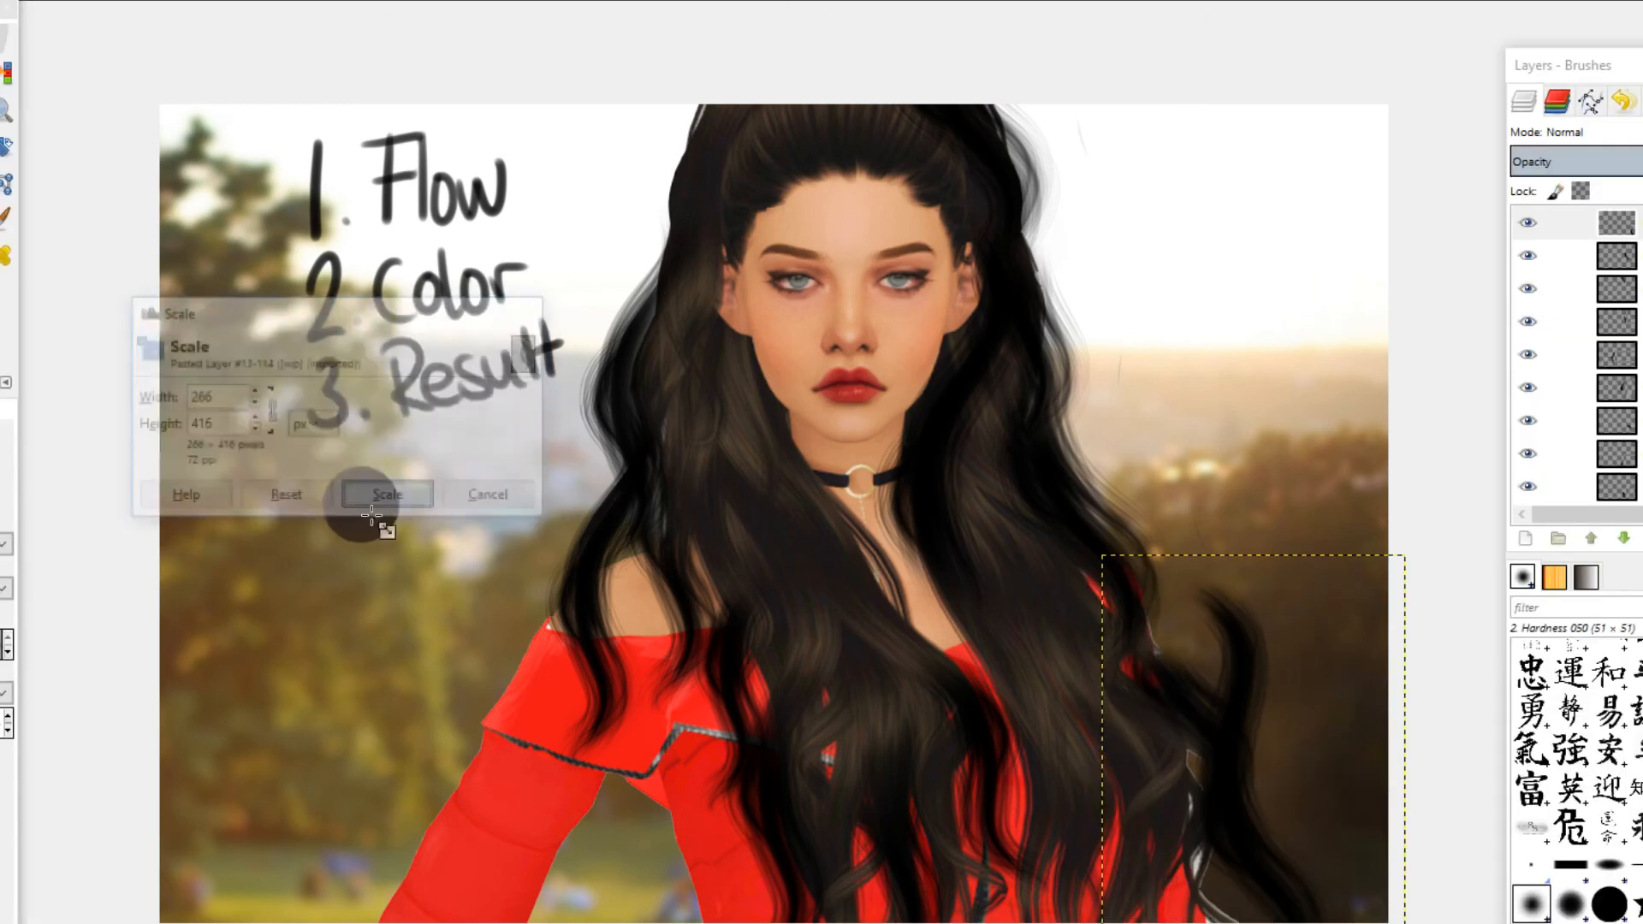
Step: Nudge the thirteenth strand inward along the lower hair and erase its protruding upper end
{"action": "left_click_drag", "start_coordinate": [1262, 878], "coordinate": [1238, 912]}
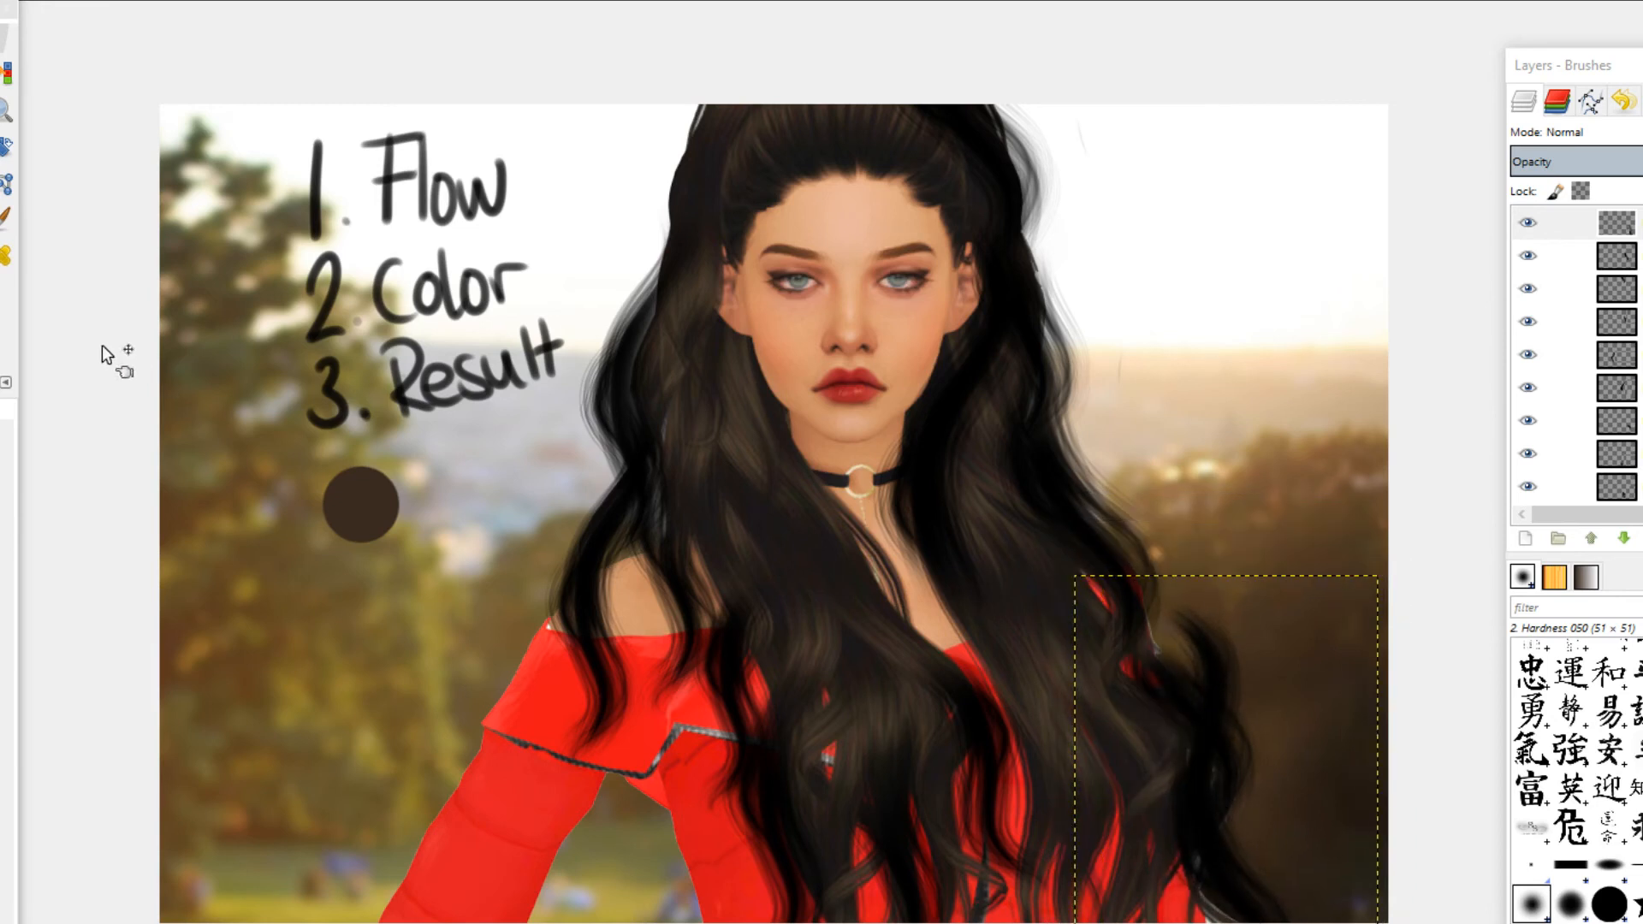
{"action": "left_click", "coordinate": [0, 257]}
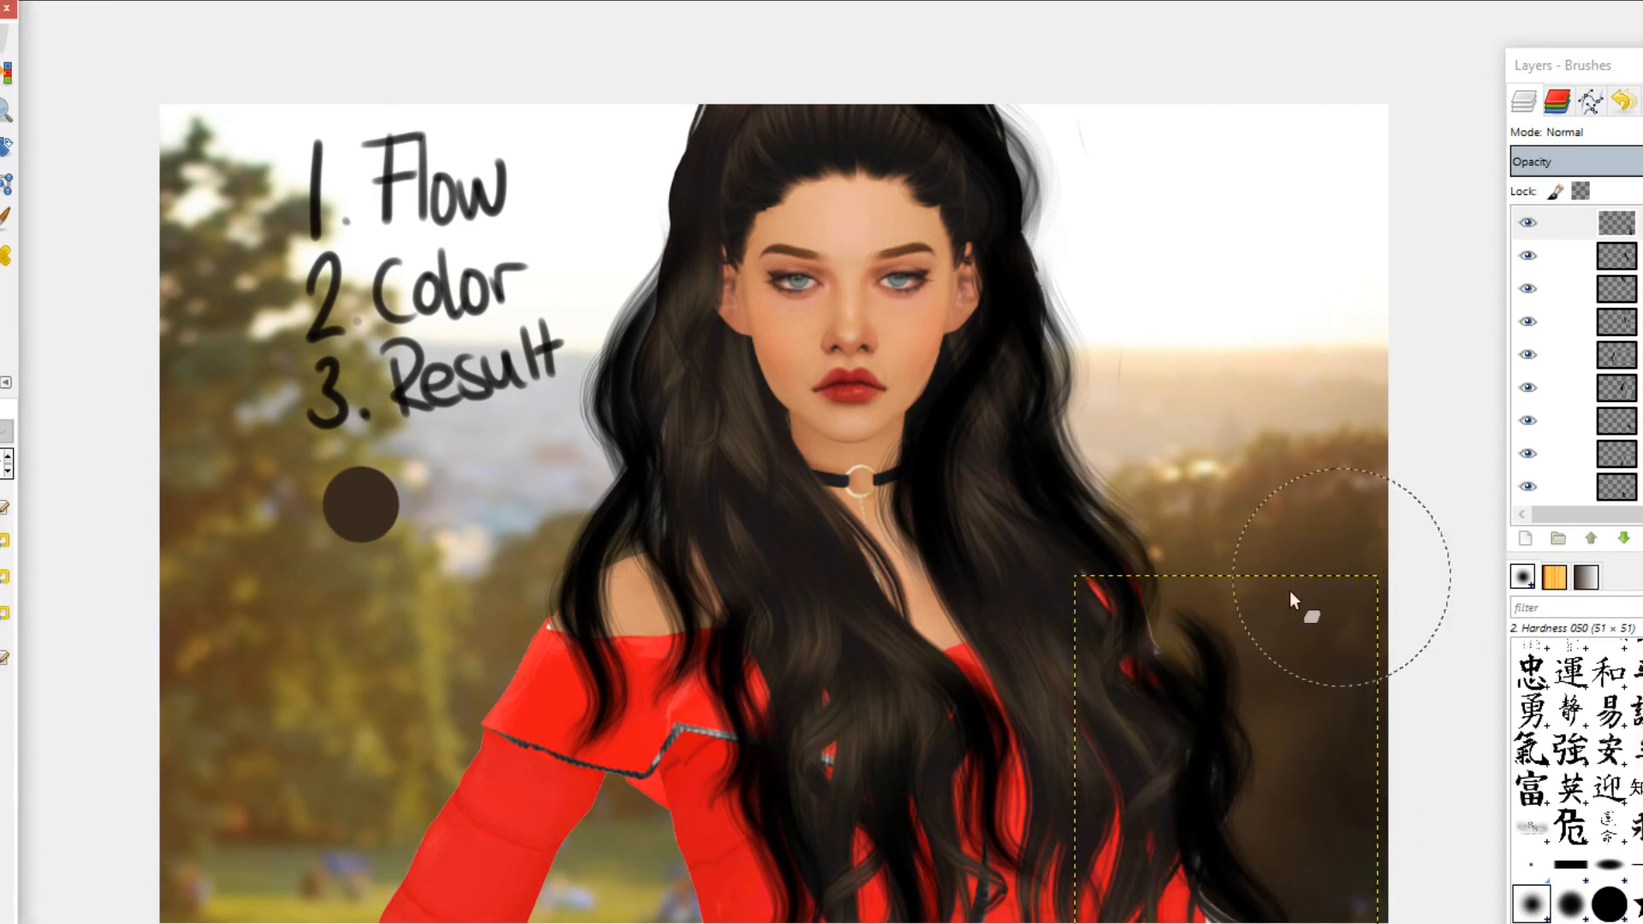
{"action": "left_click_drag", "start_coordinate": [1290, 596], "coordinate": [1240, 598]}
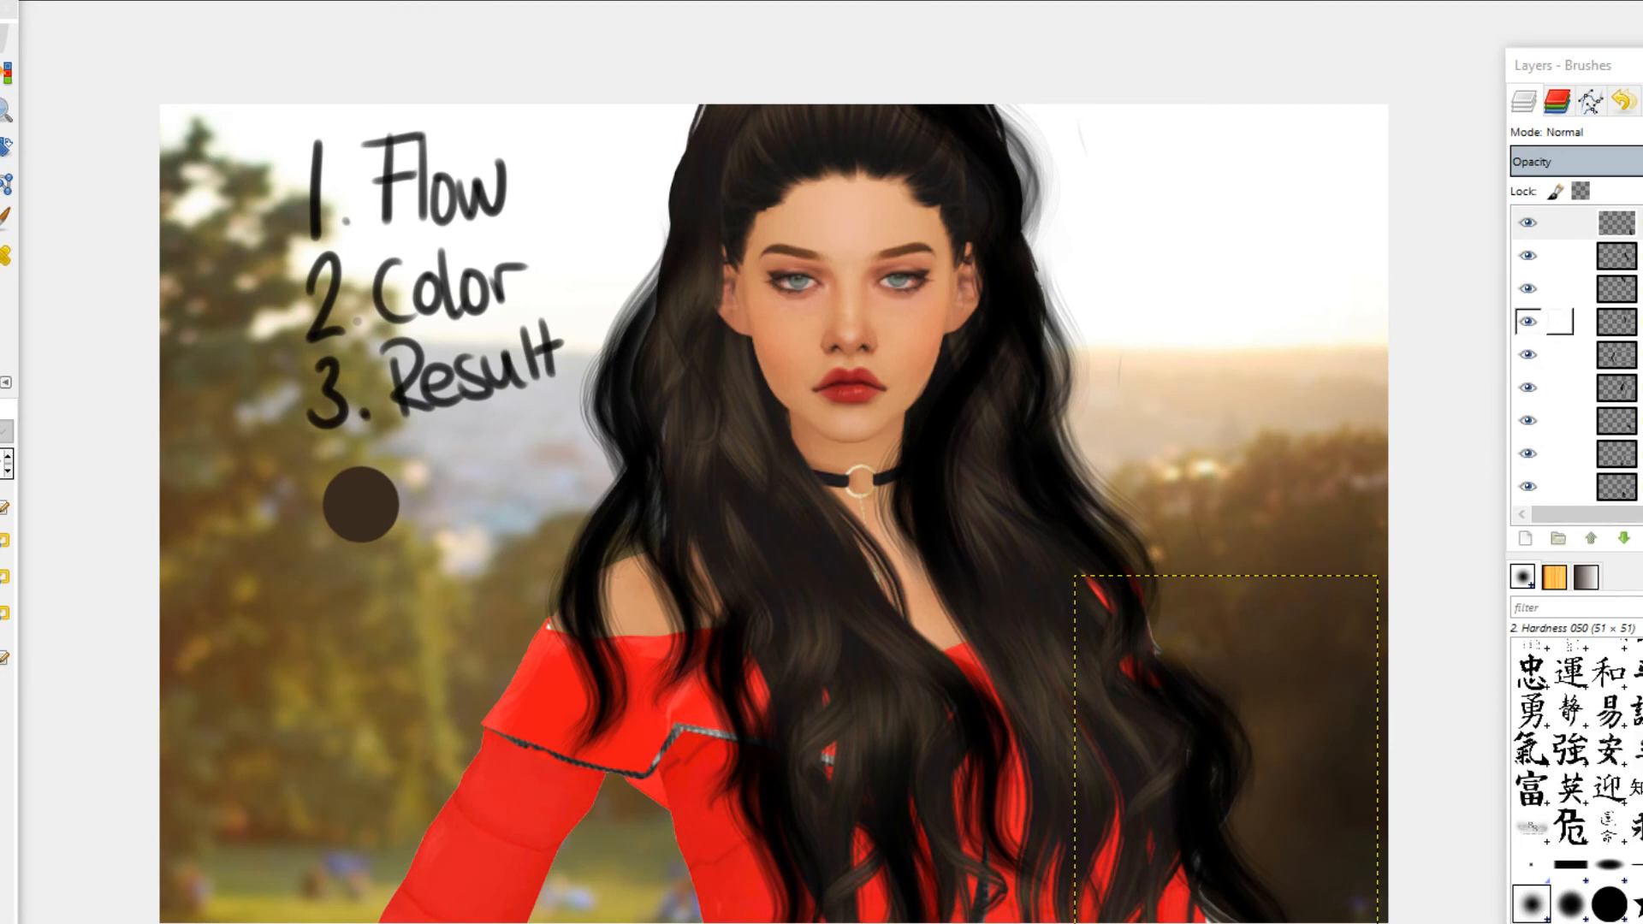
Step: Paste a fourteenth copy of the strand as a new layer, scale it to 160 × 437 px and shrink it once more
{"action": "key", "text": "ctrl+z"}
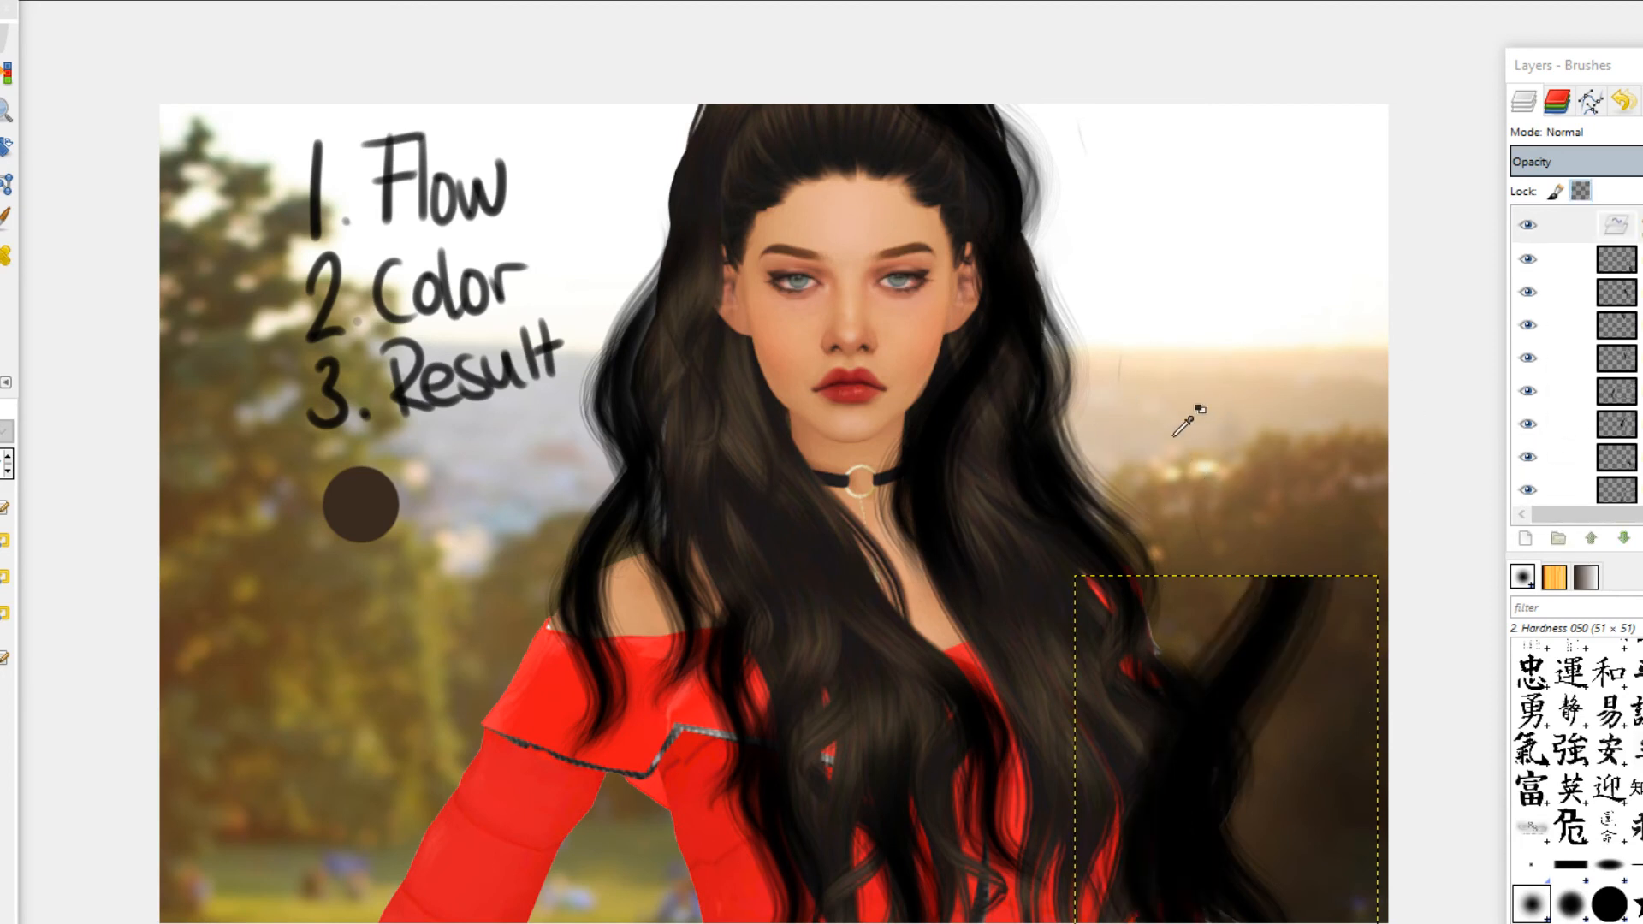
{"action": "left_click", "coordinate": [1527, 539]}
{"action": "left_click", "coordinate": [0, 184]}
{"action": "left_click_drag", "start_coordinate": [1222, 503], "coordinate": [1139, 684]}
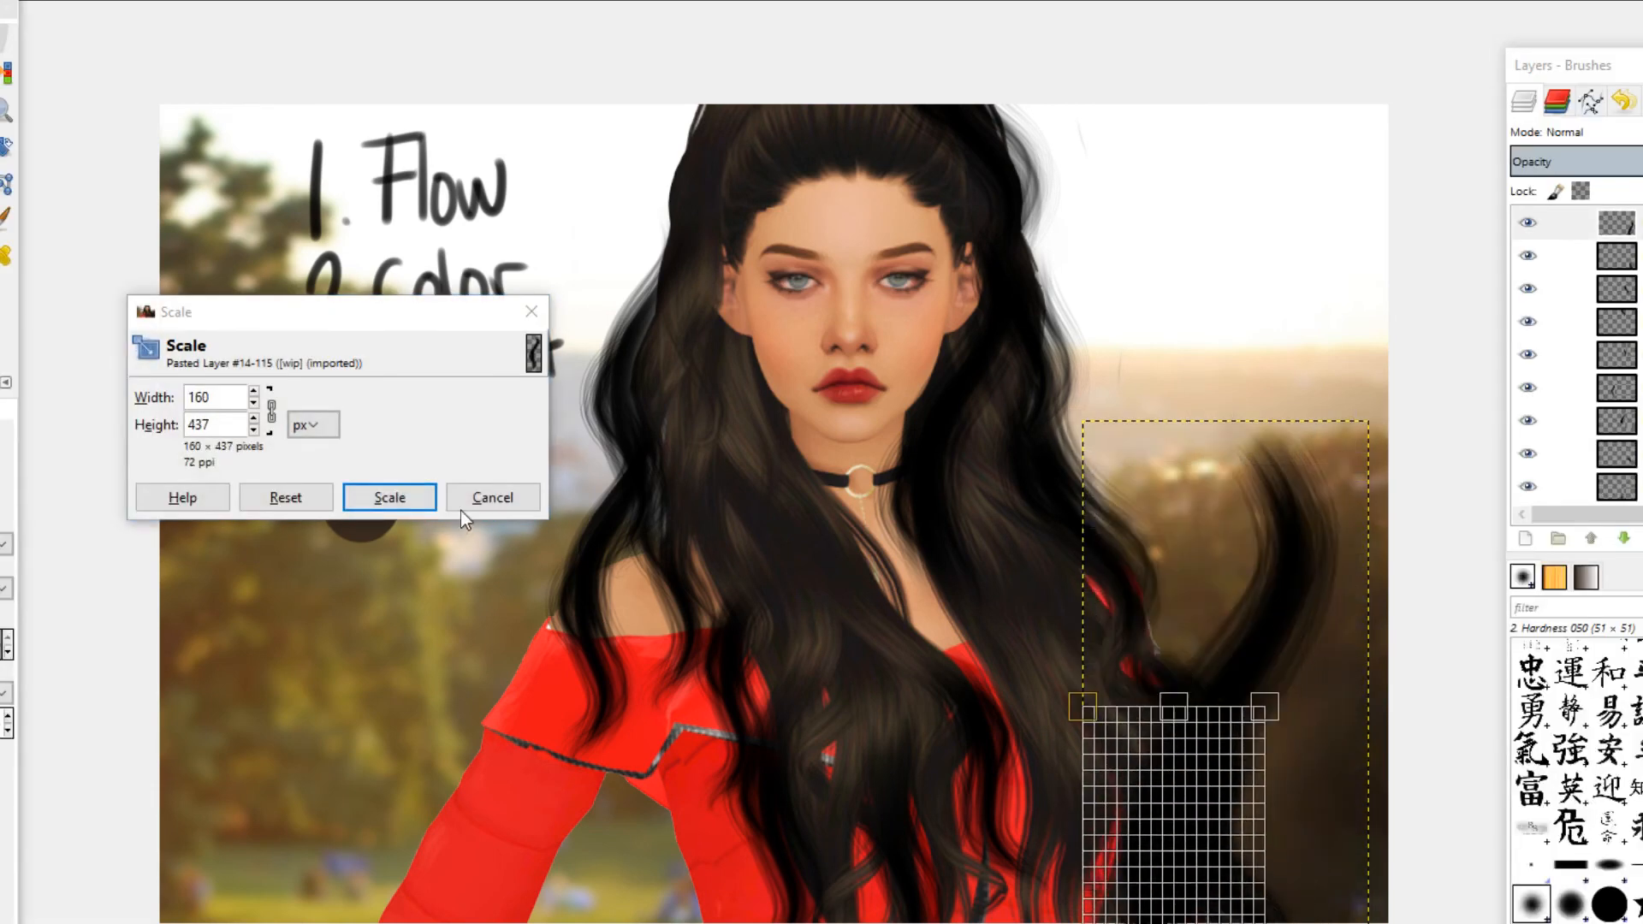
{"action": "left_click", "coordinate": [379, 495]}
{"action": "left_click_drag", "start_coordinate": [1194, 831], "coordinate": [1165, 898]}
{"action": "left_click", "coordinate": [402, 505]}
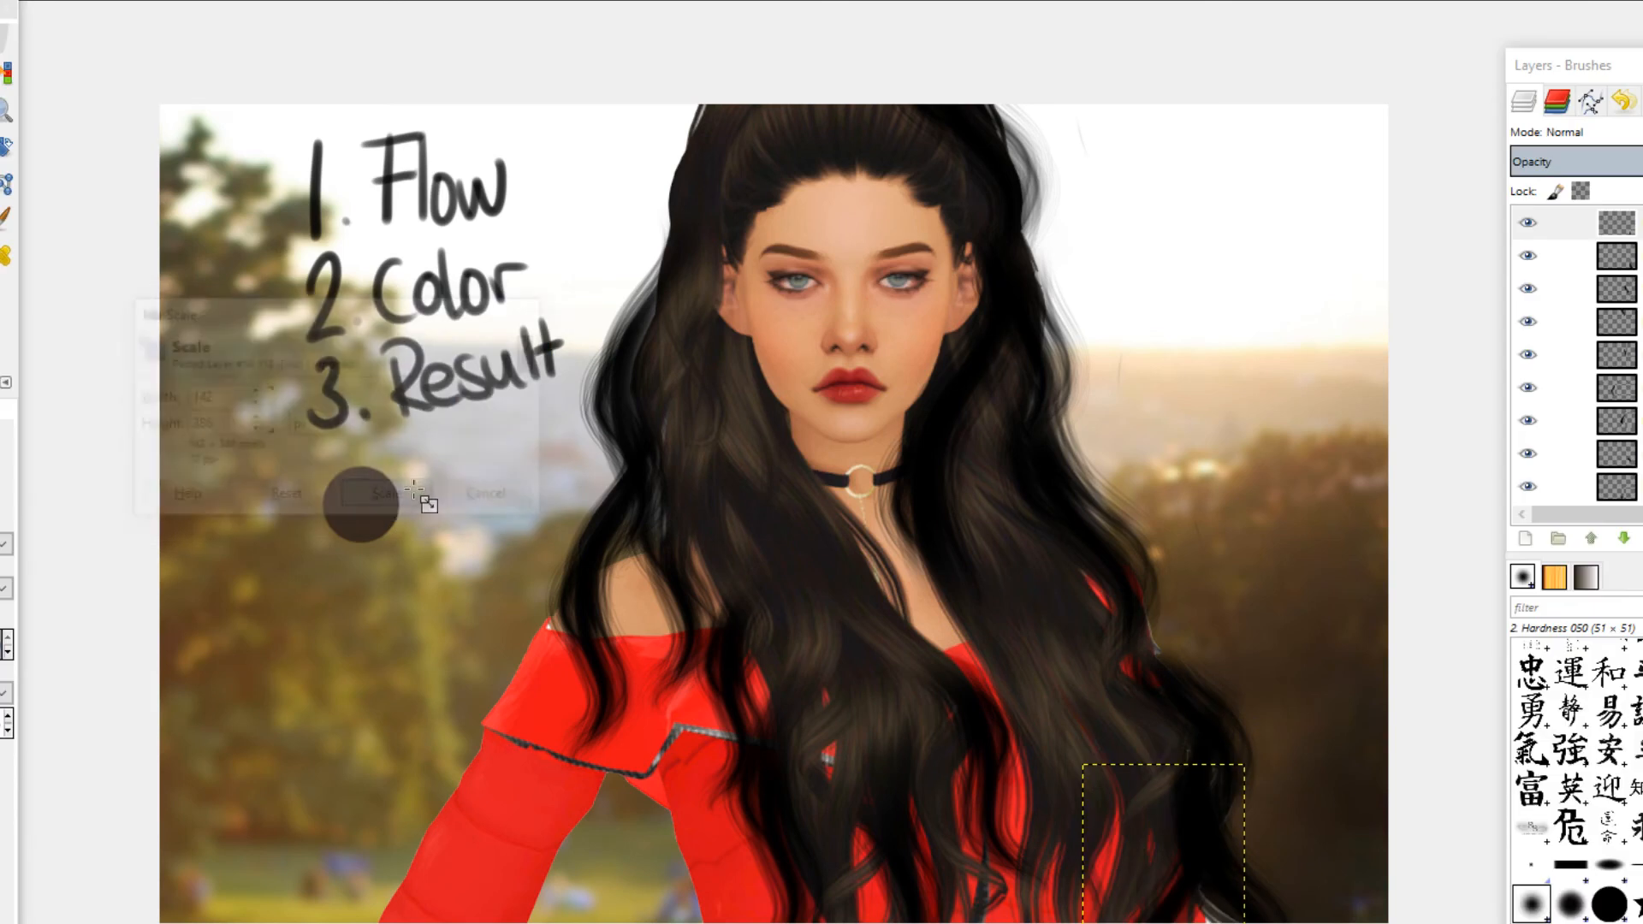
Step: Move the fourteenth strand up beside the portrait's right shoulder and rotate it to follow the outer hair edge
{"action": "key", "text": "m"}
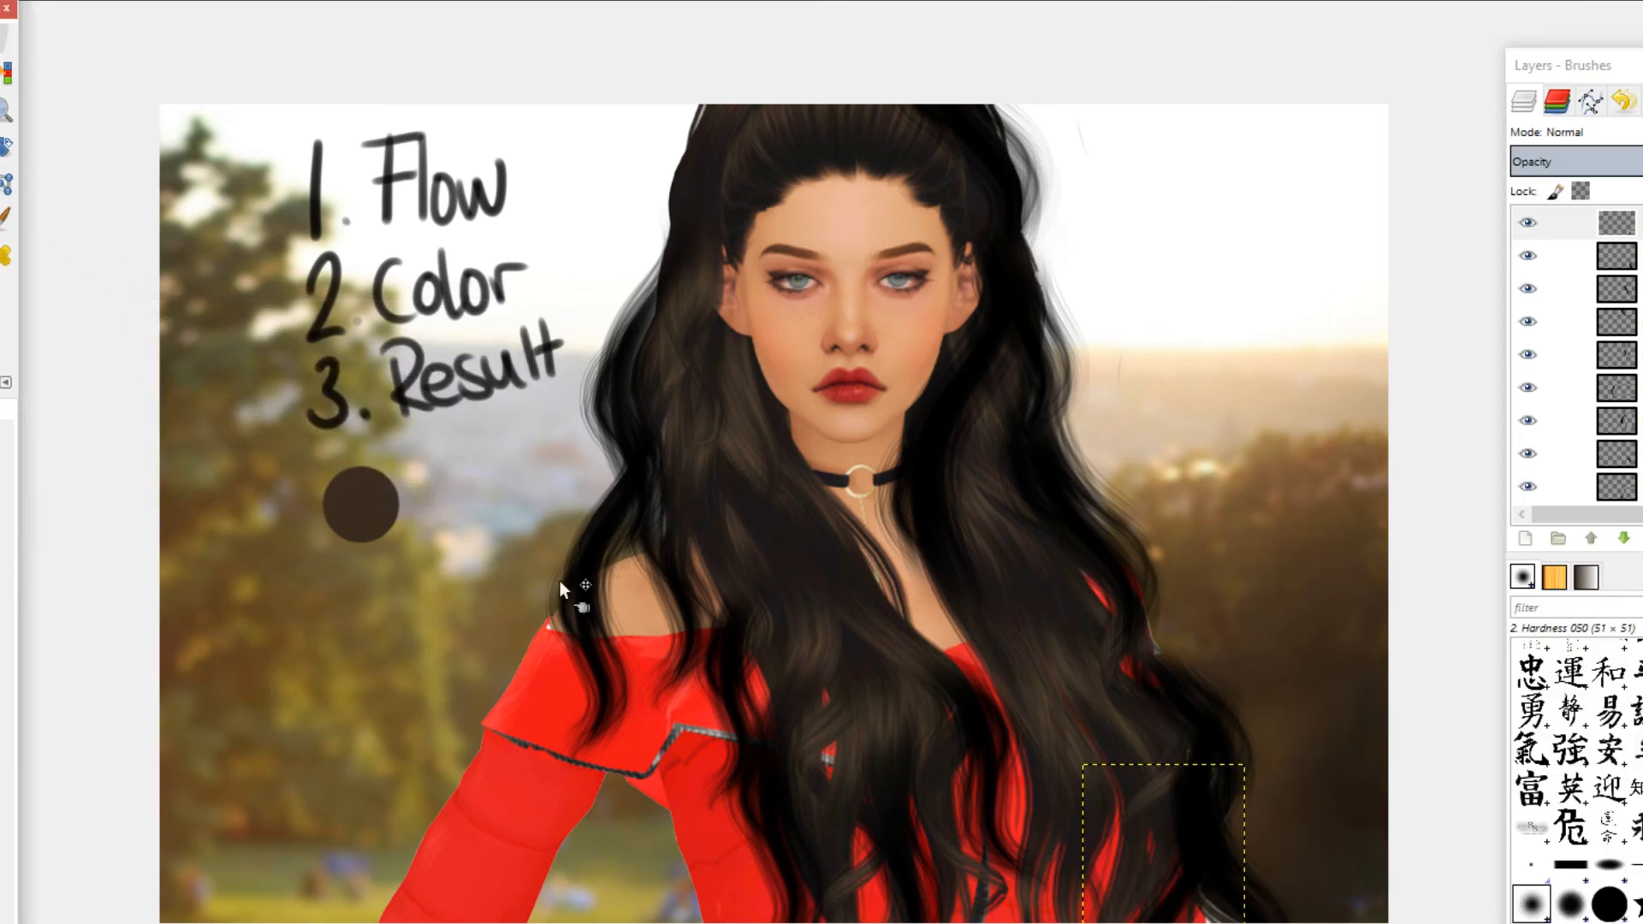
{"action": "left_click_drag", "start_coordinate": [1205, 854], "coordinate": [1214, 389]}
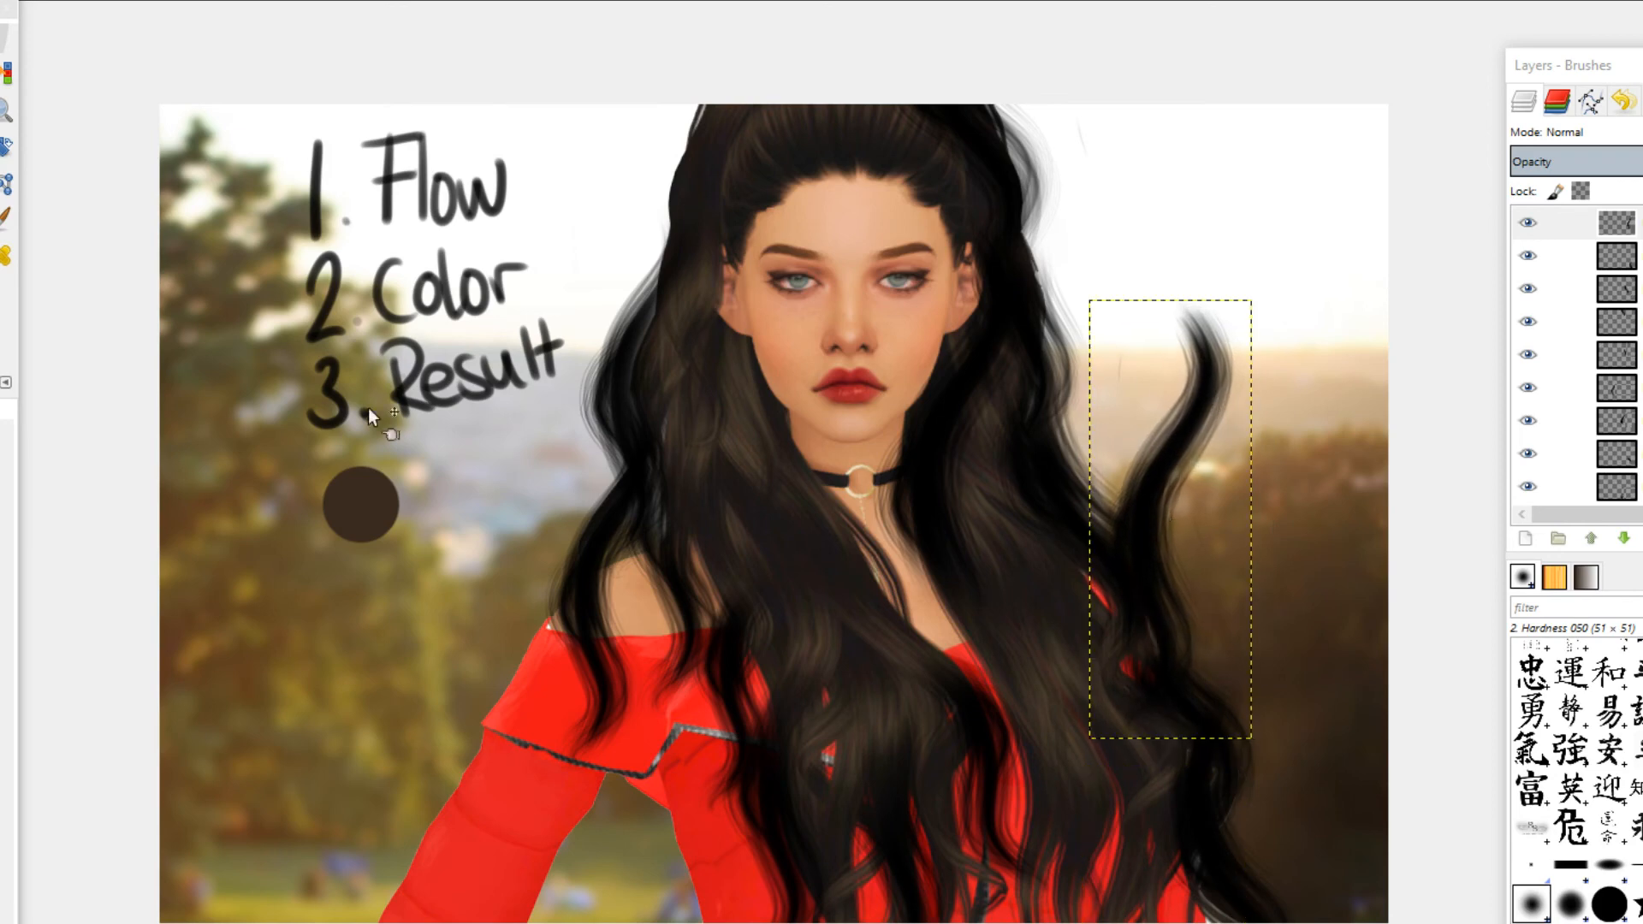
{"action": "key", "text": "shift+r"}
{"action": "left_click_drag", "start_coordinate": [1224, 724], "coordinate": [1232, 656]}
{"action": "left_click", "coordinate": [767, 471]}
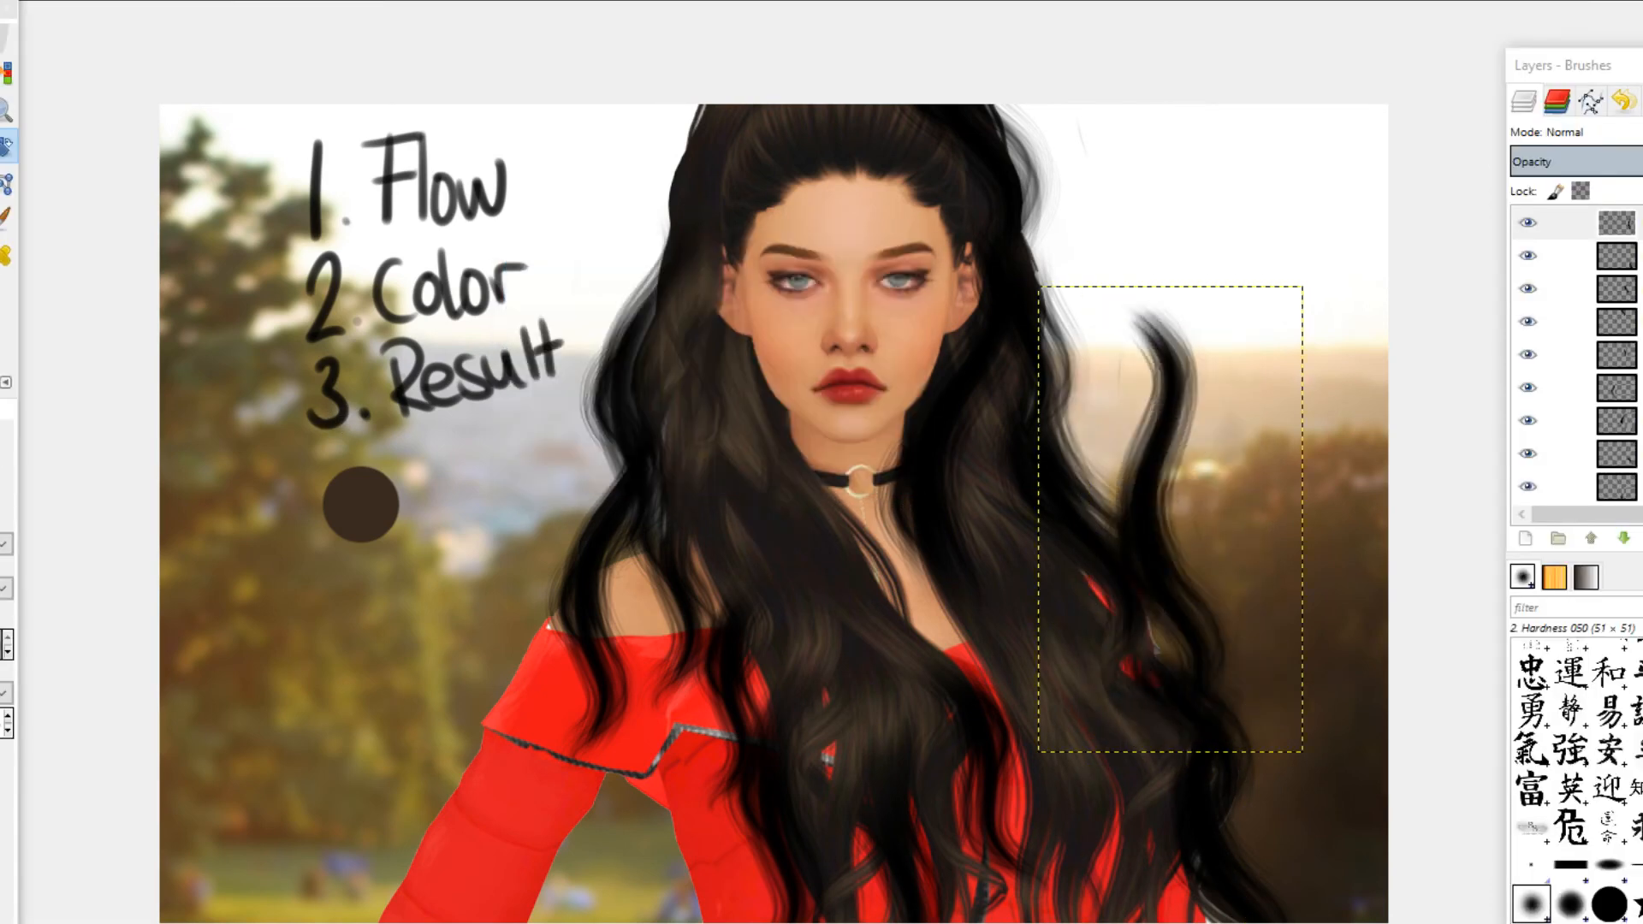
Step: Nudge the fourteenth strand inward against the hair and erase its protruding upper end
{"action": "key", "text": "m"}
{"action": "left_click_drag", "start_coordinate": [1209, 662], "coordinate": [1188, 665]}
{"action": "key", "text": "shift+e"}
{"action": "mouse_move", "coordinate": [1280, 348]}
{"action": "left_mouse_down"}
{"action": "mouse_move", "coordinate": [1141, 374]}
{"action": "mouse_move", "coordinate": [1131, 403]}
{"action": "mouse_move", "coordinate": [1169, 442]}
{"action": "mouse_move", "coordinate": [1172, 505]}
{"action": "left_mouse_up"}
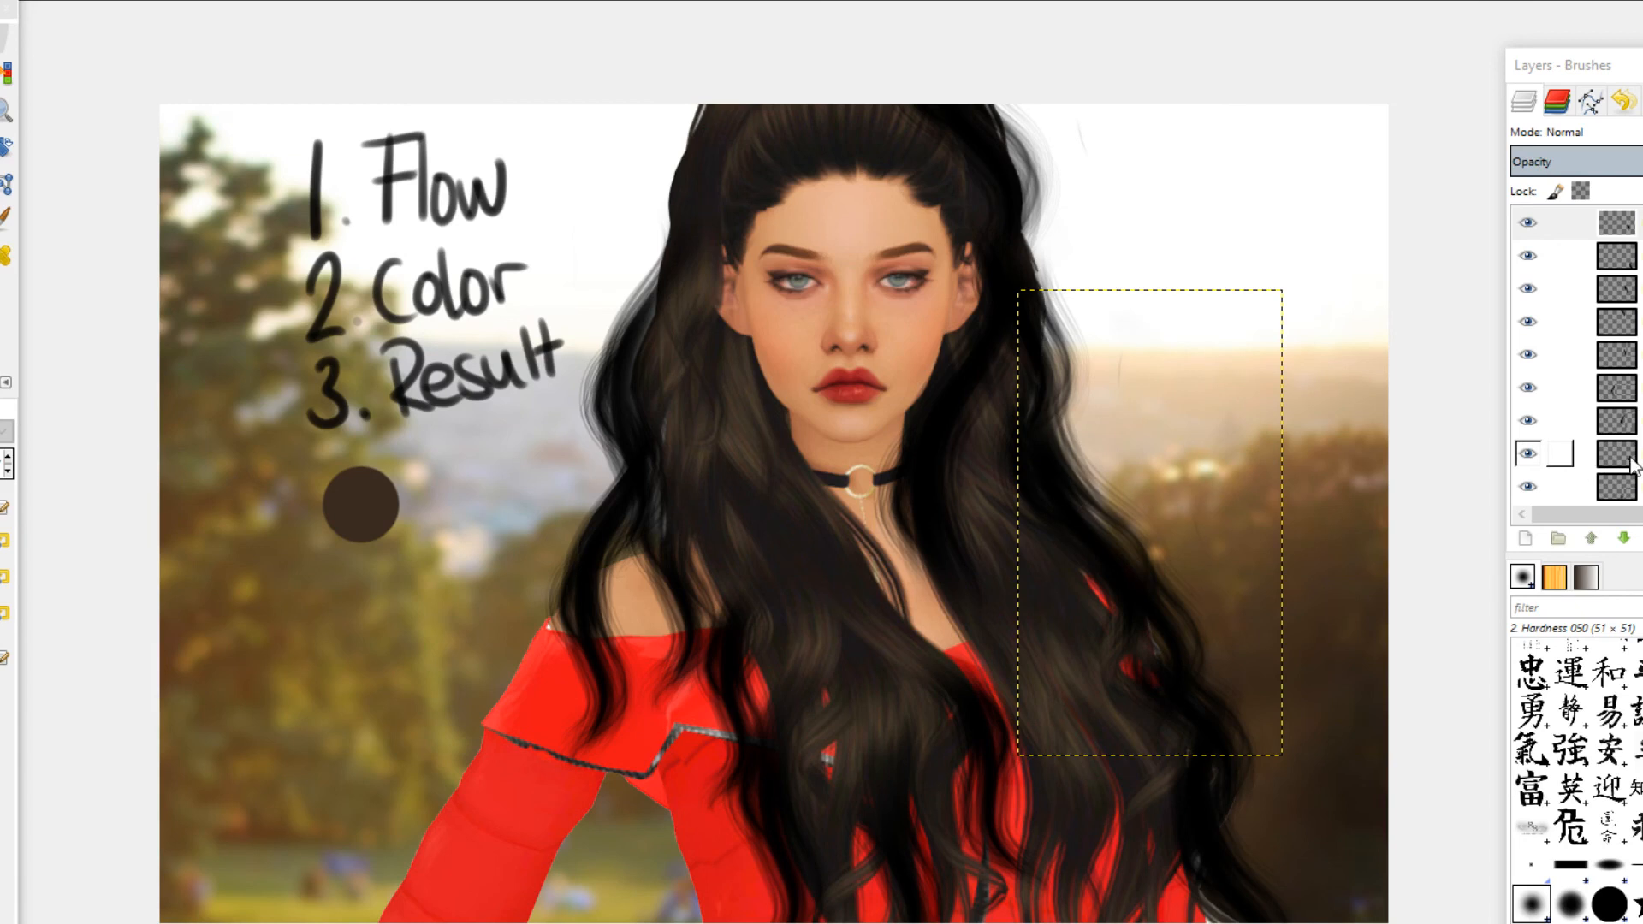
Step: Hide the portrait, background, handwritten notes and colour swatch layers, keeping only the hair strand layers shown
{"action": "left_click", "coordinate": [1532, 486]}
{"action": "scroll", "coordinate": [1532, 486], "scroll_direction": "down", "scroll_amount": 5}
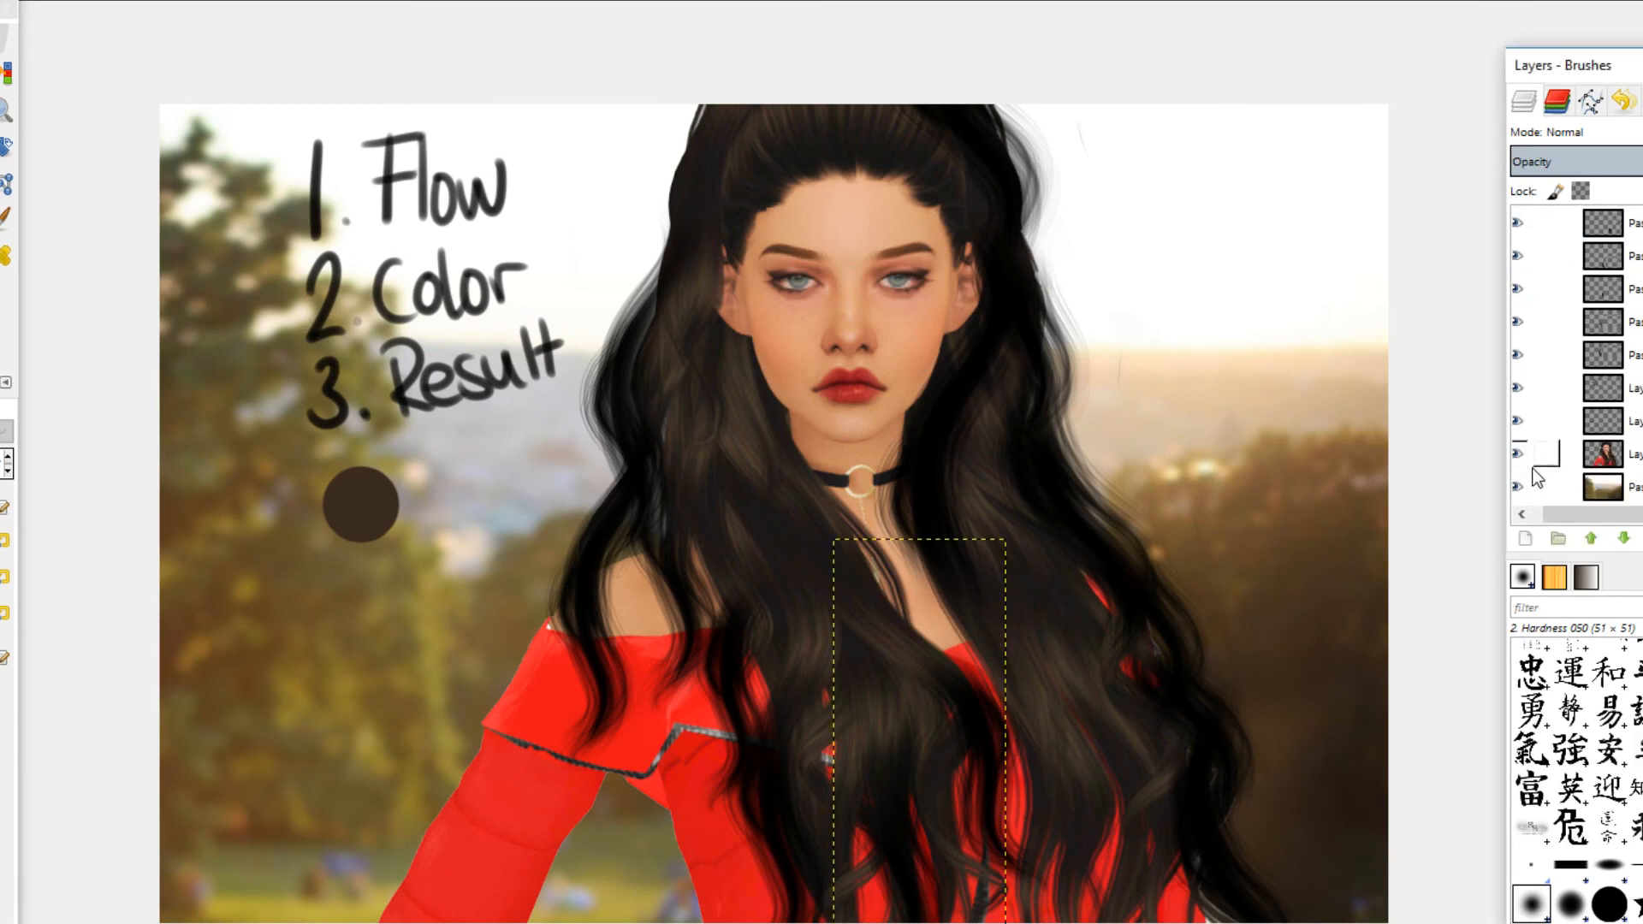
{"action": "left_click", "coordinate": [1532, 464]}
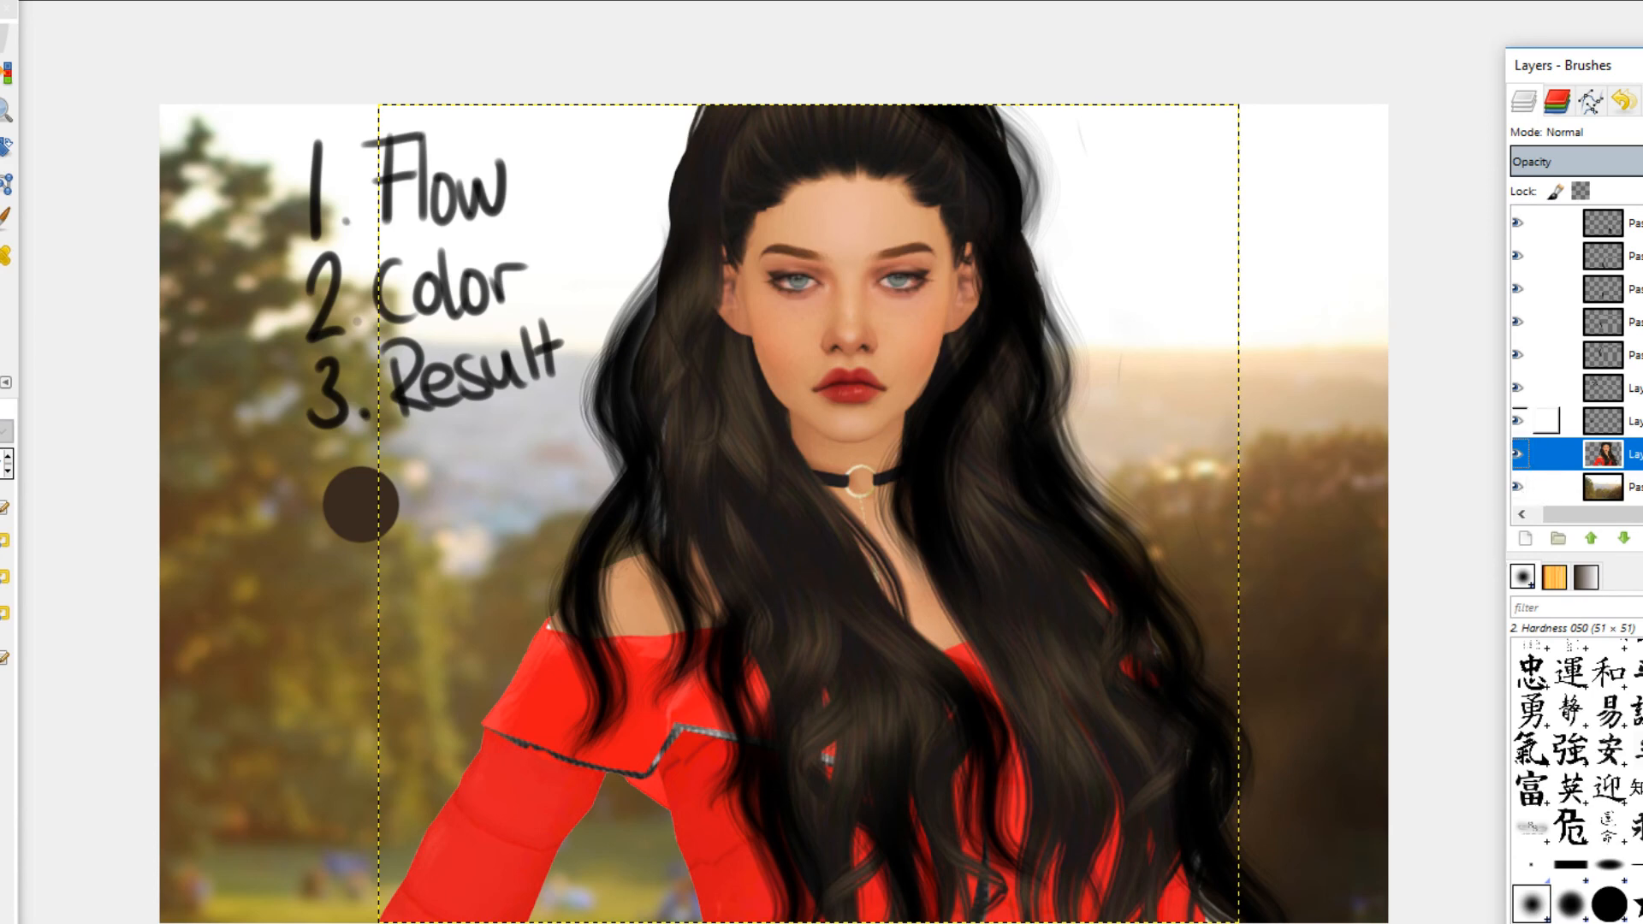
{"action": "left_click", "coordinate": [1520, 455]}
{"action": "left_click", "coordinate": [1519, 486]}
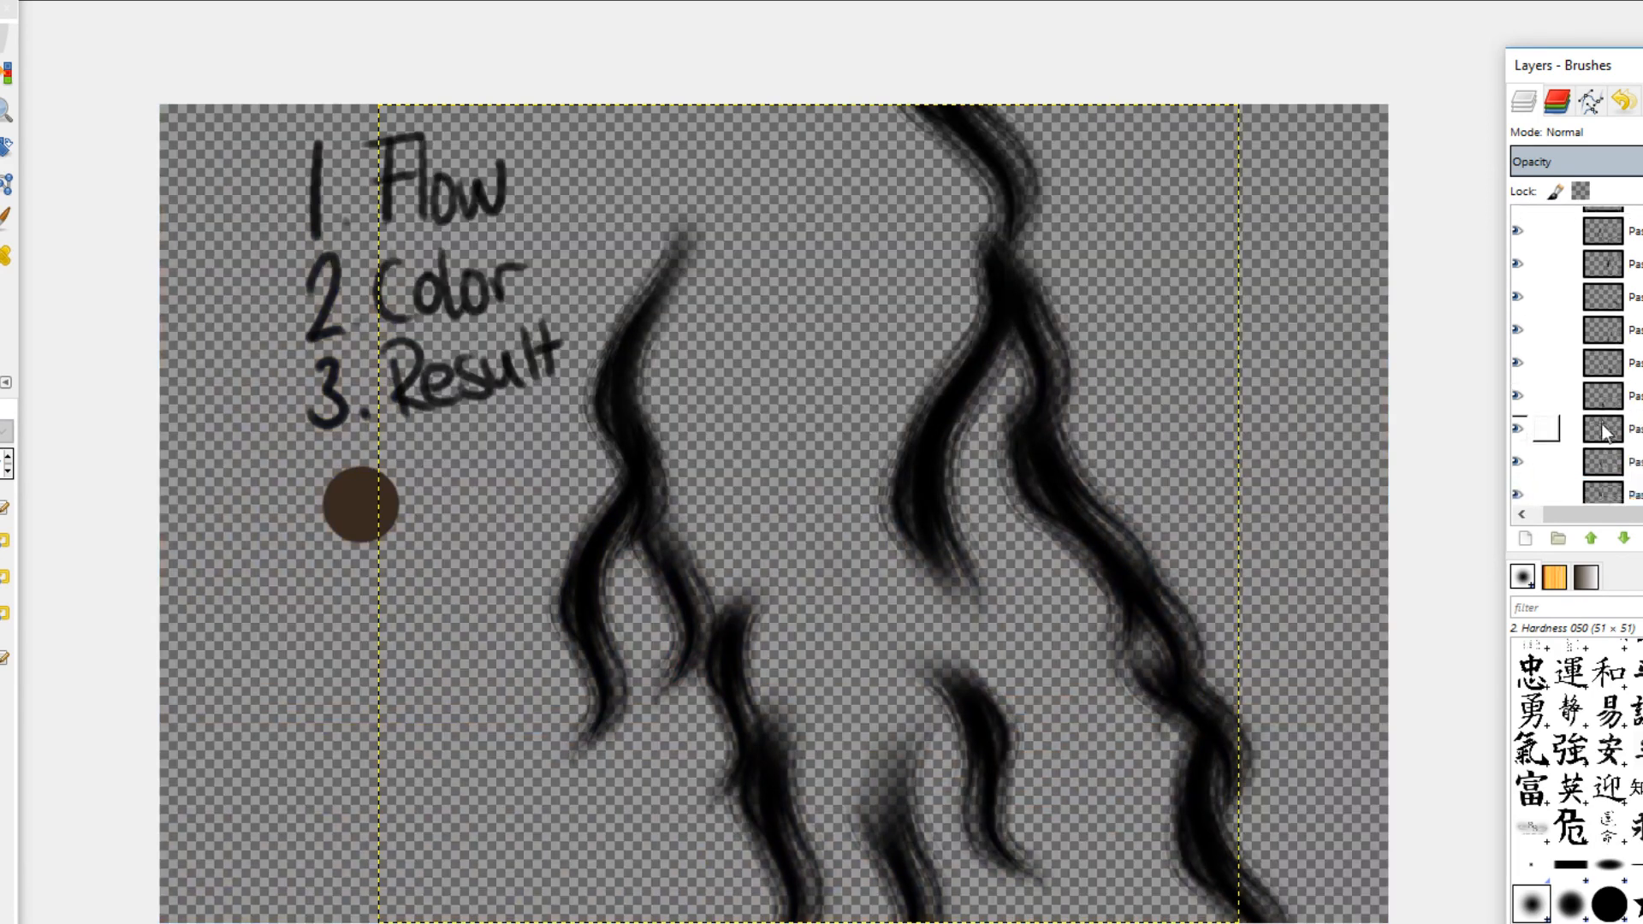
{"action": "left_click", "coordinate": [1518, 420]}
{"action": "left_click", "coordinate": [1521, 390]}
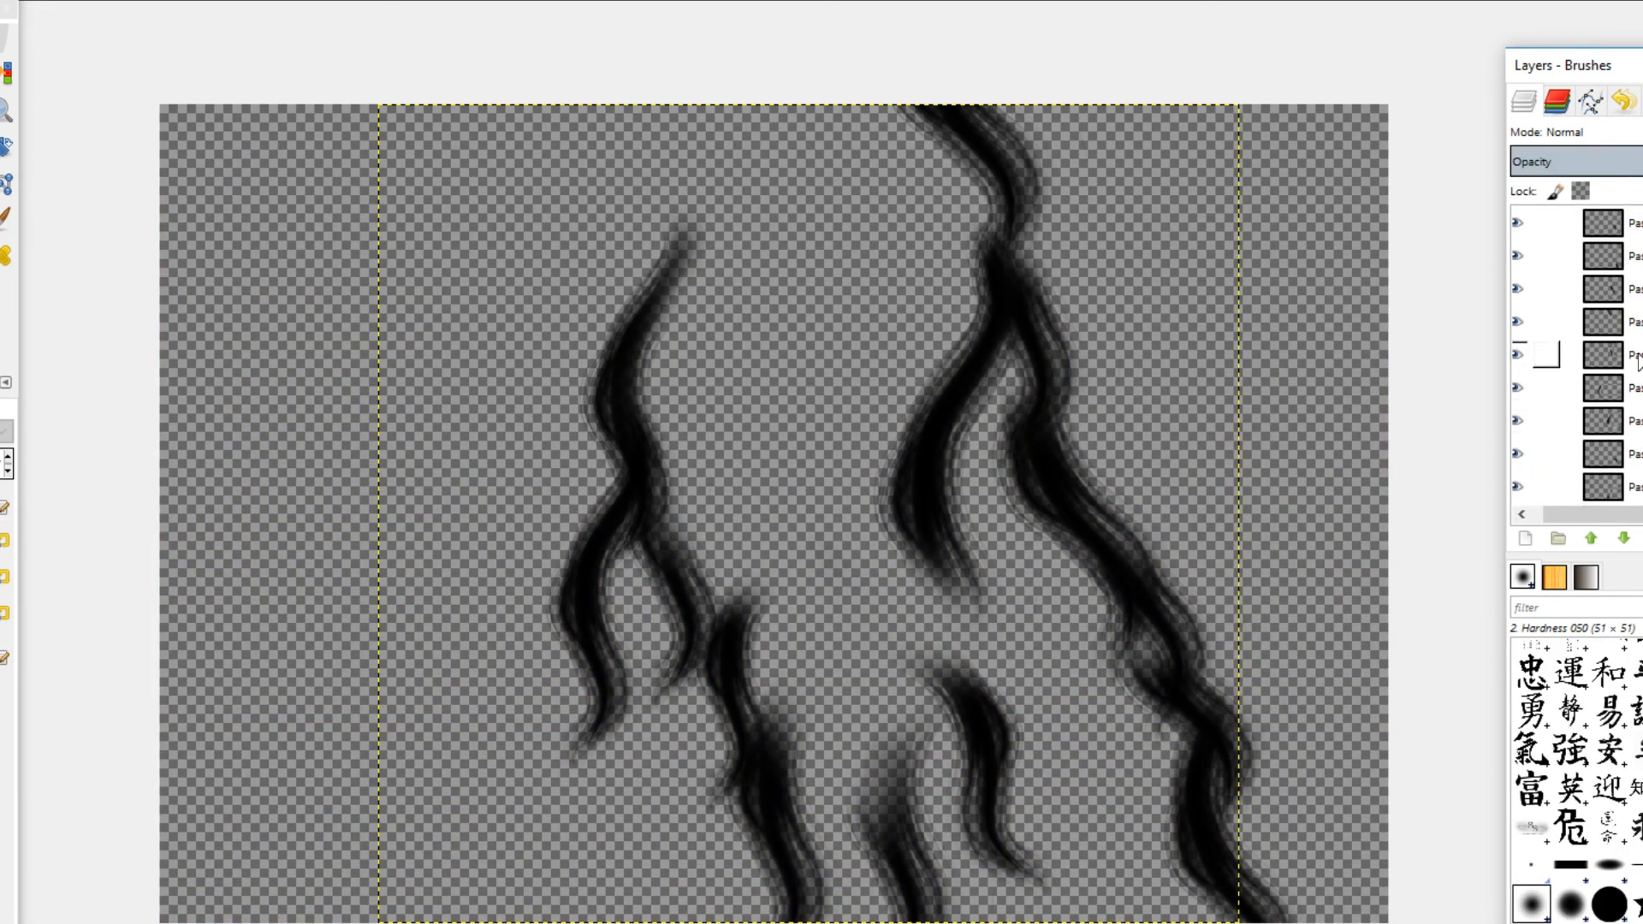
Step: Merge the visible strand layers into one, expanded as necessary, and show the notes, swatch, portrait and background layers again
{"action": "right_click", "coordinate": [1546, 354]}
{"action": "left_click", "coordinate": [1510, 923]}
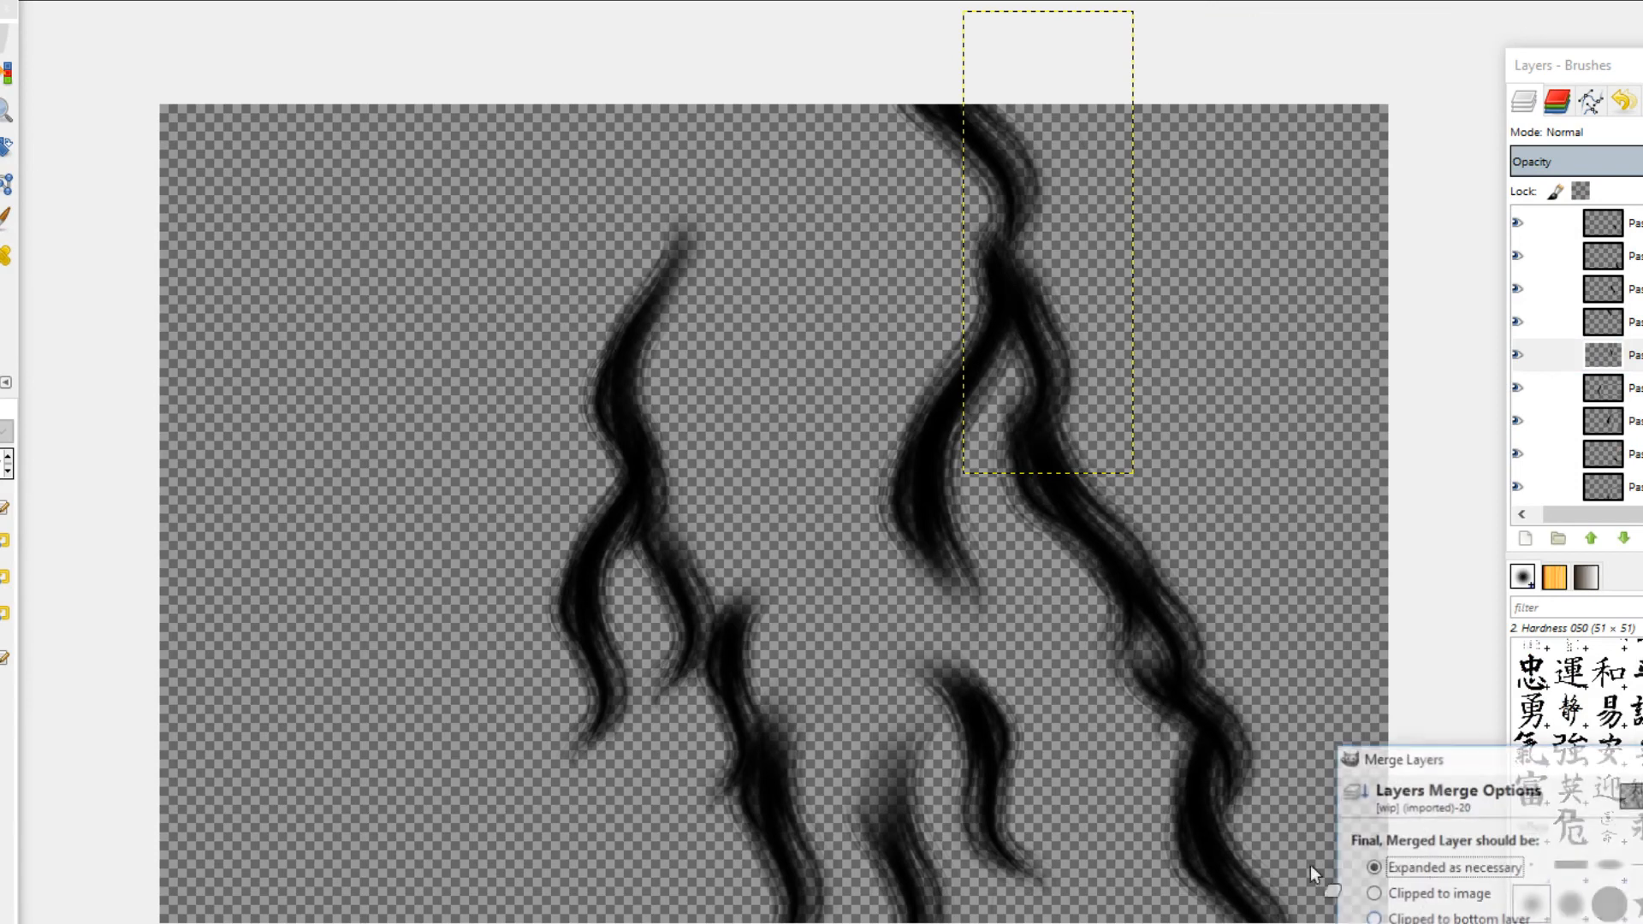
{"action": "key", "text": "Return"}
{"action": "left_click", "coordinate": [1527, 255]}
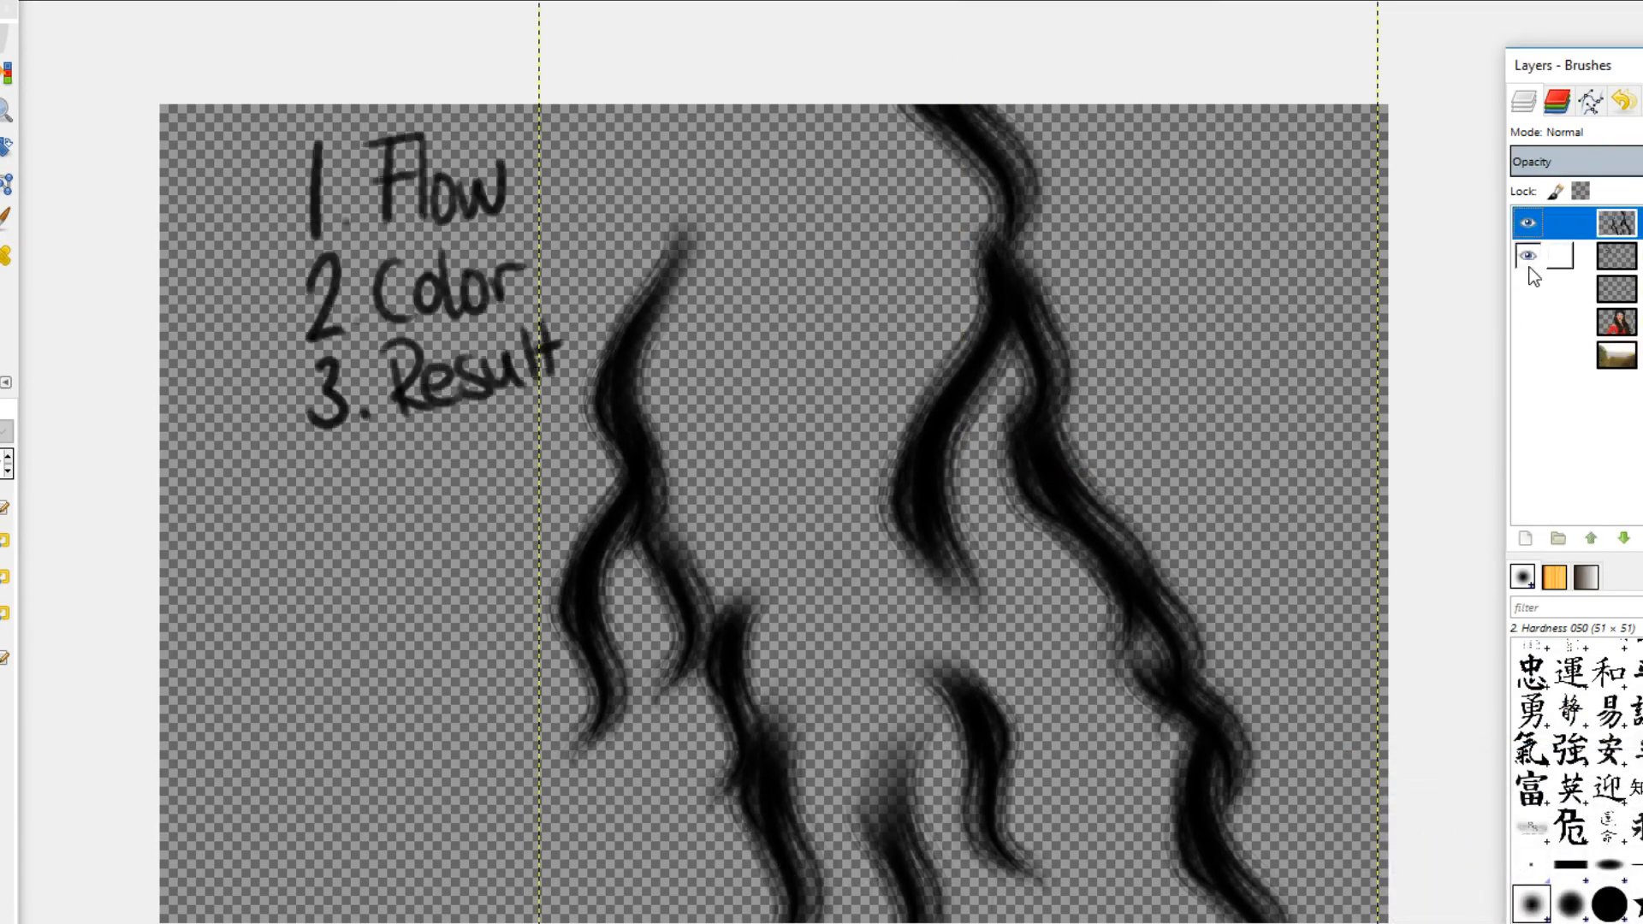
{"action": "left_click", "coordinate": [1527, 289]}
{"action": "left_click", "coordinate": [1529, 323]}
{"action": "left_click", "coordinate": [1528, 354]}
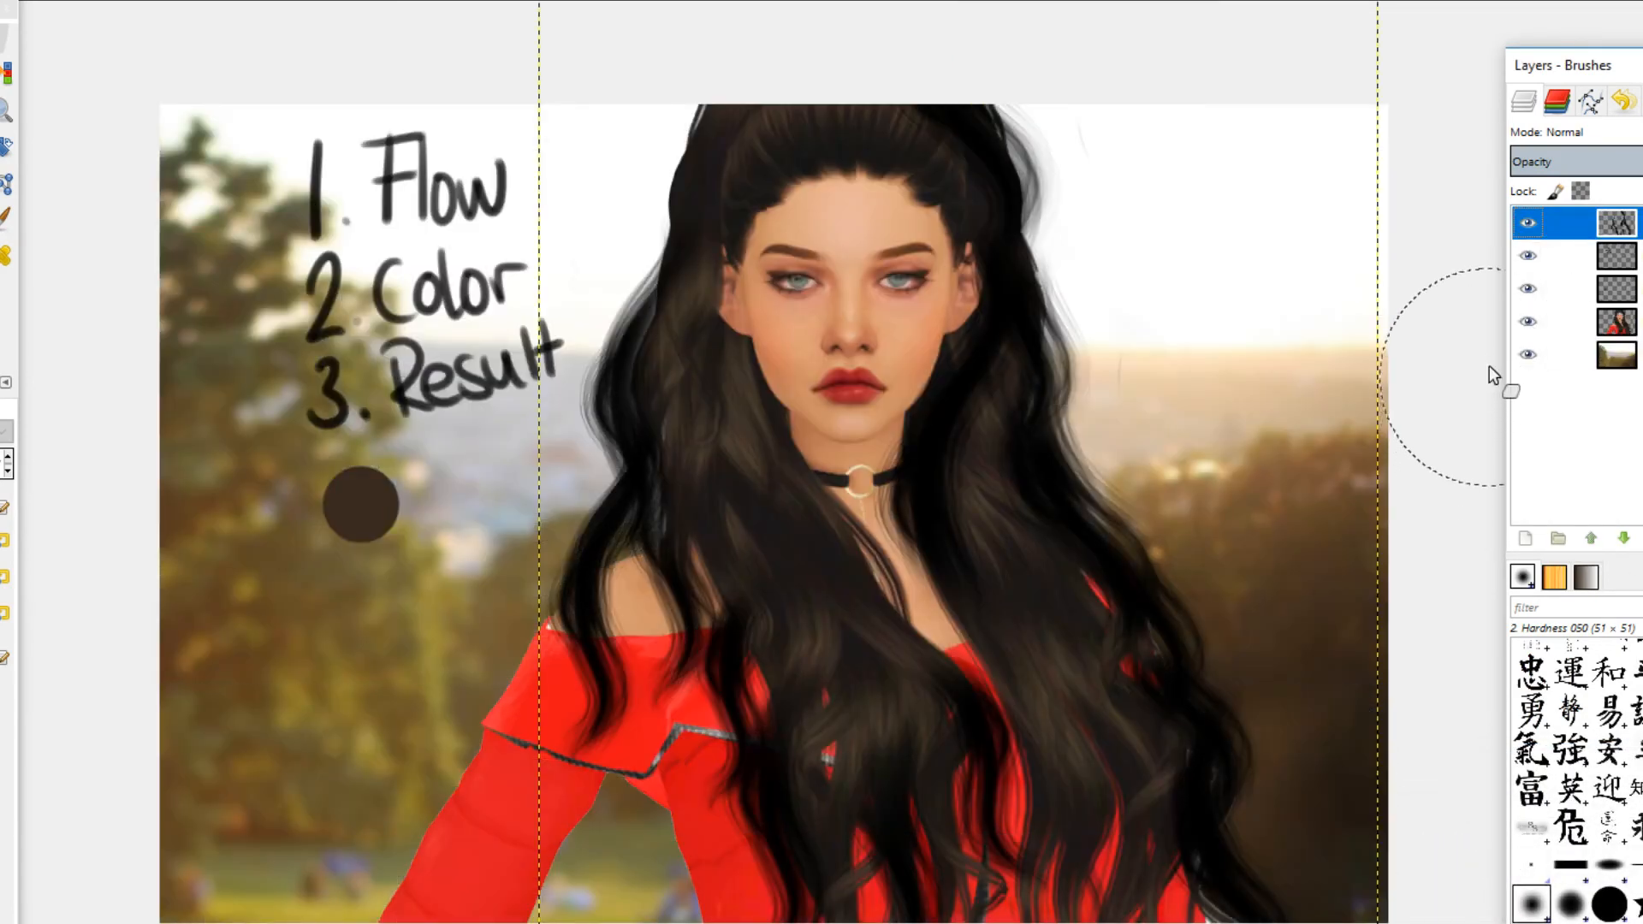
Step: Inspect the merged strand layer on its own by hiding the other four layers and showing them again
{"action": "left_click", "coordinate": [1528, 255]}
{"action": "left_click", "coordinate": [1527, 288]}
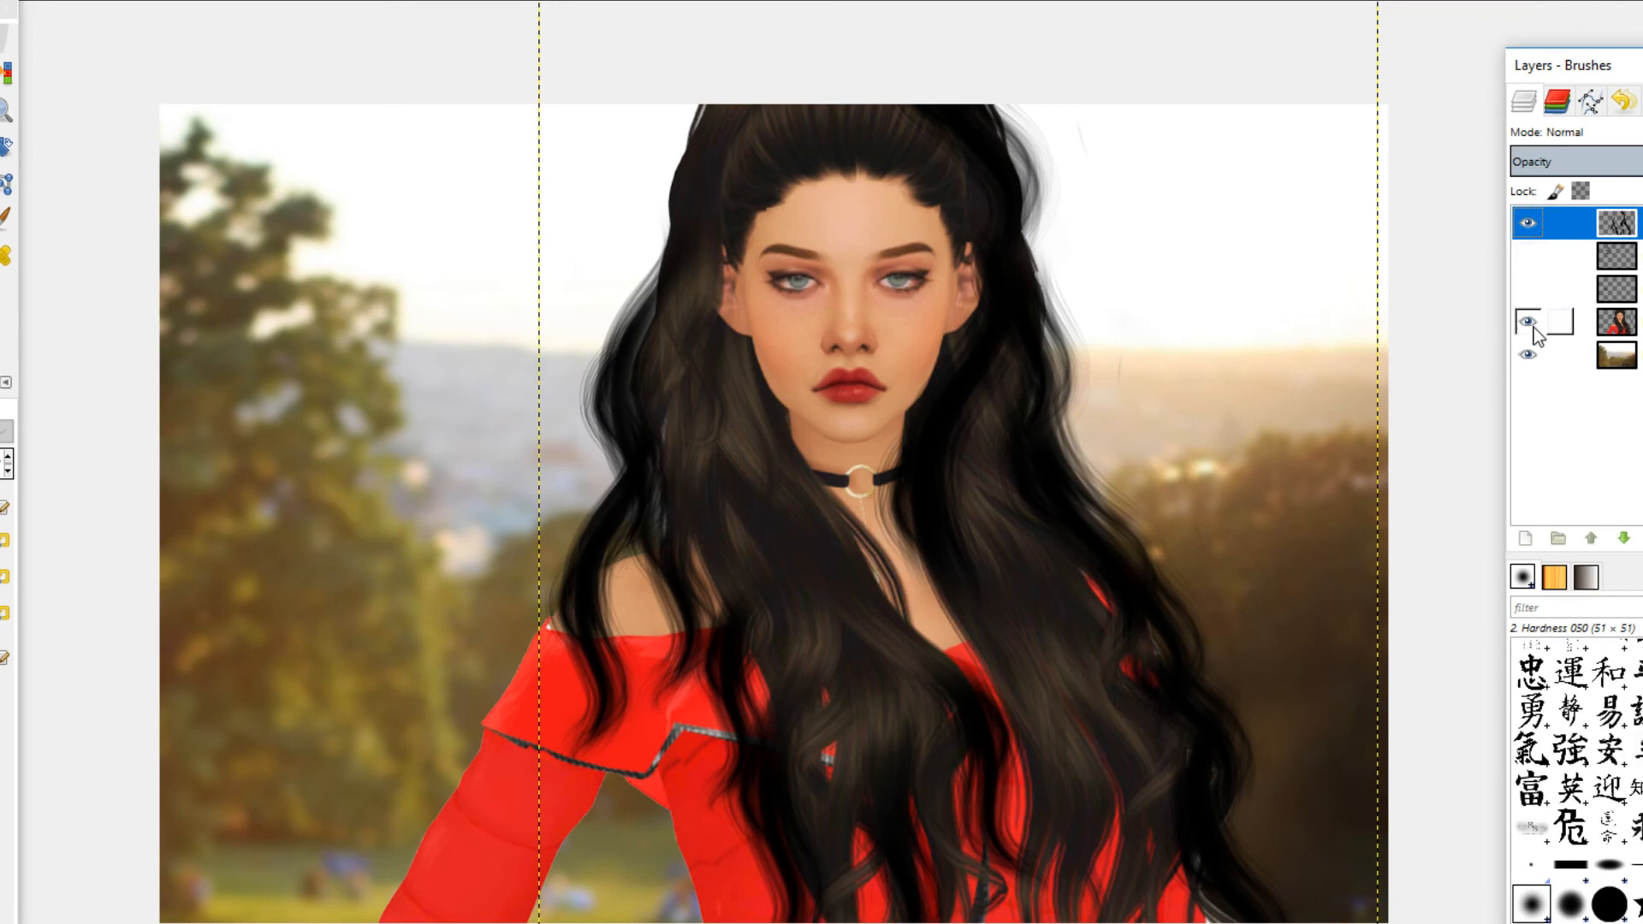
{"action": "left_click", "coordinate": [1528, 322]}
{"action": "left_click", "coordinate": [1529, 352]}
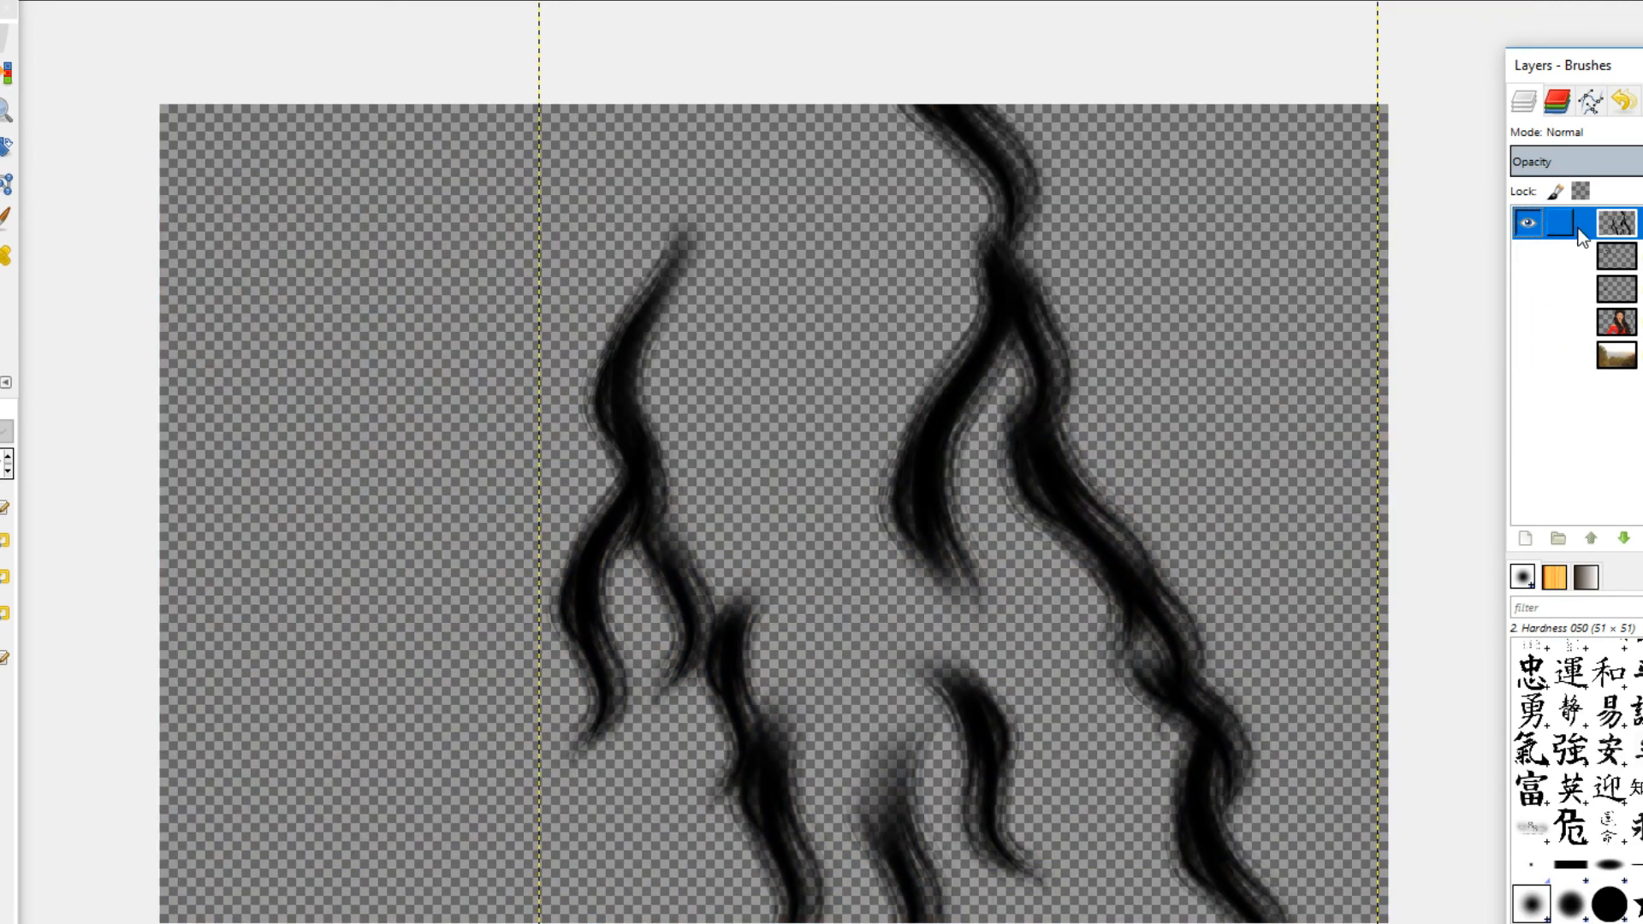
{"action": "left_click", "coordinate": [1527, 255]}
{"action": "left_click", "coordinate": [1528, 288]}
{"action": "left_click", "coordinate": [1527, 321]}
{"action": "left_click", "coordinate": [1527, 354]}
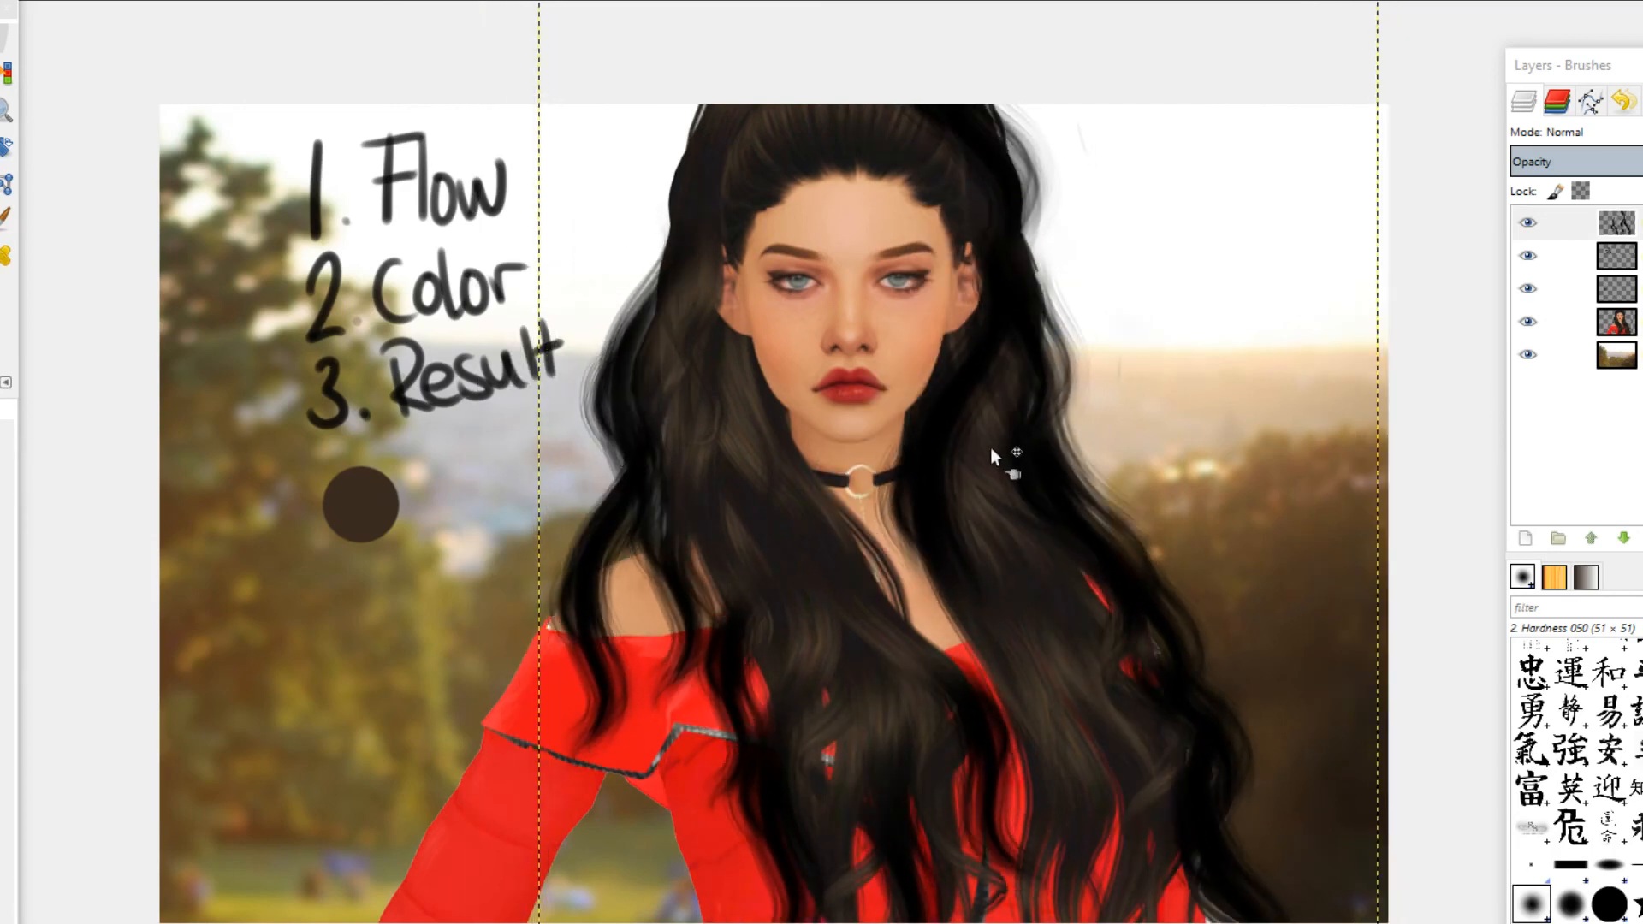
Step: Duplicate the merged hair strand layer
{"action": "left_click", "coordinate": [1565, 354]}
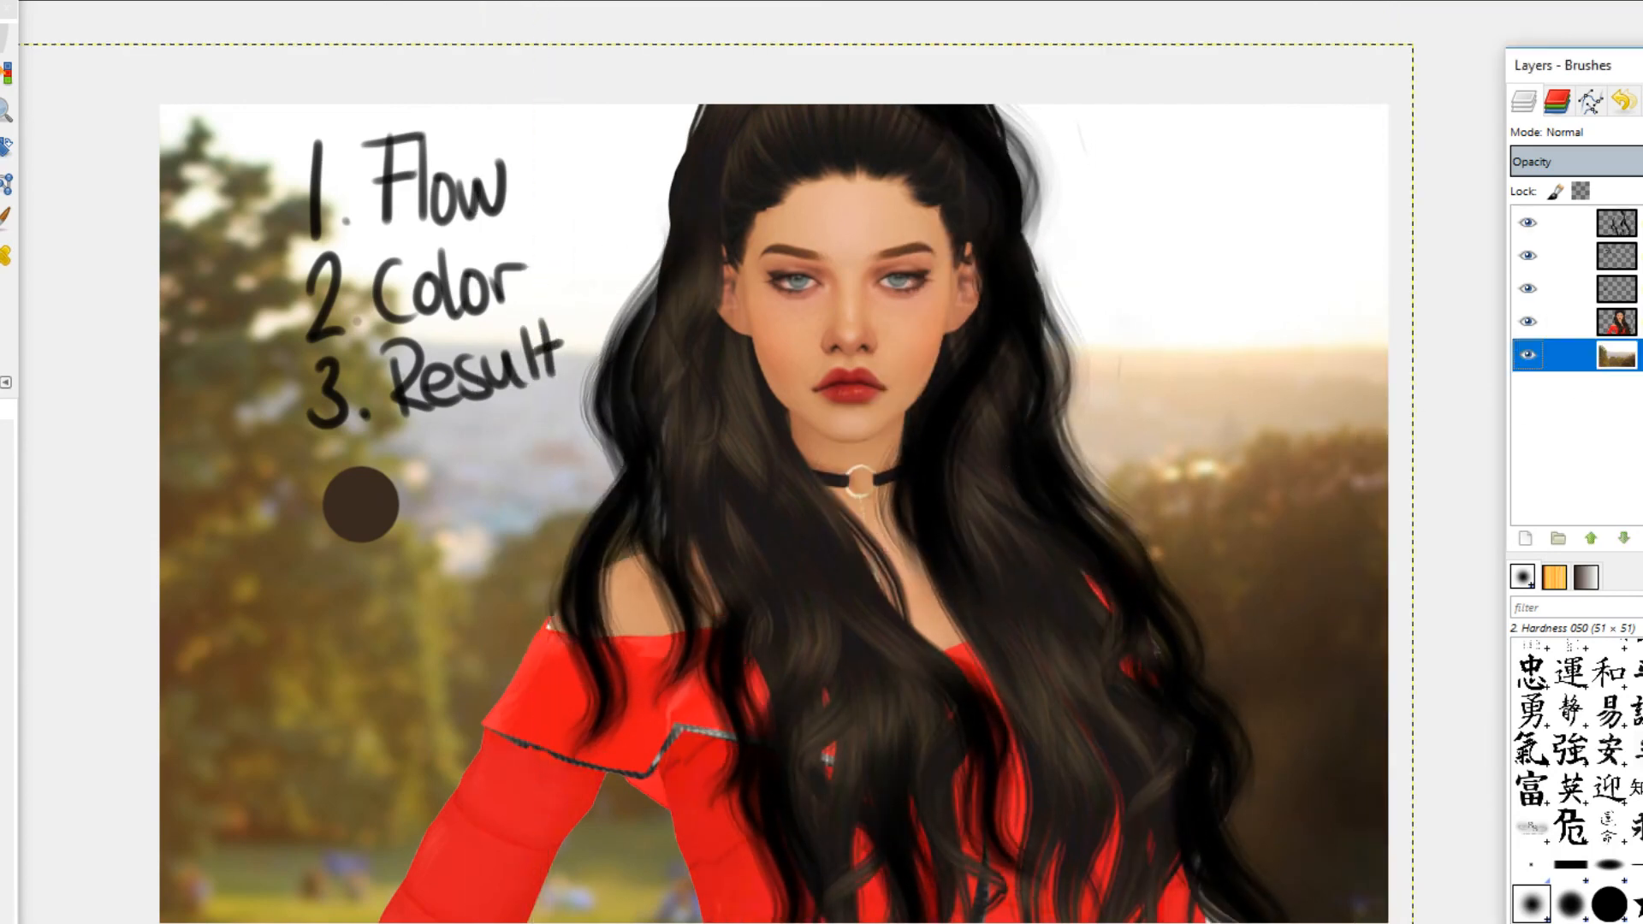
{"action": "left_click", "coordinate": [1570, 223]}
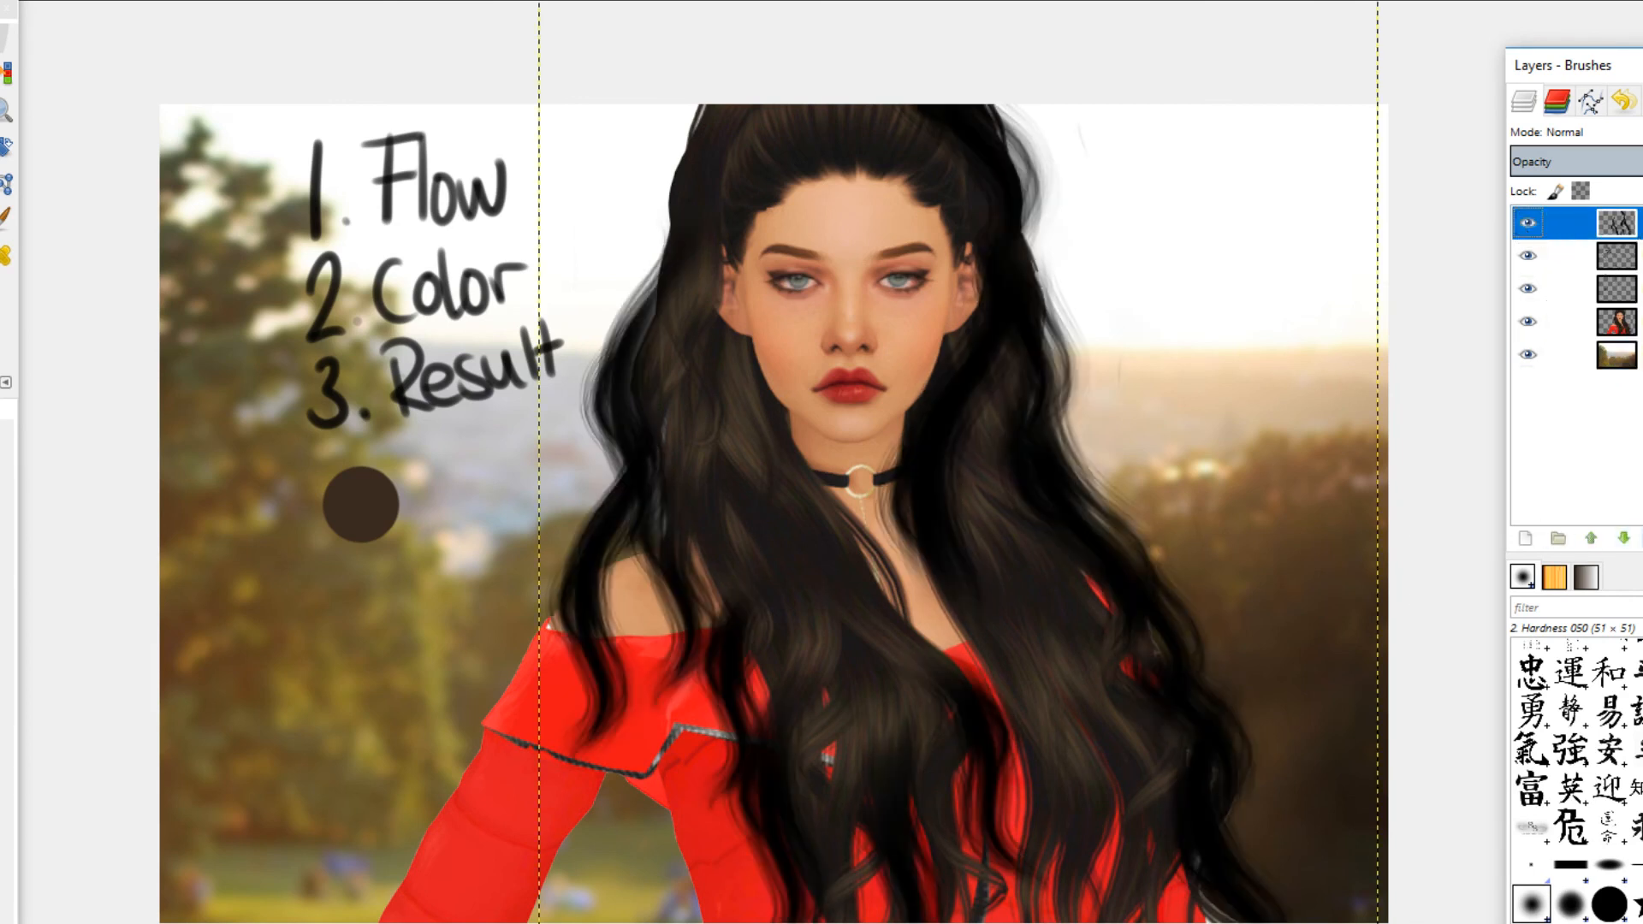
{"action": "left_click", "coordinate": [1642, 538]}
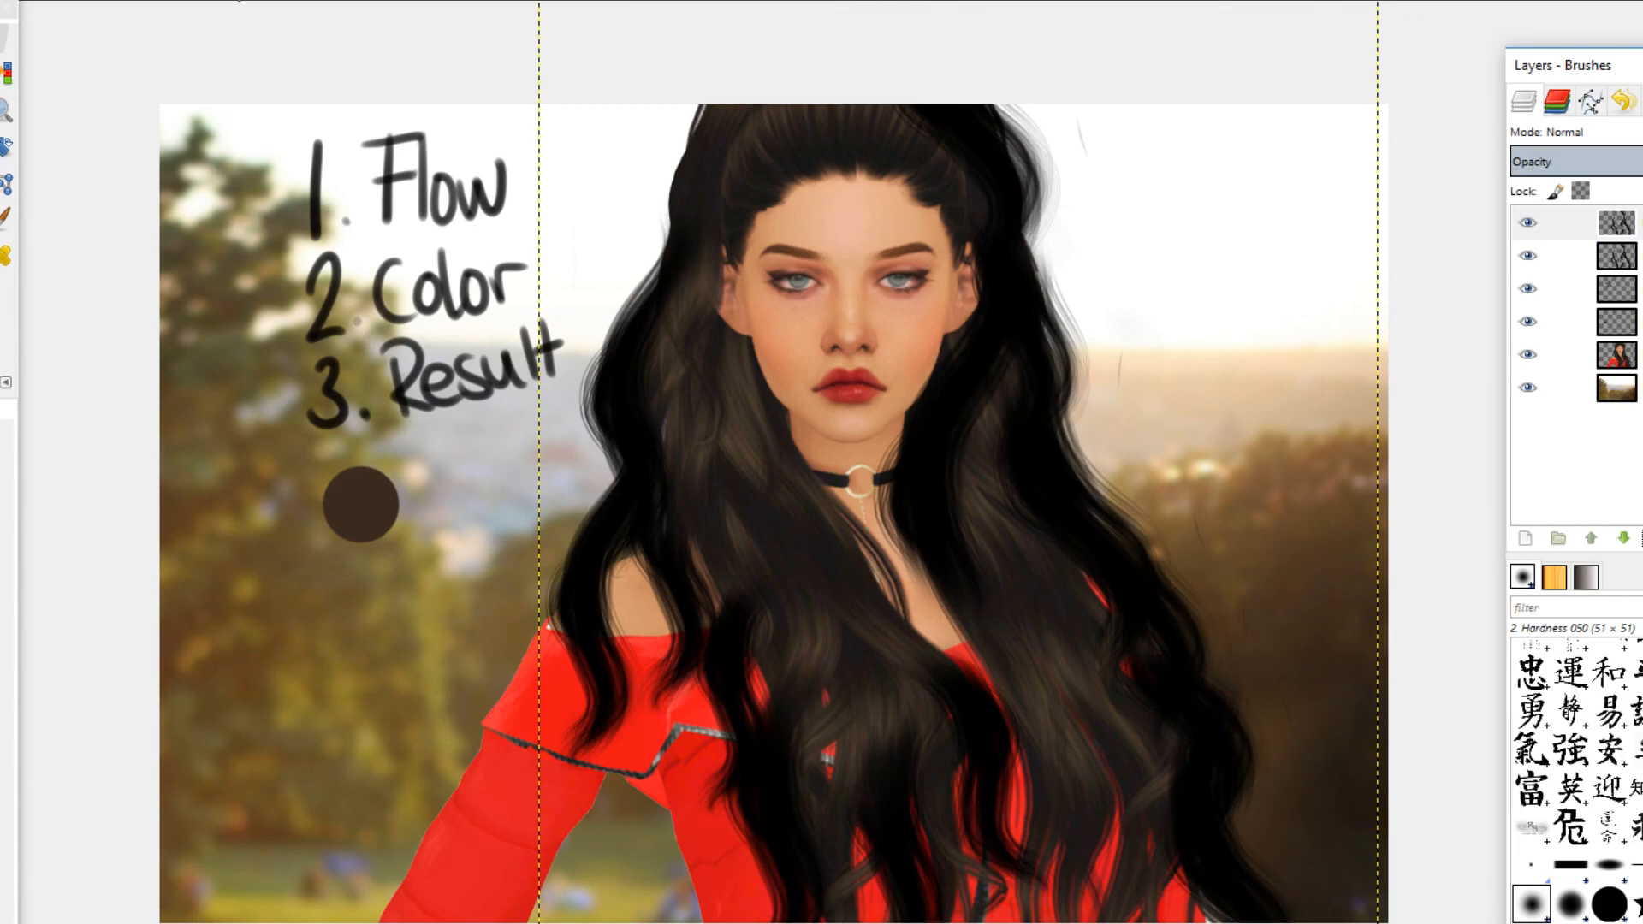
Step: Colorize the duplicated strand layer dark brown with hue 36, lightness 9 and slightly increased saturation
{"action": "left_click", "coordinate": [120, 1]}
{"action": "left_click", "coordinate": [184, 55]}
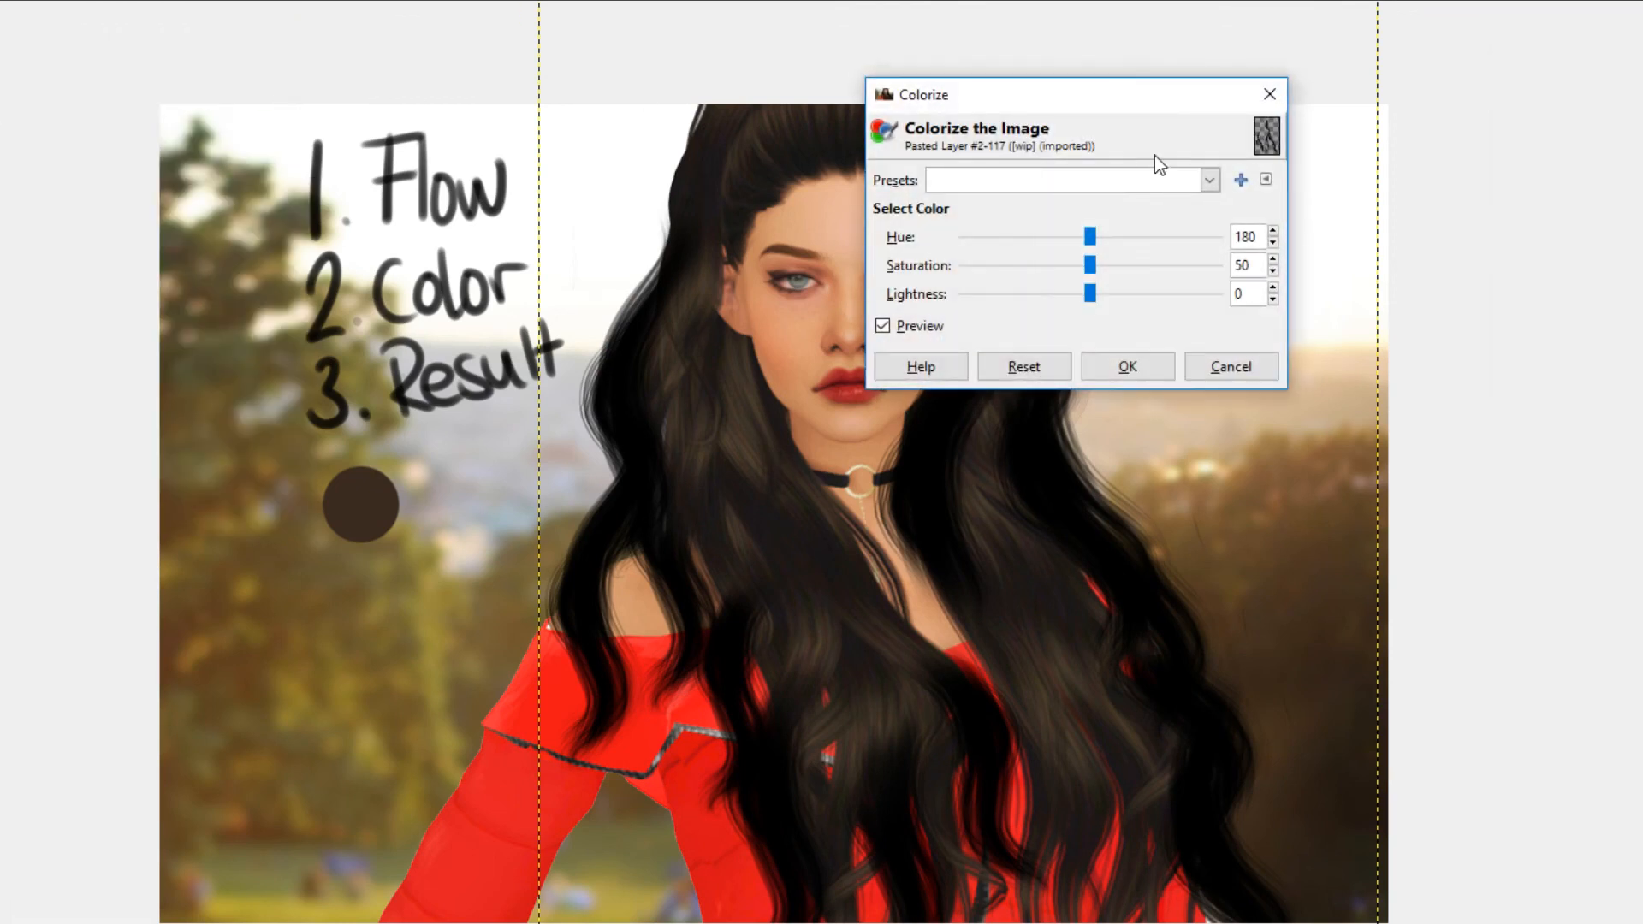
{"action": "left_click_drag", "start_coordinate": [1091, 240], "coordinate": [1105, 238]}
{"action": "mouse_move", "coordinate": [1090, 295]}
{"action": "left_mouse_down"}
{"action": "mouse_move", "coordinate": [1056, 297]}
{"action": "mouse_move", "coordinate": [1158, 294]}
{"action": "mouse_move", "coordinate": [1173, 334]}
{"action": "mouse_move", "coordinate": [1104, 312]}
{"action": "left_mouse_up"}
{"action": "left_click_drag", "start_coordinate": [1107, 237], "coordinate": [990, 231]}
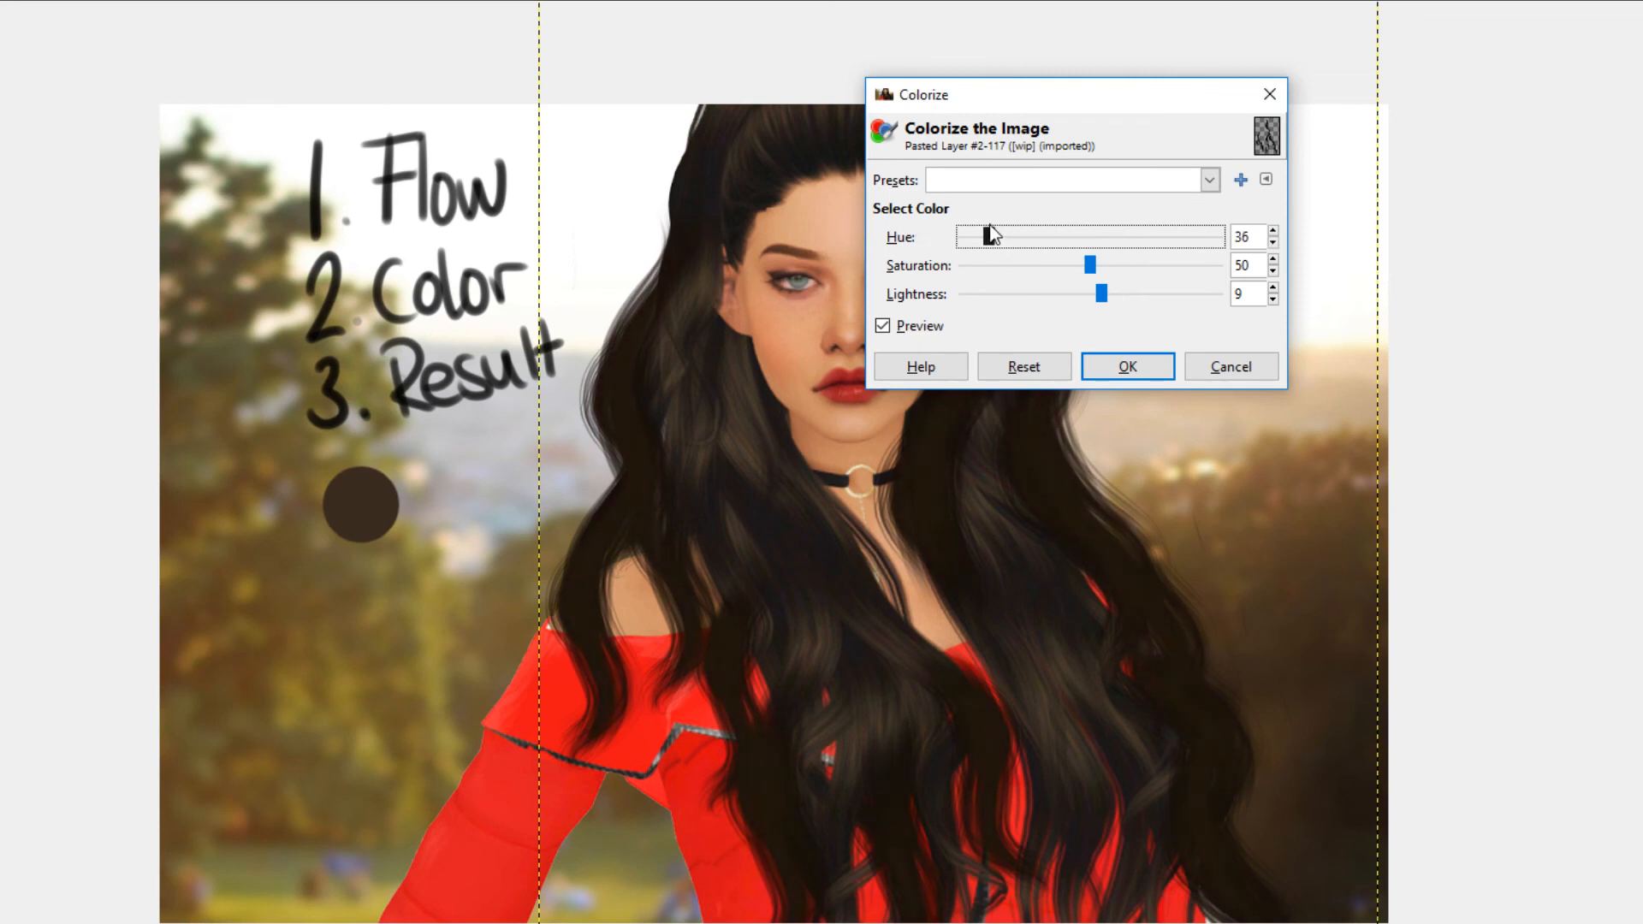
{"action": "mouse_move", "coordinate": [1091, 267]}
{"action": "left_mouse_down"}
{"action": "mouse_move", "coordinate": [1055, 265]}
{"action": "mouse_move", "coordinate": [1138, 267]}
{"action": "mouse_move", "coordinate": [1042, 264]}
{"action": "mouse_move", "coordinate": [1098, 264]}
{"action": "left_mouse_up"}
{"action": "left_click", "coordinate": [1147, 367]}
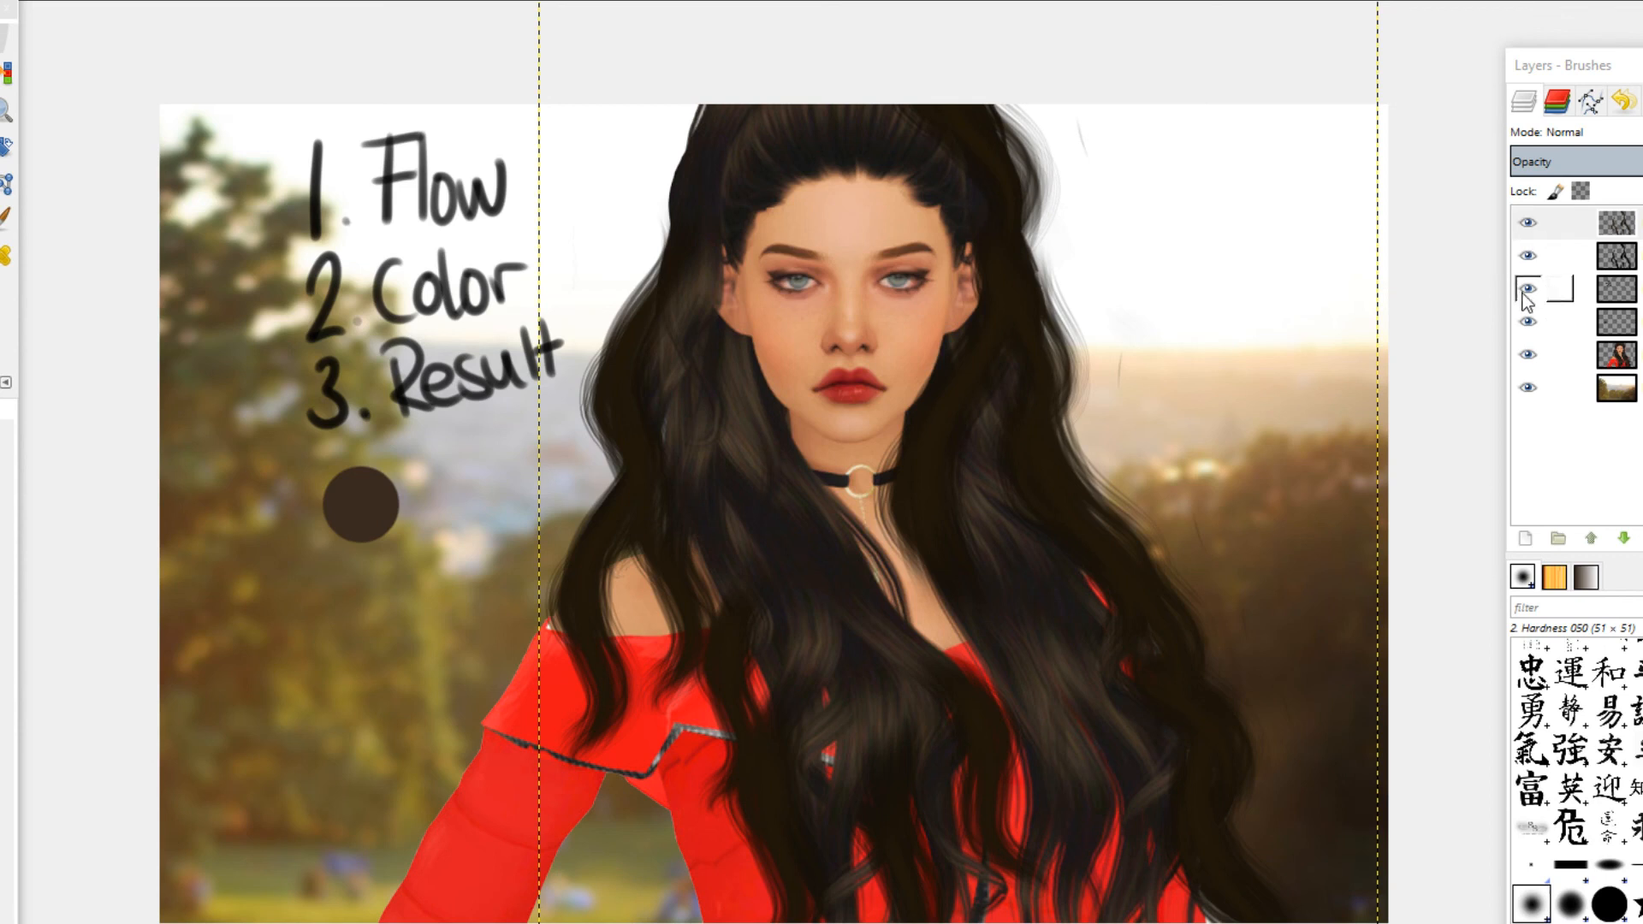
Step: Compare the colorized strands with the original merged strands by toggling the visibility of each layer
{"action": "left_click", "coordinate": [1528, 226]}
{"action": "left_click", "coordinate": [1527, 226]}
{"action": "left_click", "coordinate": [1528, 226]}
{"action": "left_click", "coordinate": [1527, 228]}
{"action": "left_click", "coordinate": [1528, 256]}
{"action": "left_click", "coordinate": [1529, 255]}
{"action": "left_click", "coordinate": [1529, 256]}
{"action": "left_click", "coordinate": [1529, 256]}
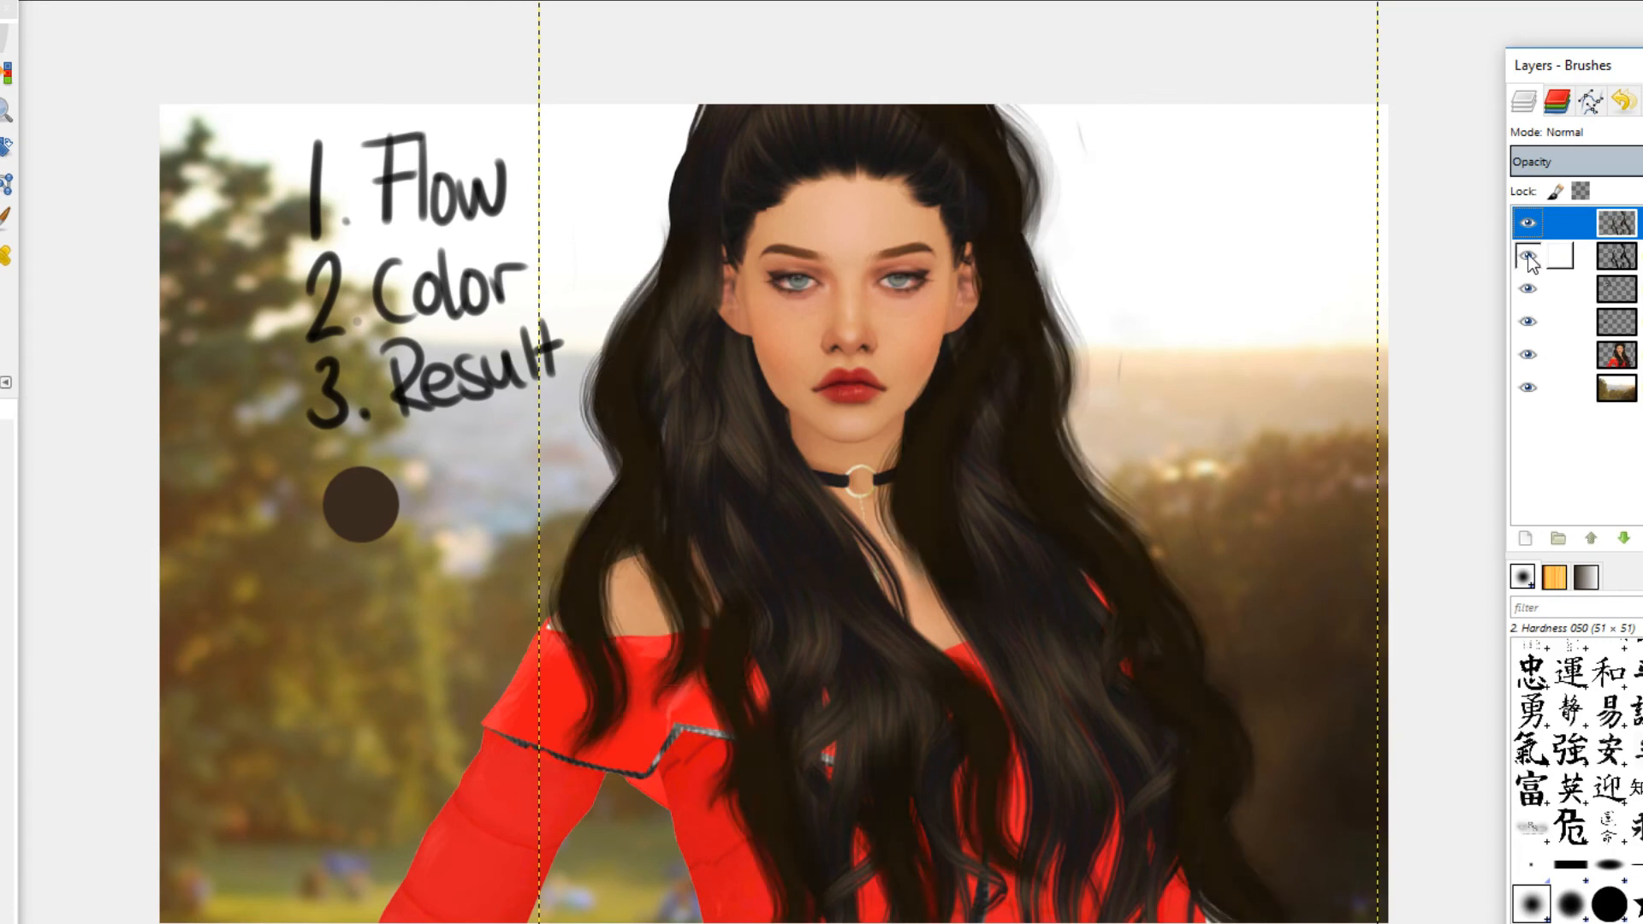
{"action": "left_click", "coordinate": [1528, 256]}
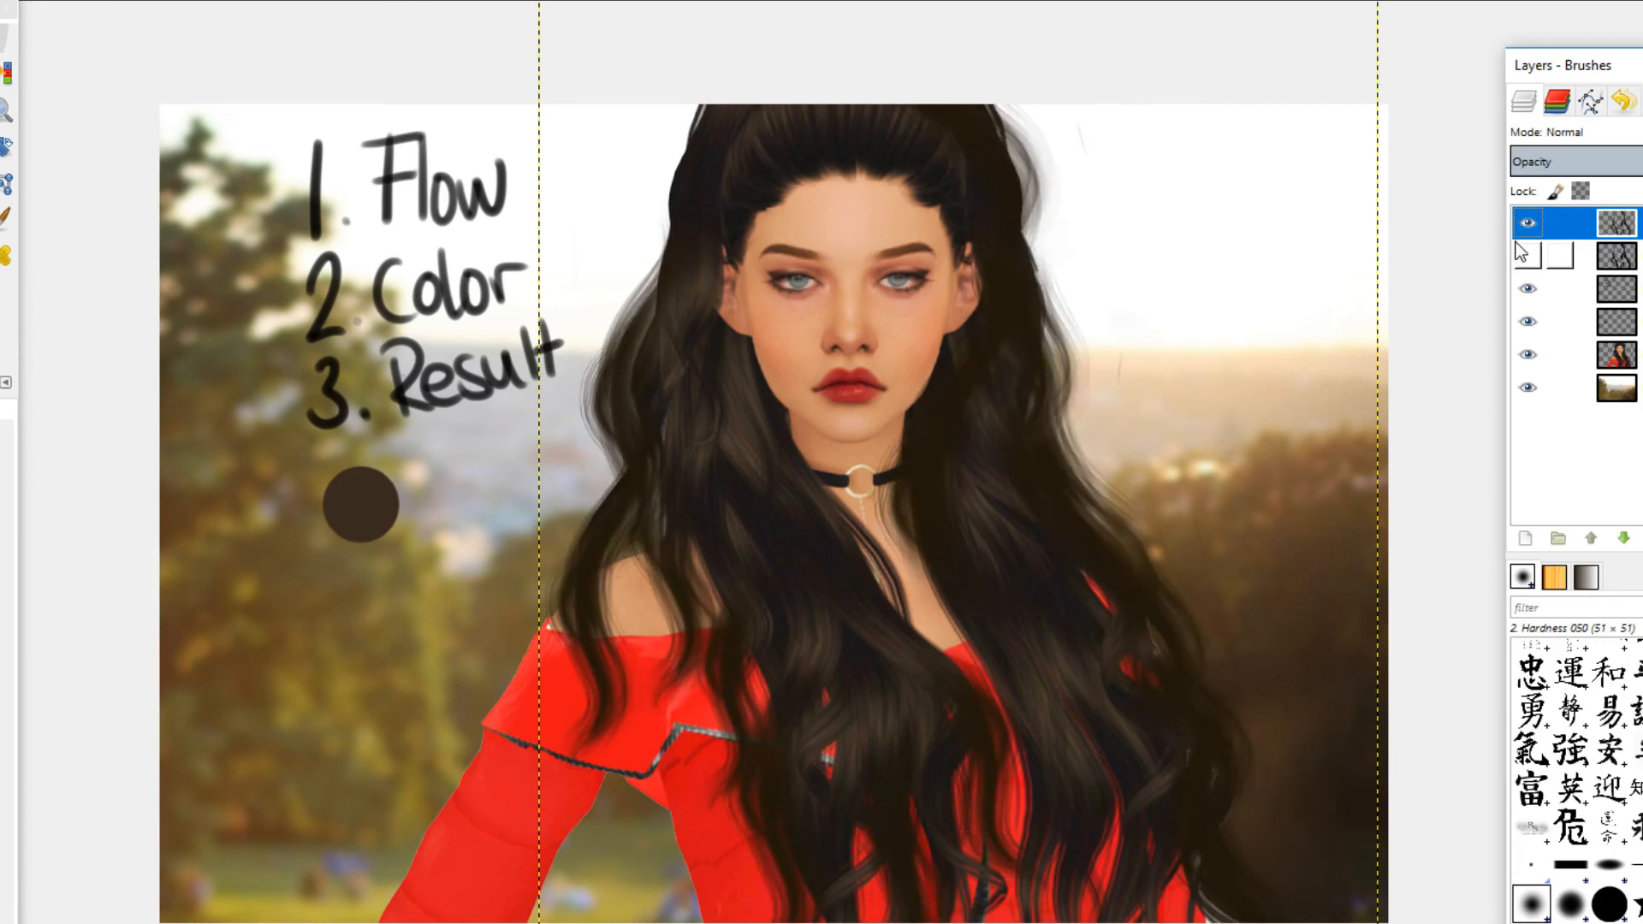
{"action": "left_click", "coordinate": [1527, 222]}
{"action": "left_click", "coordinate": [1527, 223]}
{"action": "left_click", "coordinate": [1528, 256]}
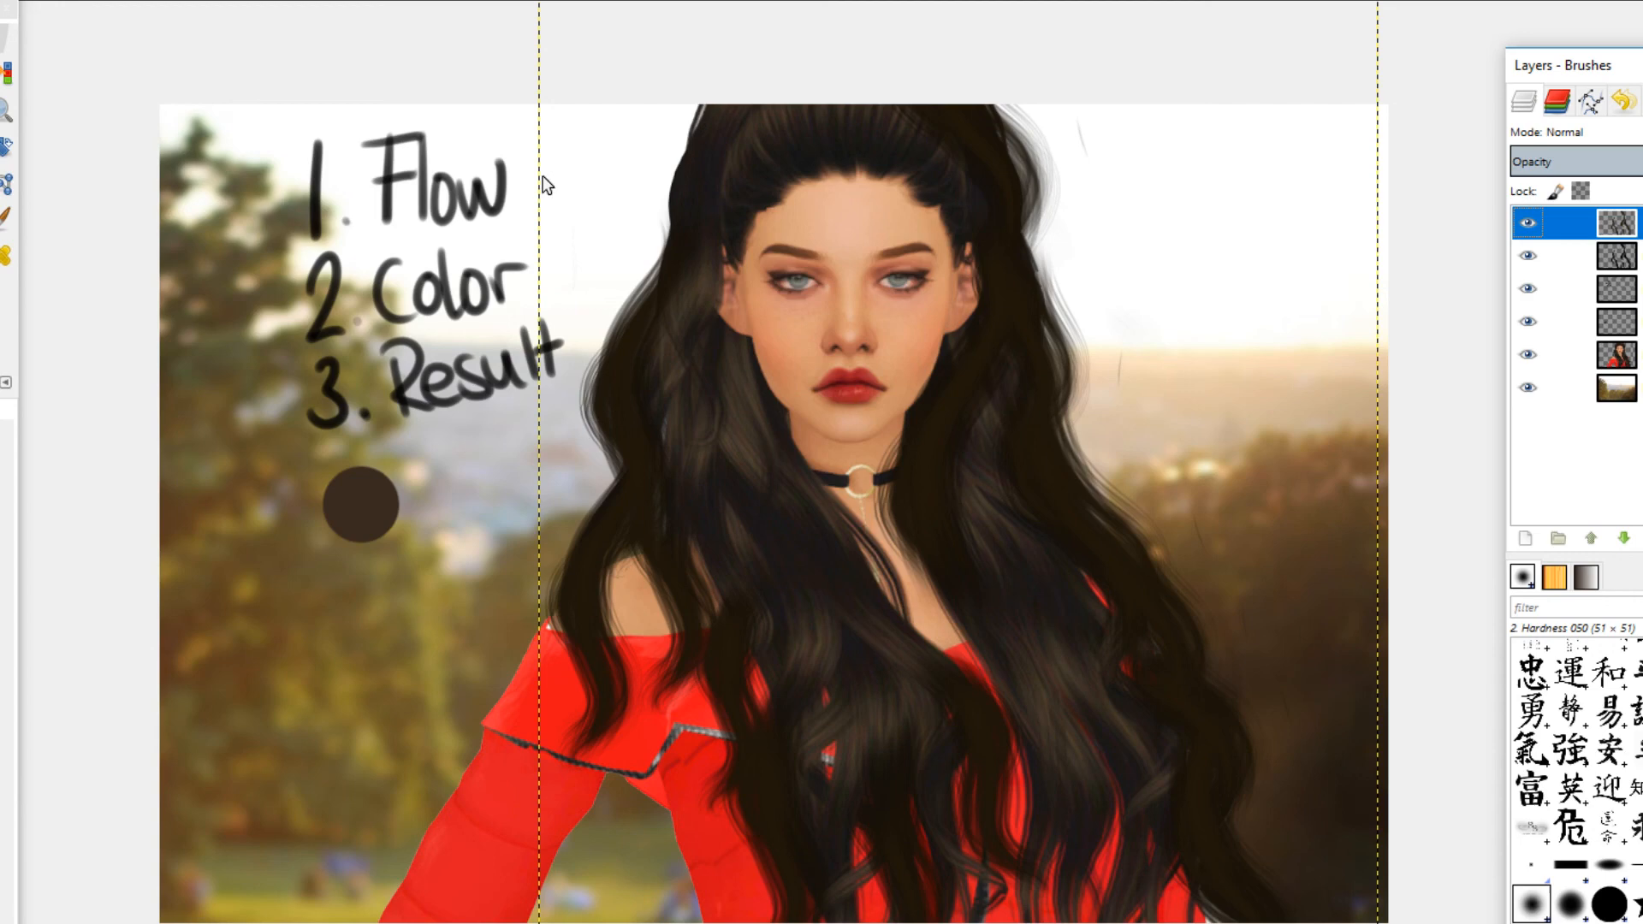
Step: Switch to the Hair_Stocks_V03 image with the thin hair strands
{"action": "left_click", "coordinate": [573, 923]}
{"action": "left_click", "coordinate": [650, 921]}
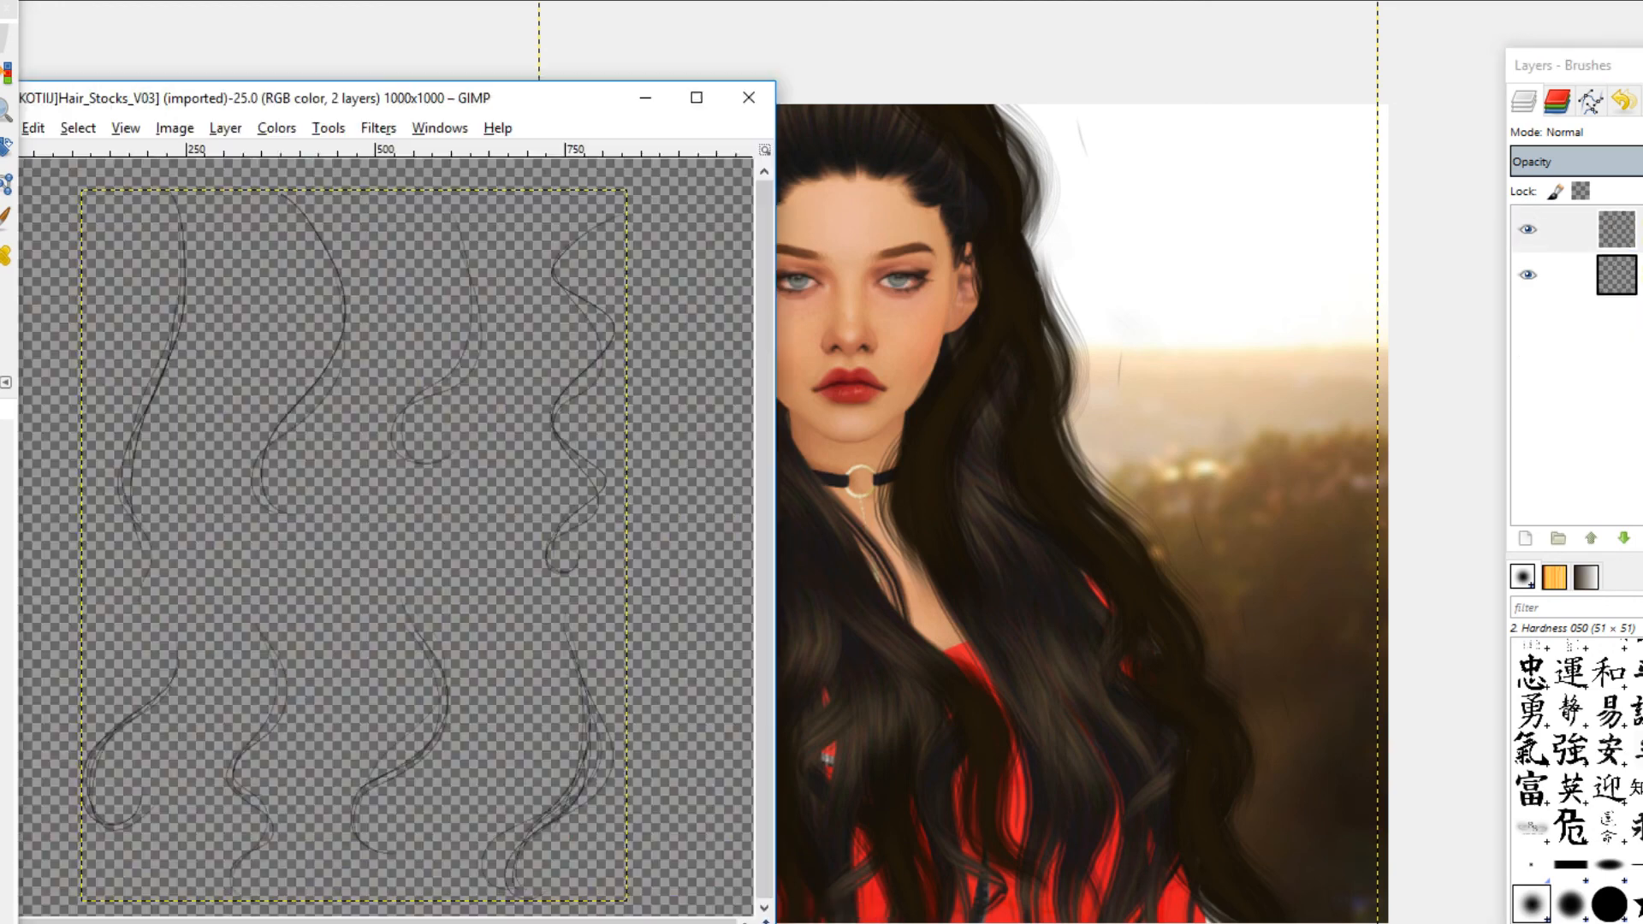